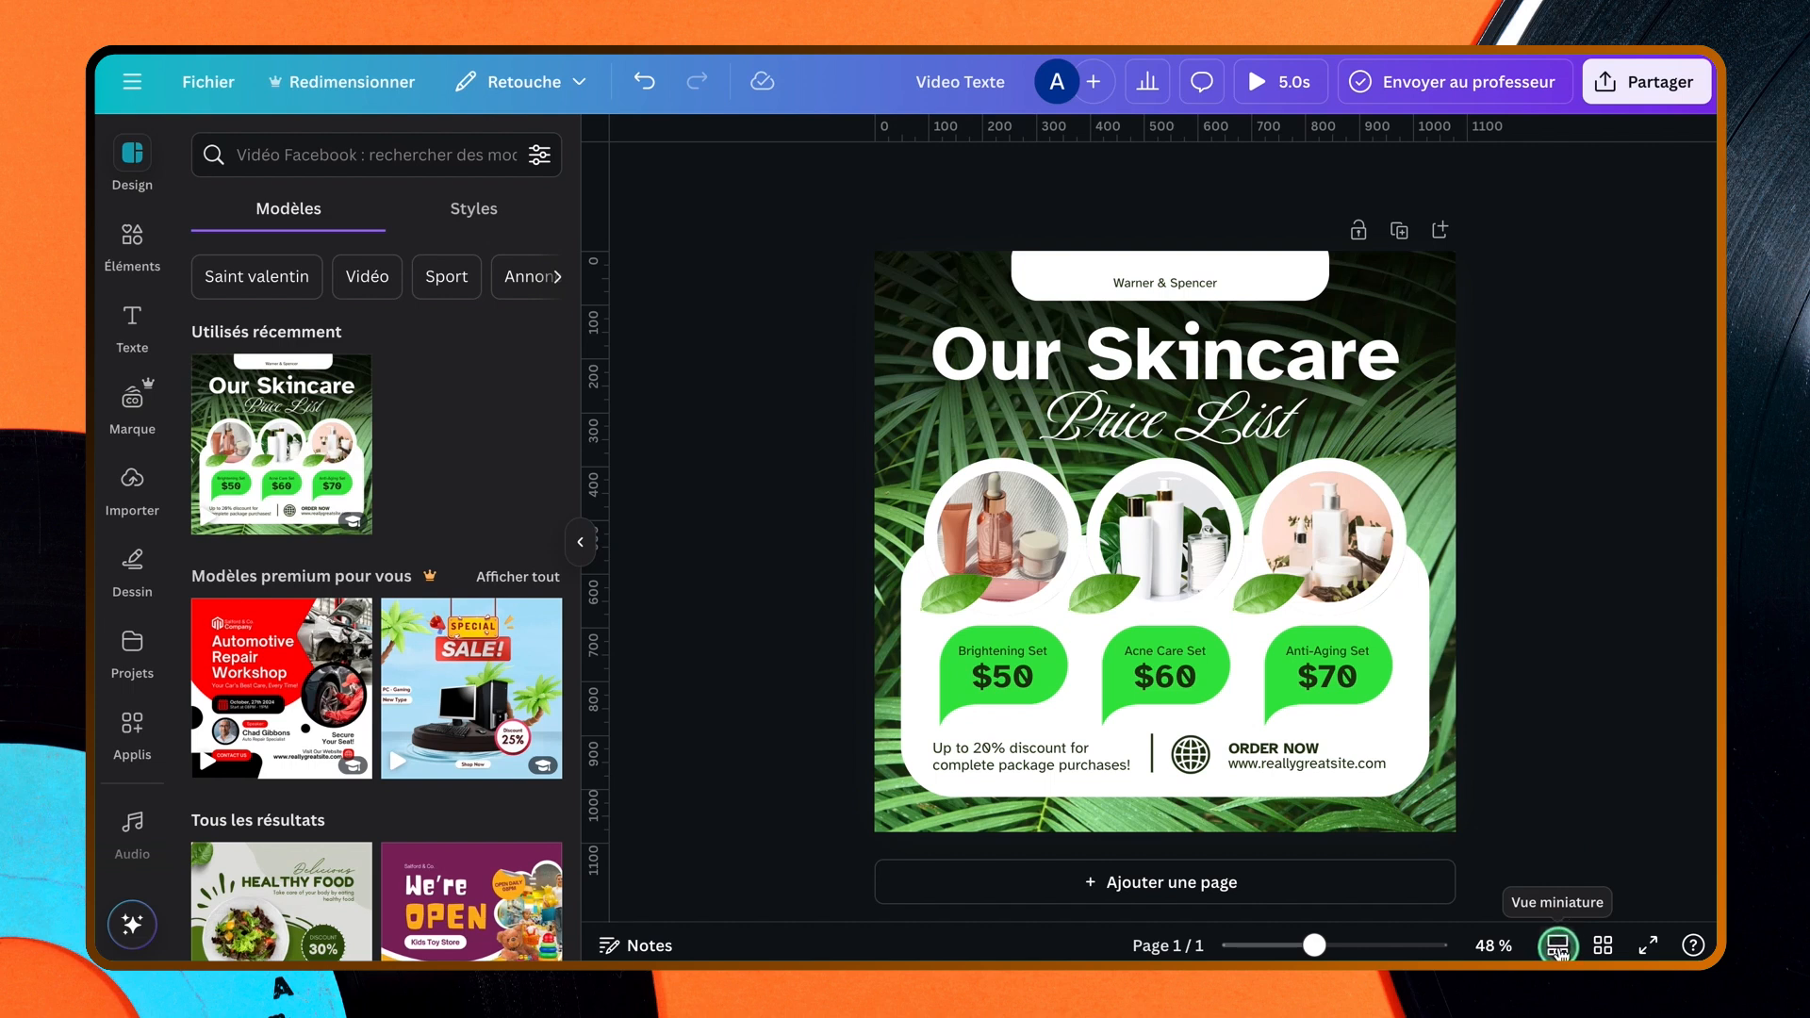
- Show the page thumbnails and the duration timeline for the design, and select the page background
click(1558, 946)
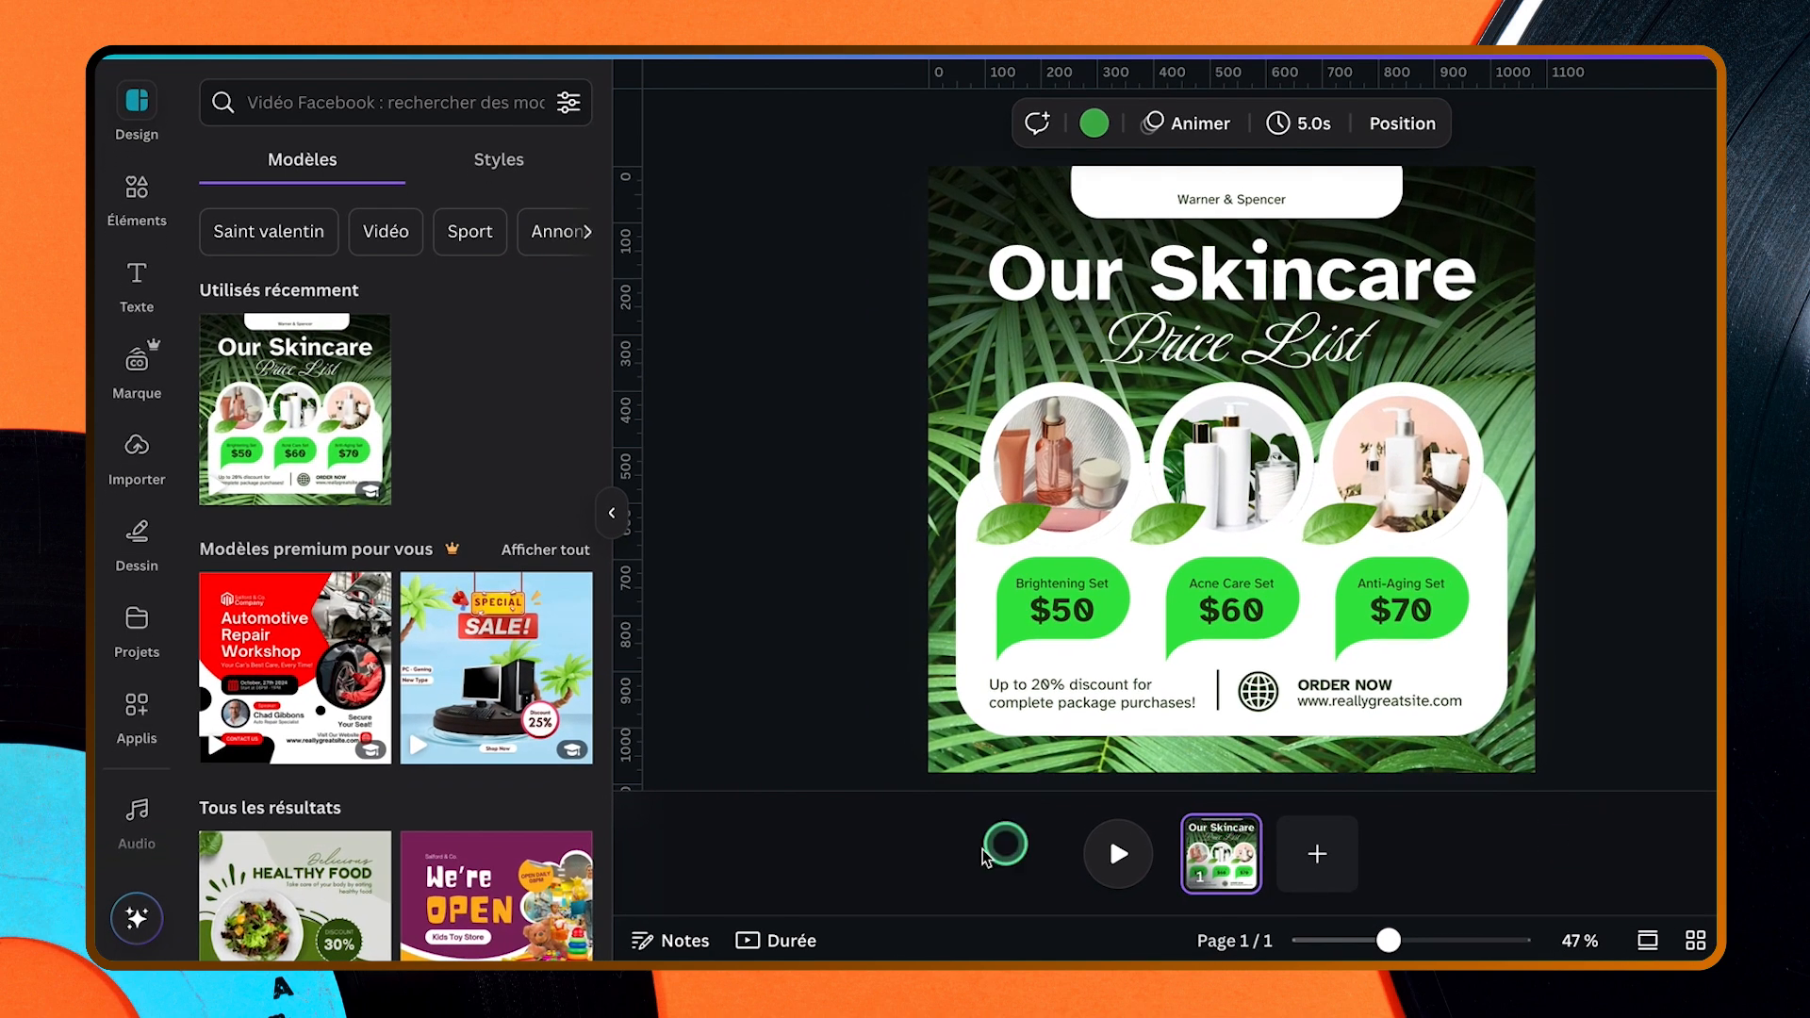
click(778, 943)
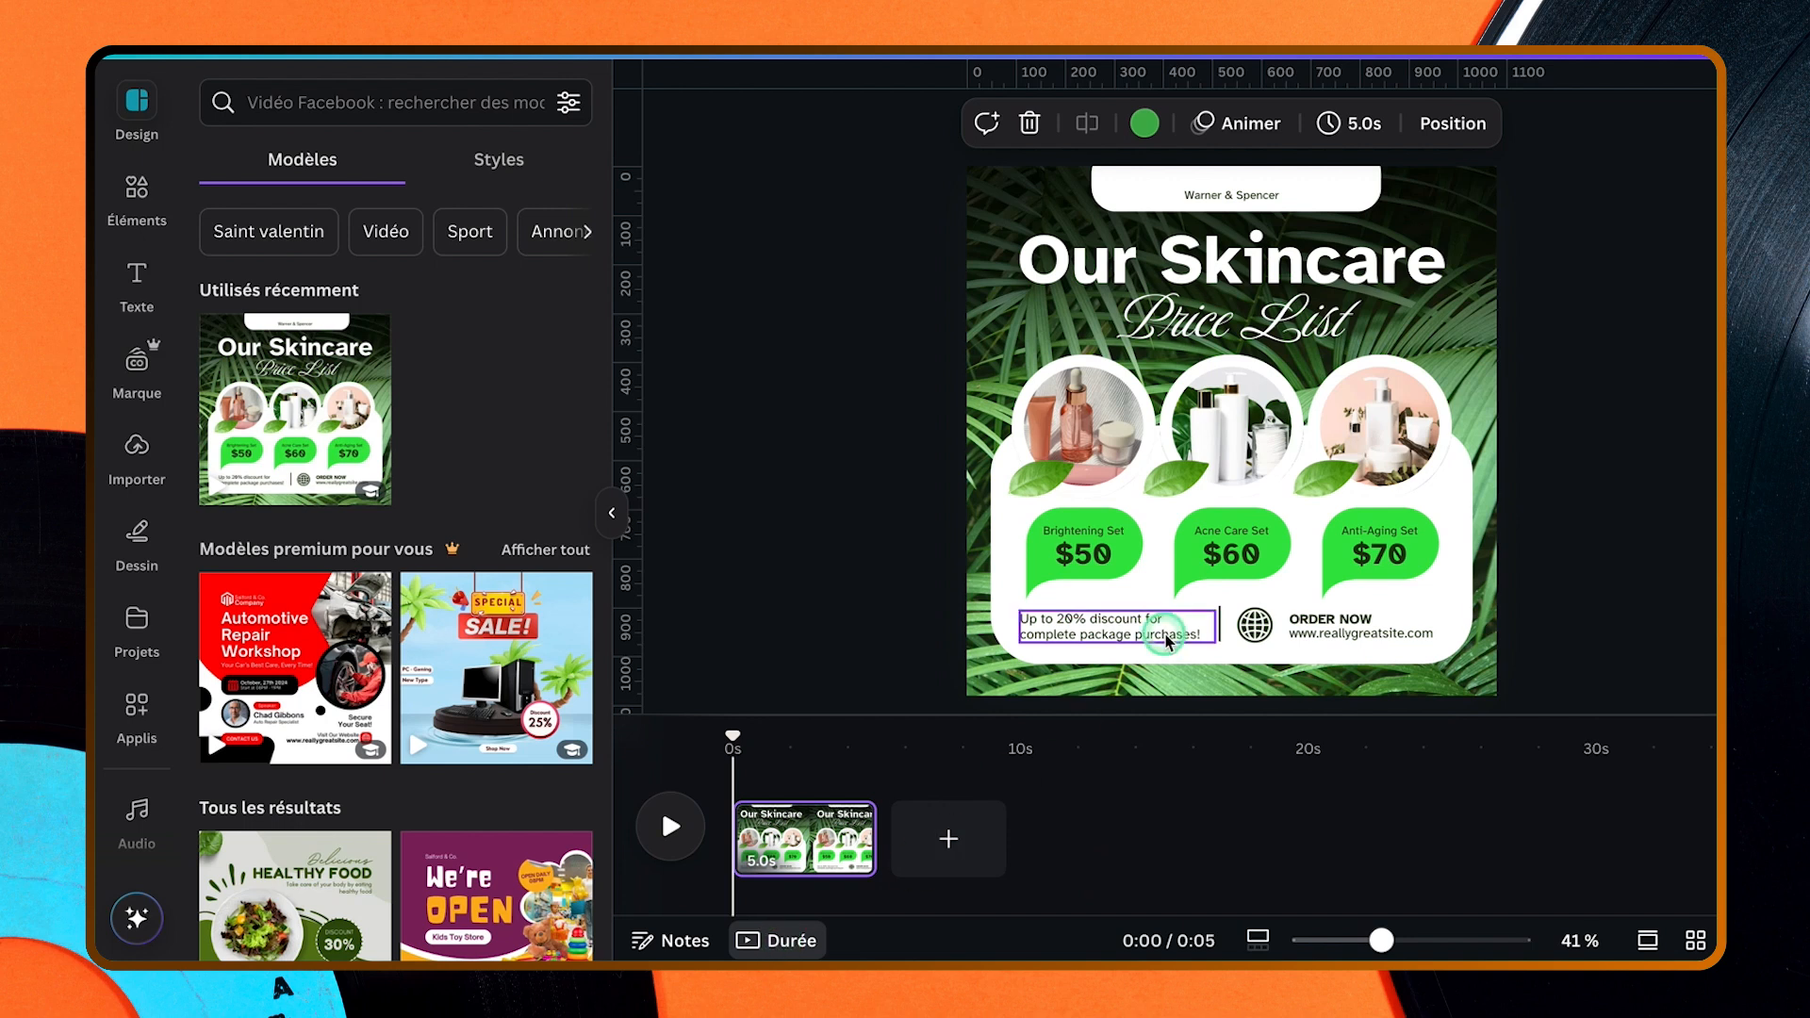
click(1037, 691)
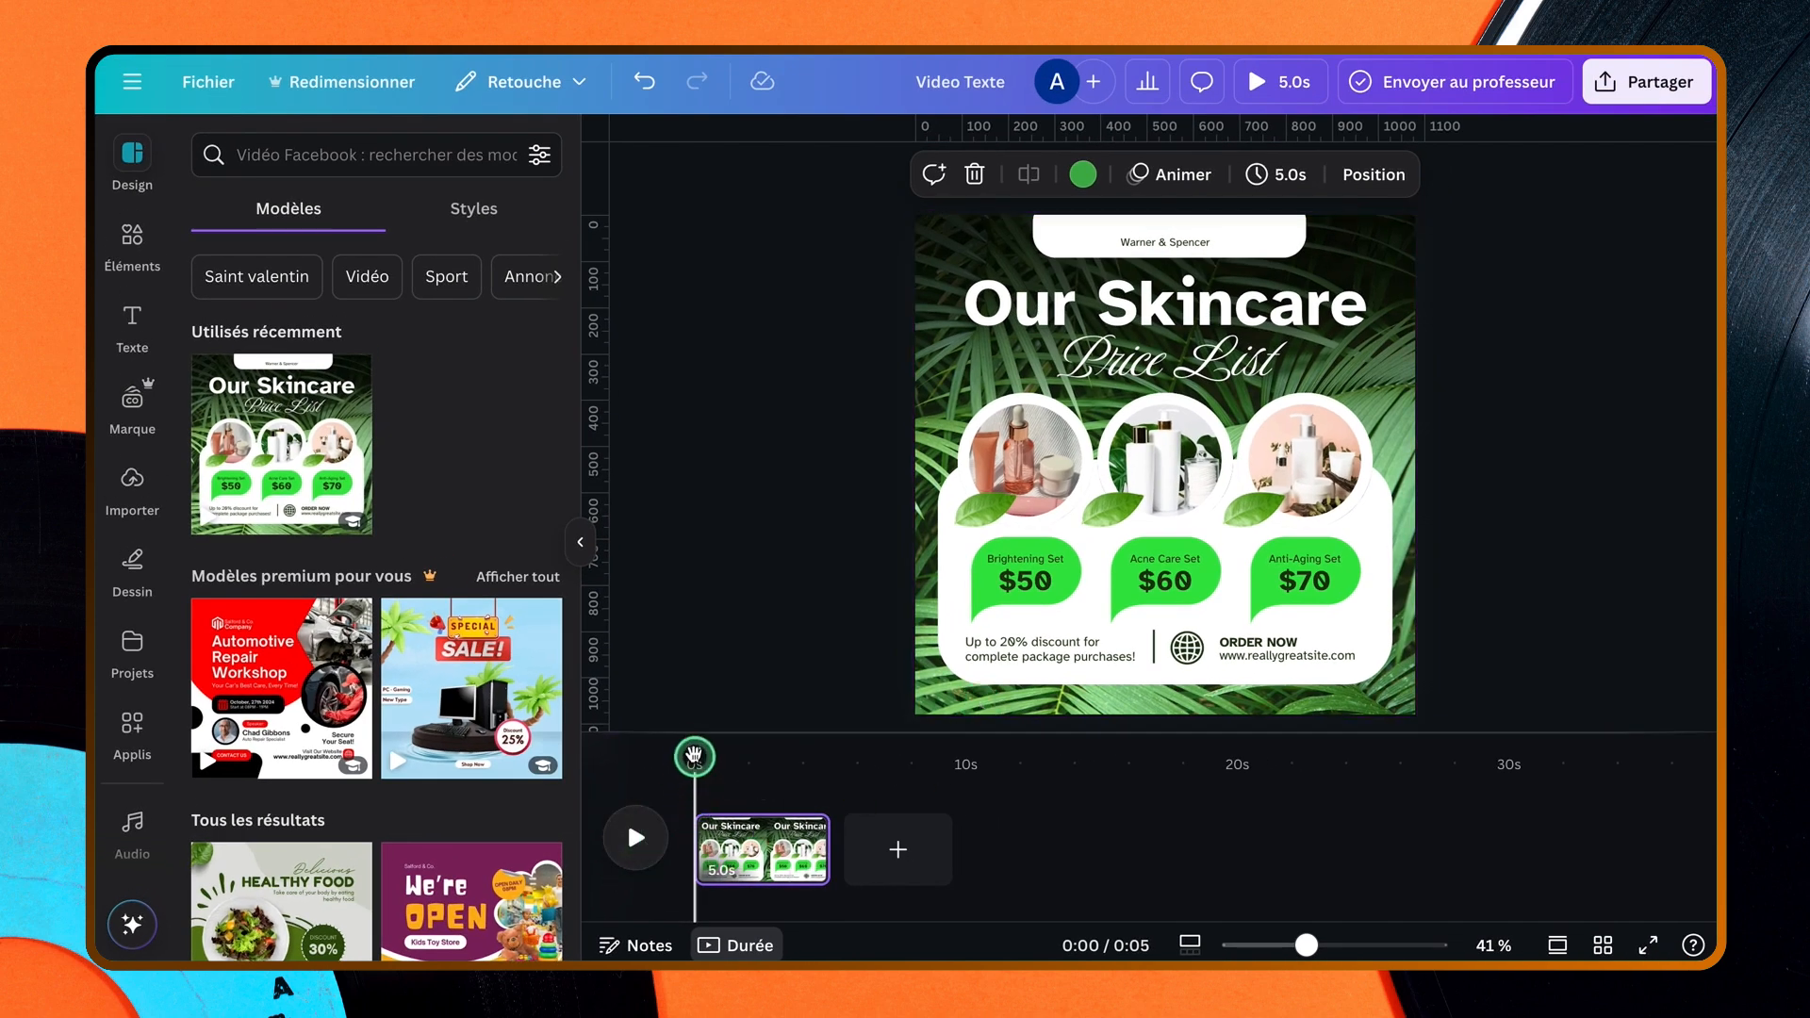
- Preview the page briefly and extend its duration to 10.4 s
click(635, 834)
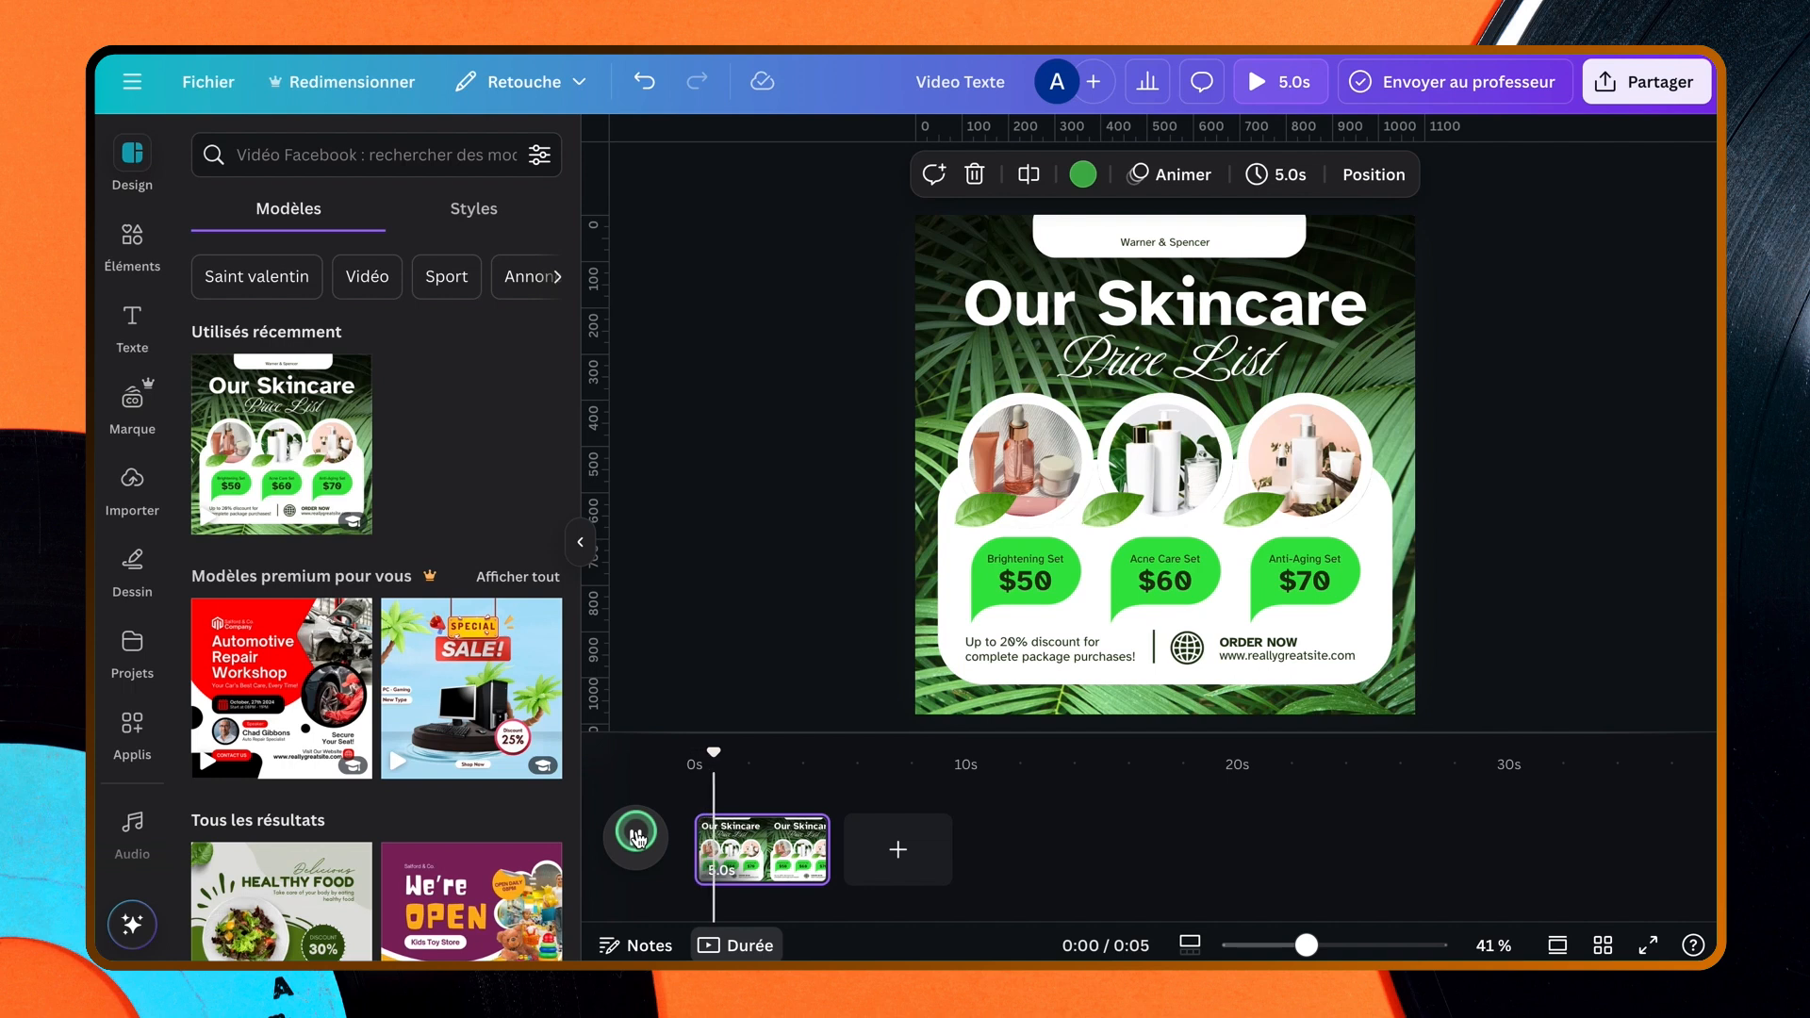
click(637, 835)
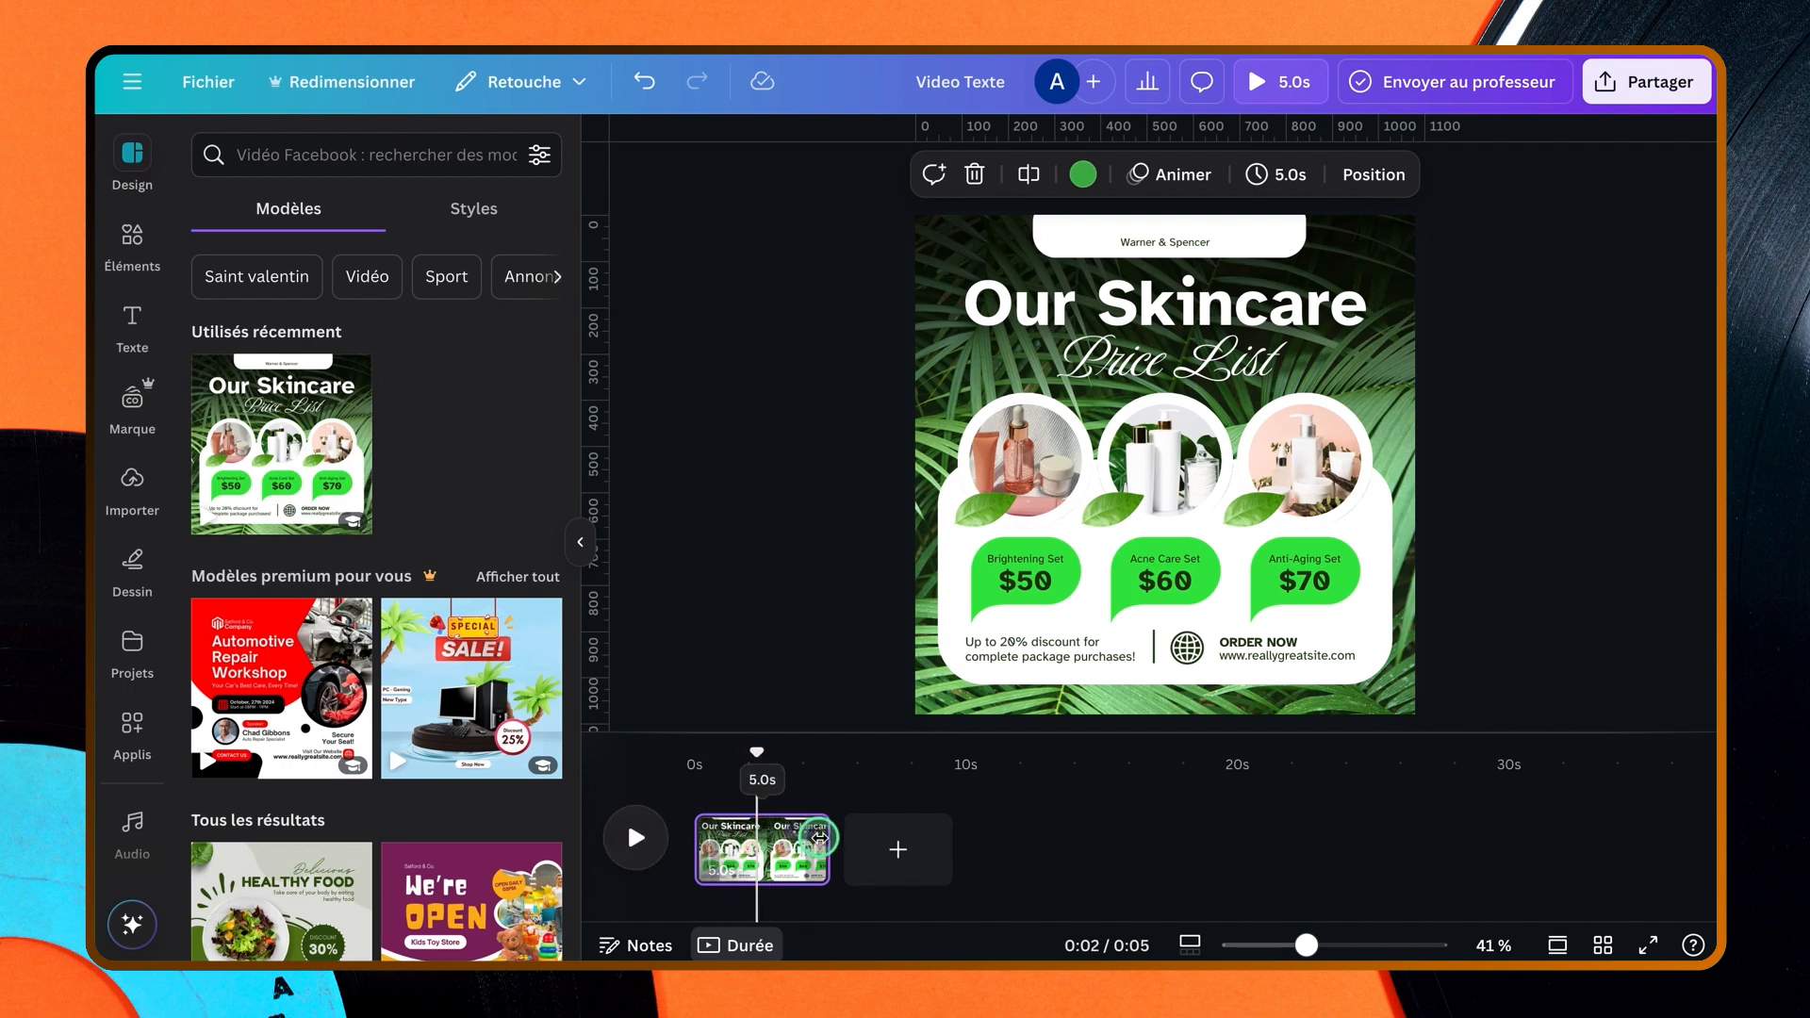
drag(820, 840, 970, 838)
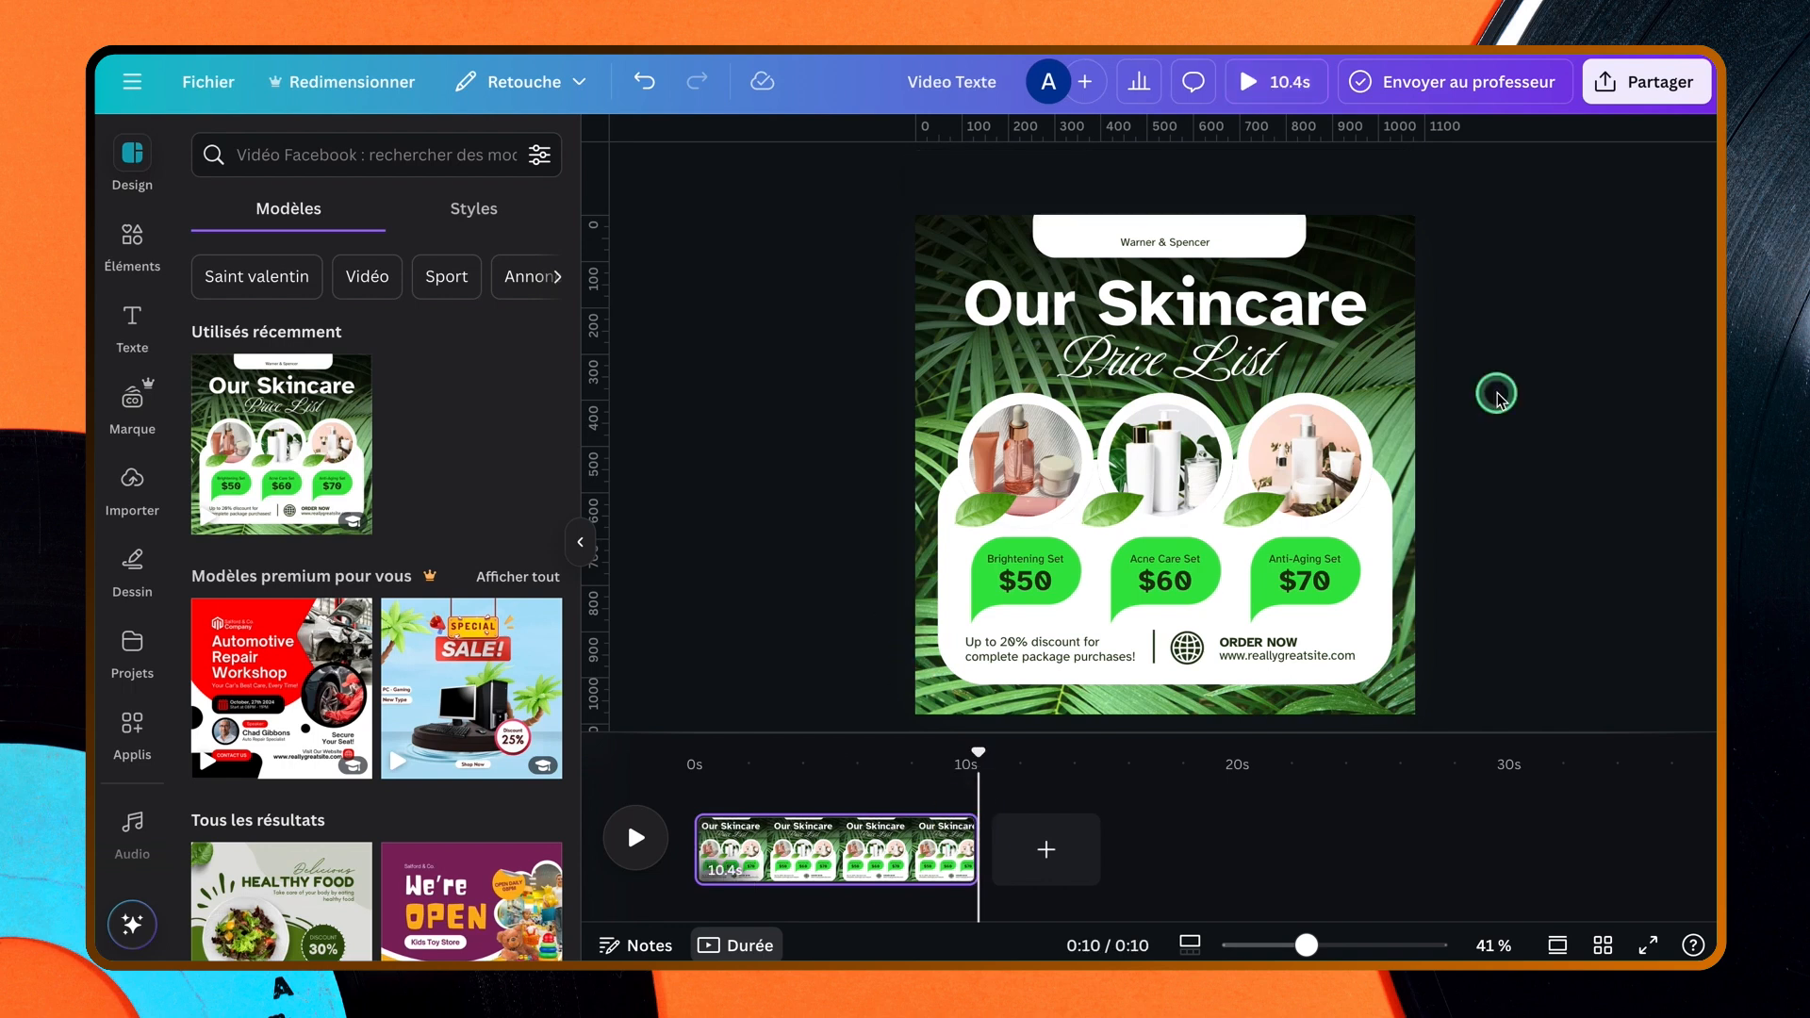
- Select the Price List text, product photos and Our Skincare title in turn to examine their timeline tracks
click(1299, 319)
click(1235, 355)
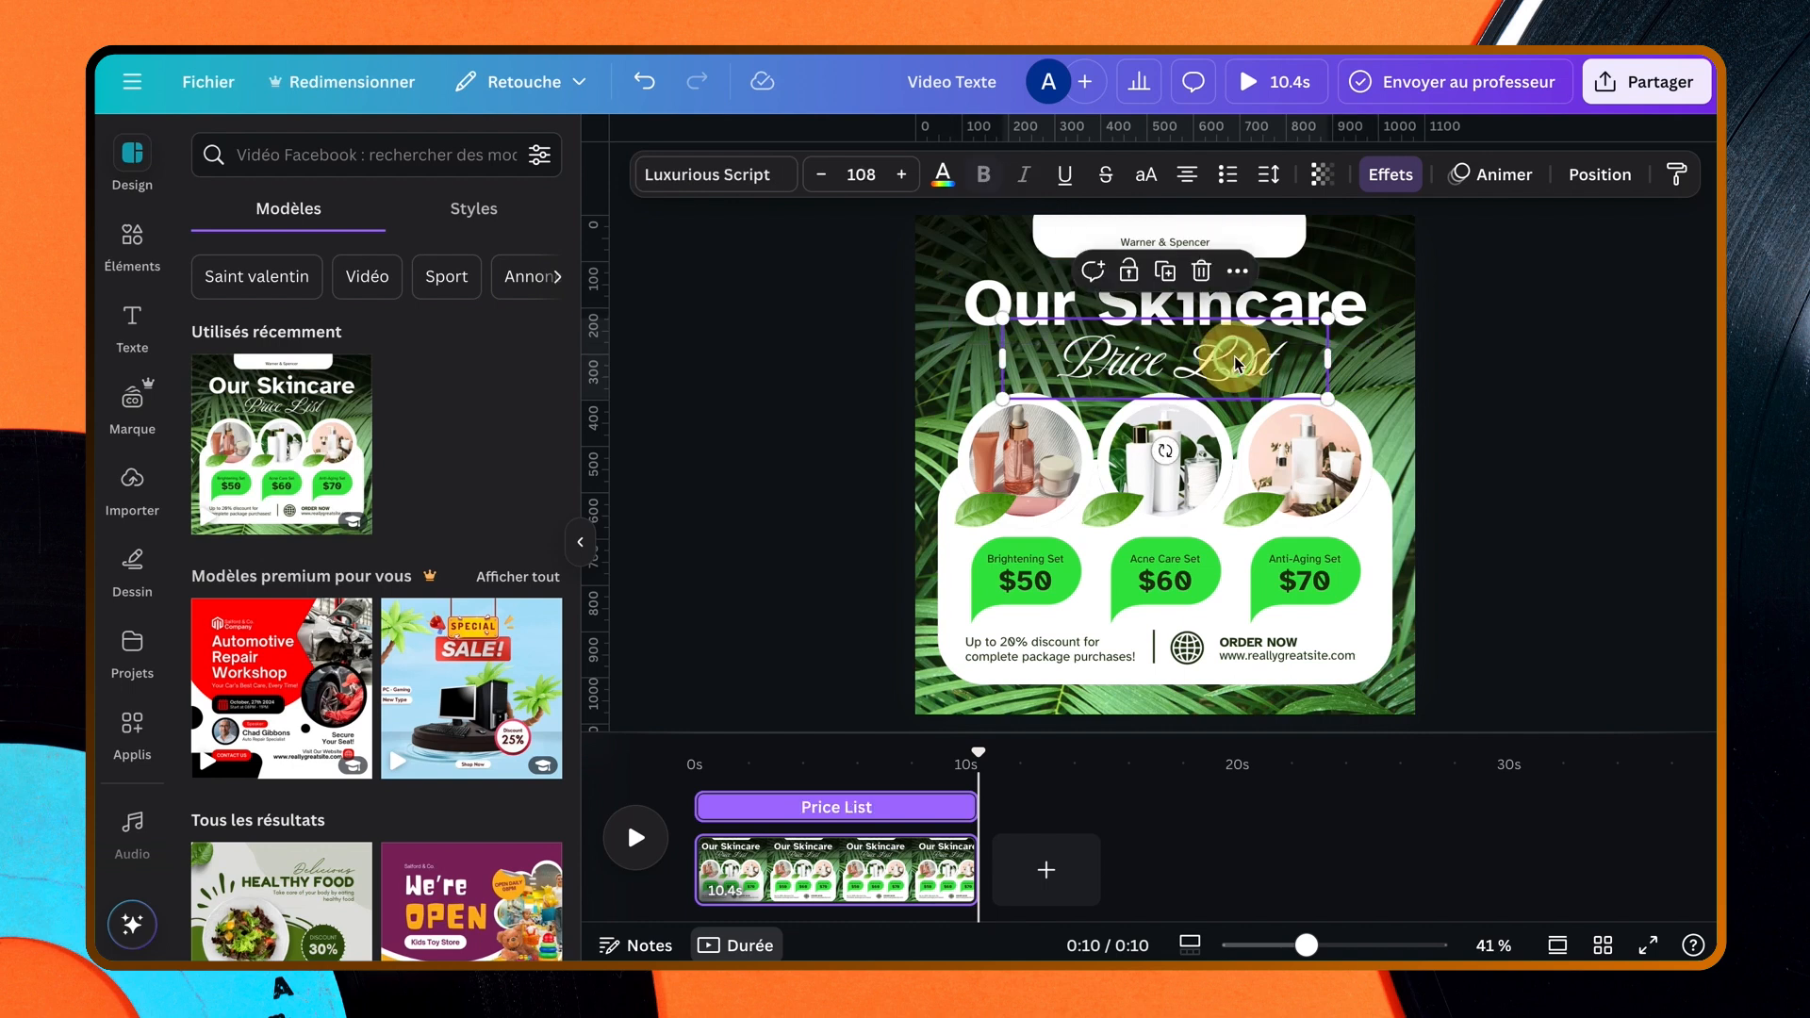
click(1312, 462)
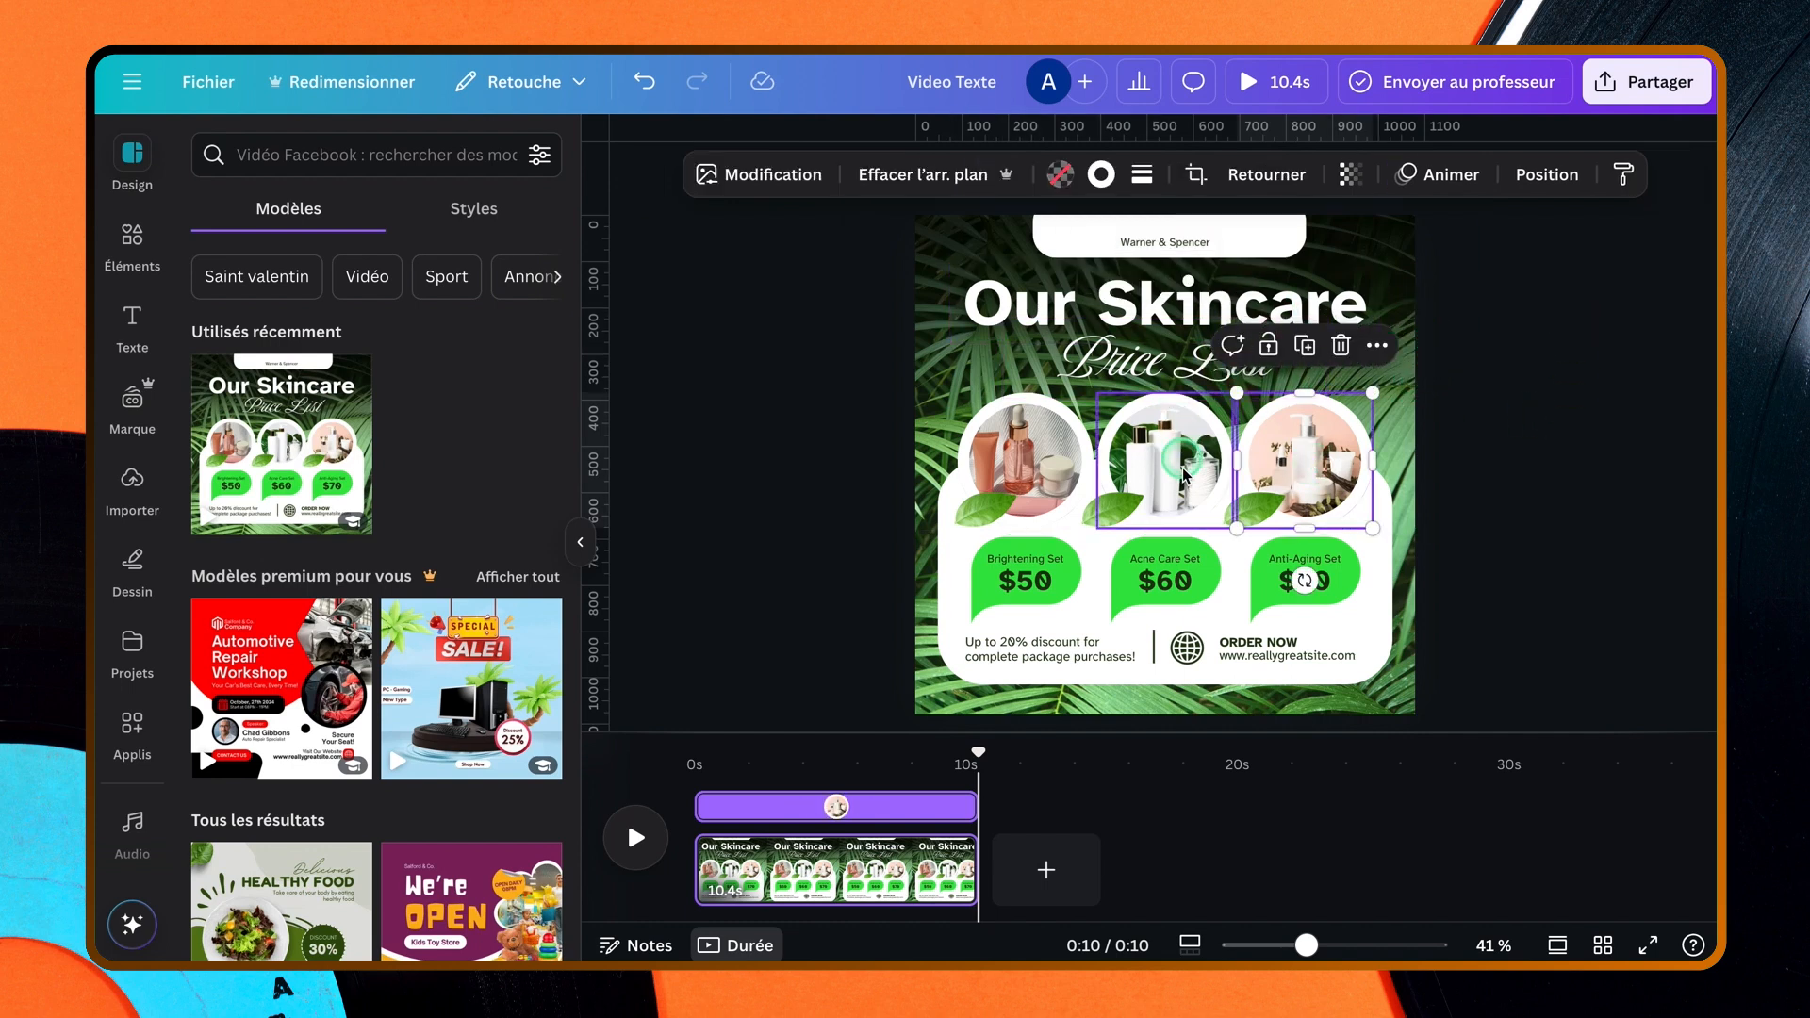
click(1158, 451)
click(1150, 311)
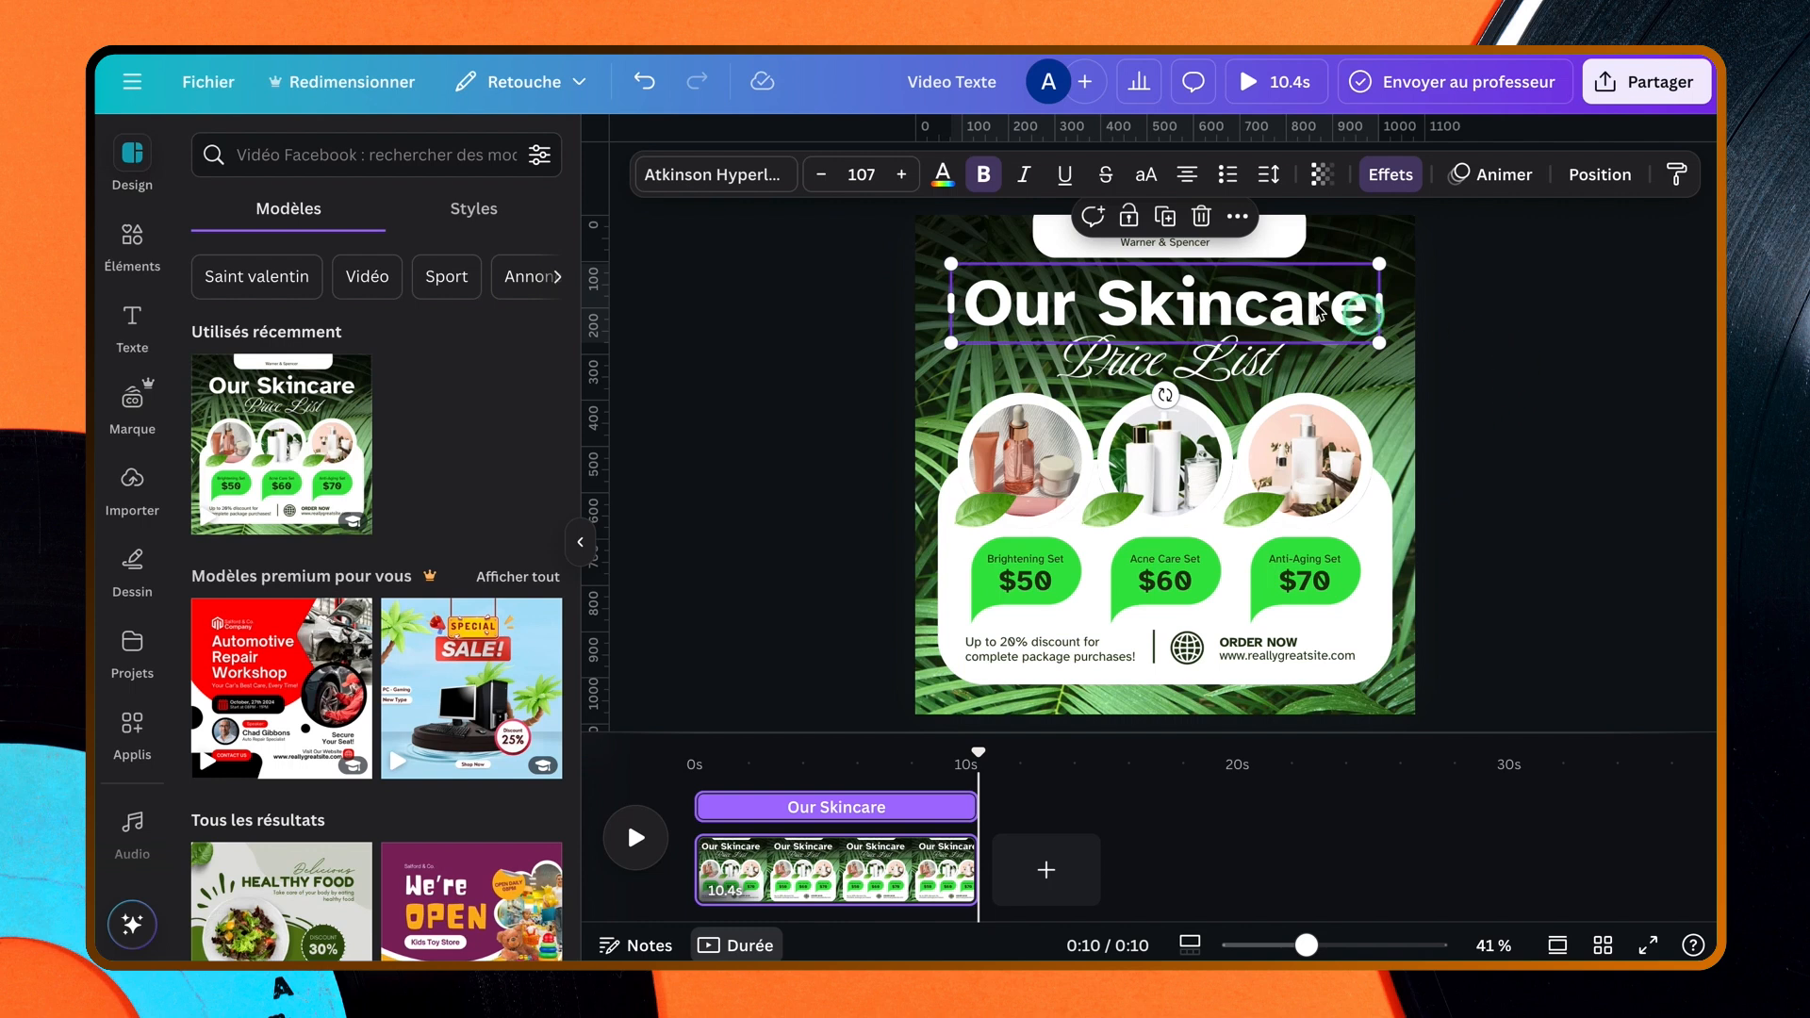
click(1244, 363)
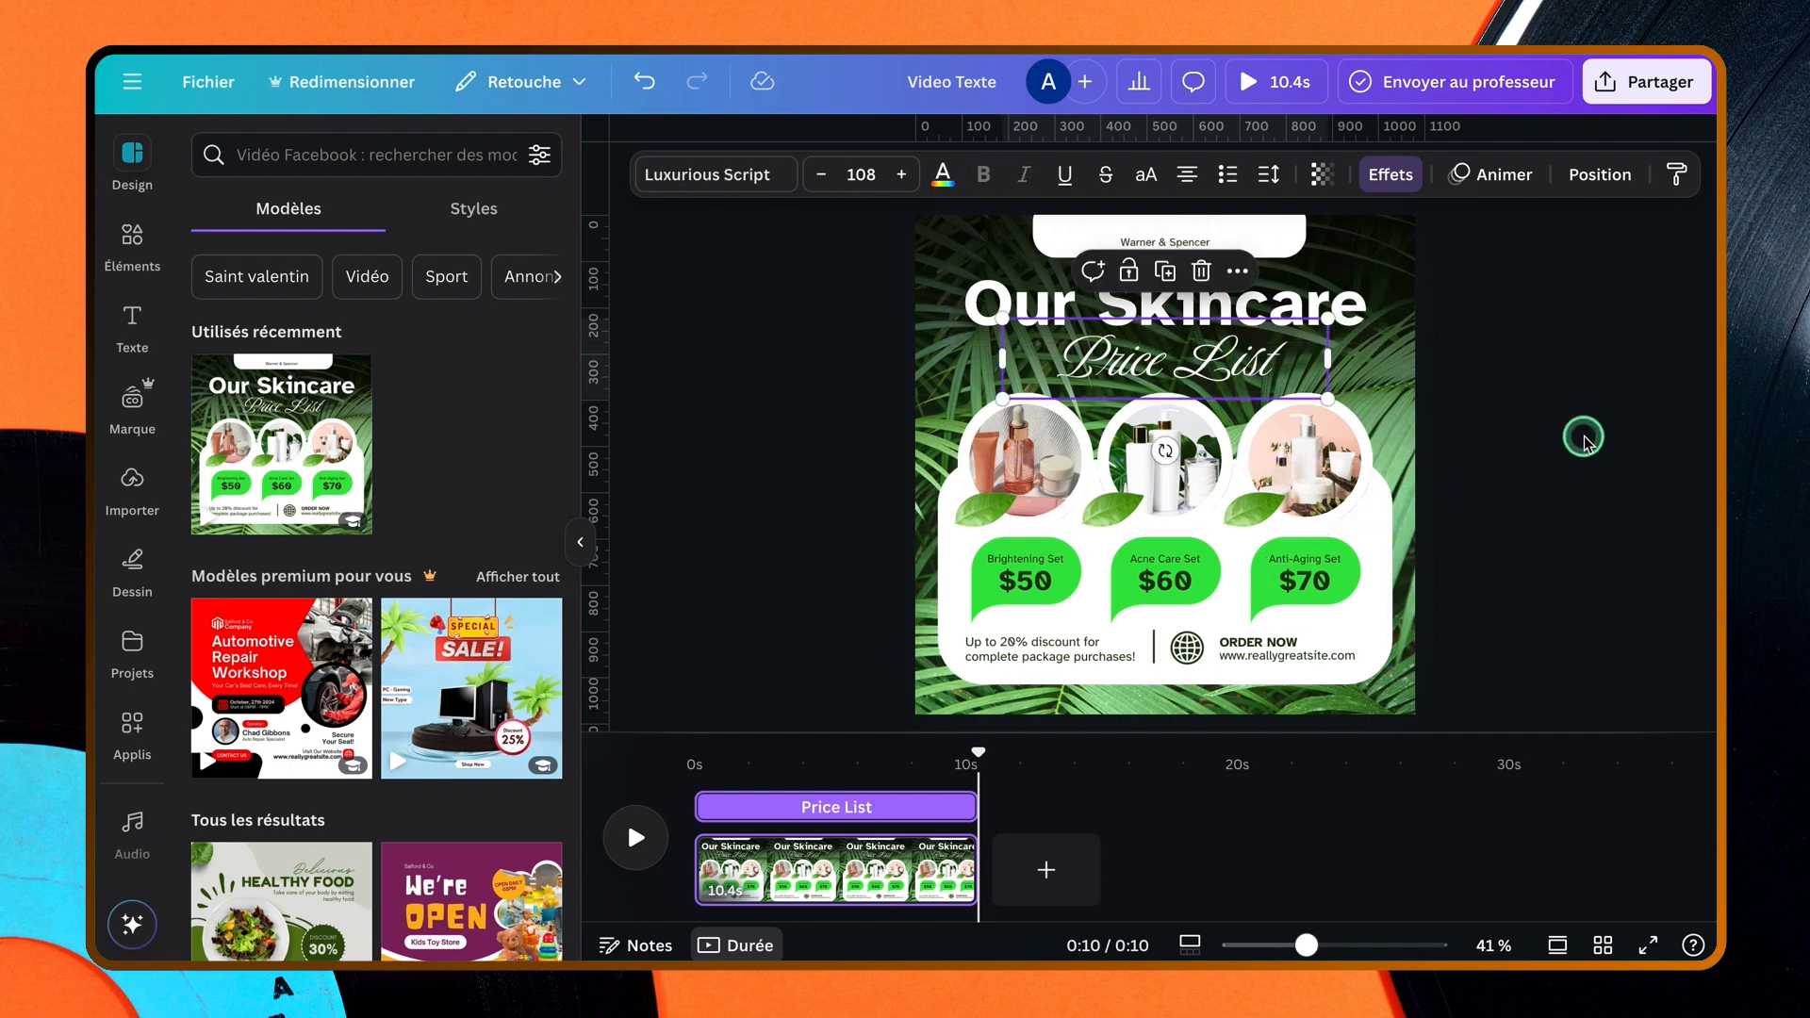
- Open the design's layer list and examine the website, discount, Order Now and Warner & Spencer text layers
click(1596, 181)
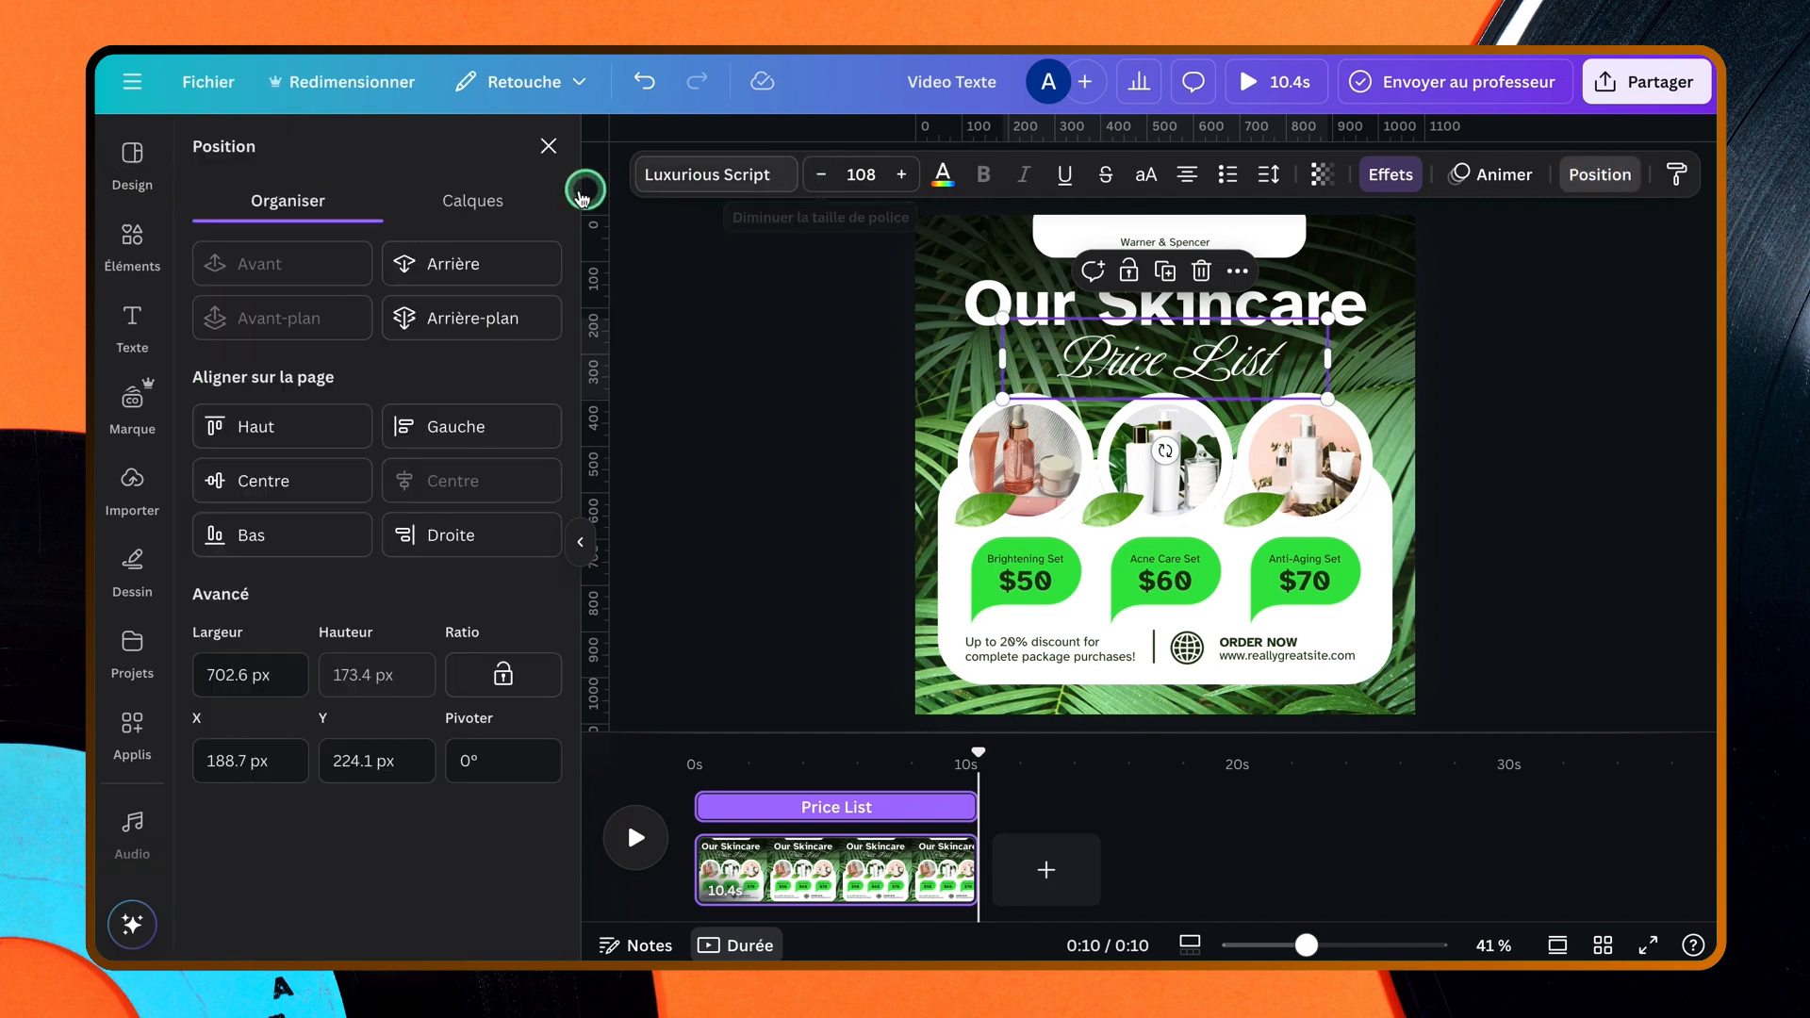
click(470, 206)
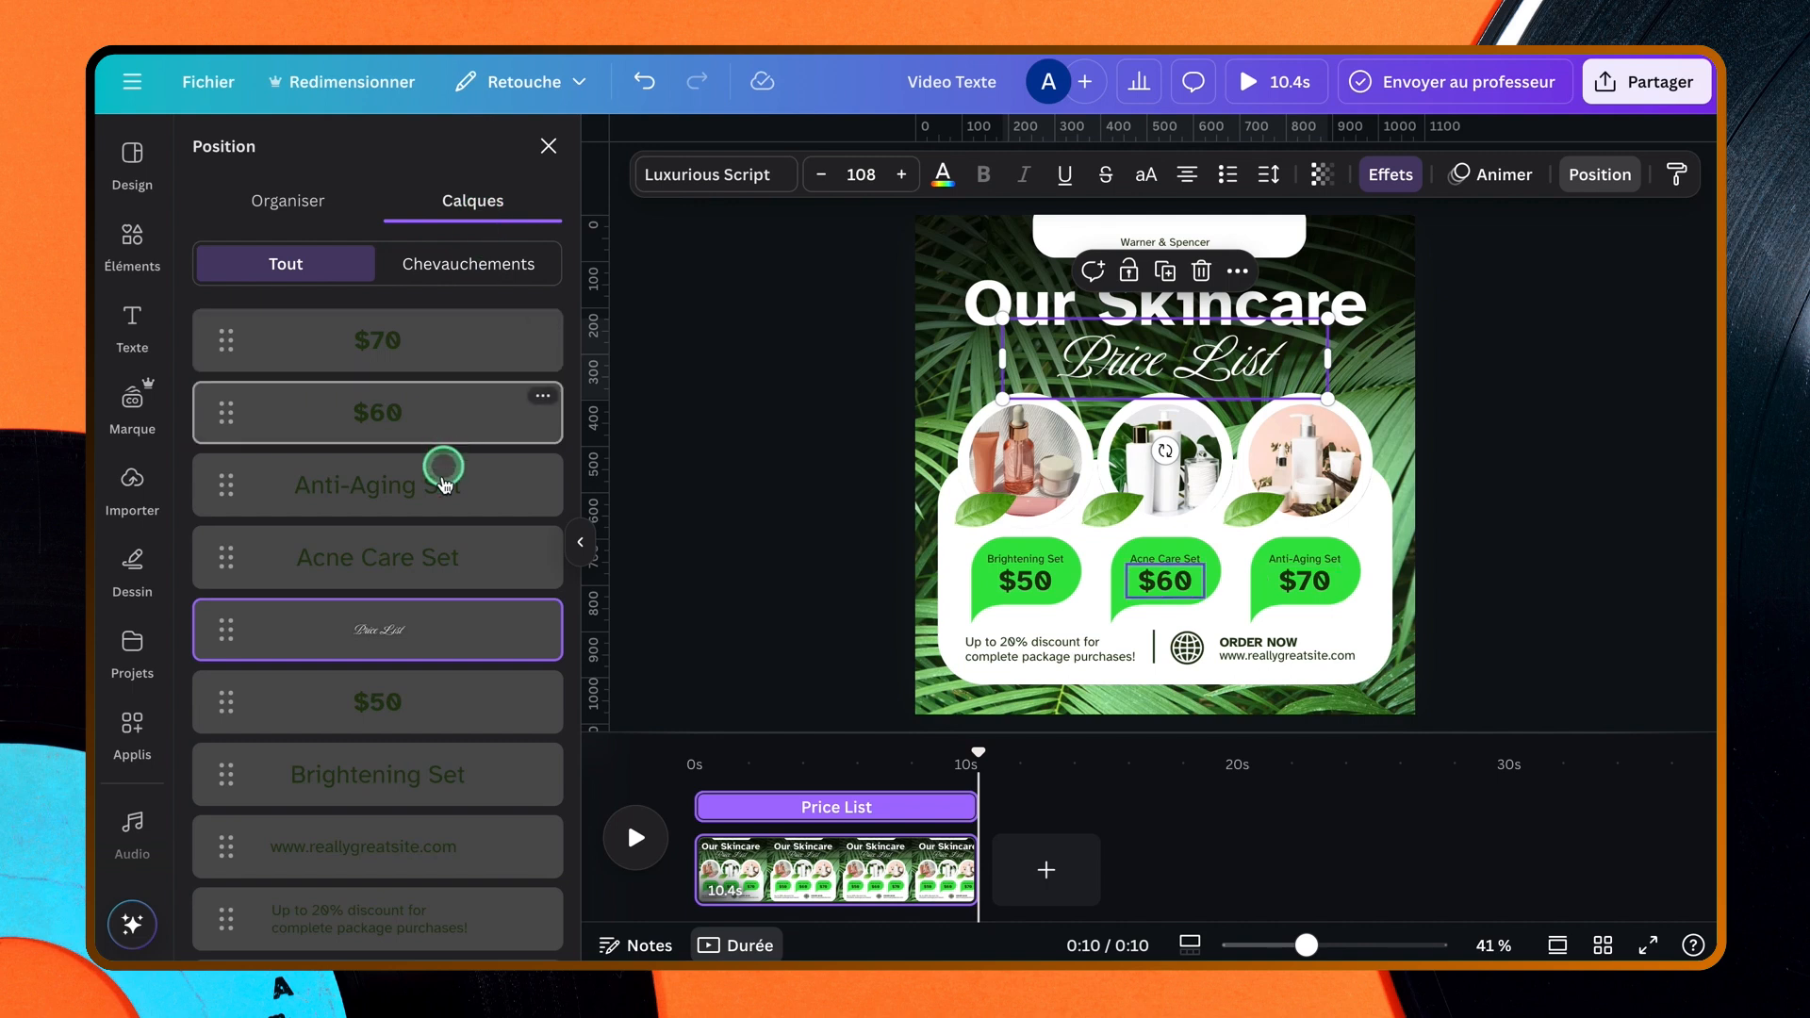
scroll(434, 566, down, 2)
scroll(434, 566, down, 5)
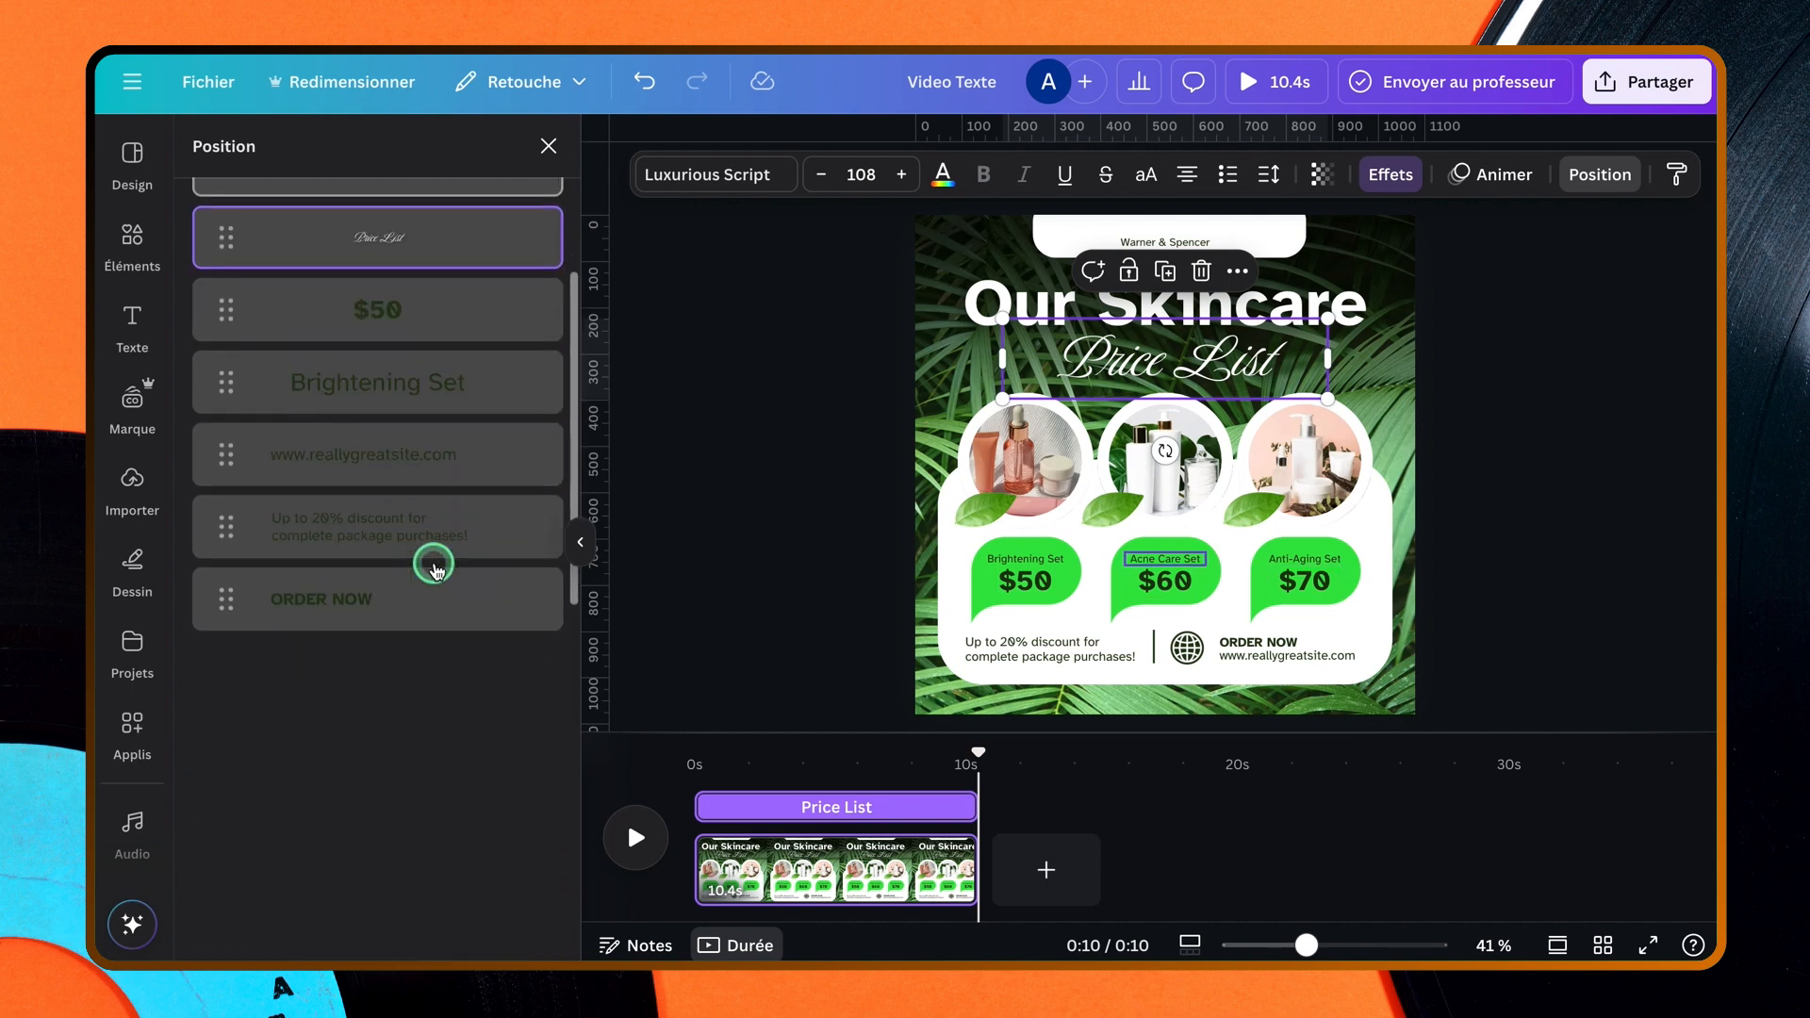
click(484, 438)
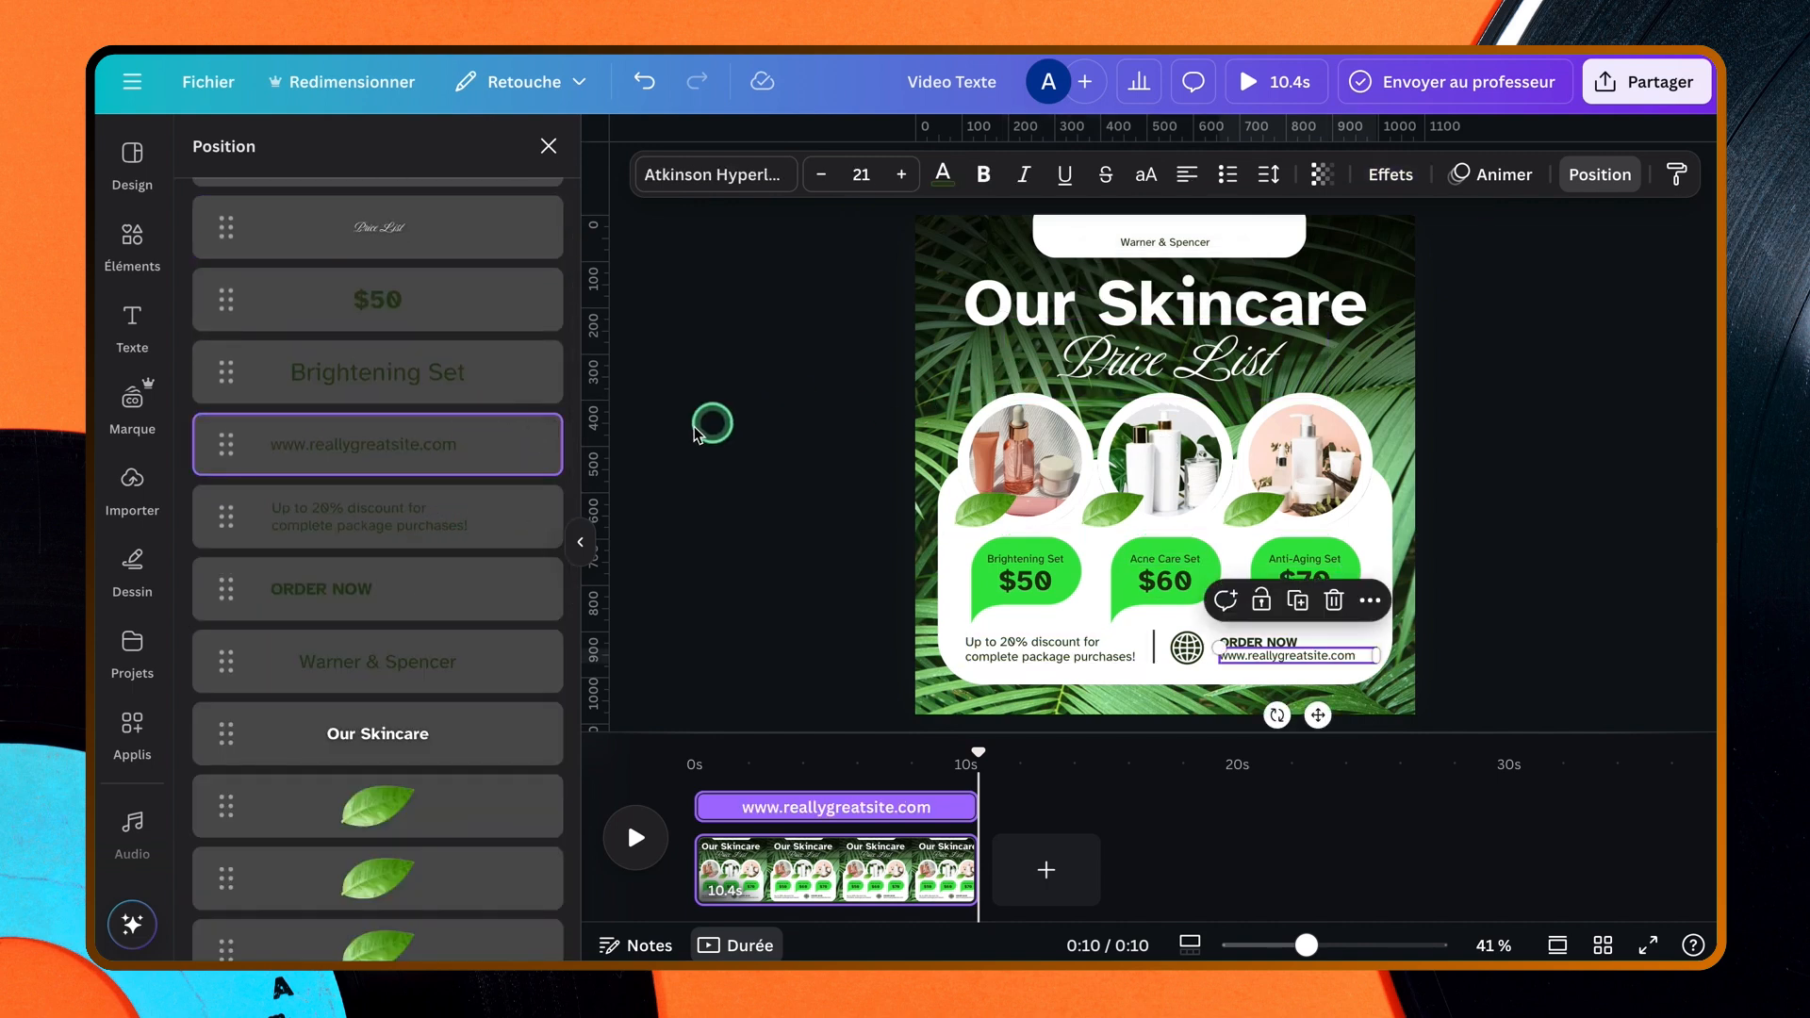
click(453, 509)
click(434, 582)
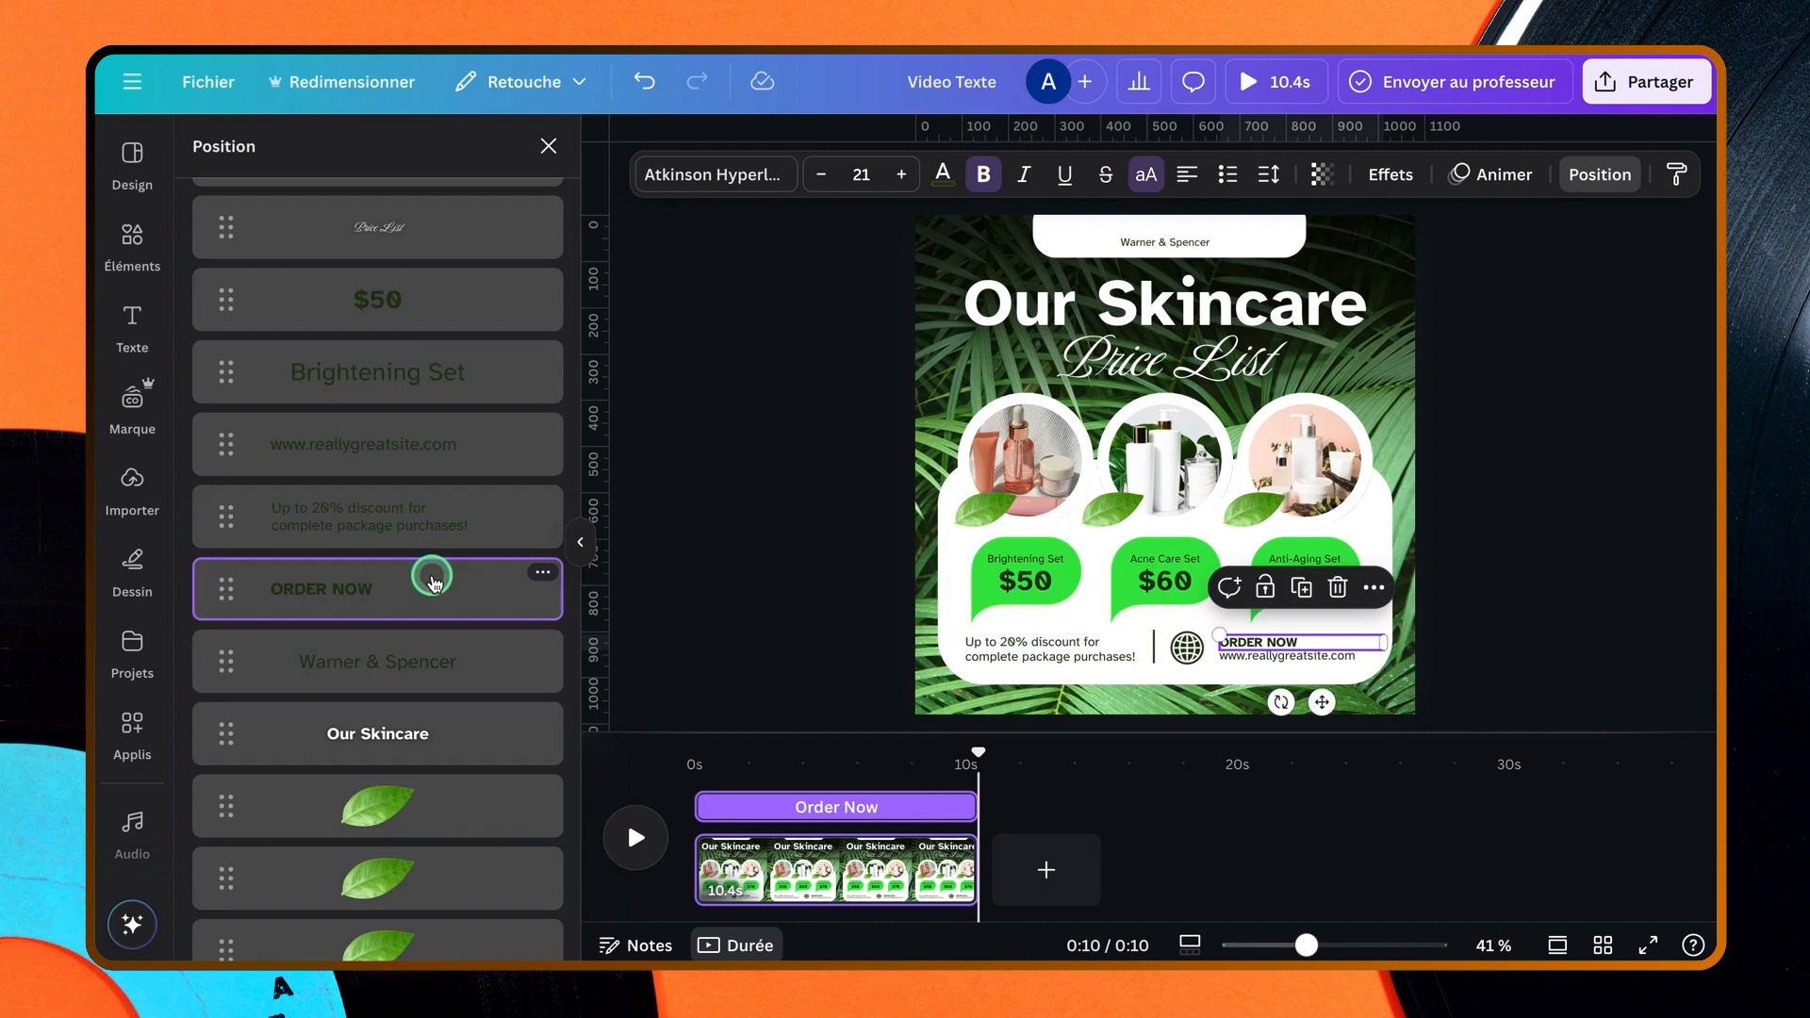
scroll(433, 575, down, 1)
click(424, 630)
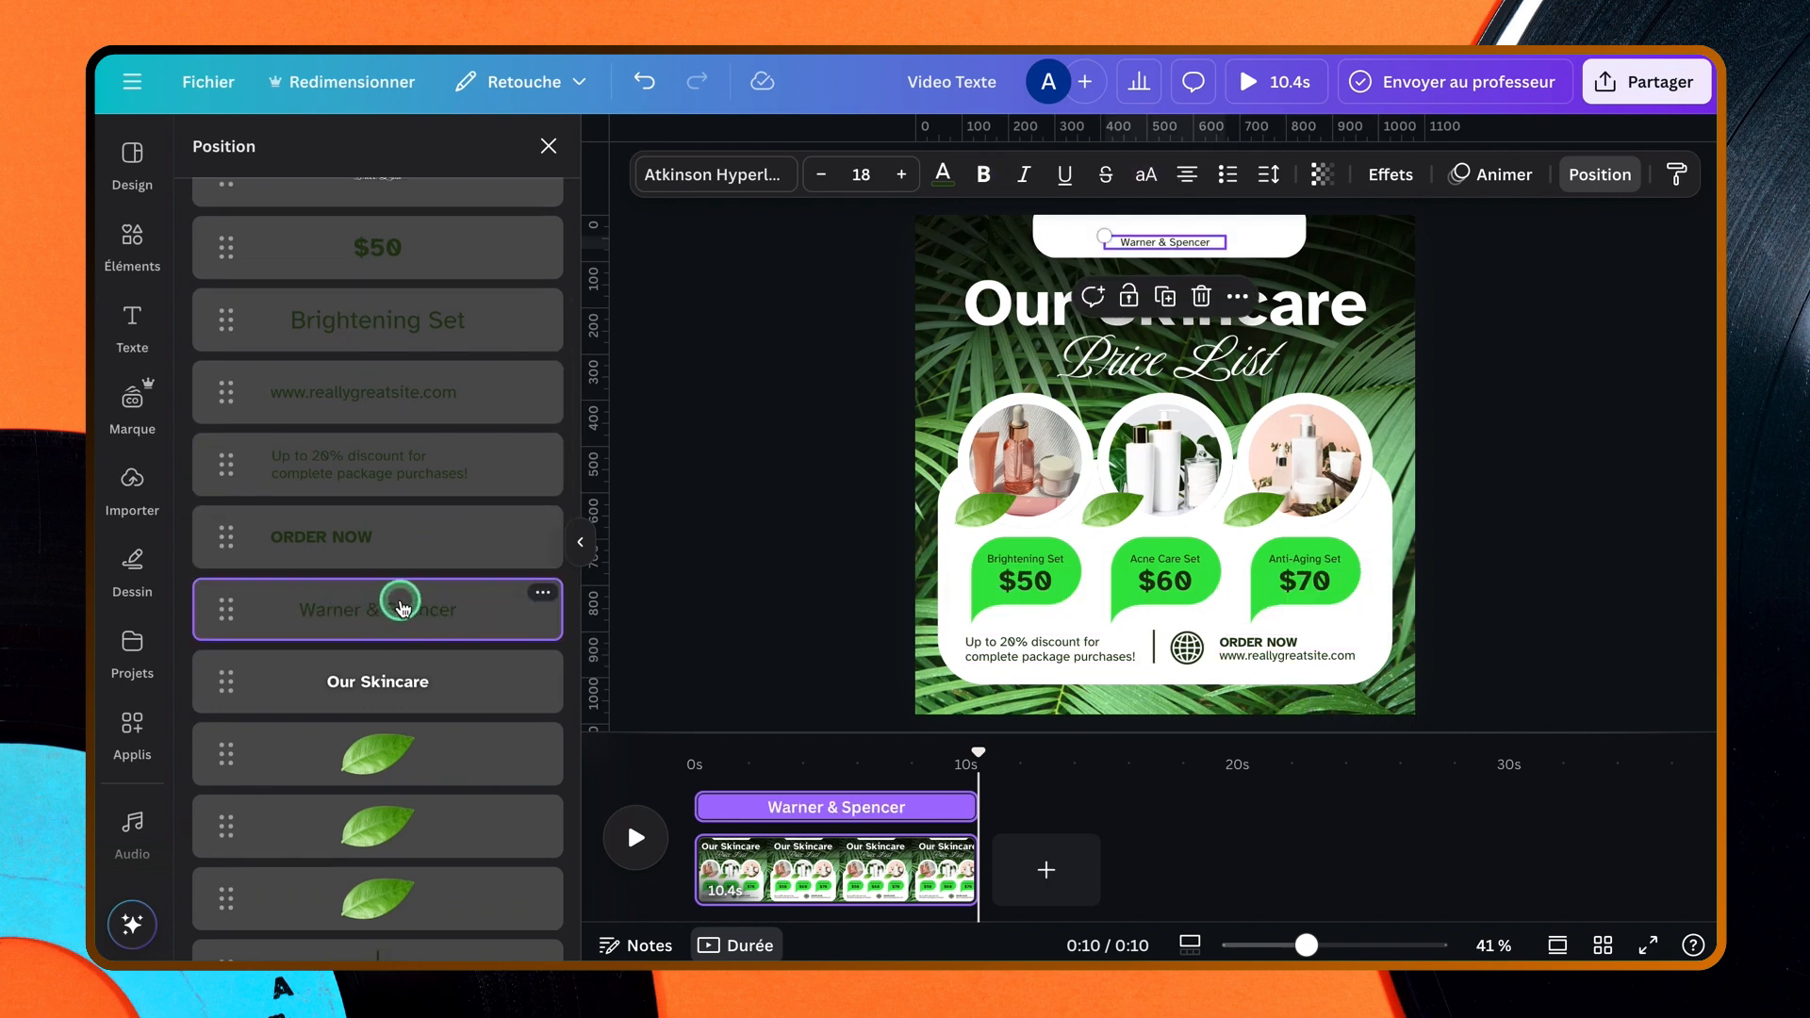
- Examine the Our Skincare title, leaf, speech bubble and divider line layers by selecting them in the layer list
click(406, 677)
click(406, 745)
scroll(405, 750, down, 2)
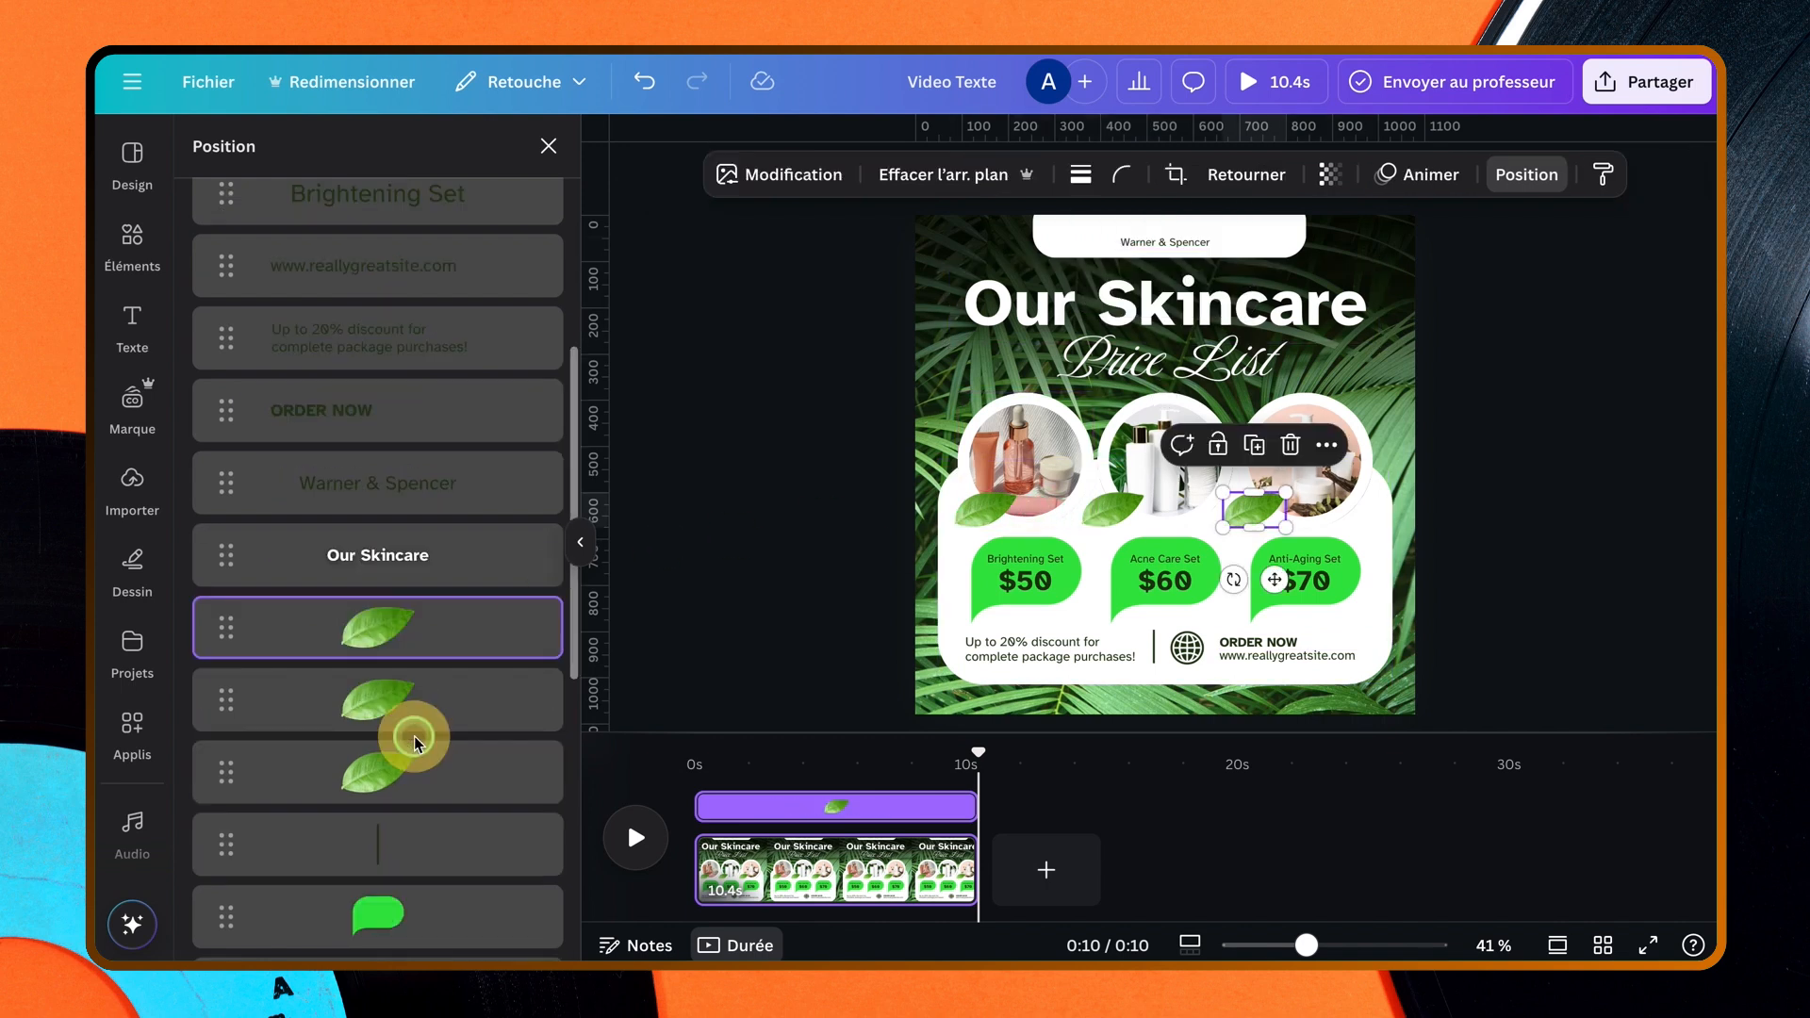
click(450, 709)
click(445, 775)
scroll(377, 781, down, 1)
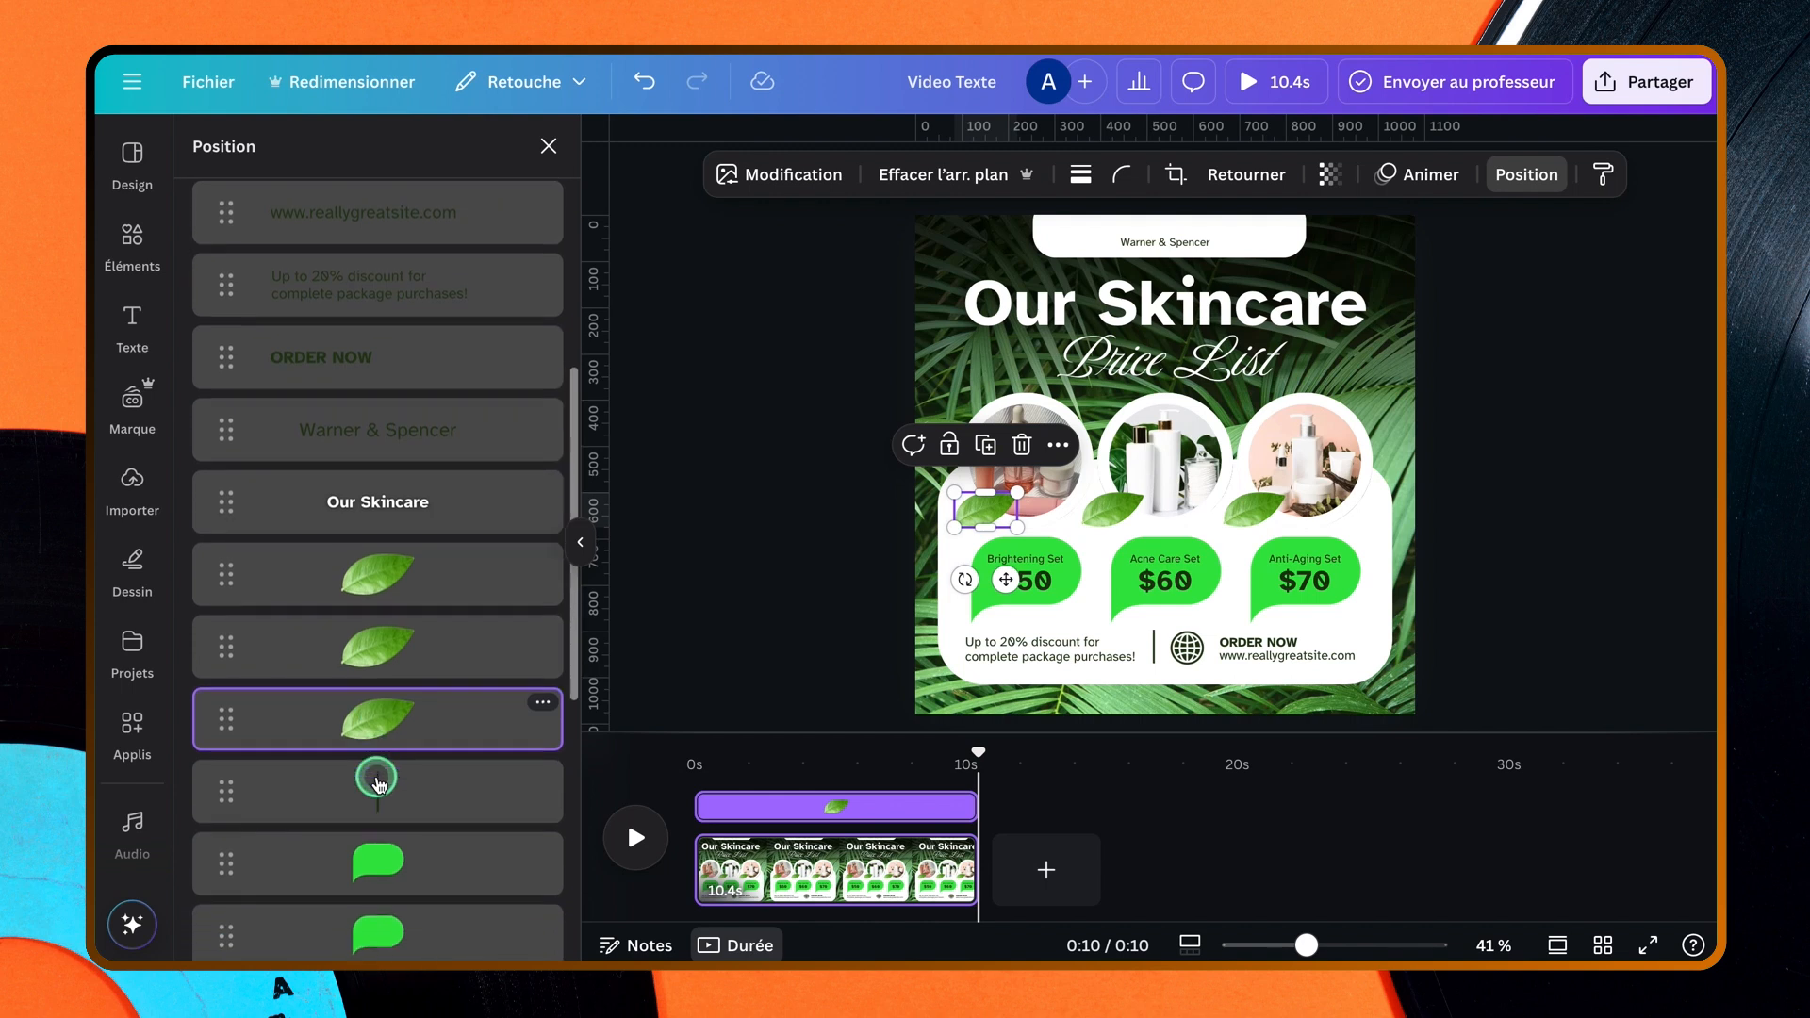
scroll(406, 660, down, 3)
click(437, 415)
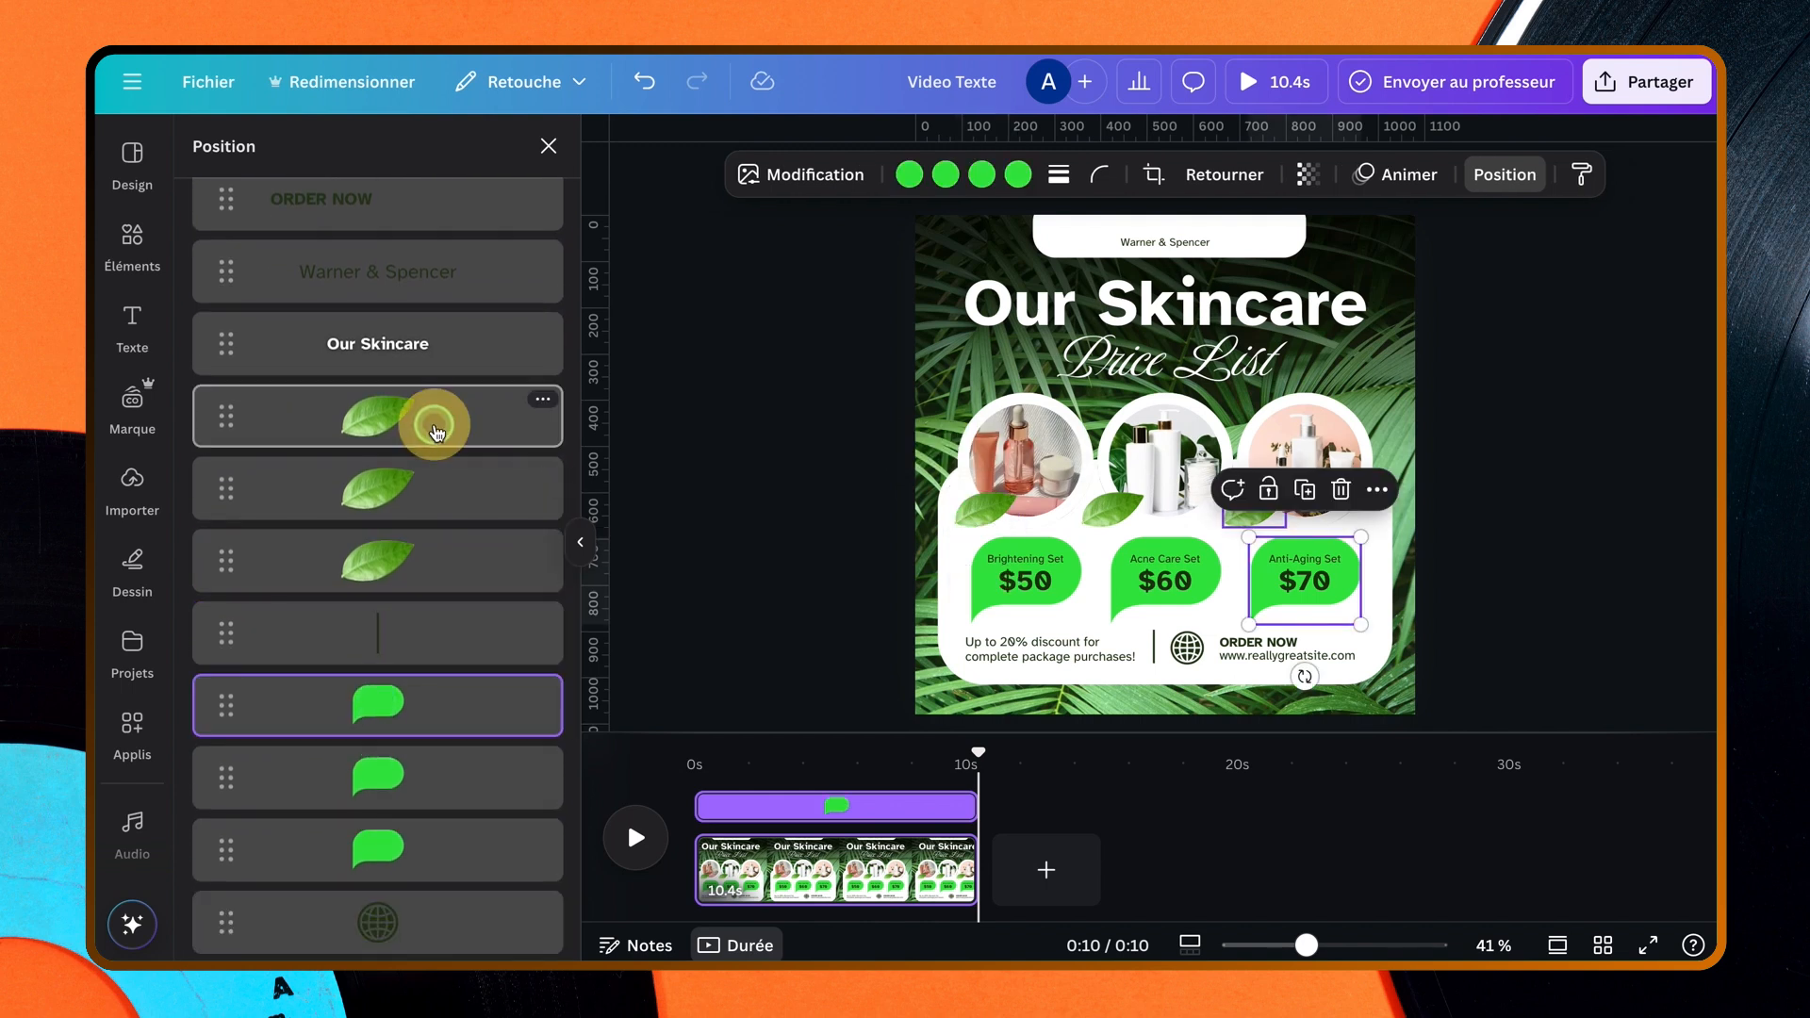
click(437, 490)
click(438, 550)
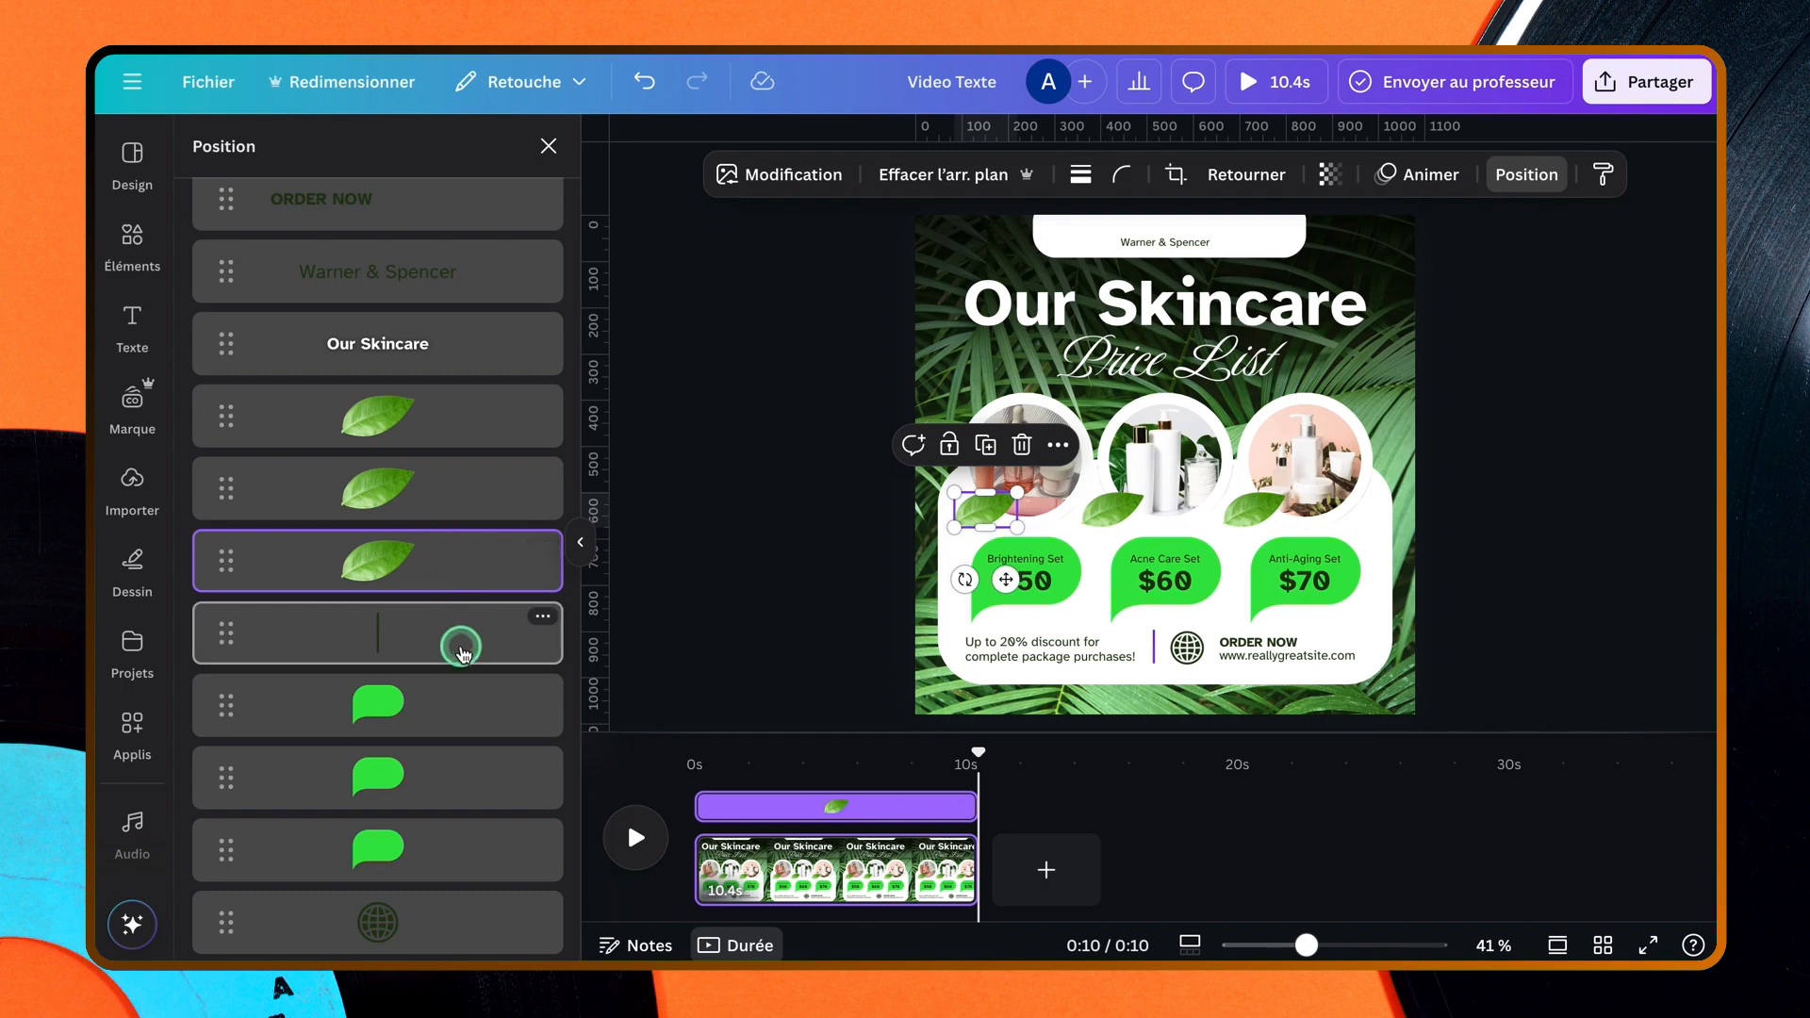
click(462, 650)
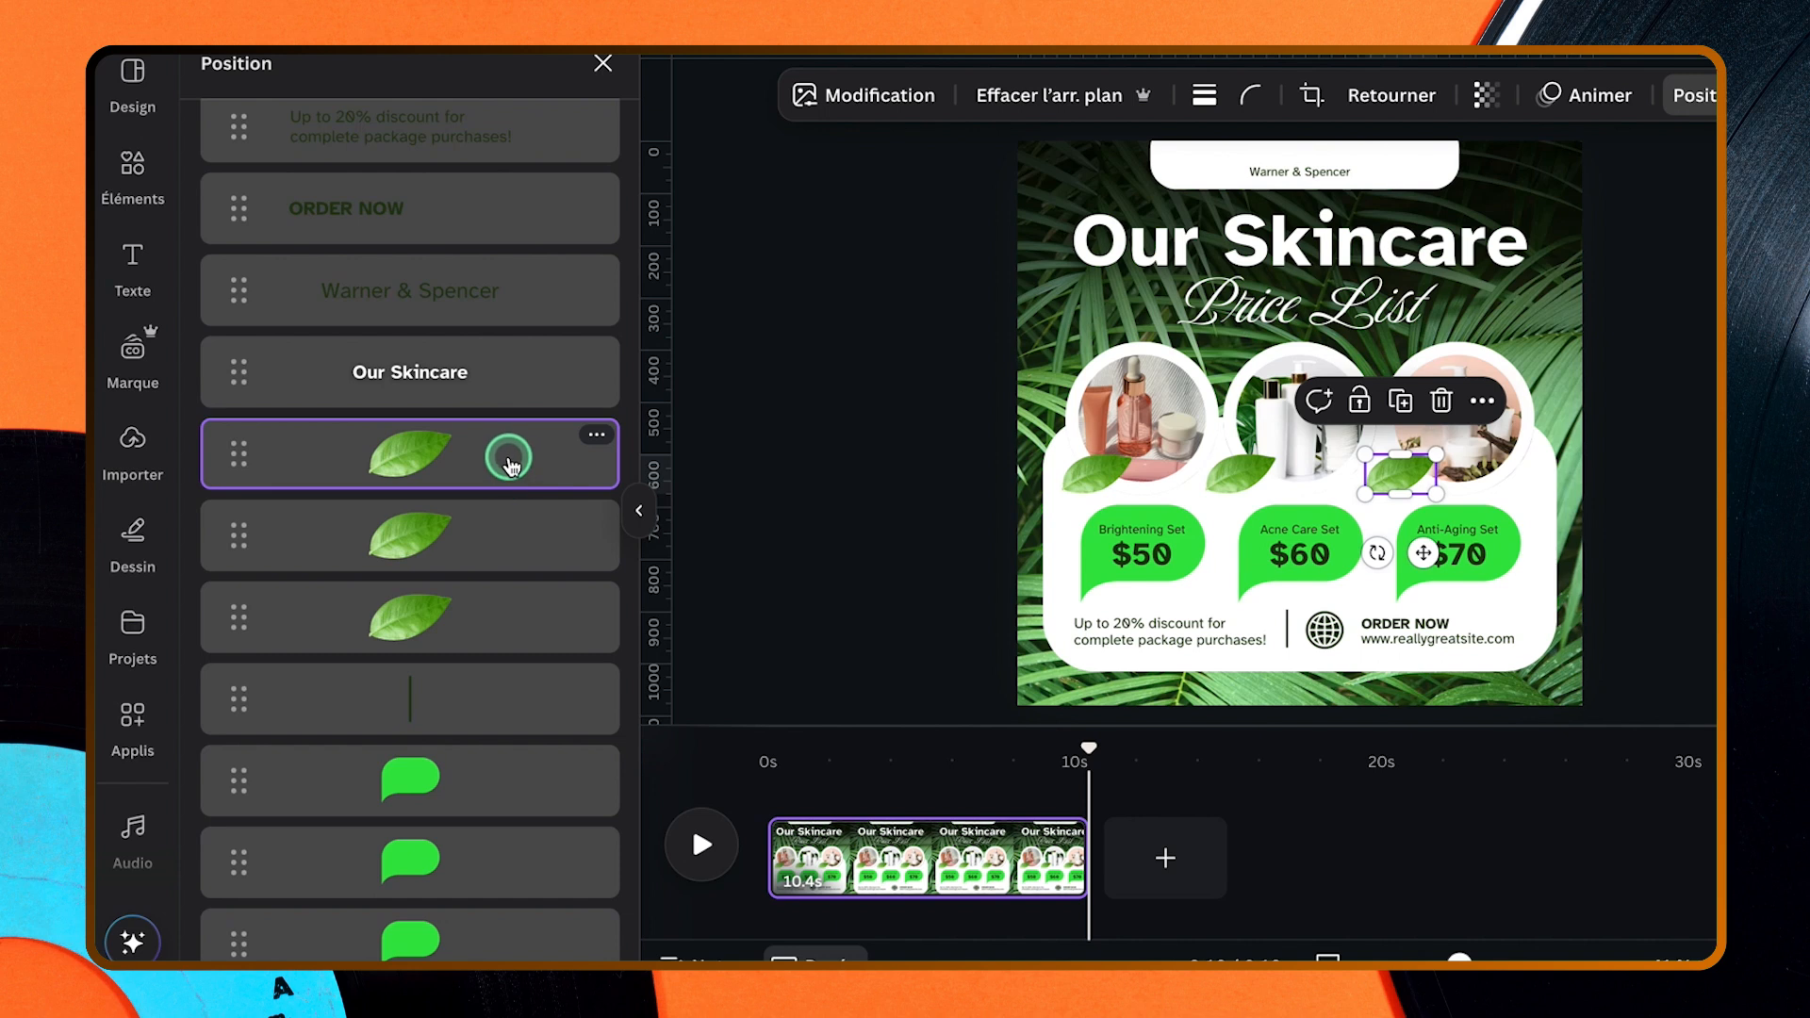
- Select the leaf above the Anti-Aging Set bubble and show its element timing on the timeline
click(456, 456)
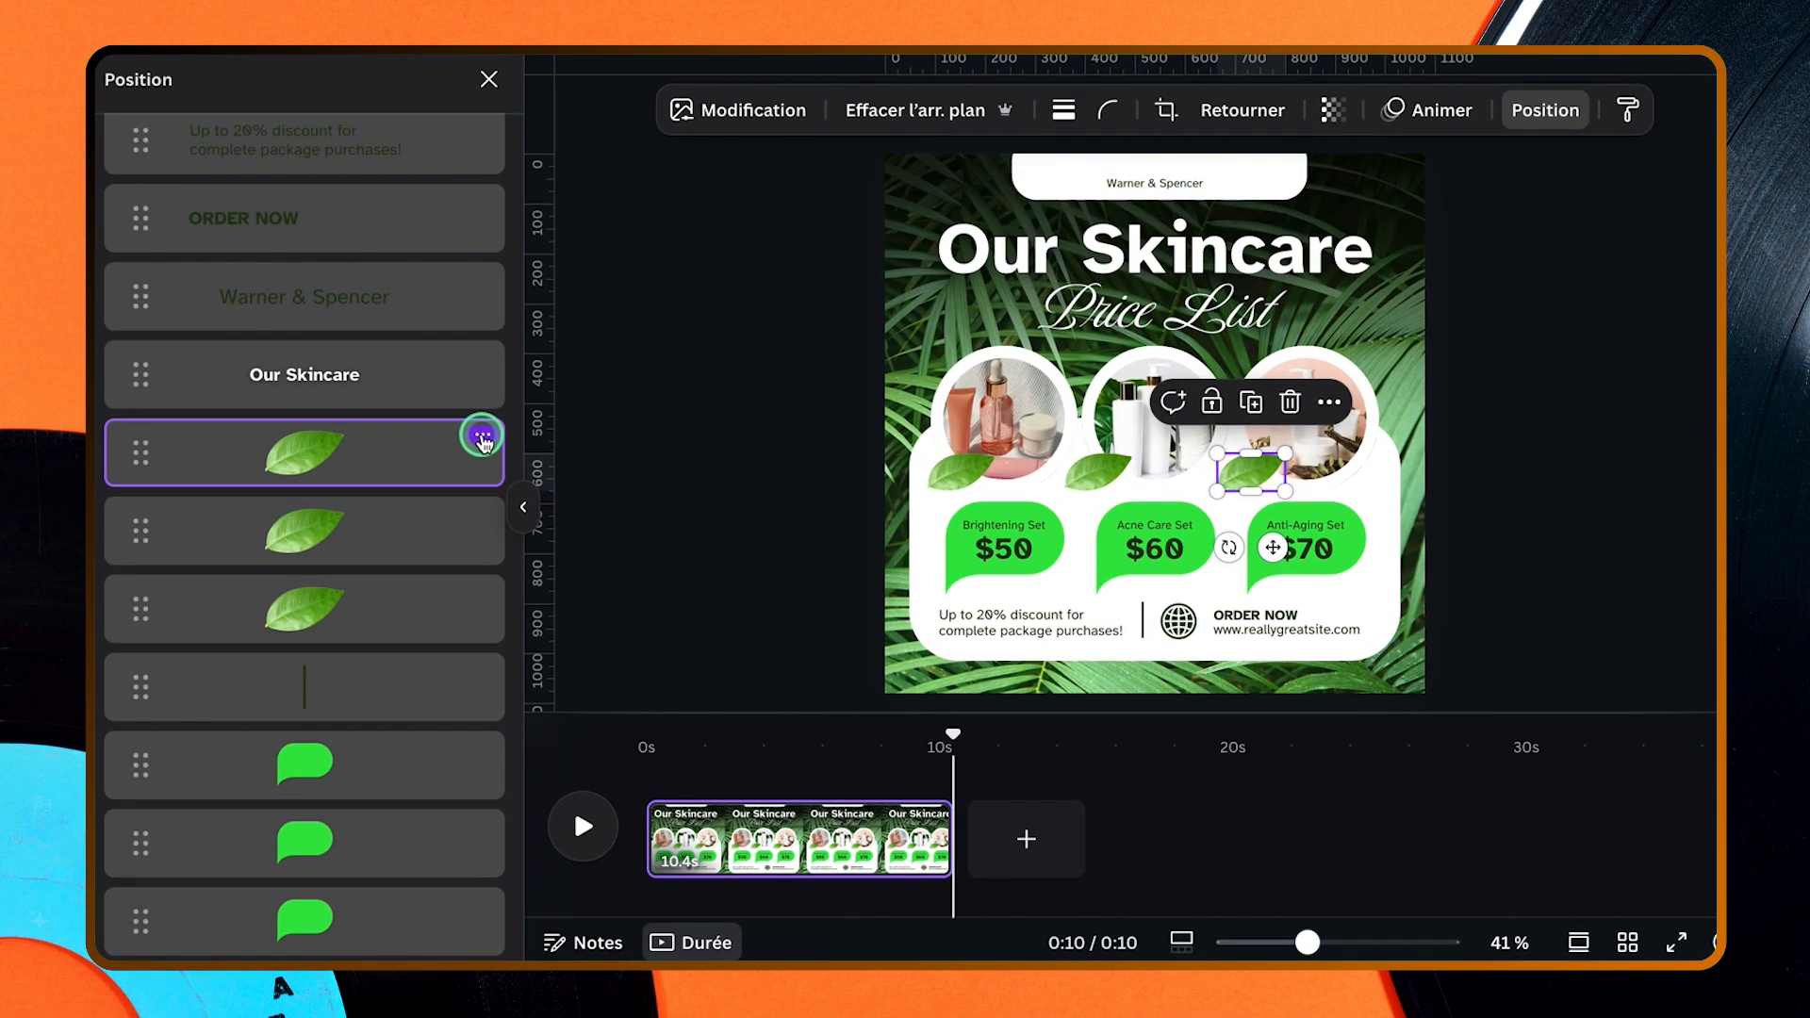
click(485, 438)
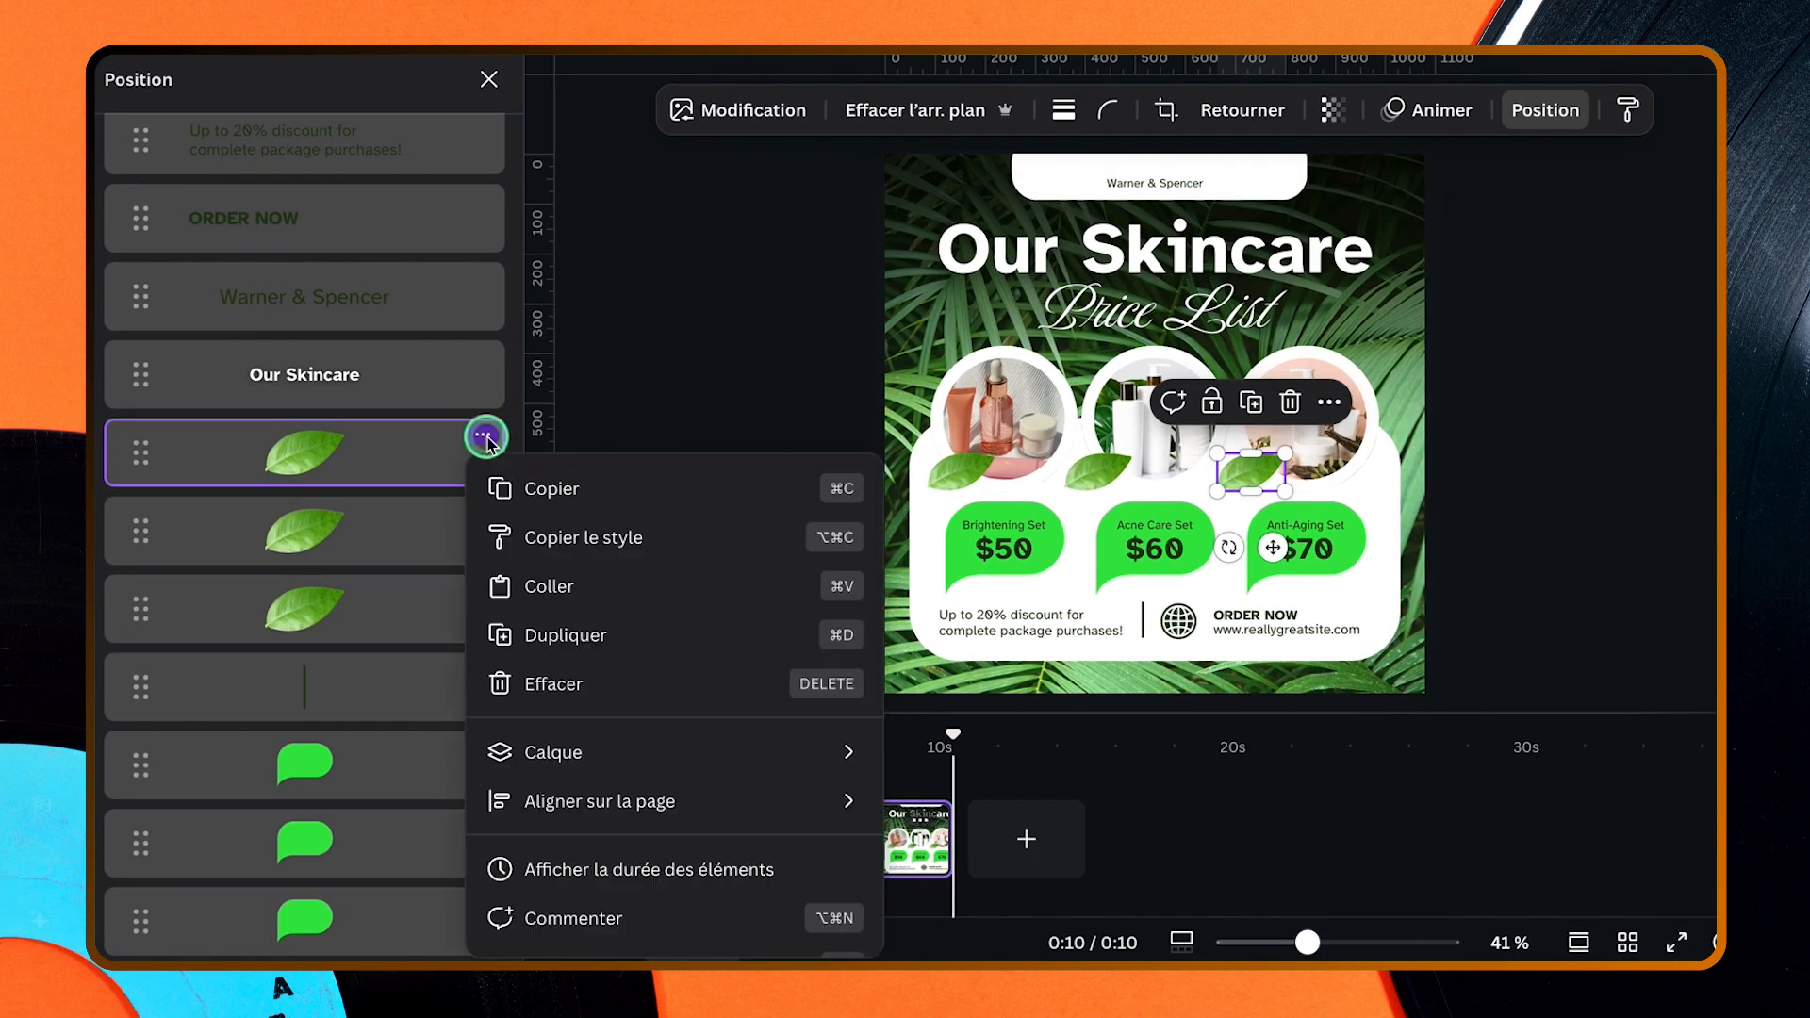
click(693, 871)
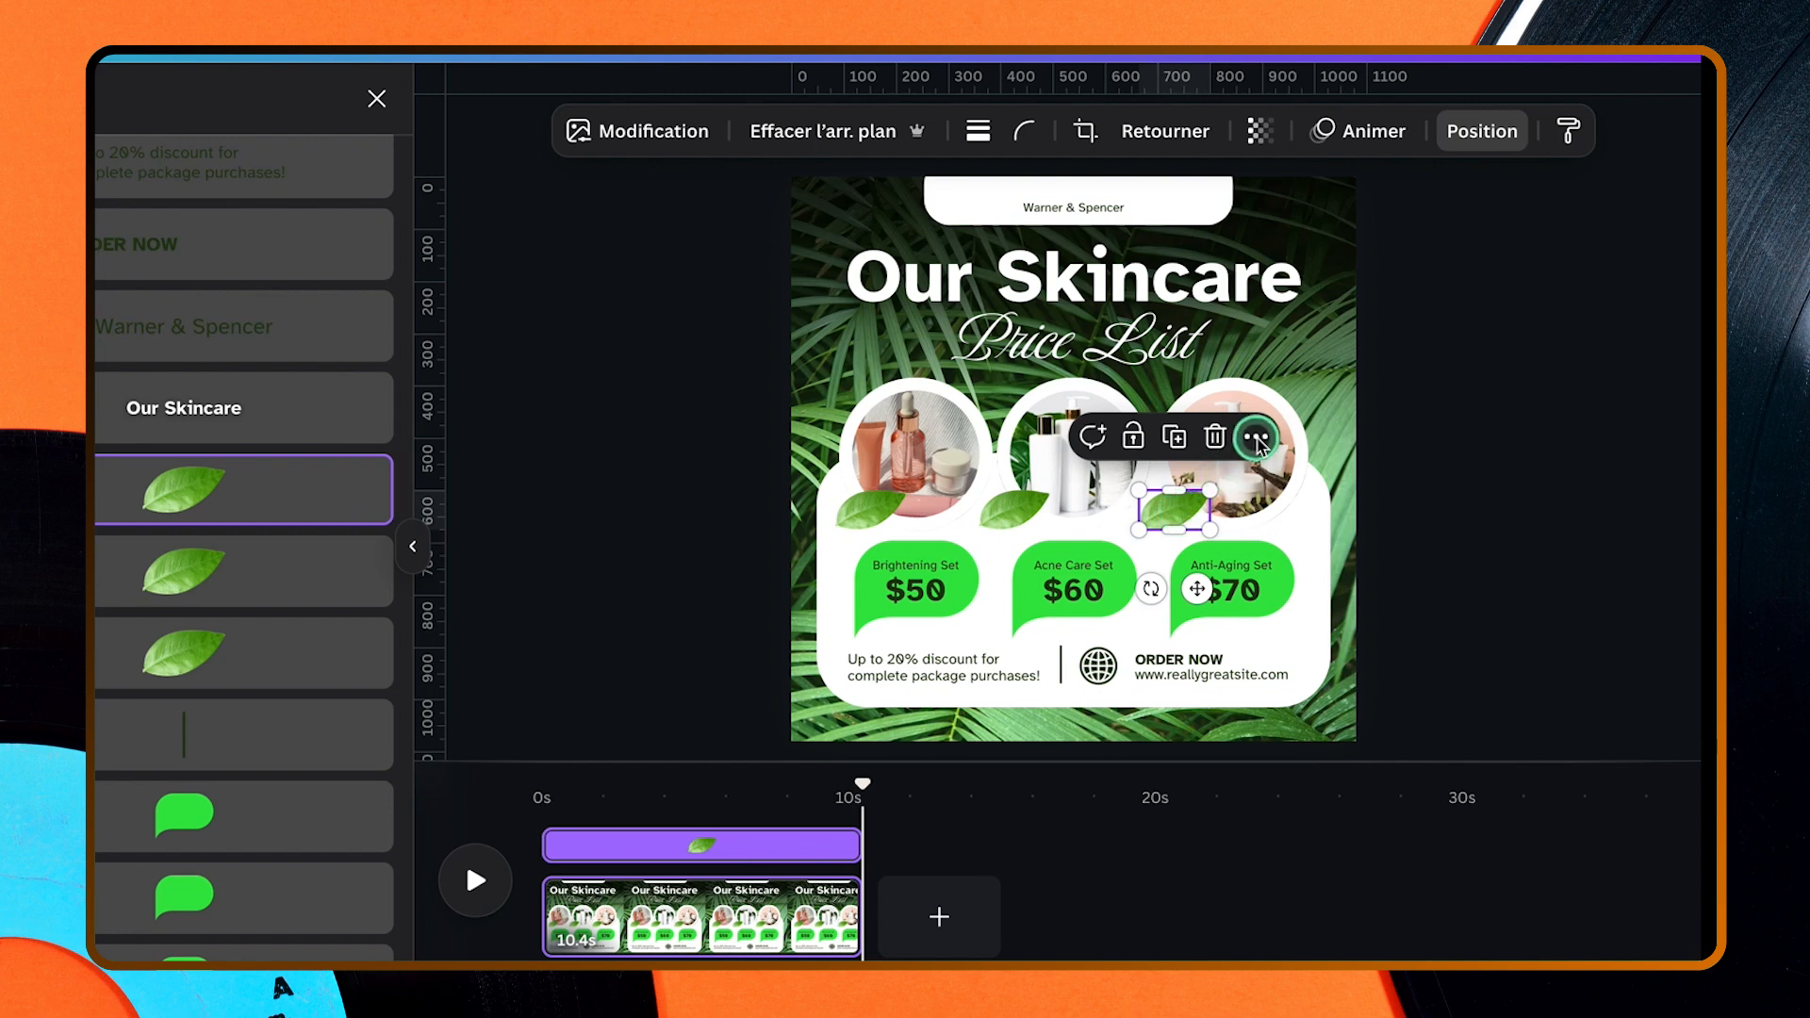
click(1255, 439)
click(1377, 903)
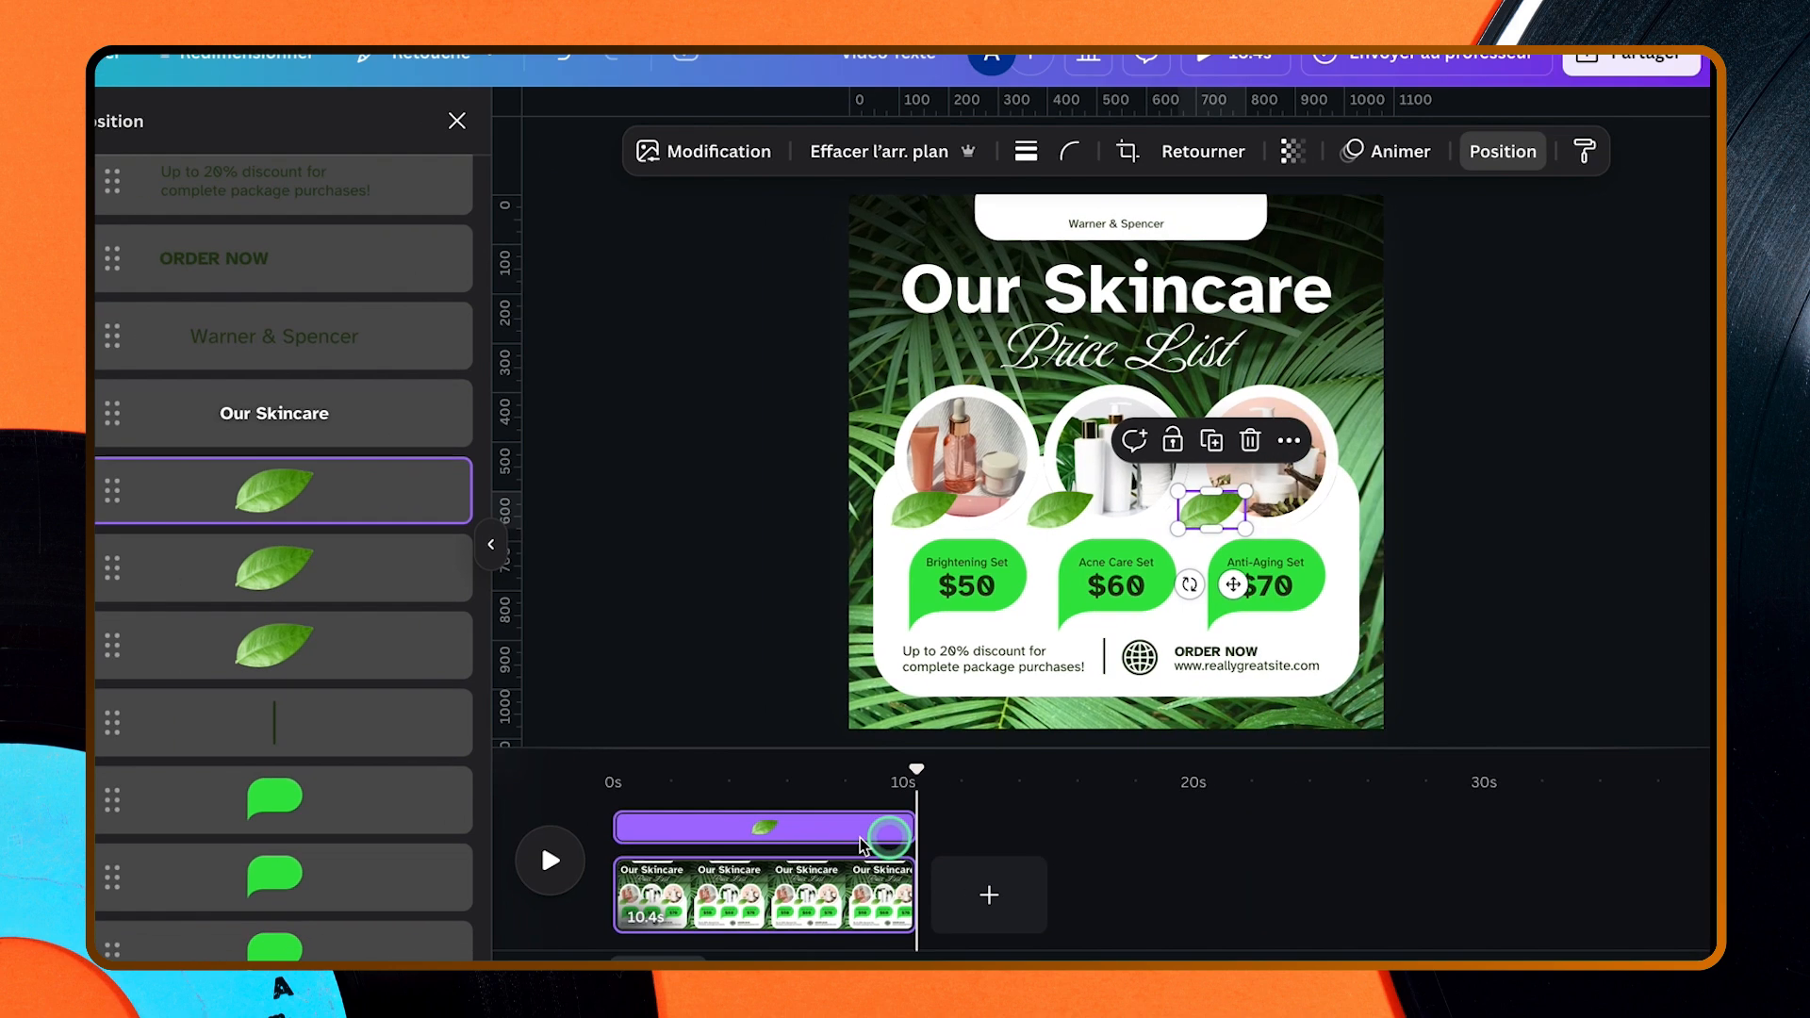
- Extend the page's duration to 13.7 s
click(805, 830)
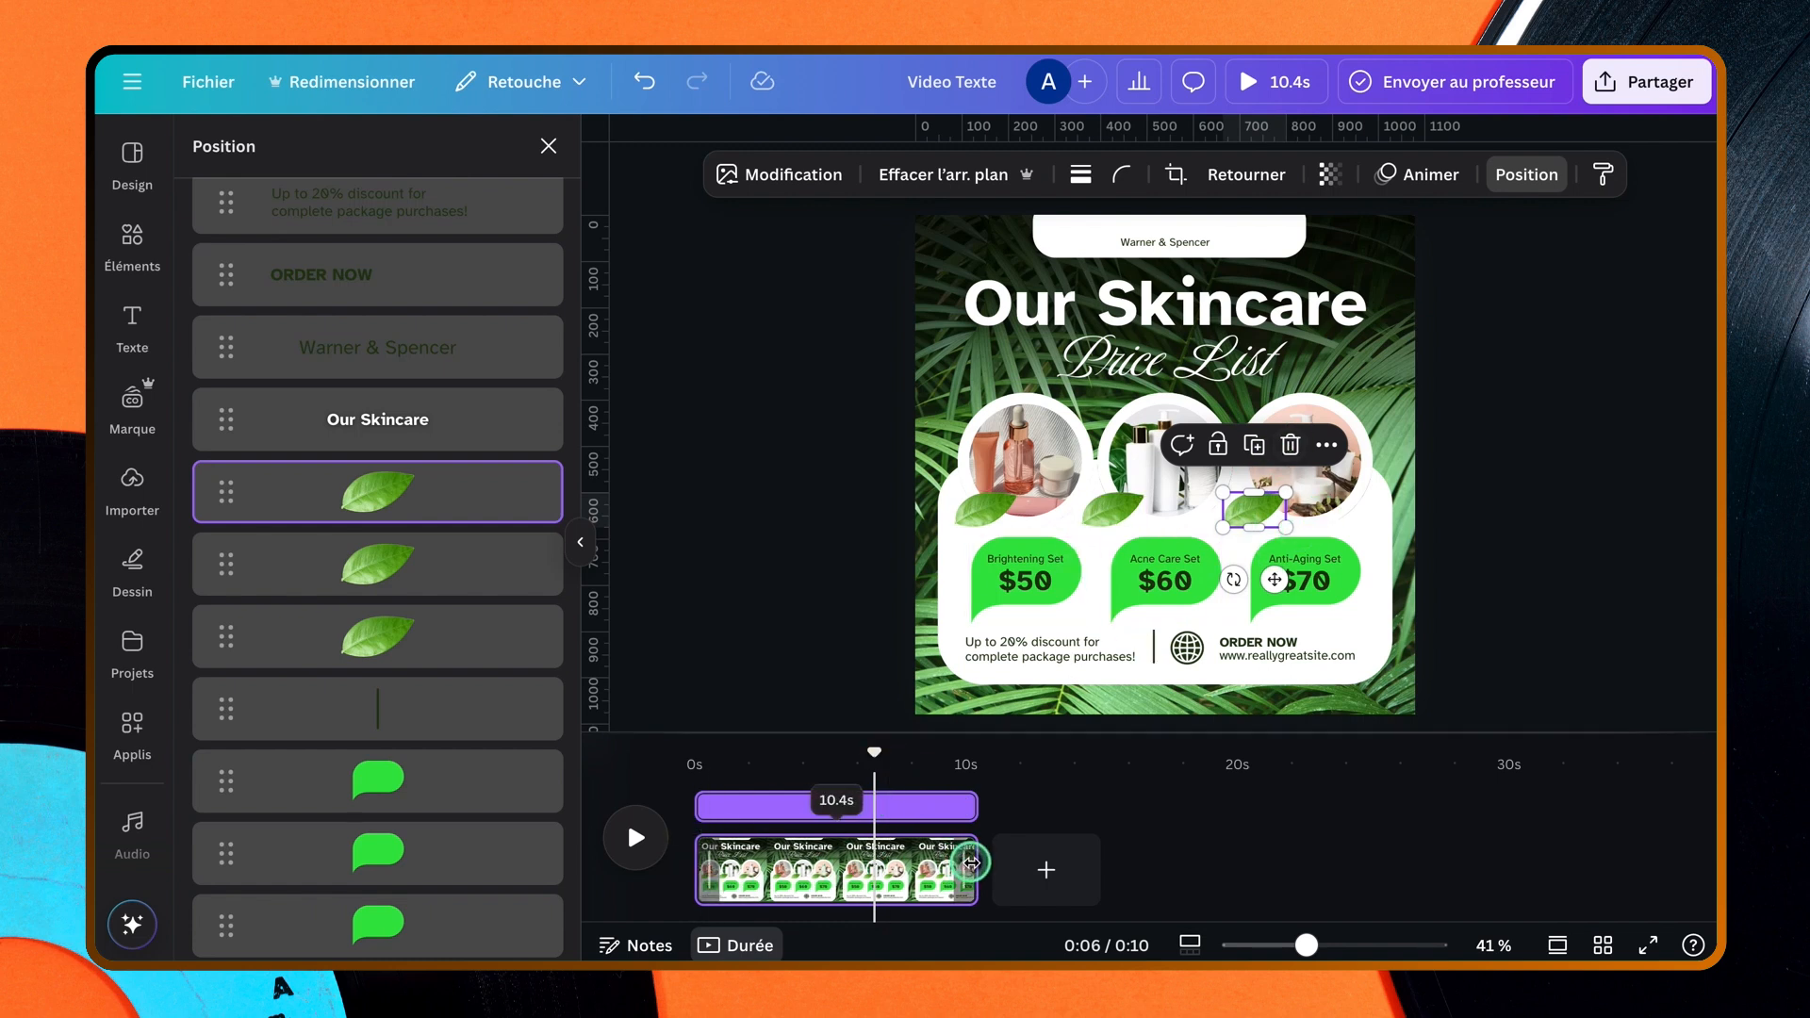
mouse_move(1061, 869)
mouse_down()
mouse_move(1045, 867)
mouse_move(1069, 869)
mouse_up()
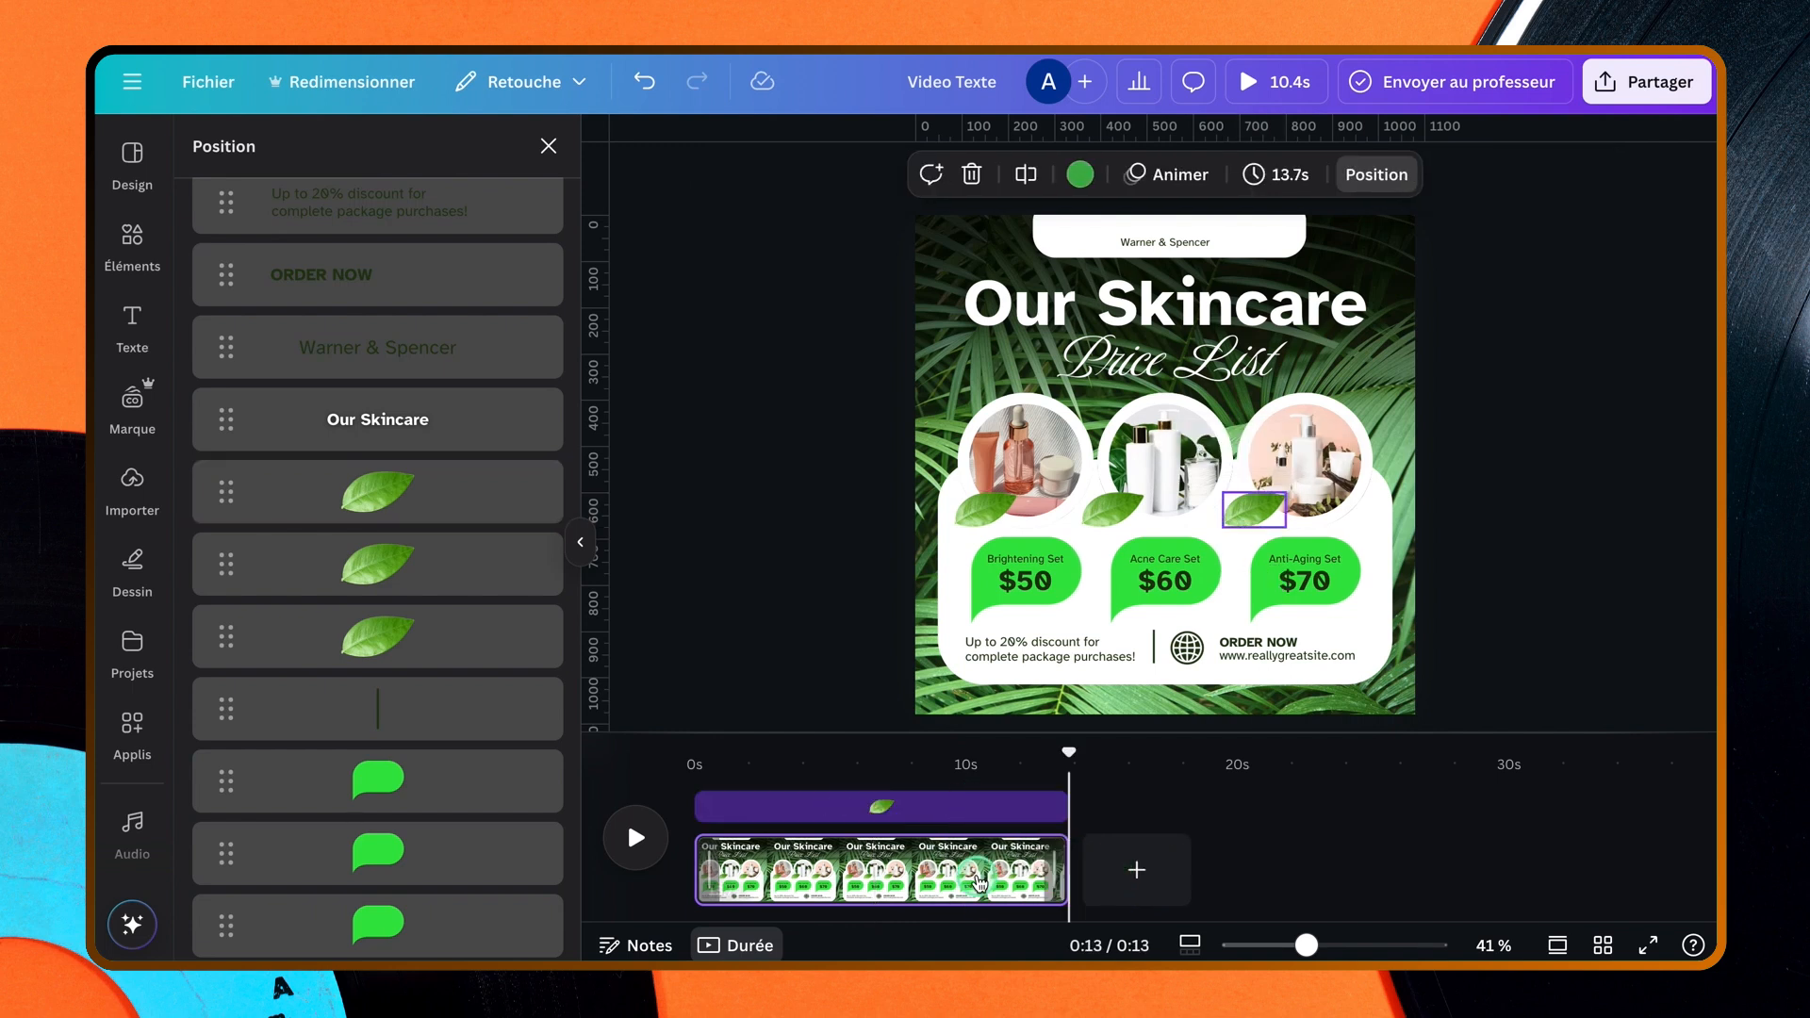
- Shorten the end of the Anti-Aging Set leaf's timing so that it lasts 11.2 s
click(980, 817)
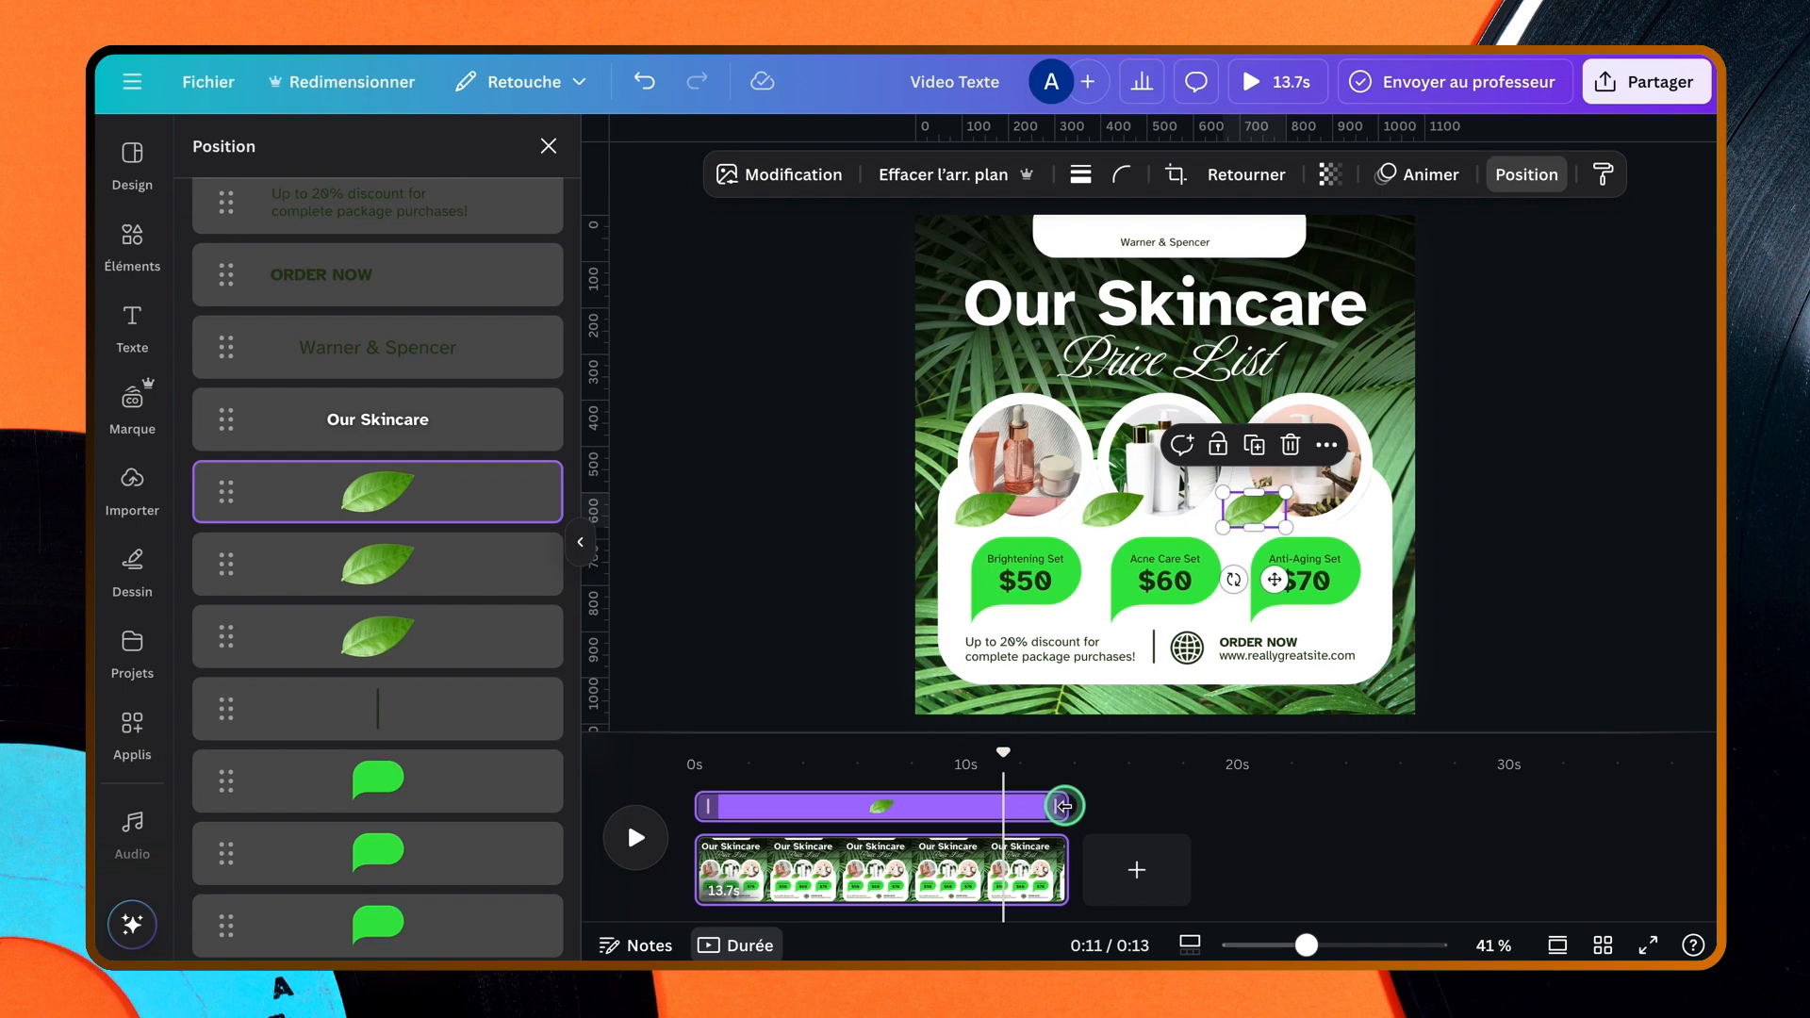
drag(1064, 806, 1016, 805)
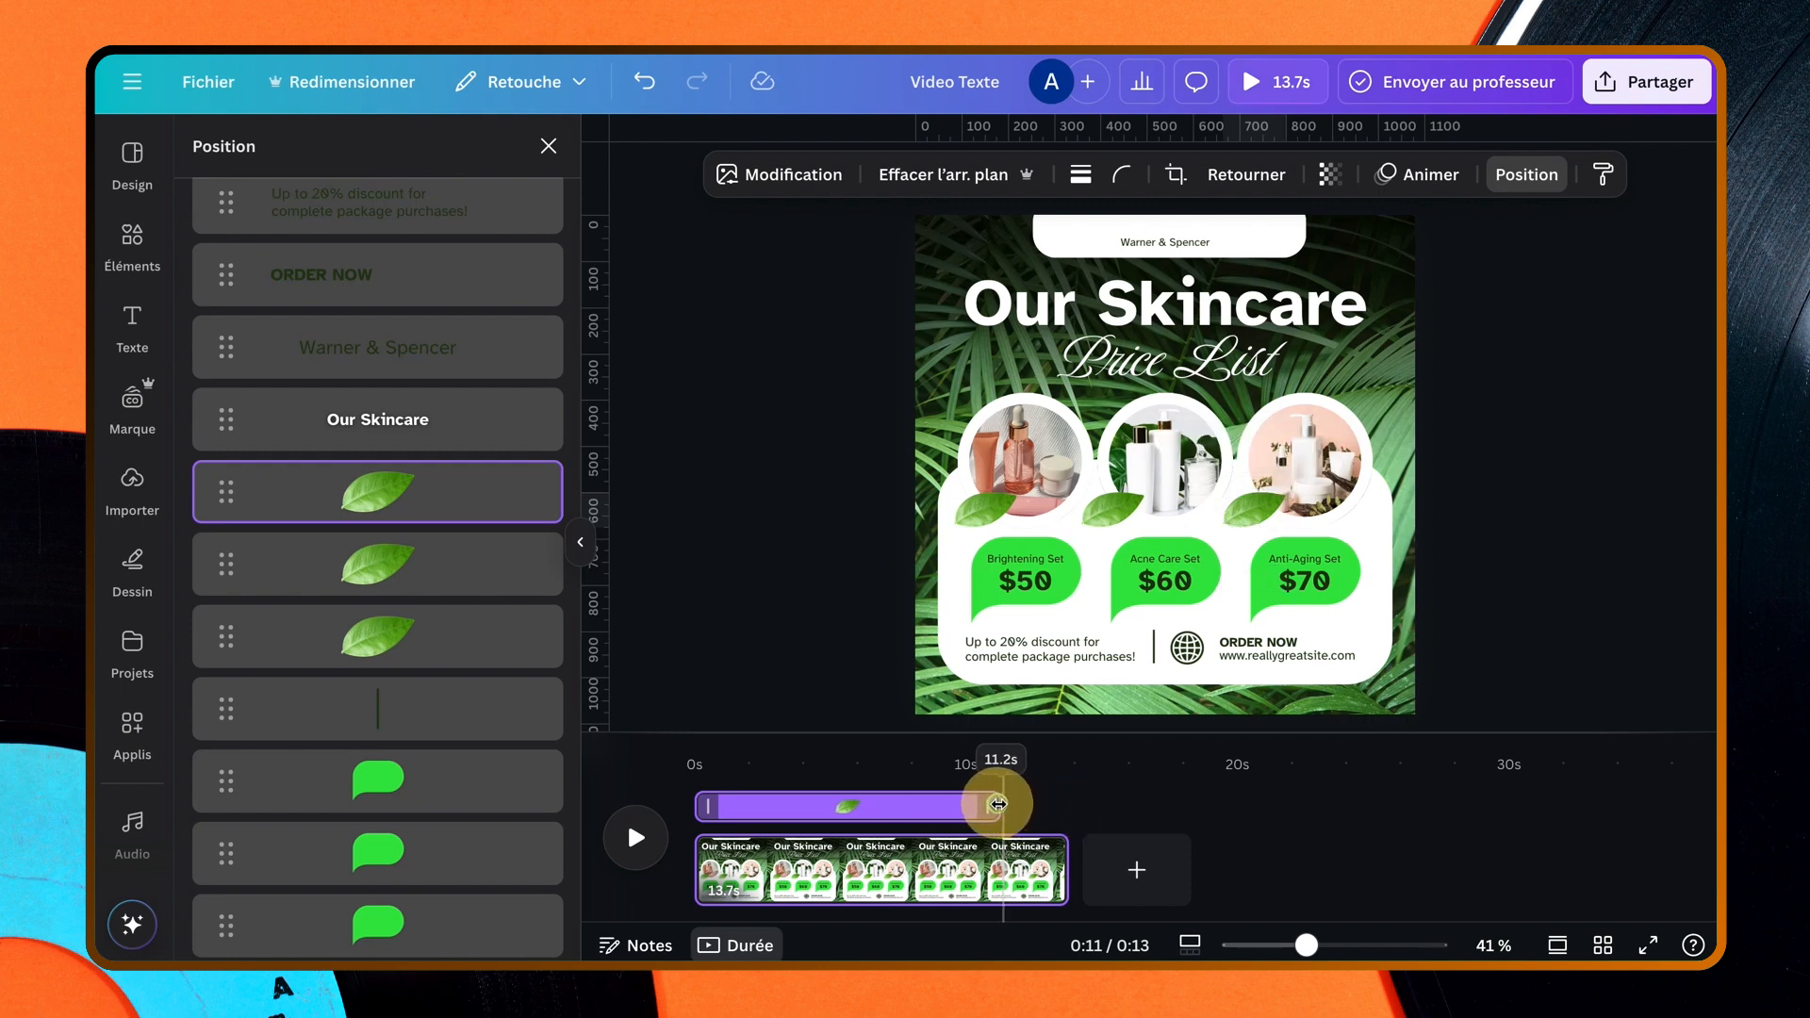
drag(1002, 804, 1001, 804)
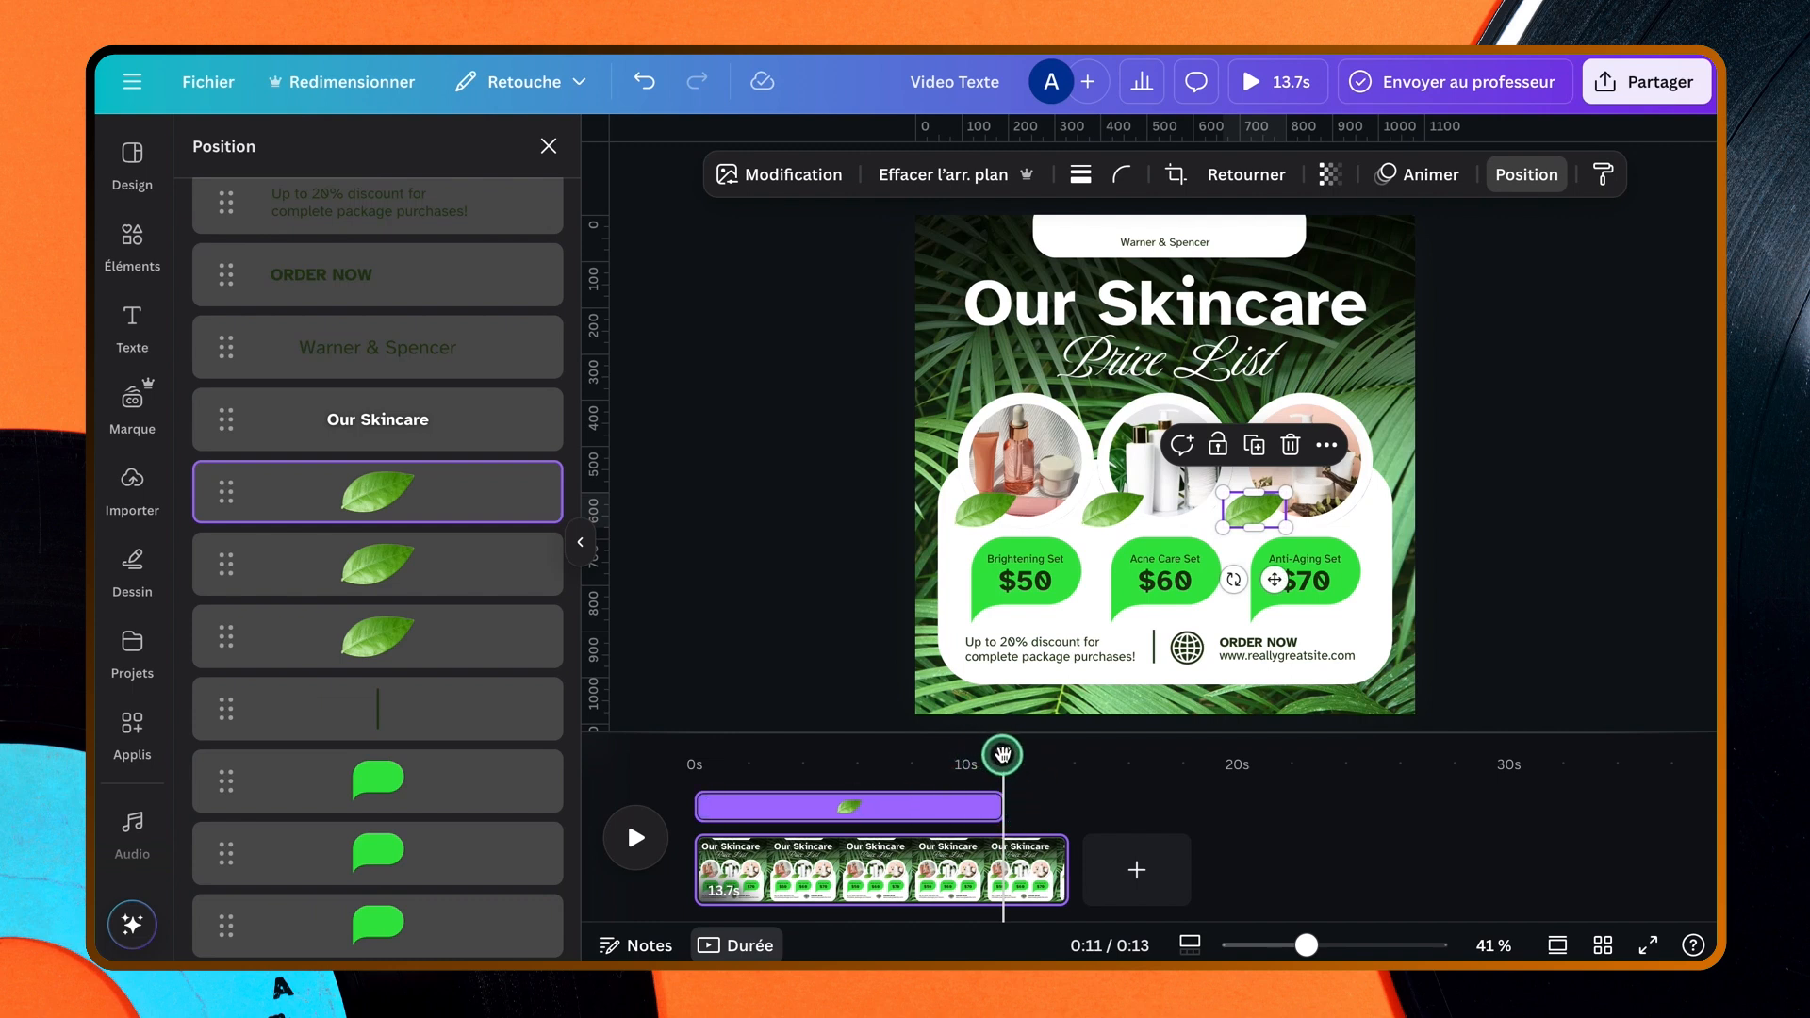
- Scrub past the leaf's end, return the playhead to 0 s and trim the leaf's start to just after 2 s
drag(1005, 755, 990, 757)
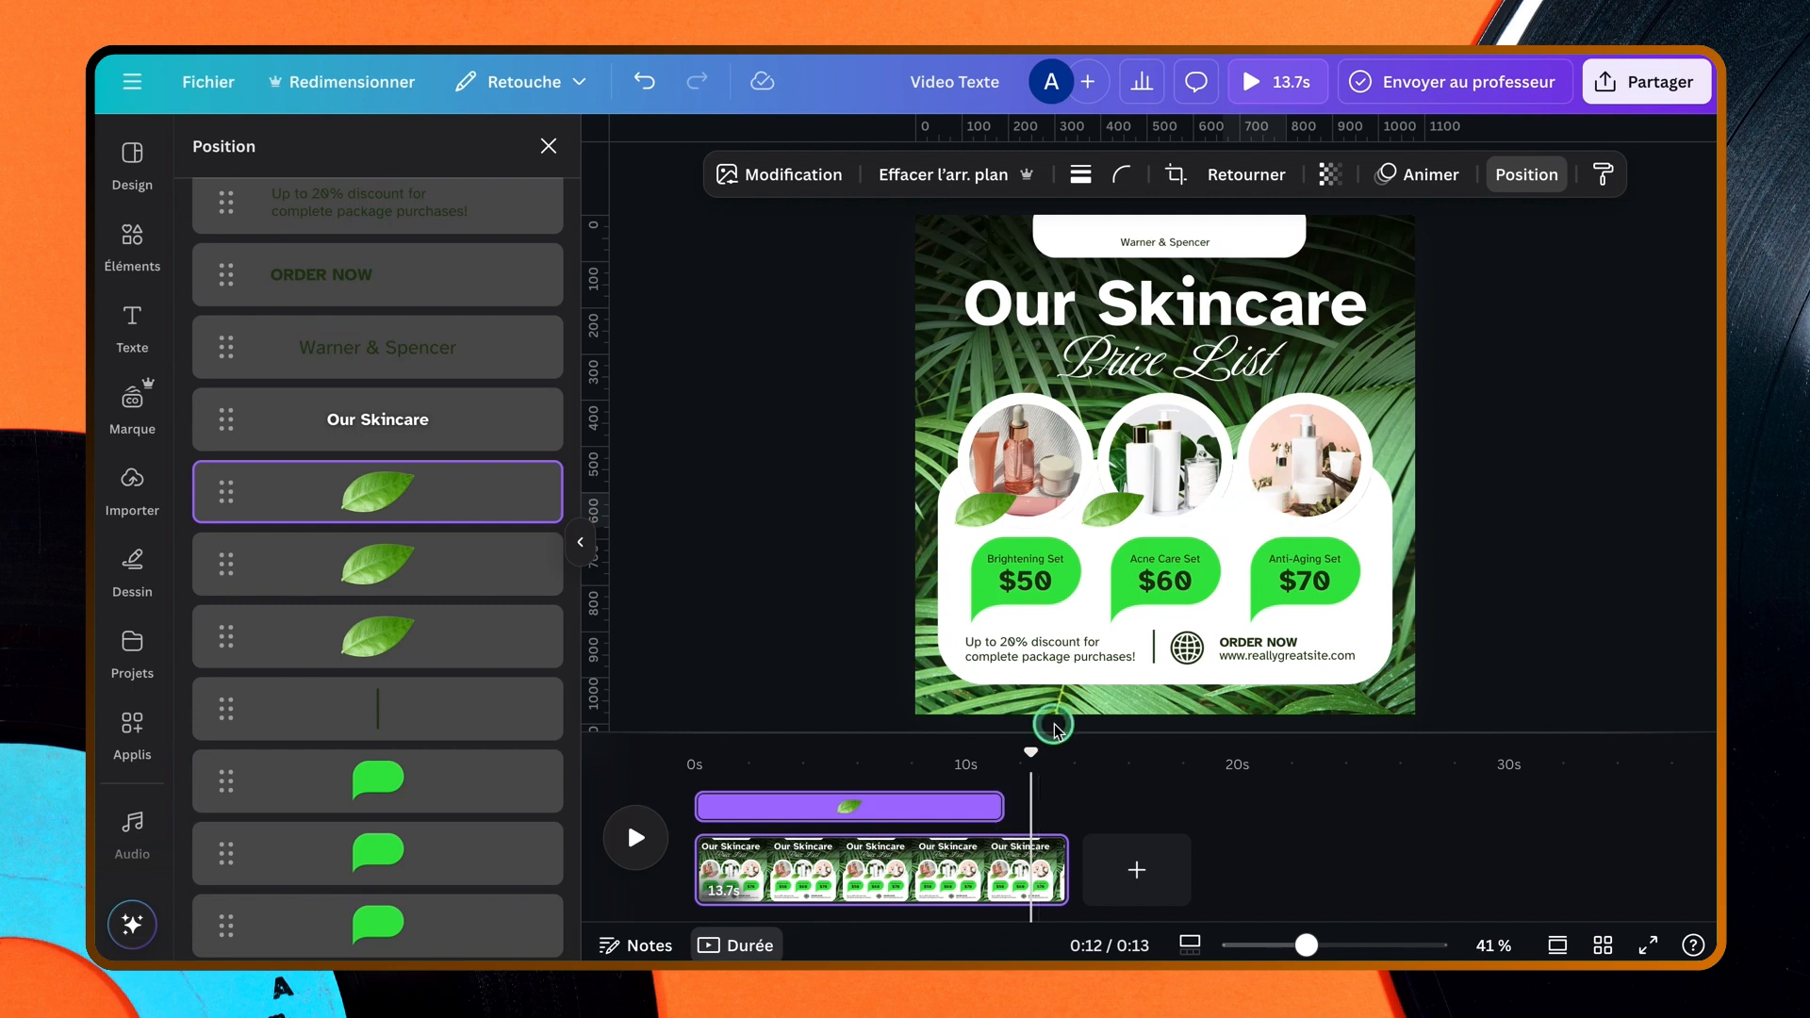
drag(1031, 751, 693, 734)
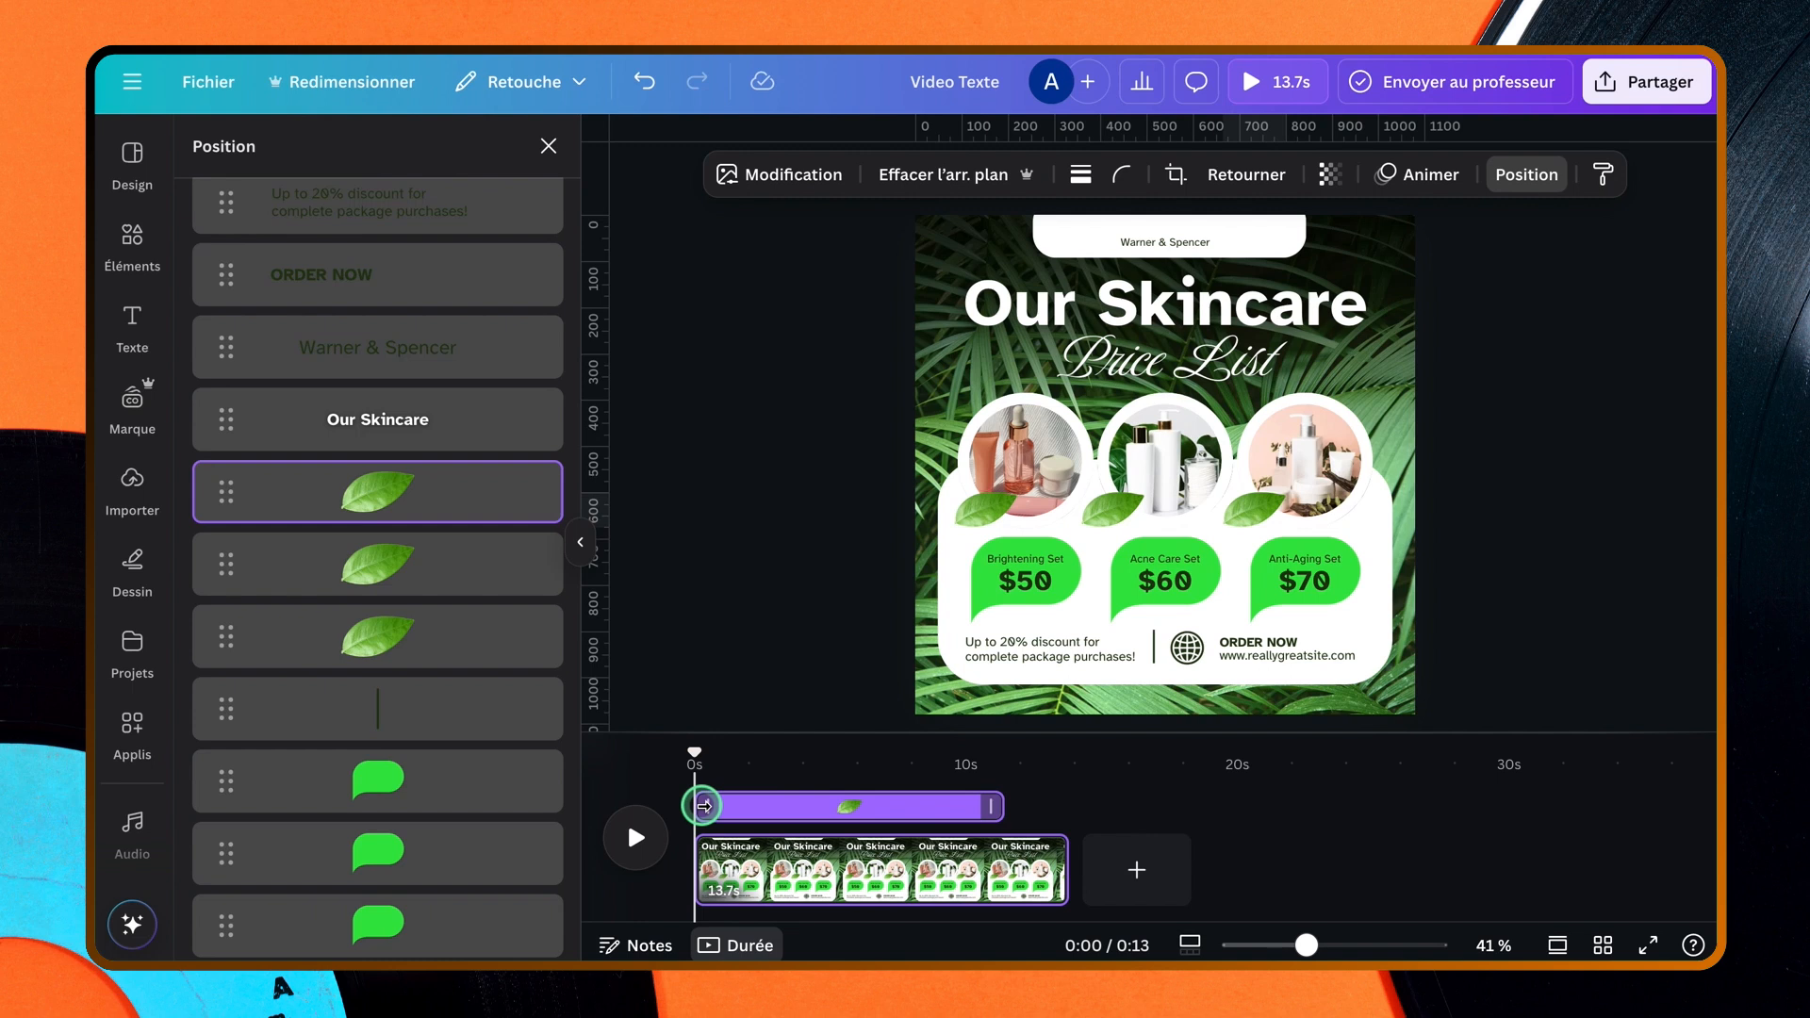
drag(704, 806, 762, 806)
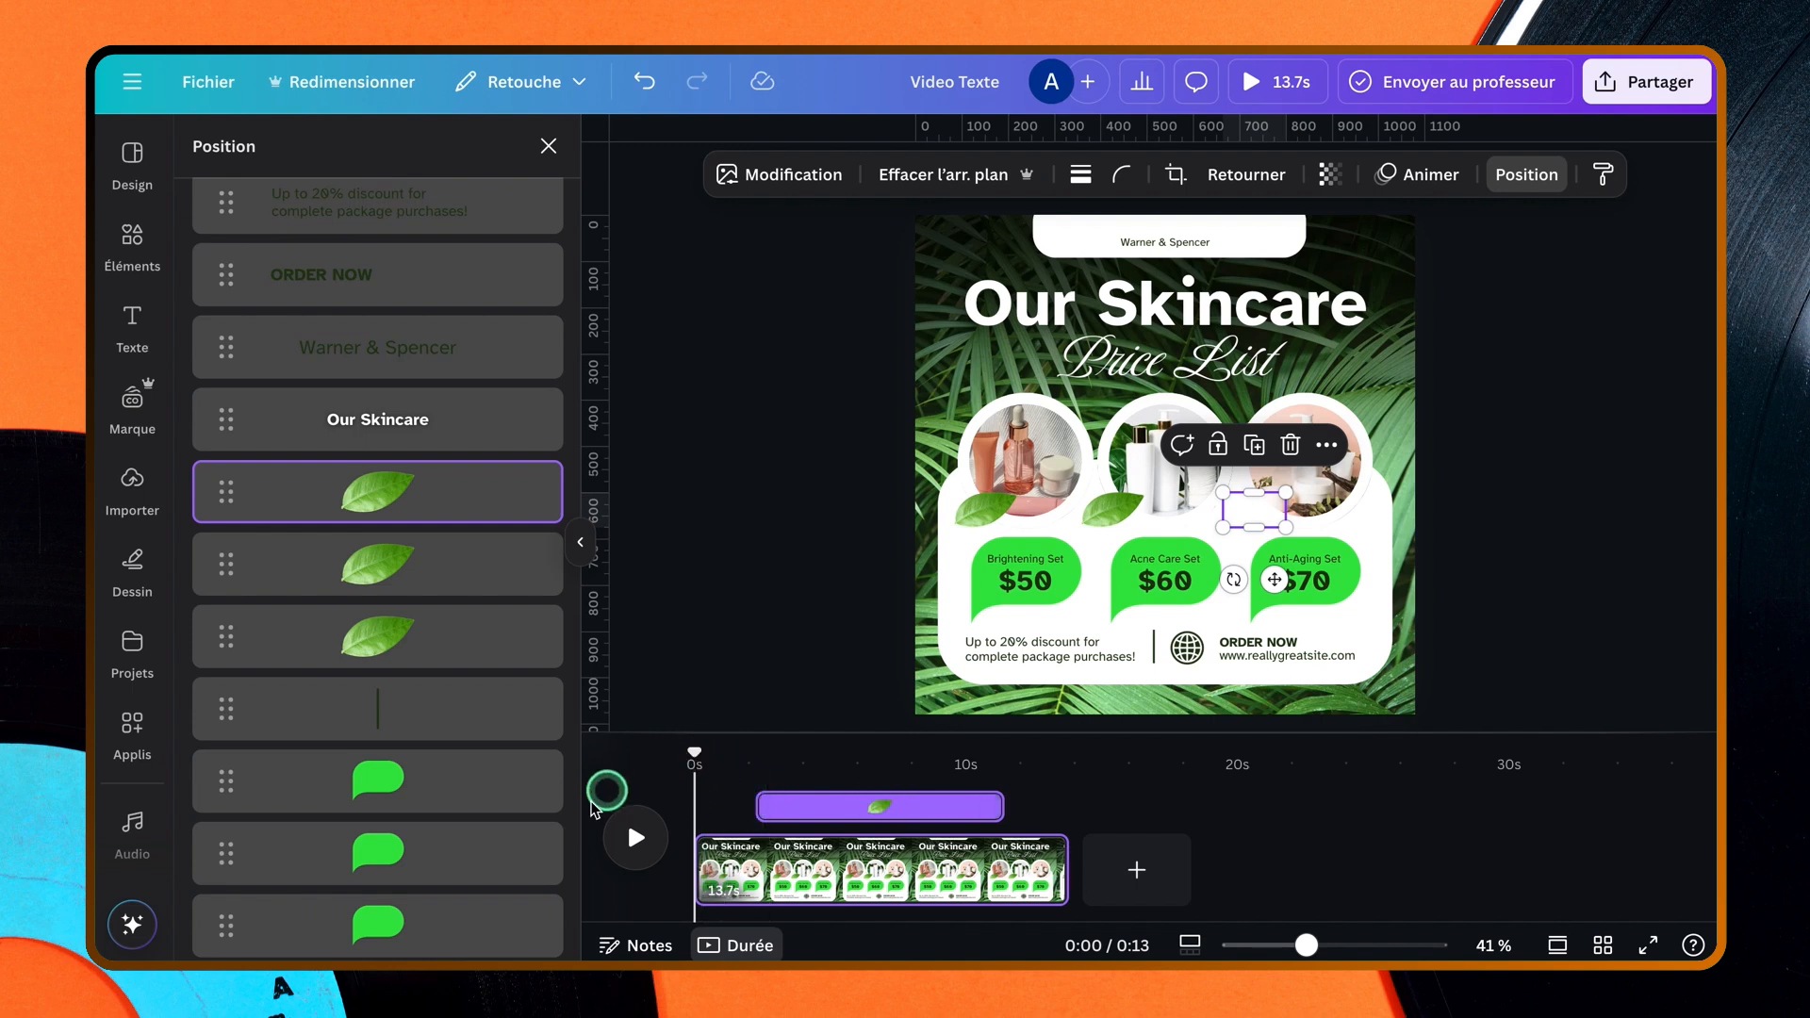
- Play the page from the beginning to check when the leaf appears and disappears
click(720, 788)
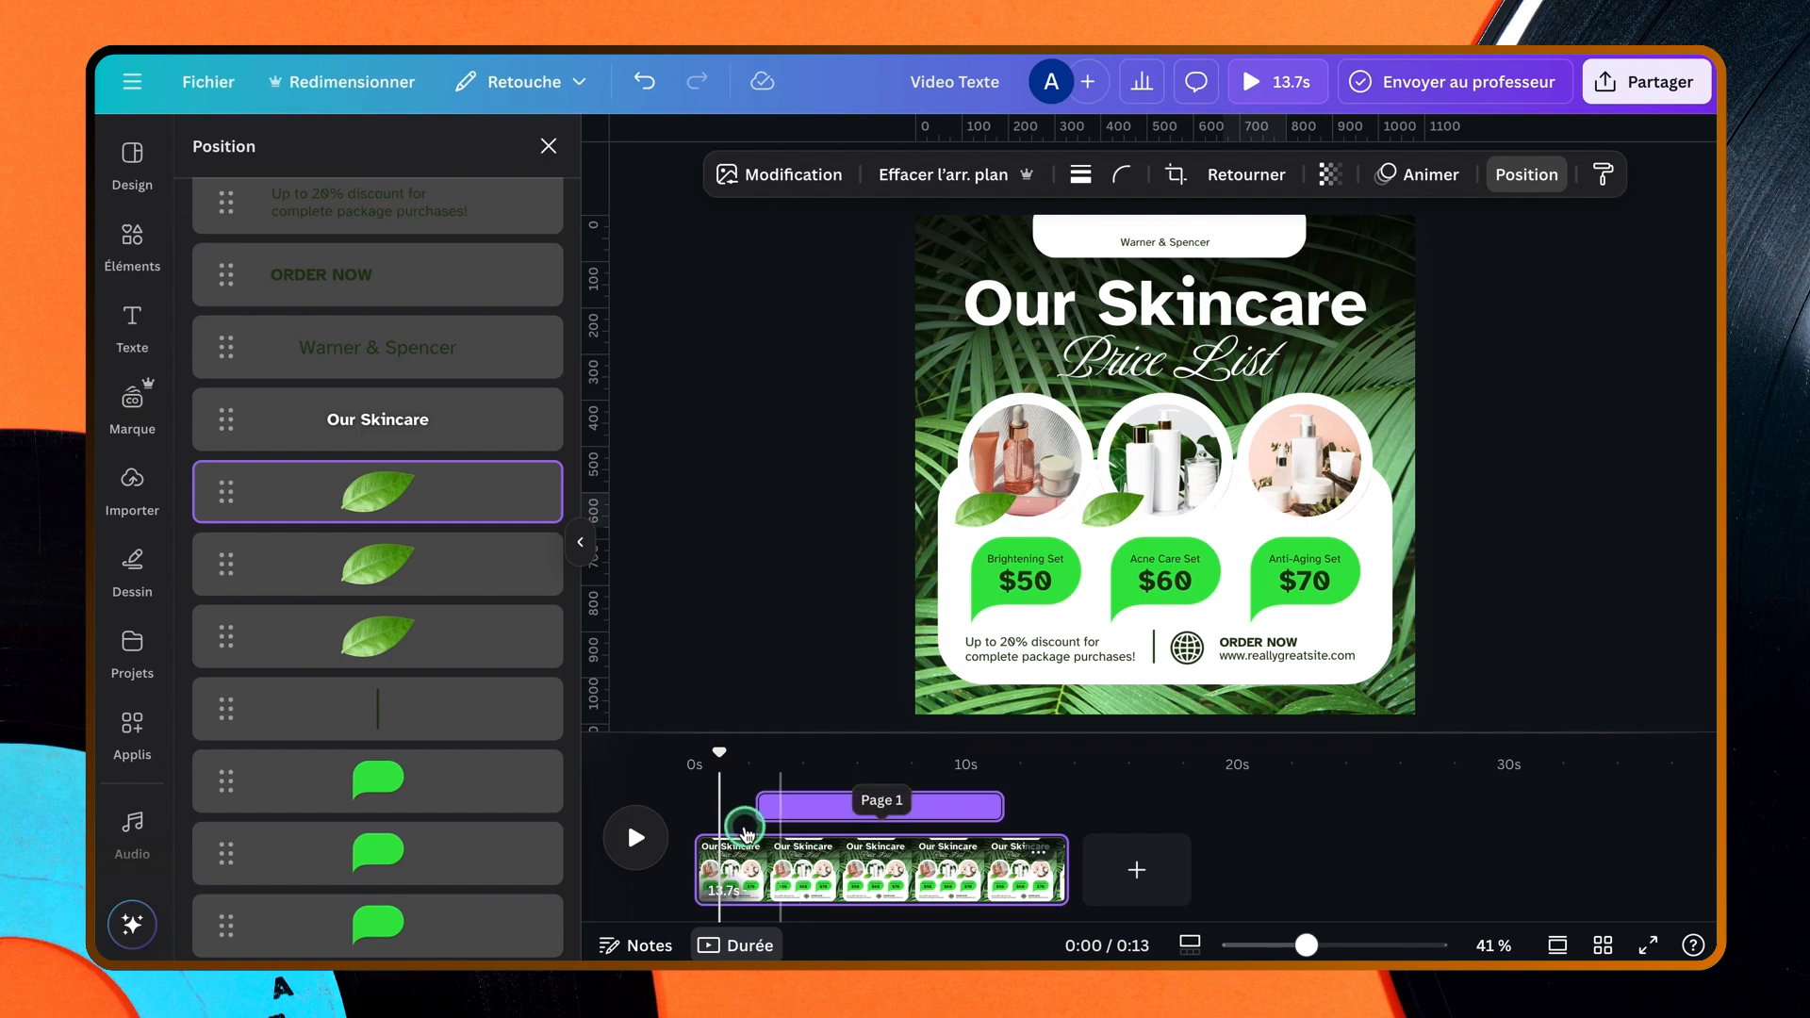
drag(719, 816, 566, 768)
click(635, 837)
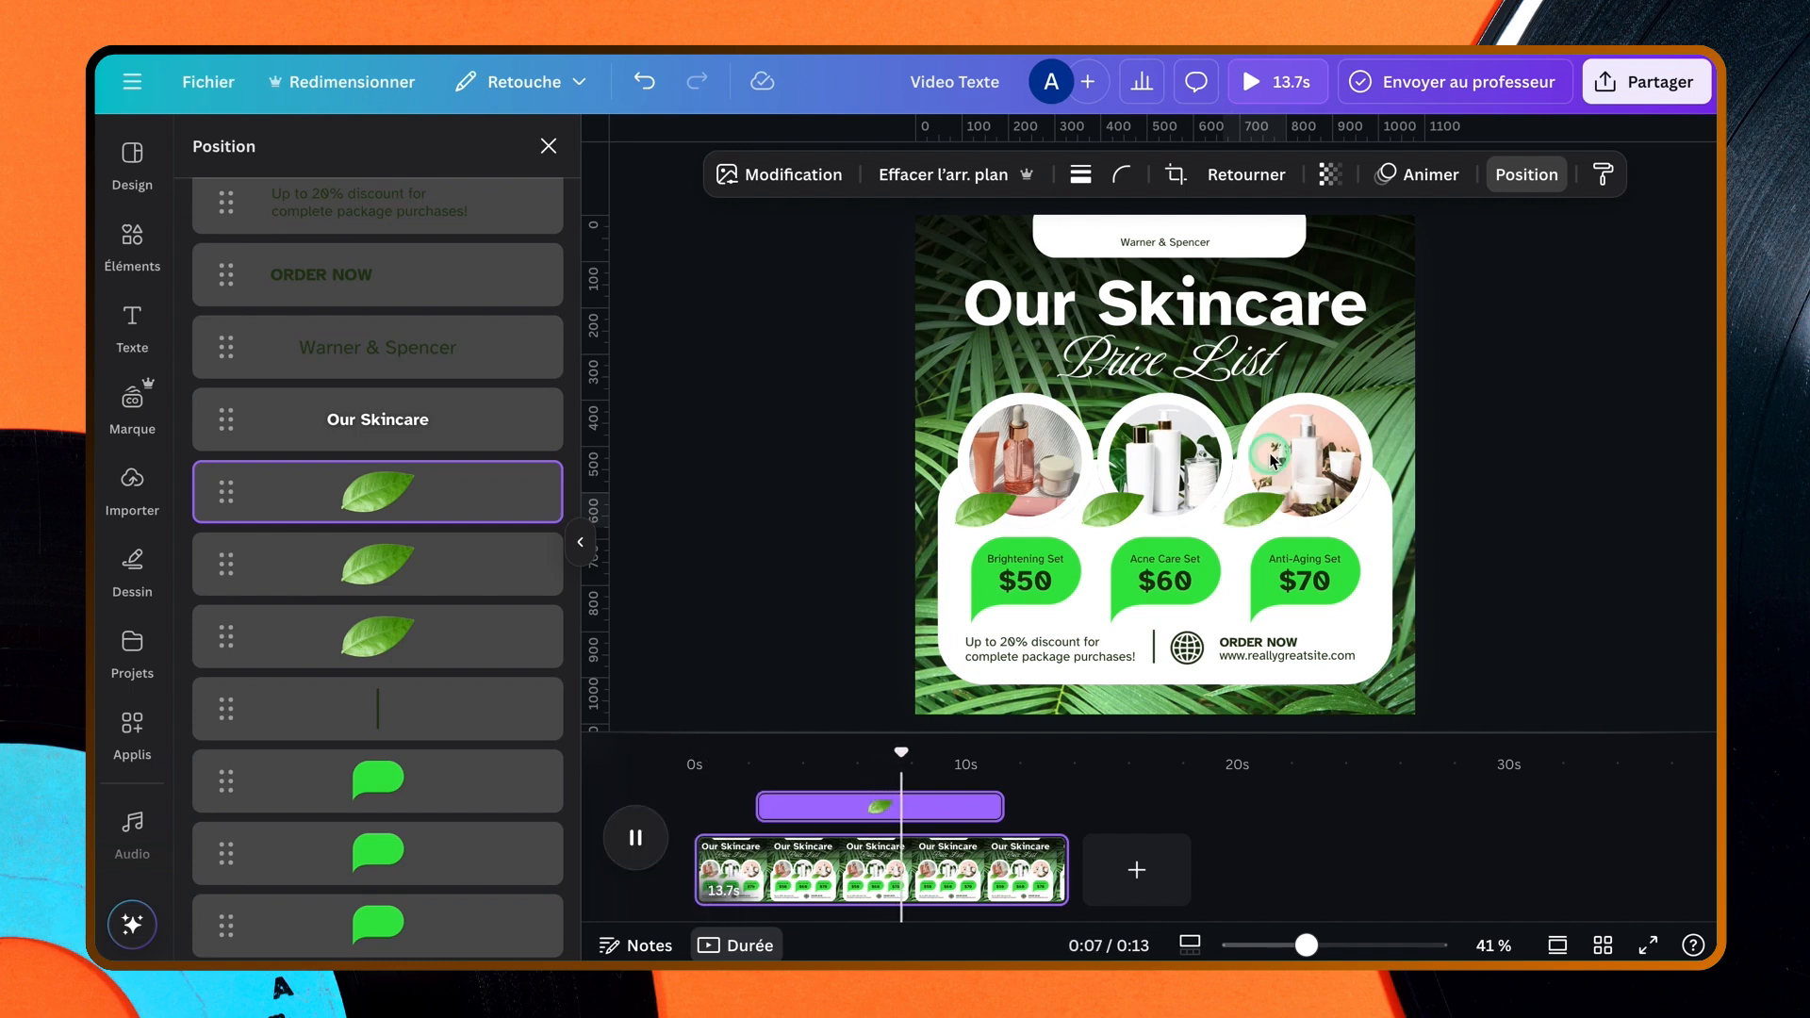
- Return the playhead to 0 s and inspect the timings of the Our Skincare title and the Brightening Set photo
click(820, 766)
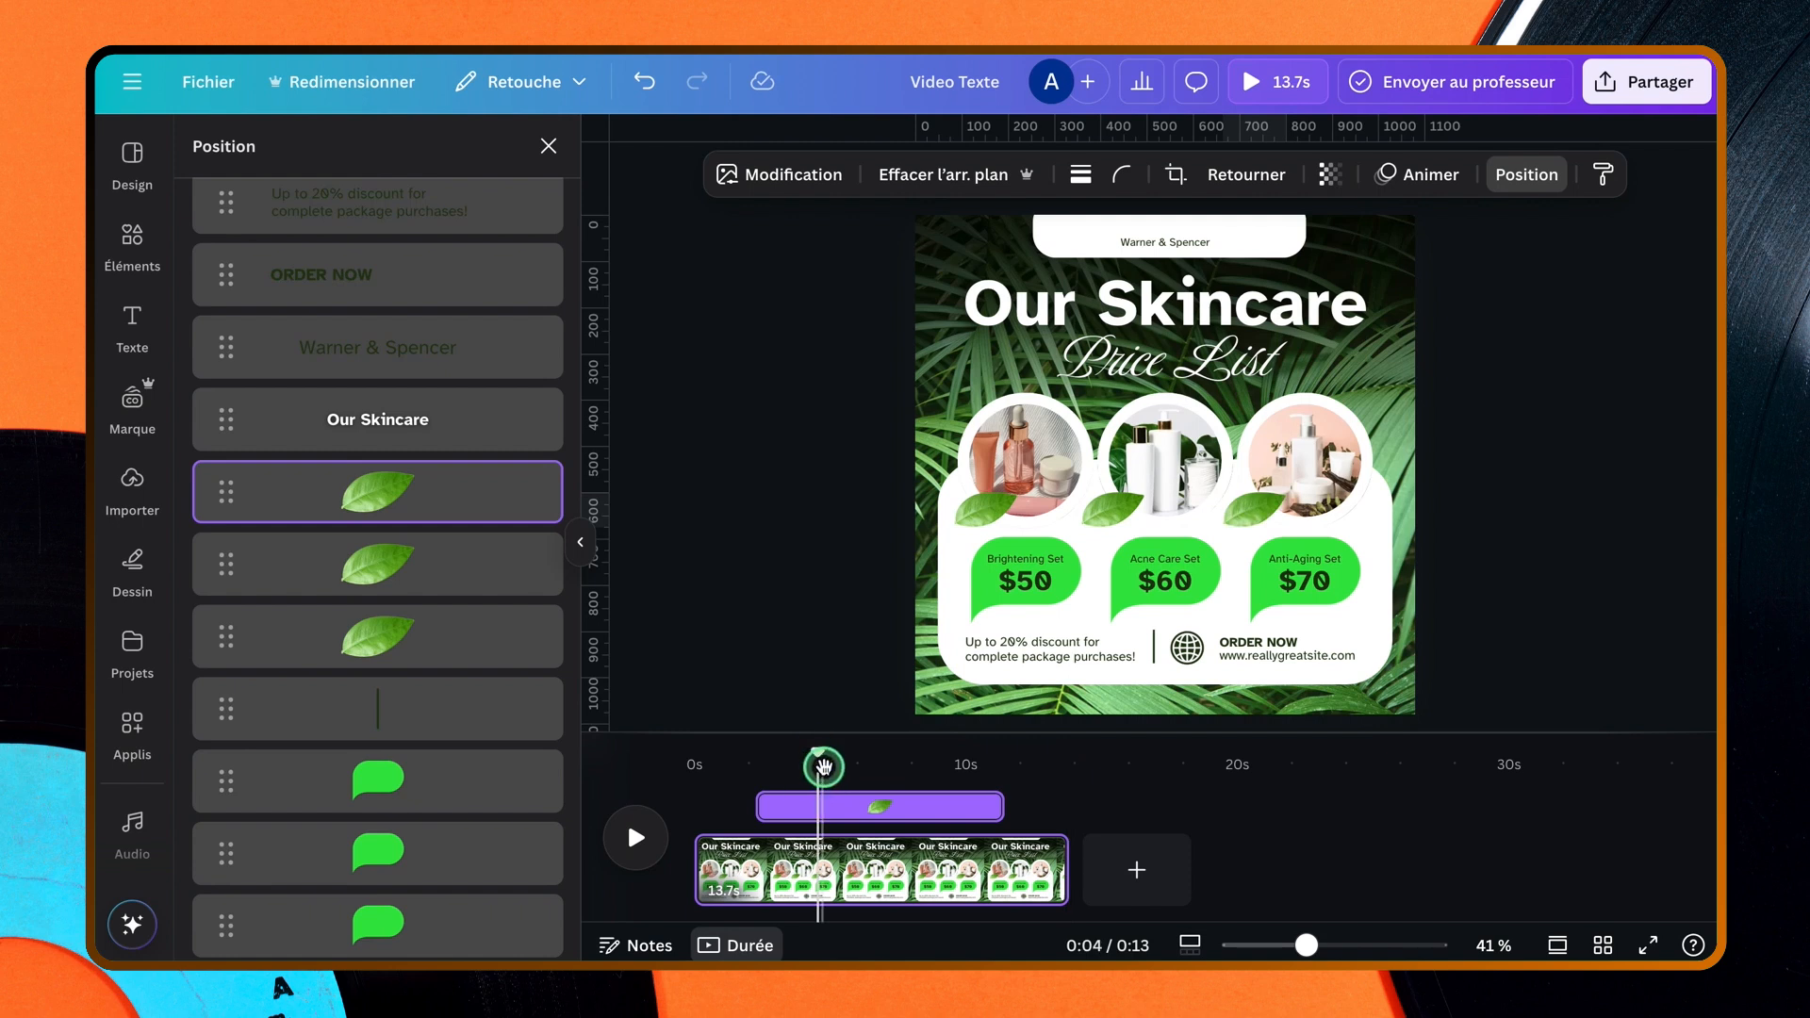
drag(823, 766, 699, 754)
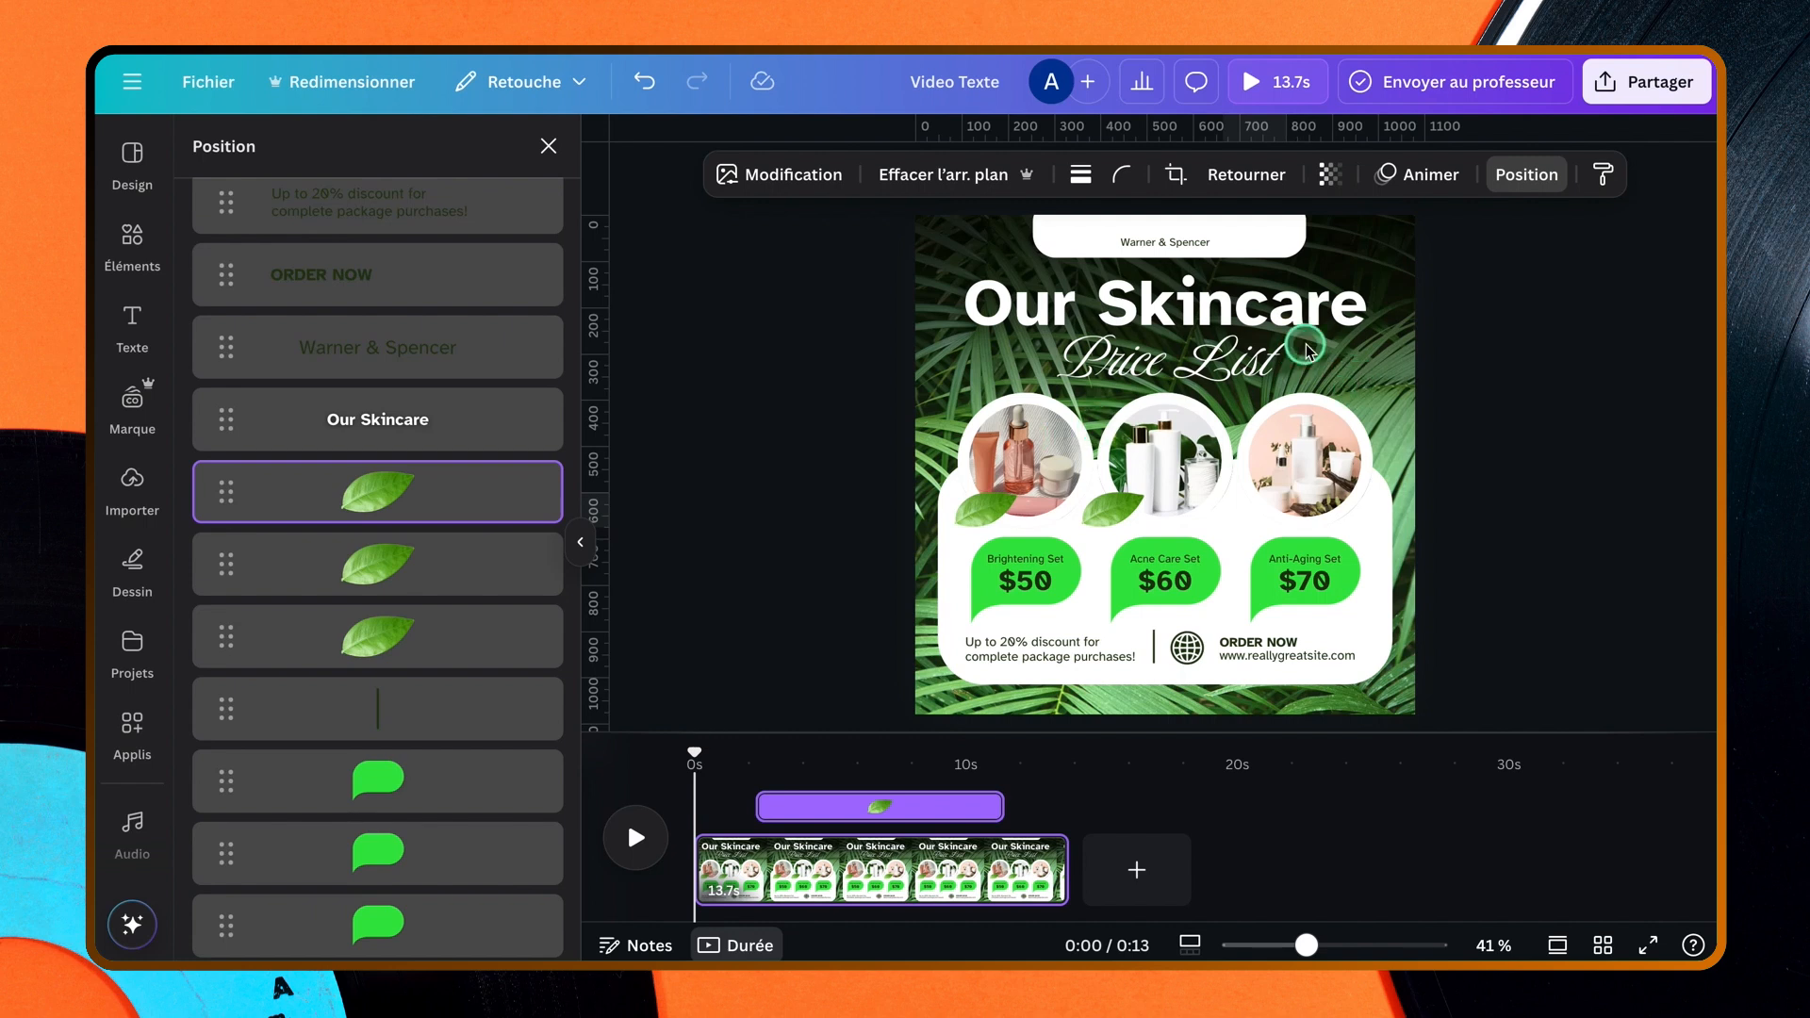
click(1204, 315)
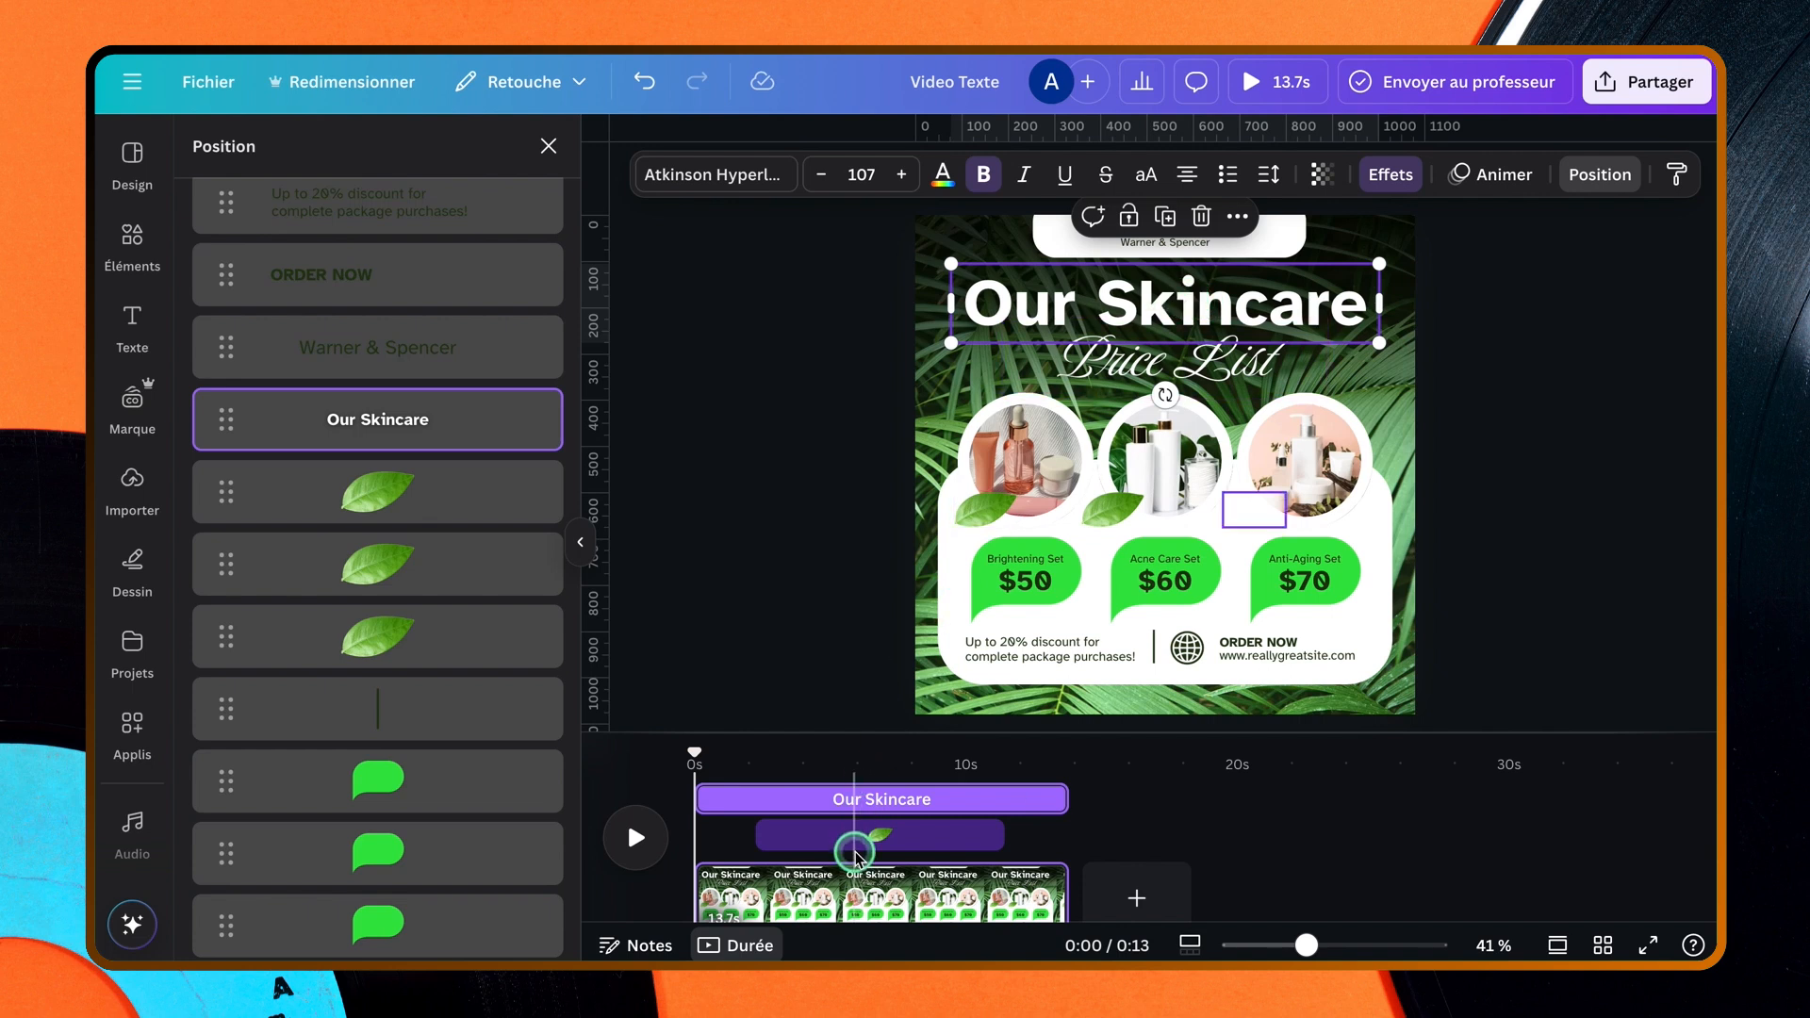
click(1238, 216)
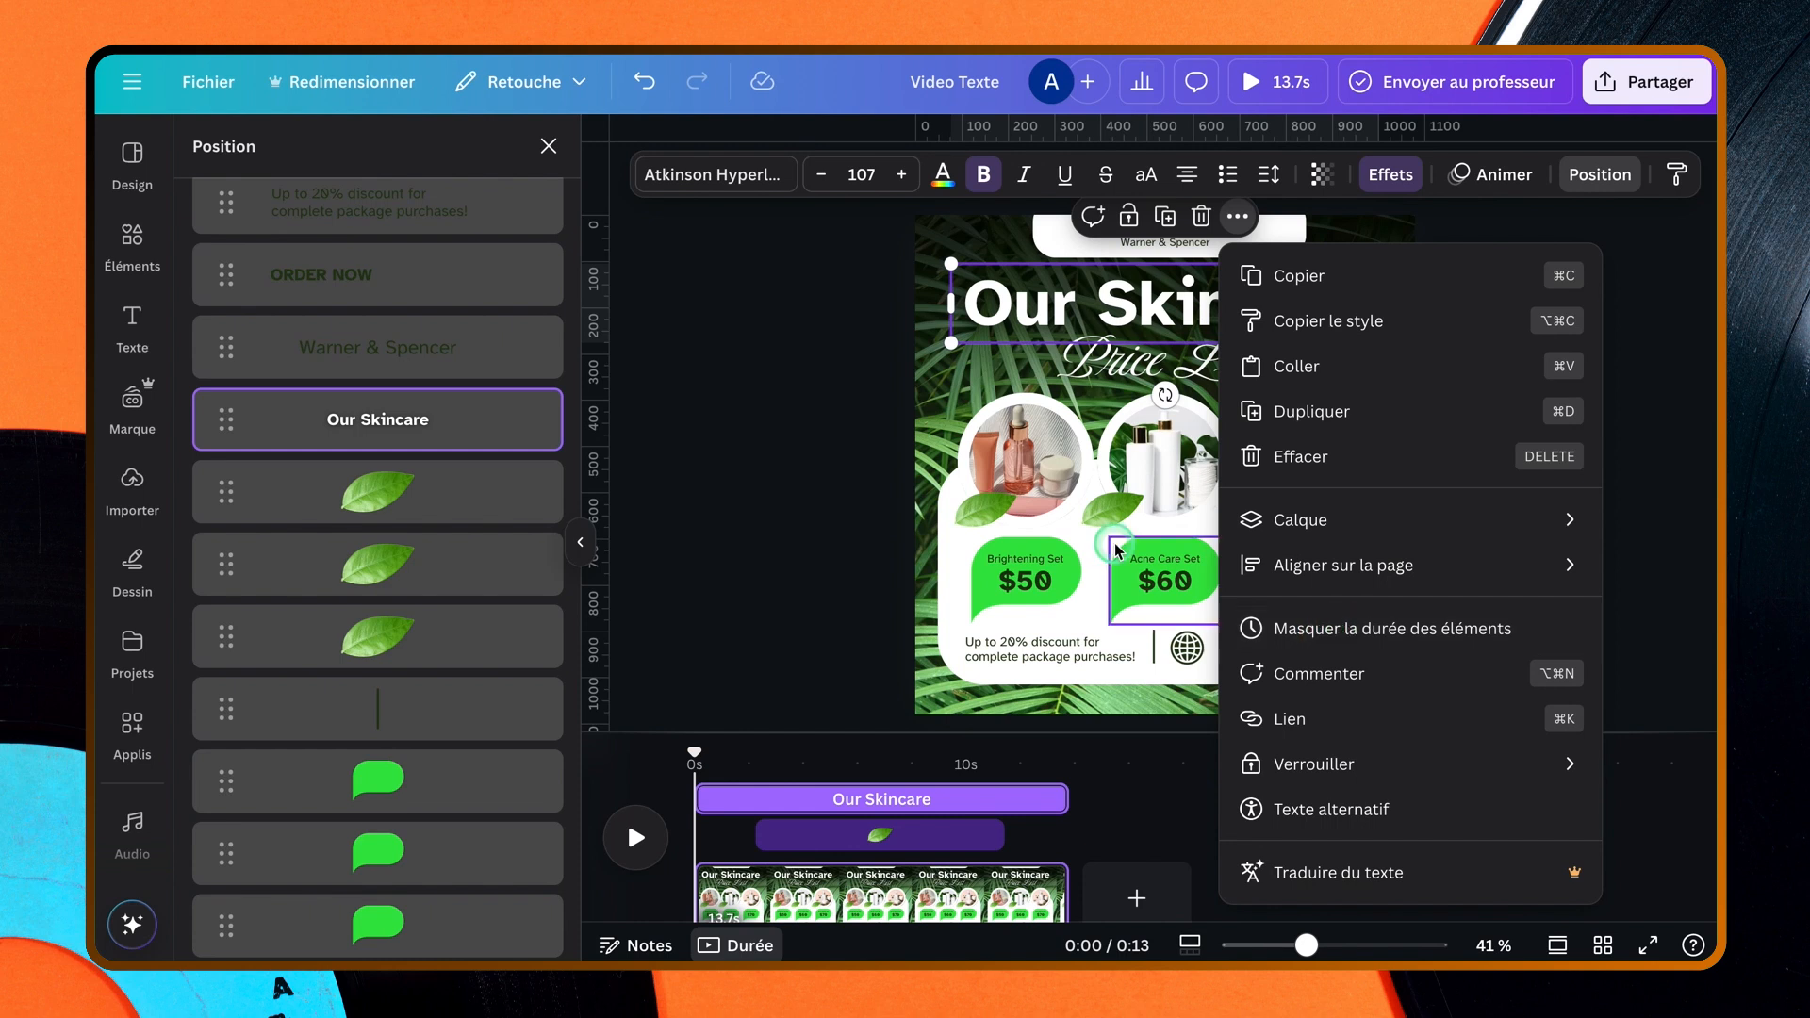
click(1037, 443)
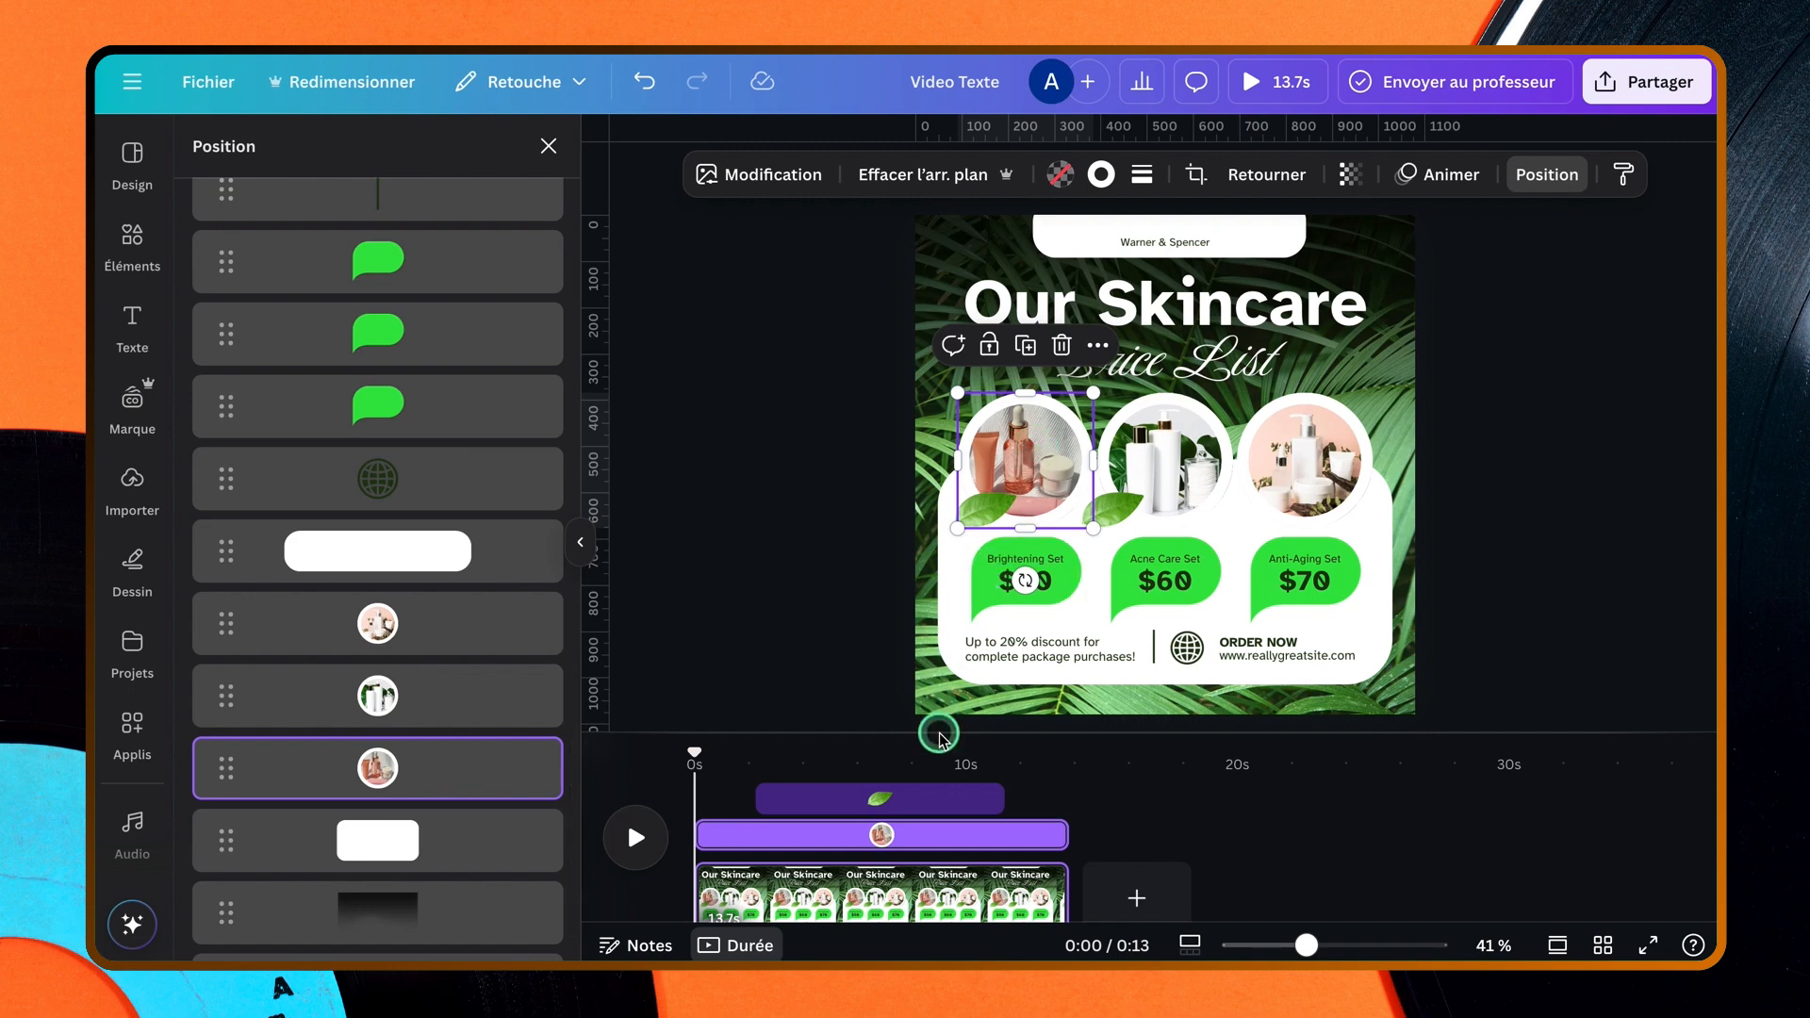
- Enlarge the timeline area and compare the timings of the Anti-Aging Set leaf, the title and the Acne Care Set photo
drag(939, 733, 937, 615)
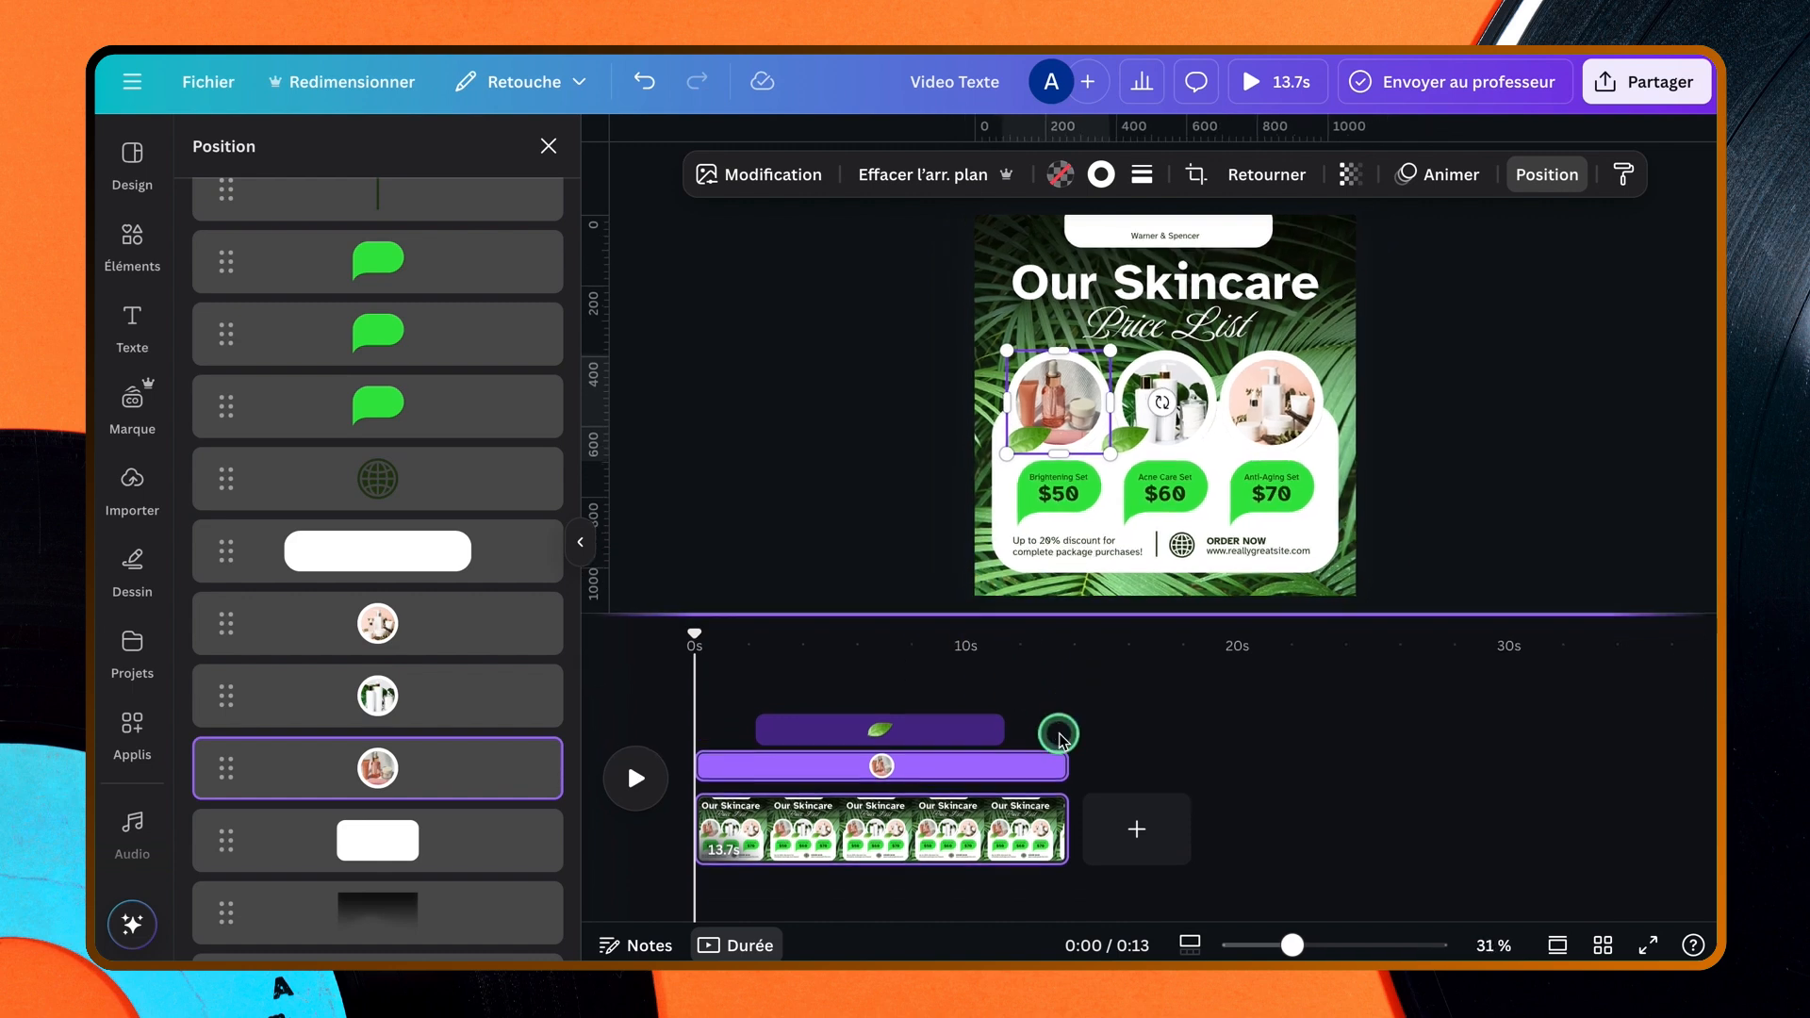
mouse_move(872, 765)
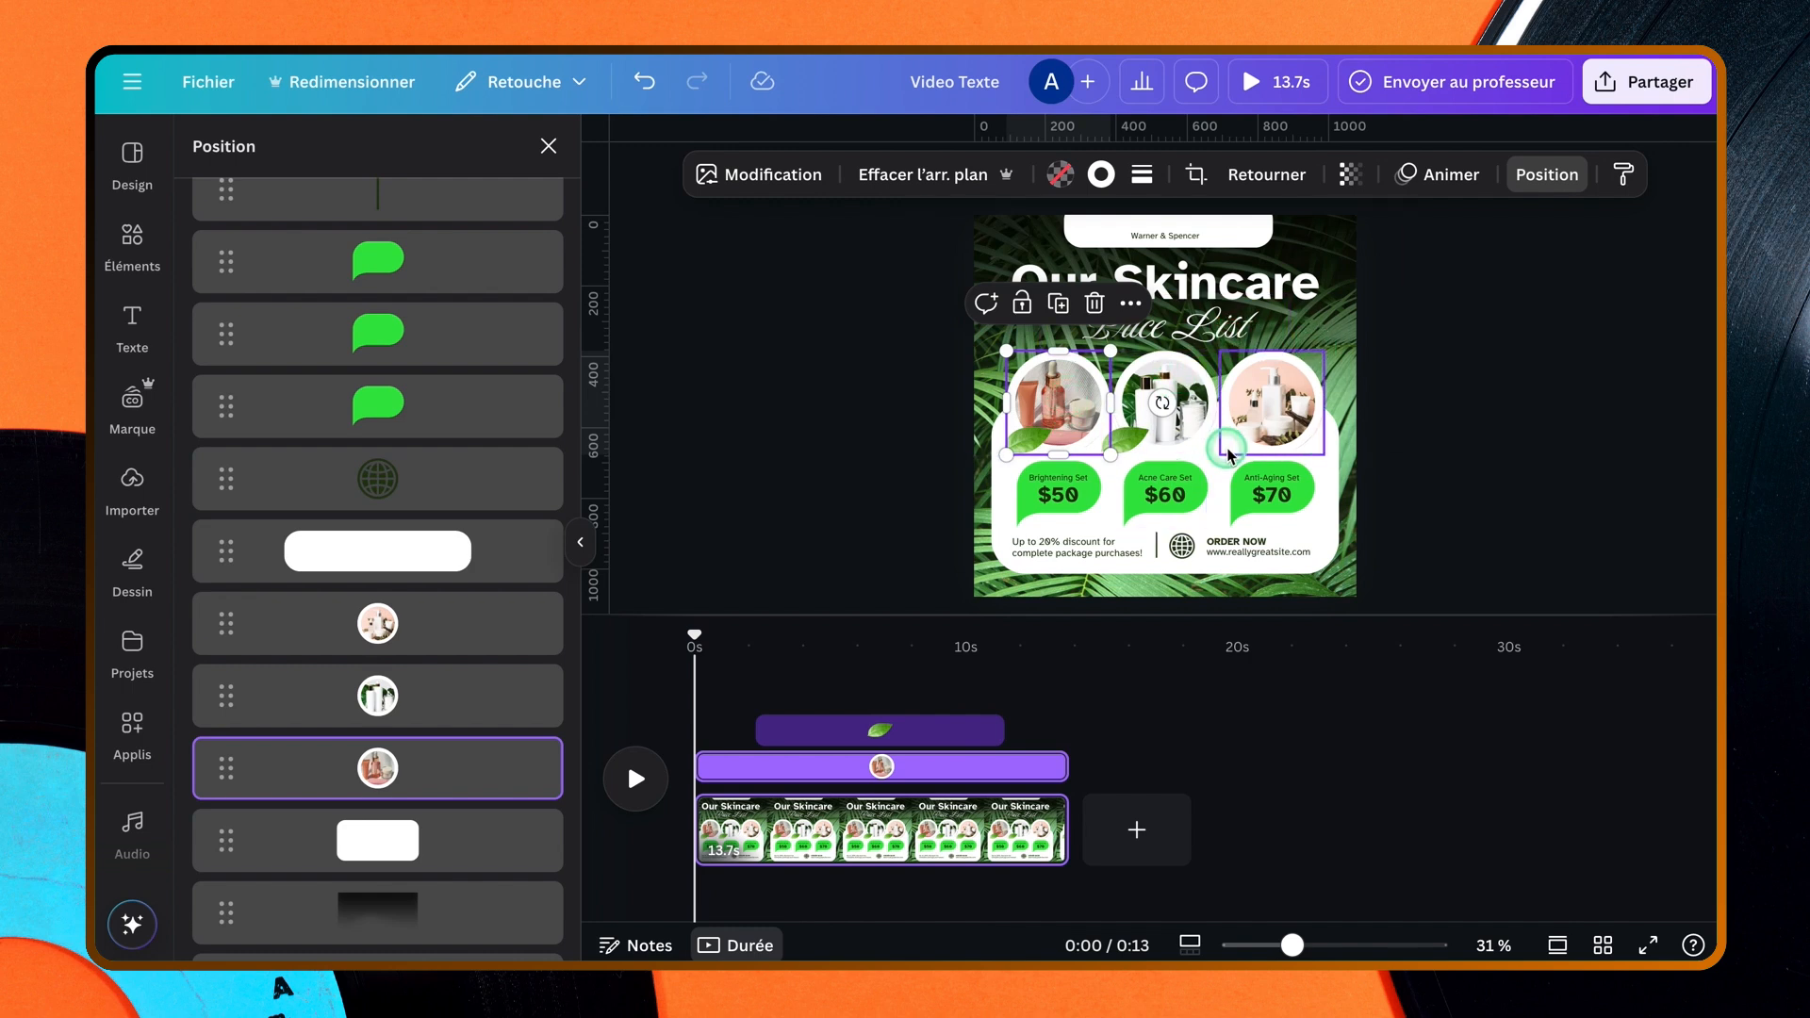
click(880, 730)
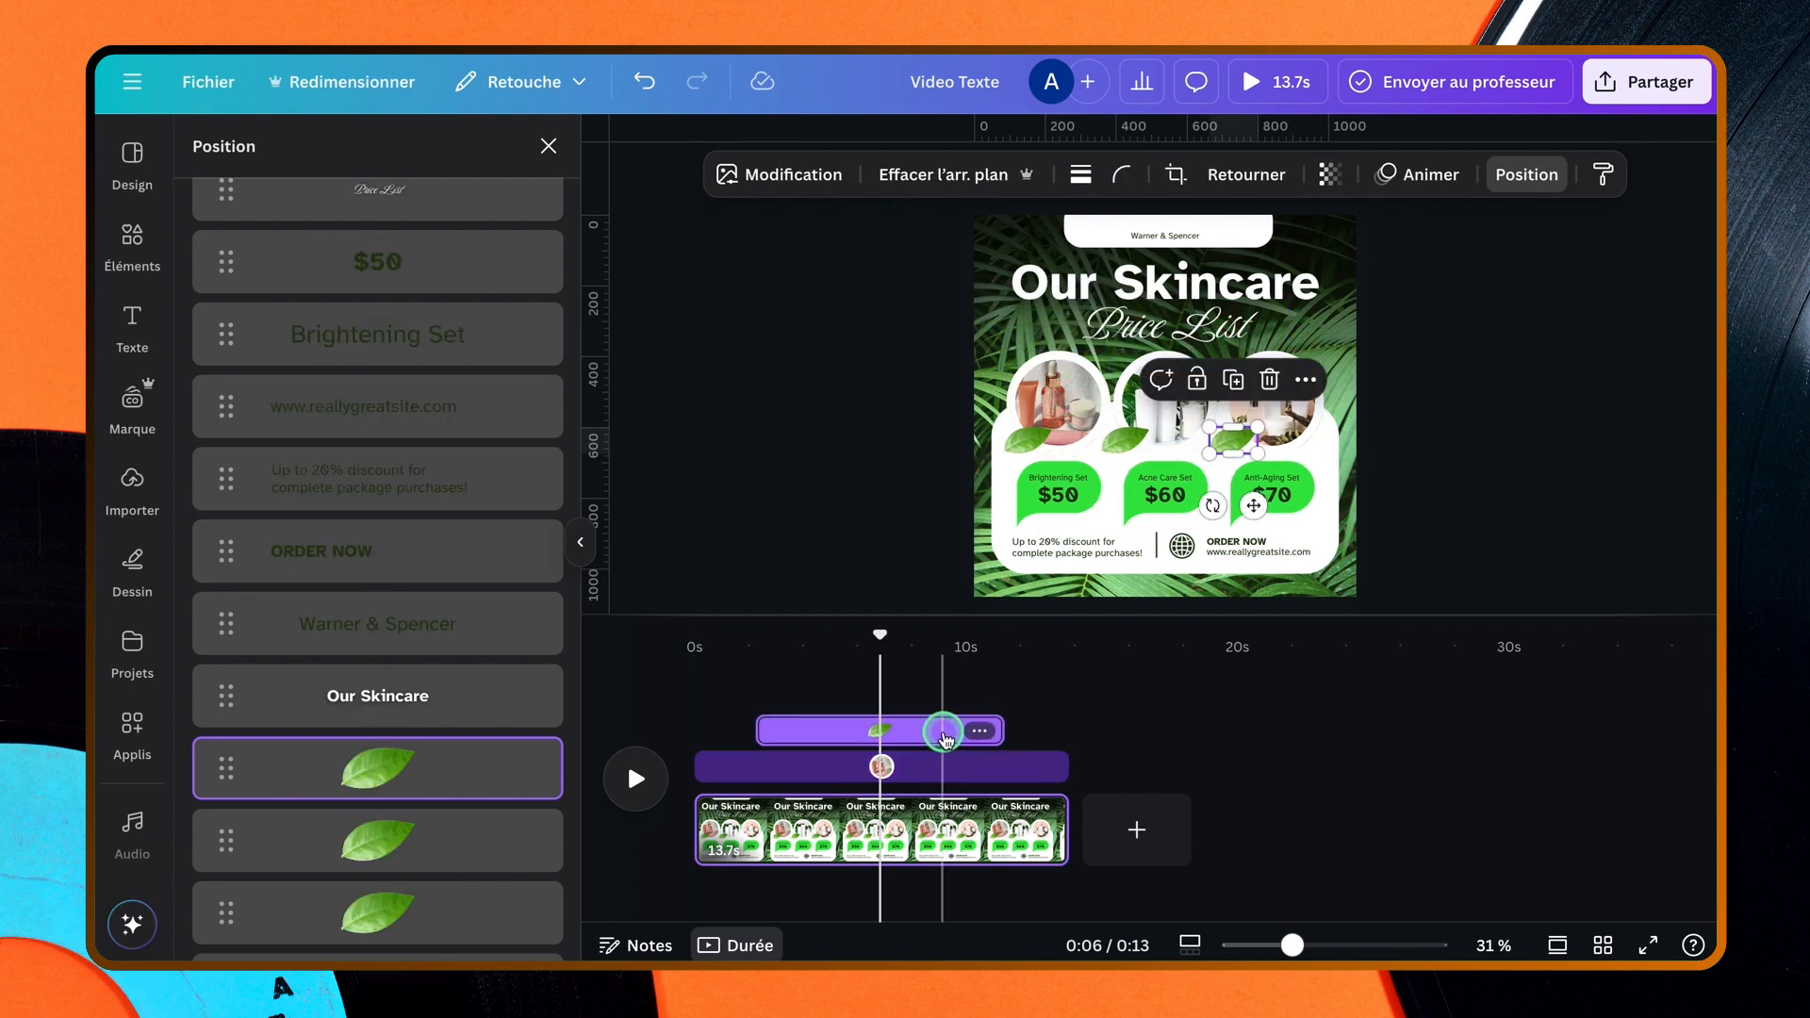
click(1155, 286)
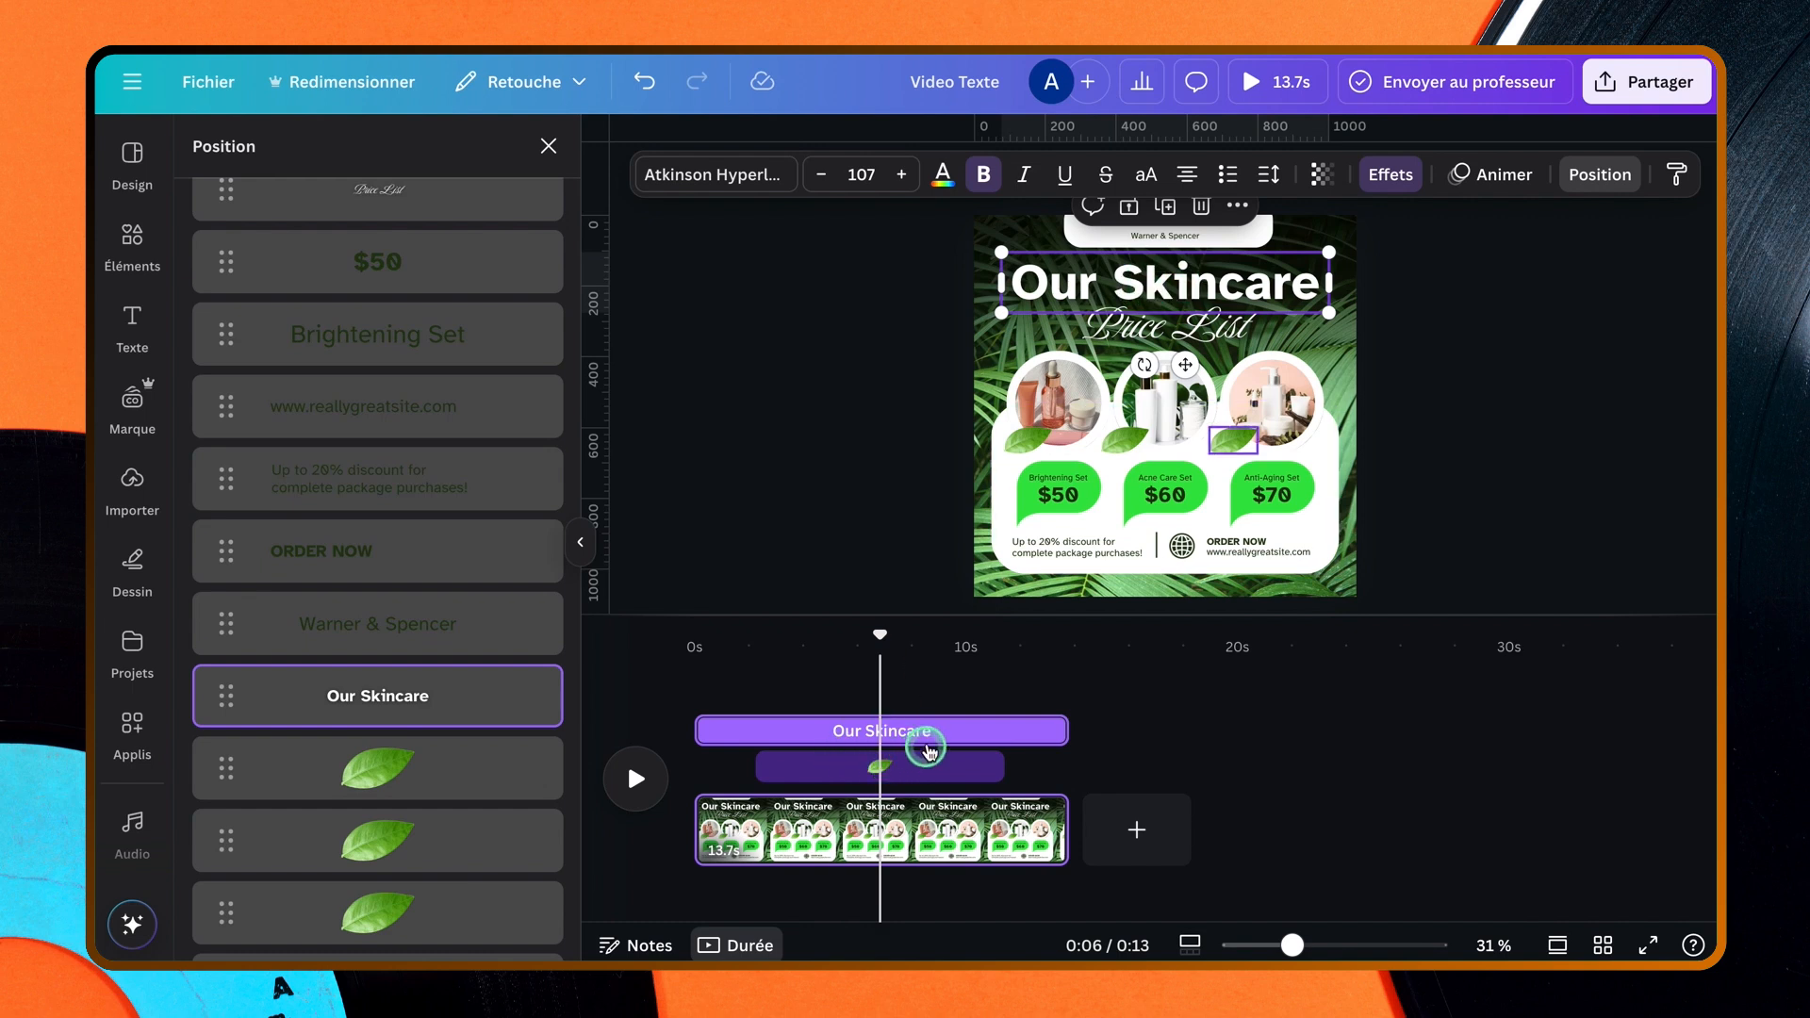
drag(880, 633, 835, 633)
click(1197, 401)
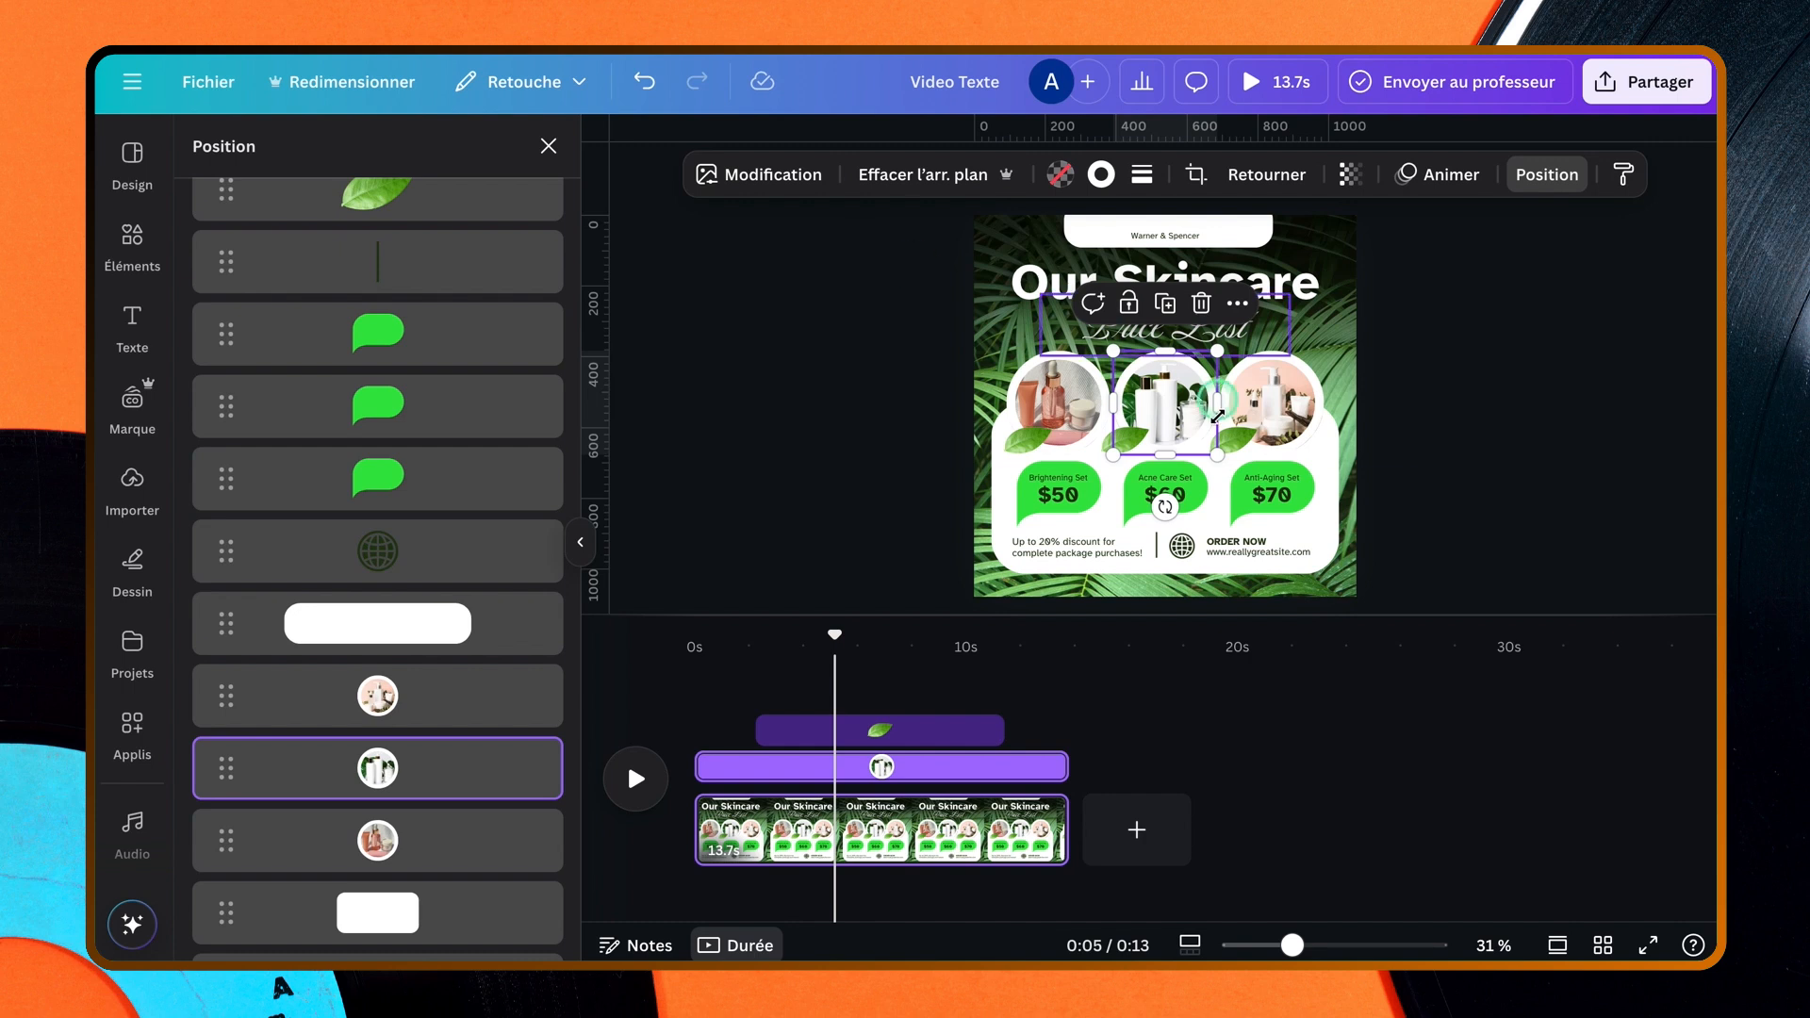
- Select all of the page's elements together and look through their individual timing tracks
drag(891, 228, 1414, 564)
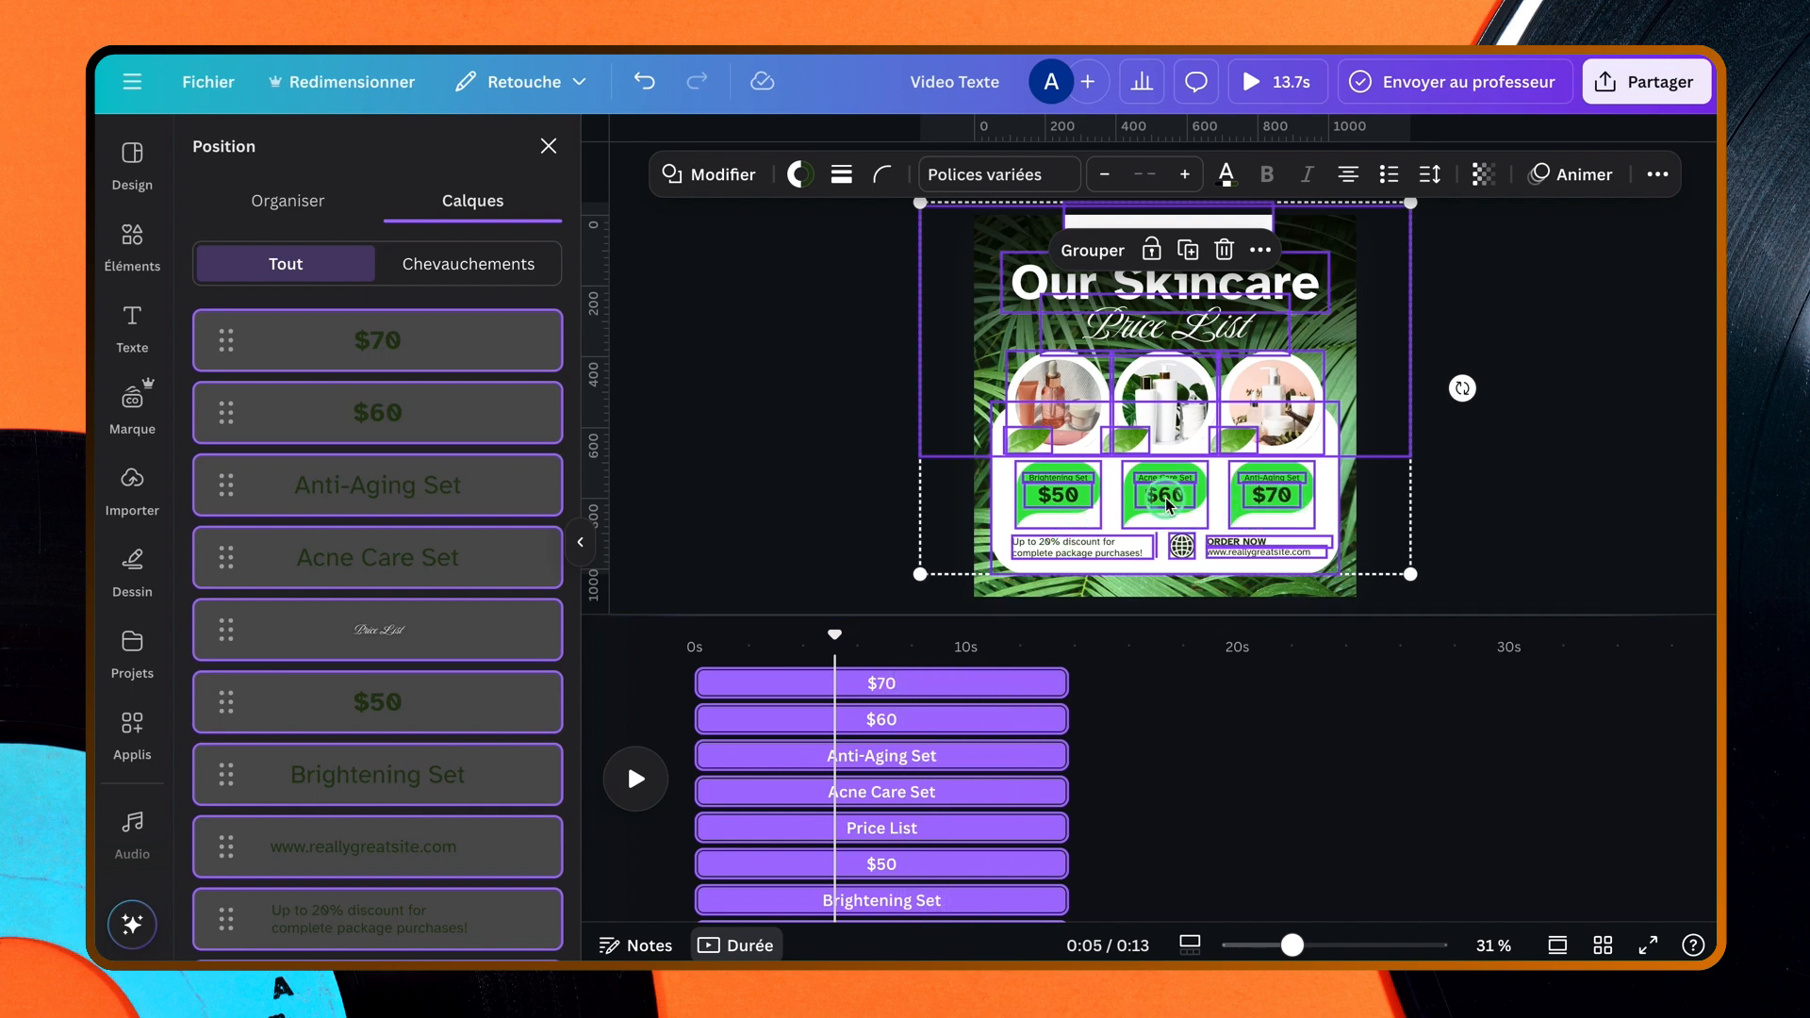
scroll(972, 770, down, 2)
scroll(972, 770, down, 7)
scroll(972, 770, down, 6)
scroll(972, 771, down, 5)
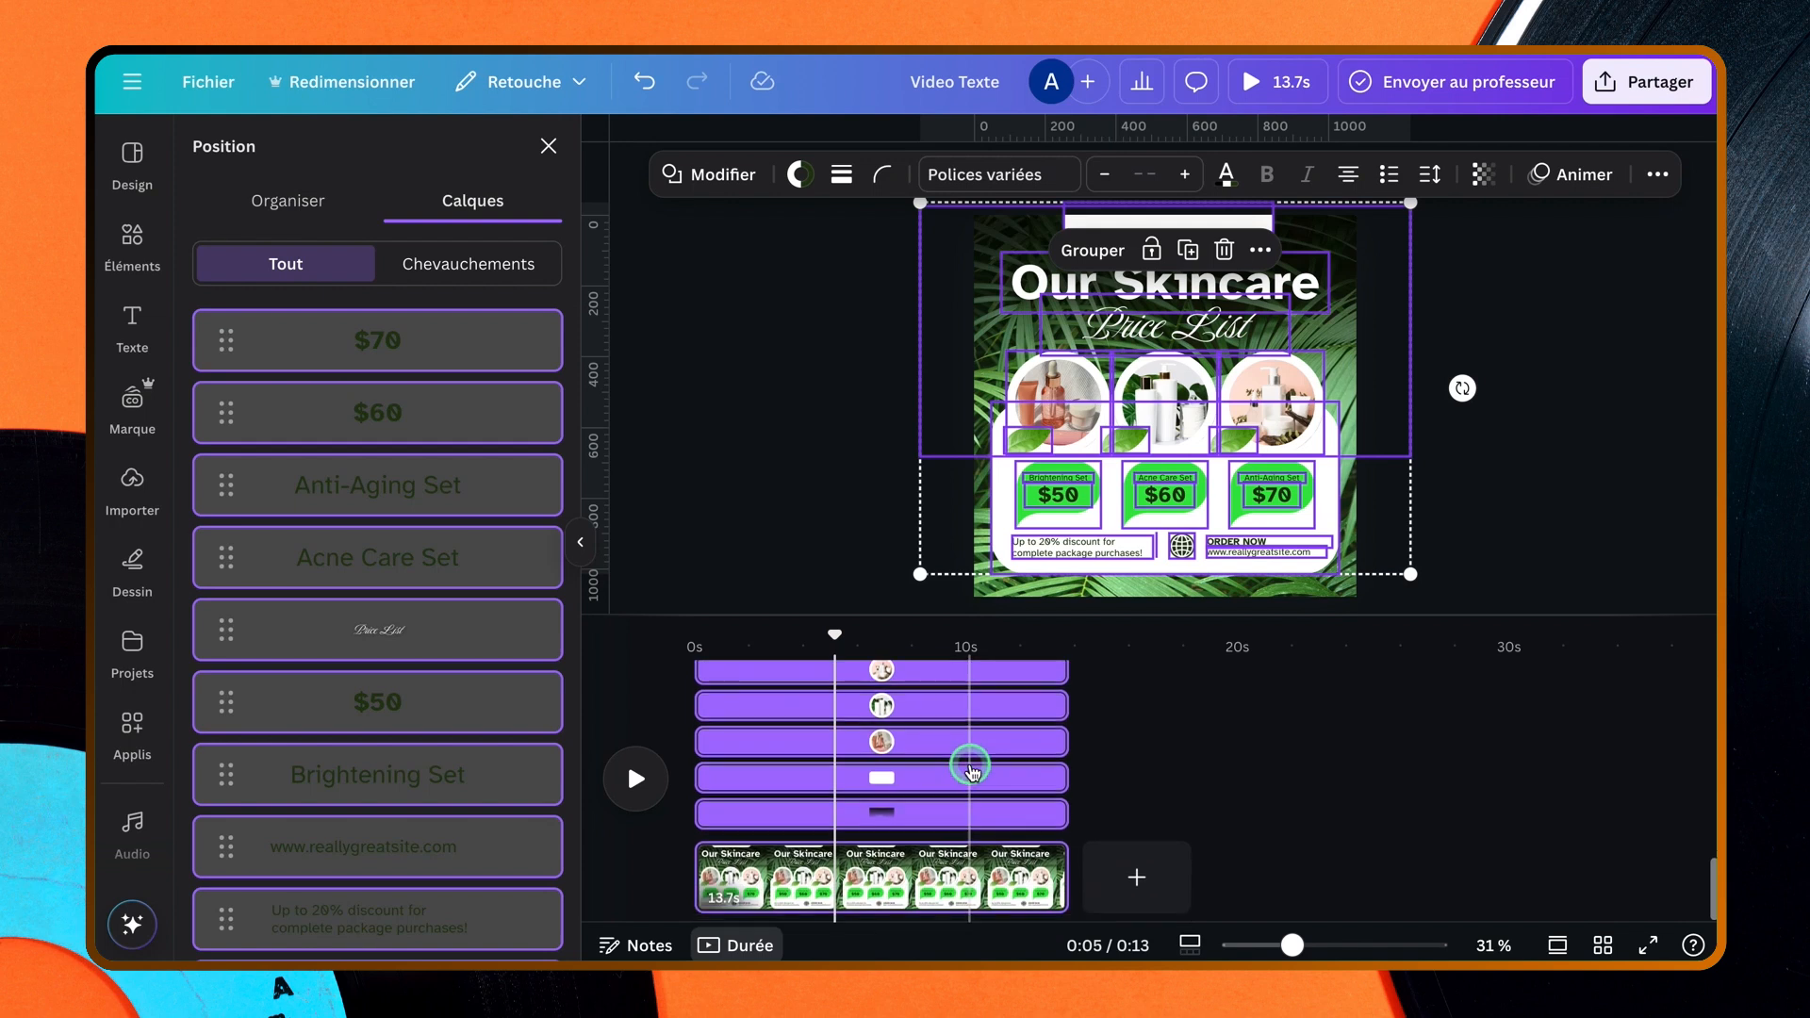
scroll(971, 764, up, 3)
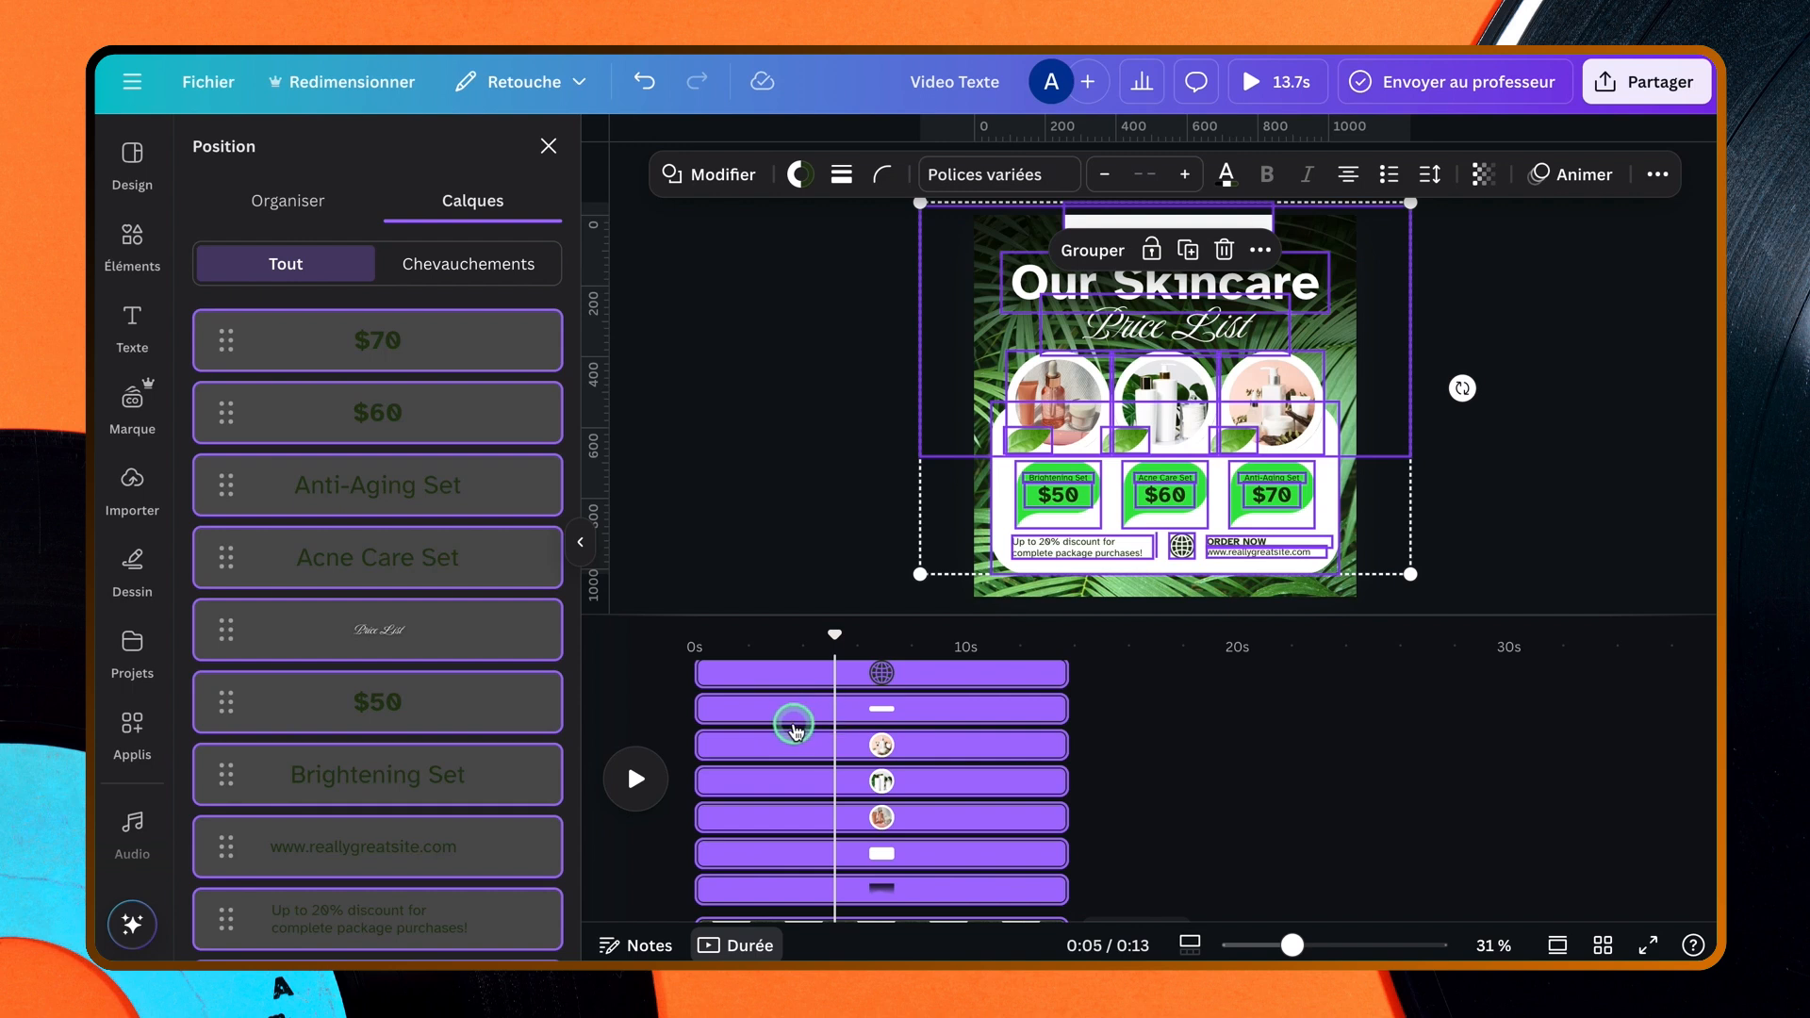
- Trim the start of the Anti-Aging Set photo's timing to just after 2 s
click(698, 744)
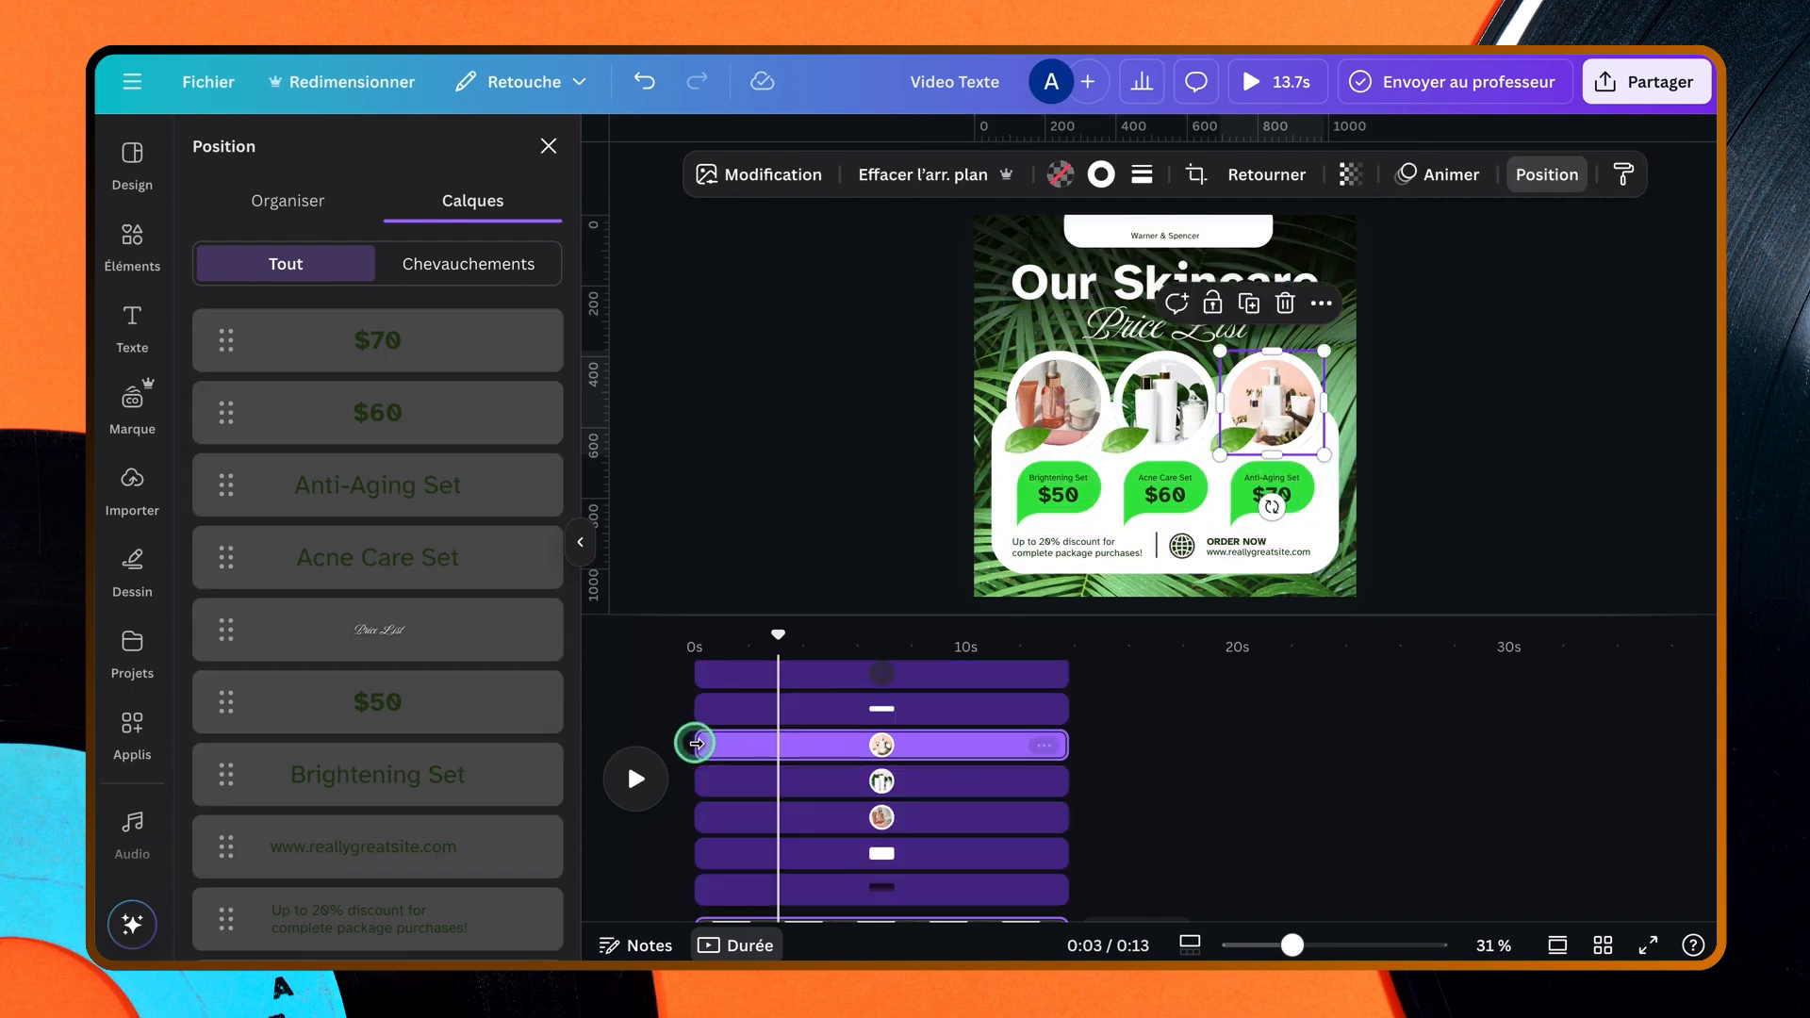
click(761, 749)
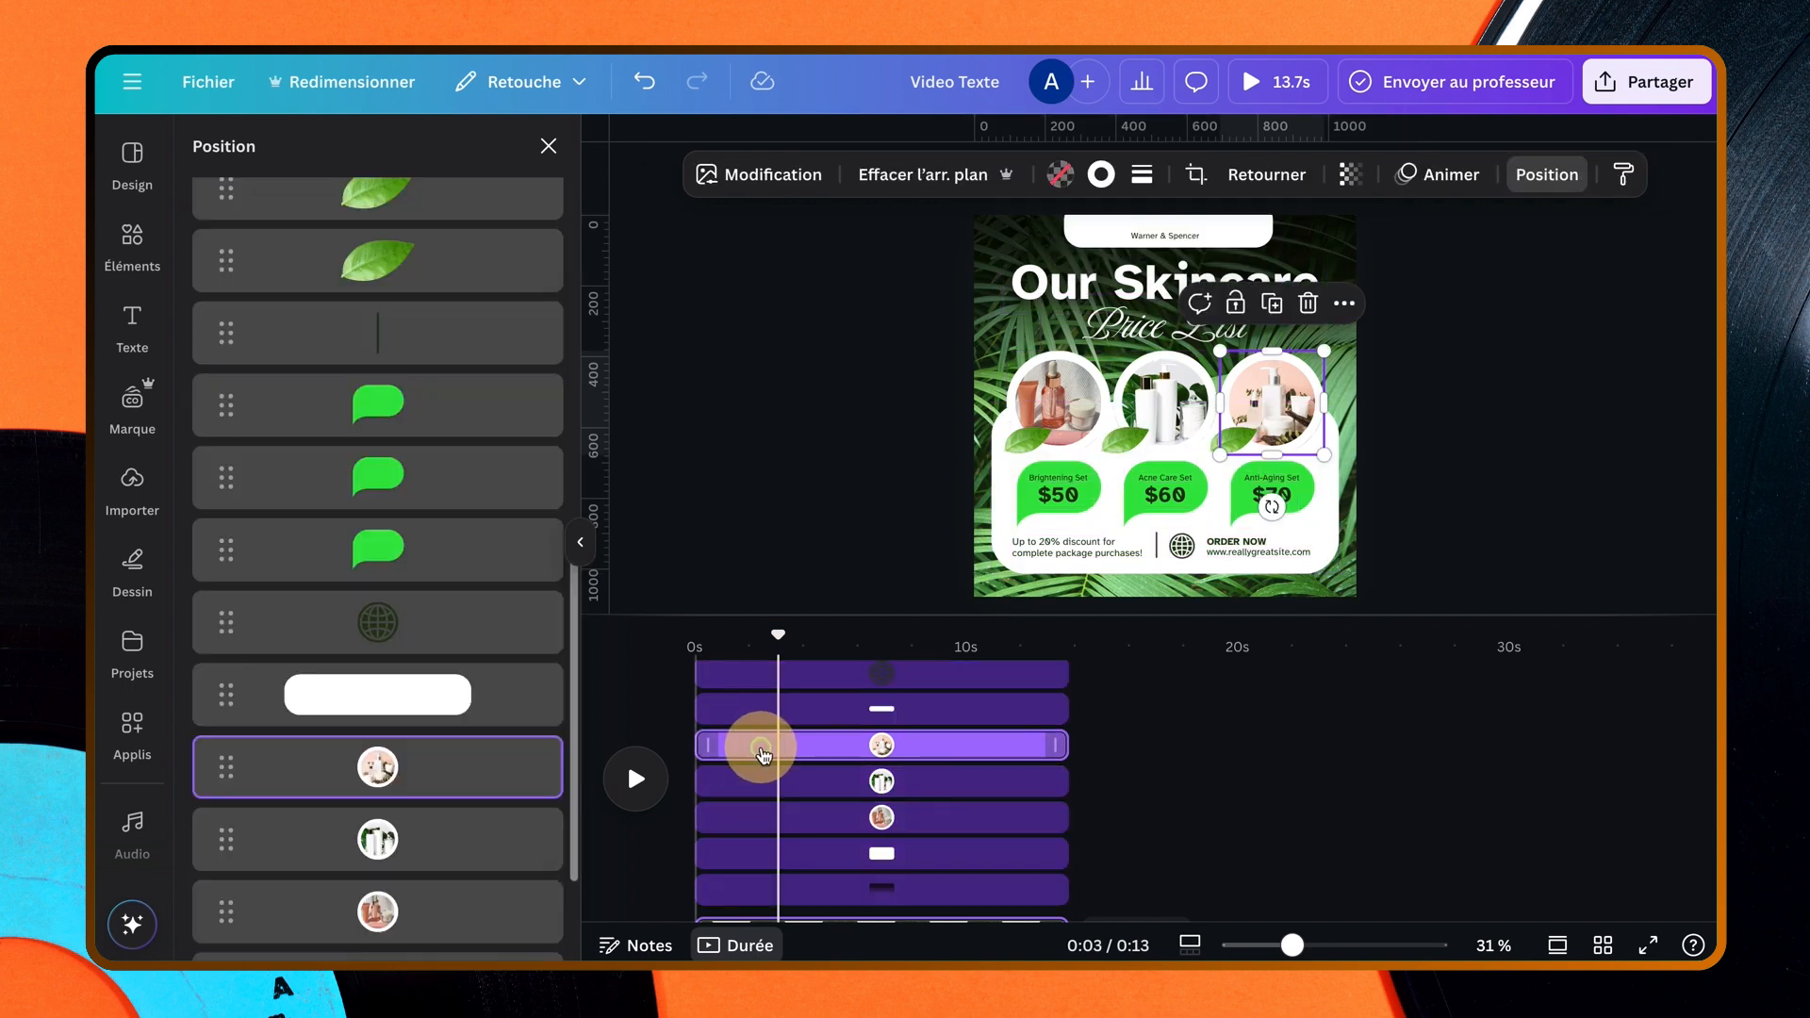
drag(760, 748, 882, 819)
scroll(883, 816, up, 3)
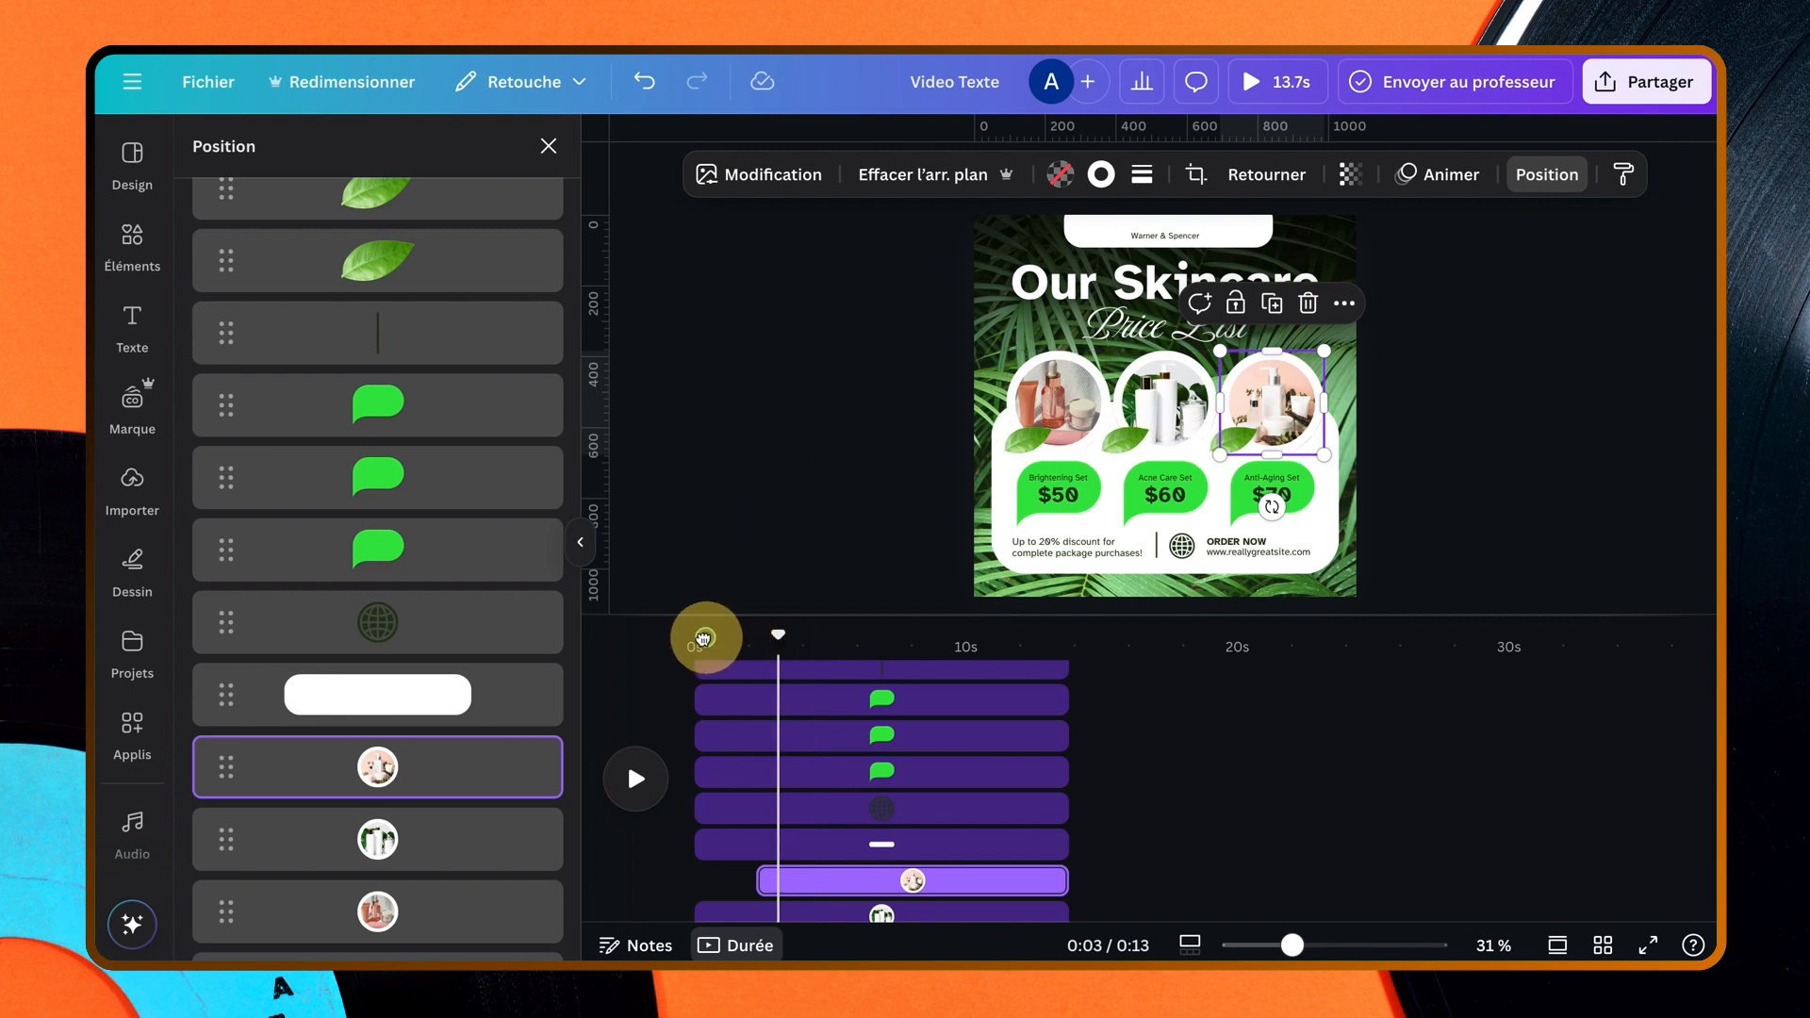
- Return the playhead to 0 s and check the Anti-Aging Set photo's timing against the neighbouring tracks
click(664, 641)
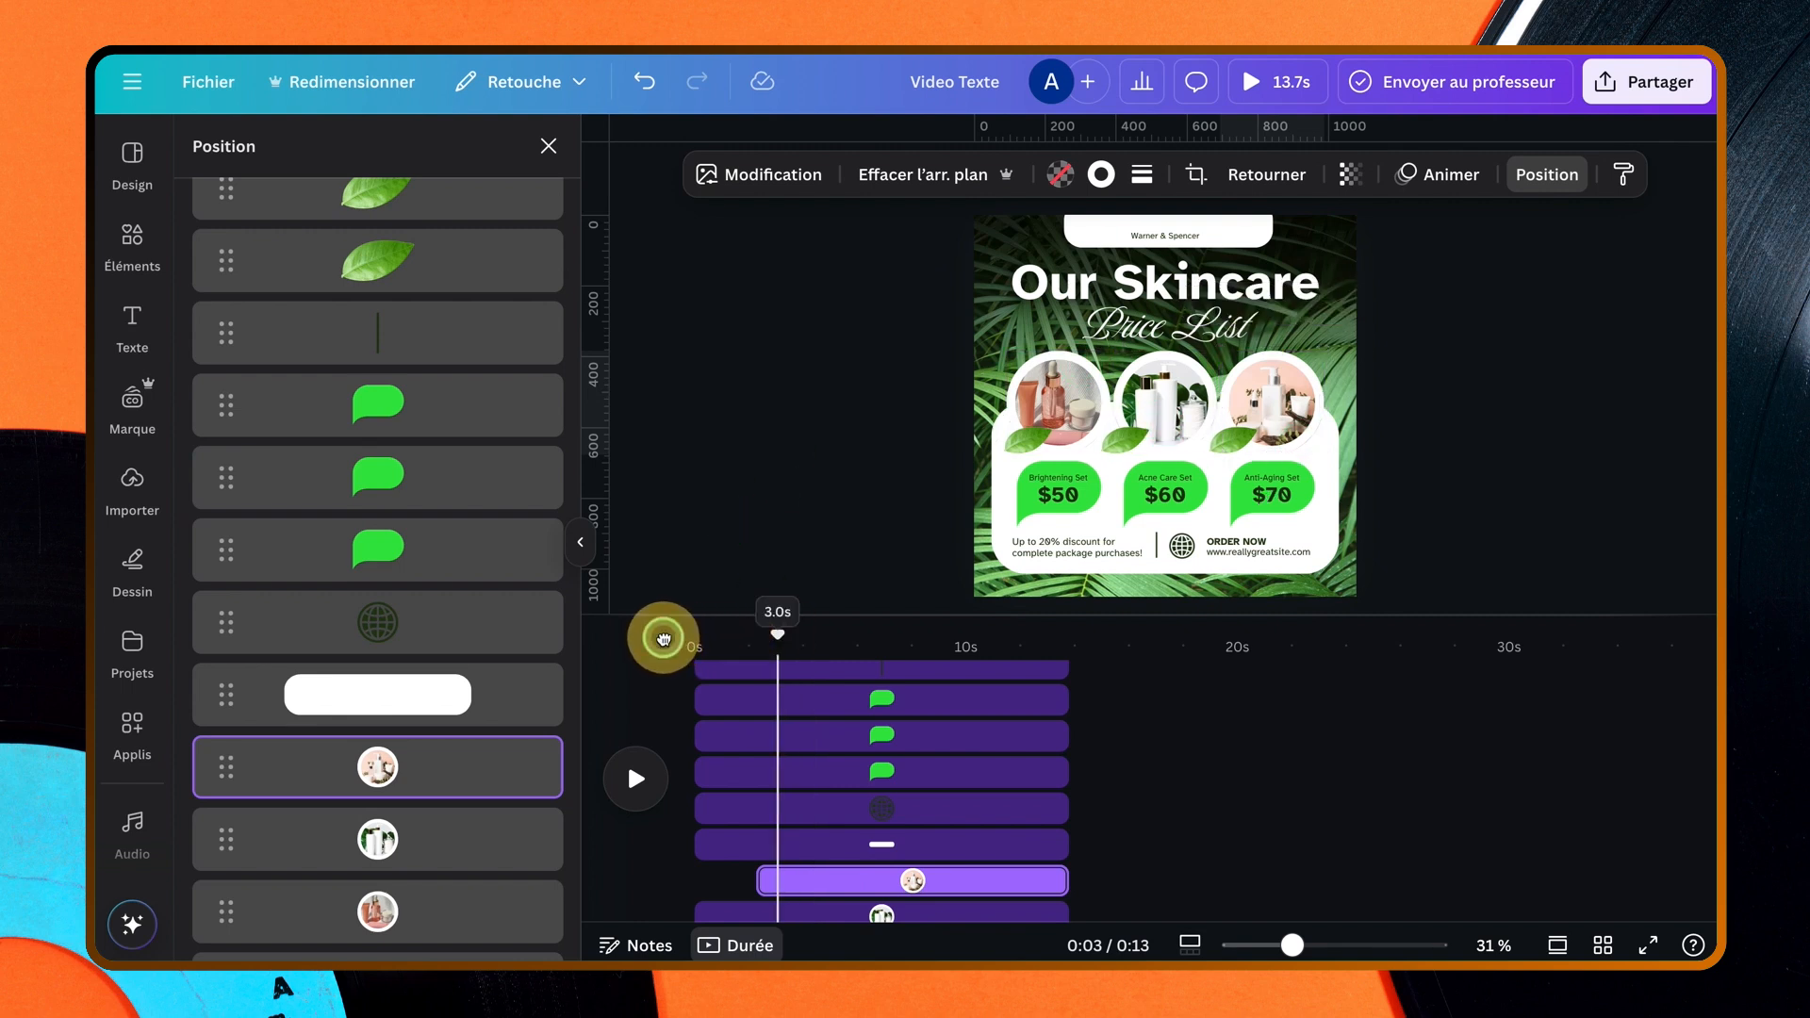
scroll(793, 721, up, 2)
scroll(793, 721, down, 2)
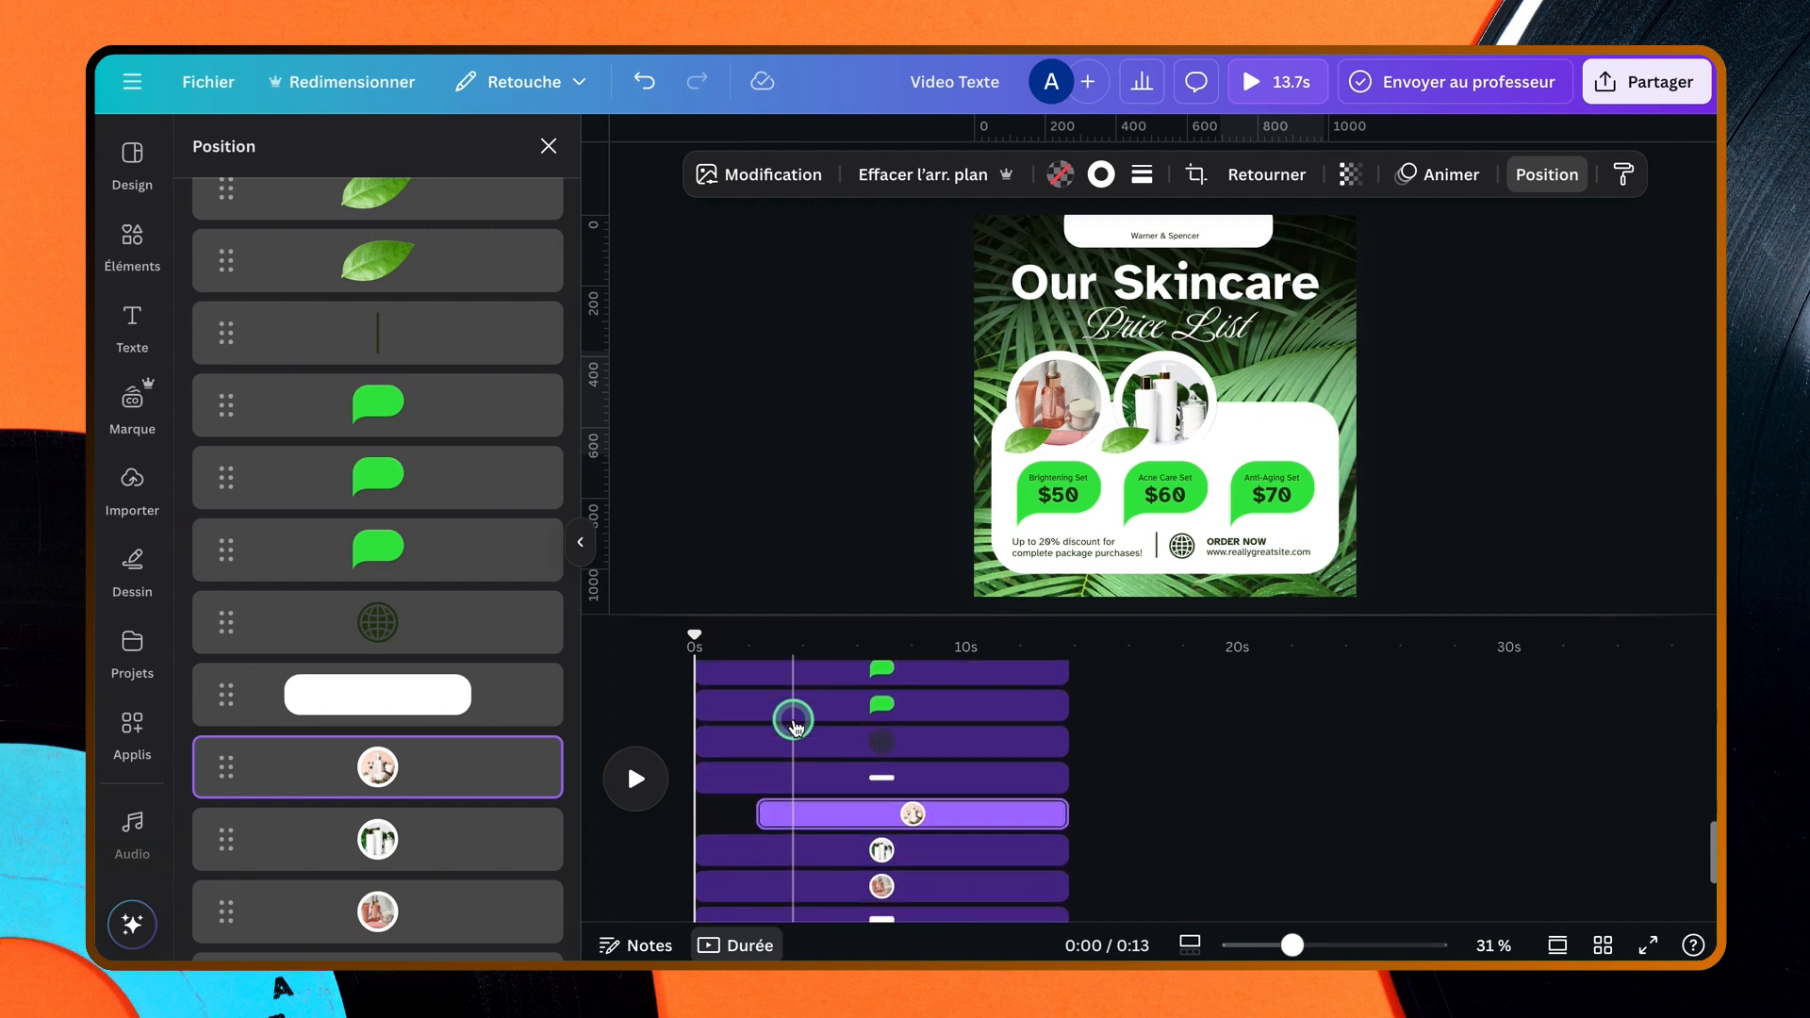
scroll(793, 721, down, 2)
scroll(793, 722, up, 2)
scroll(787, 745, down, 2)
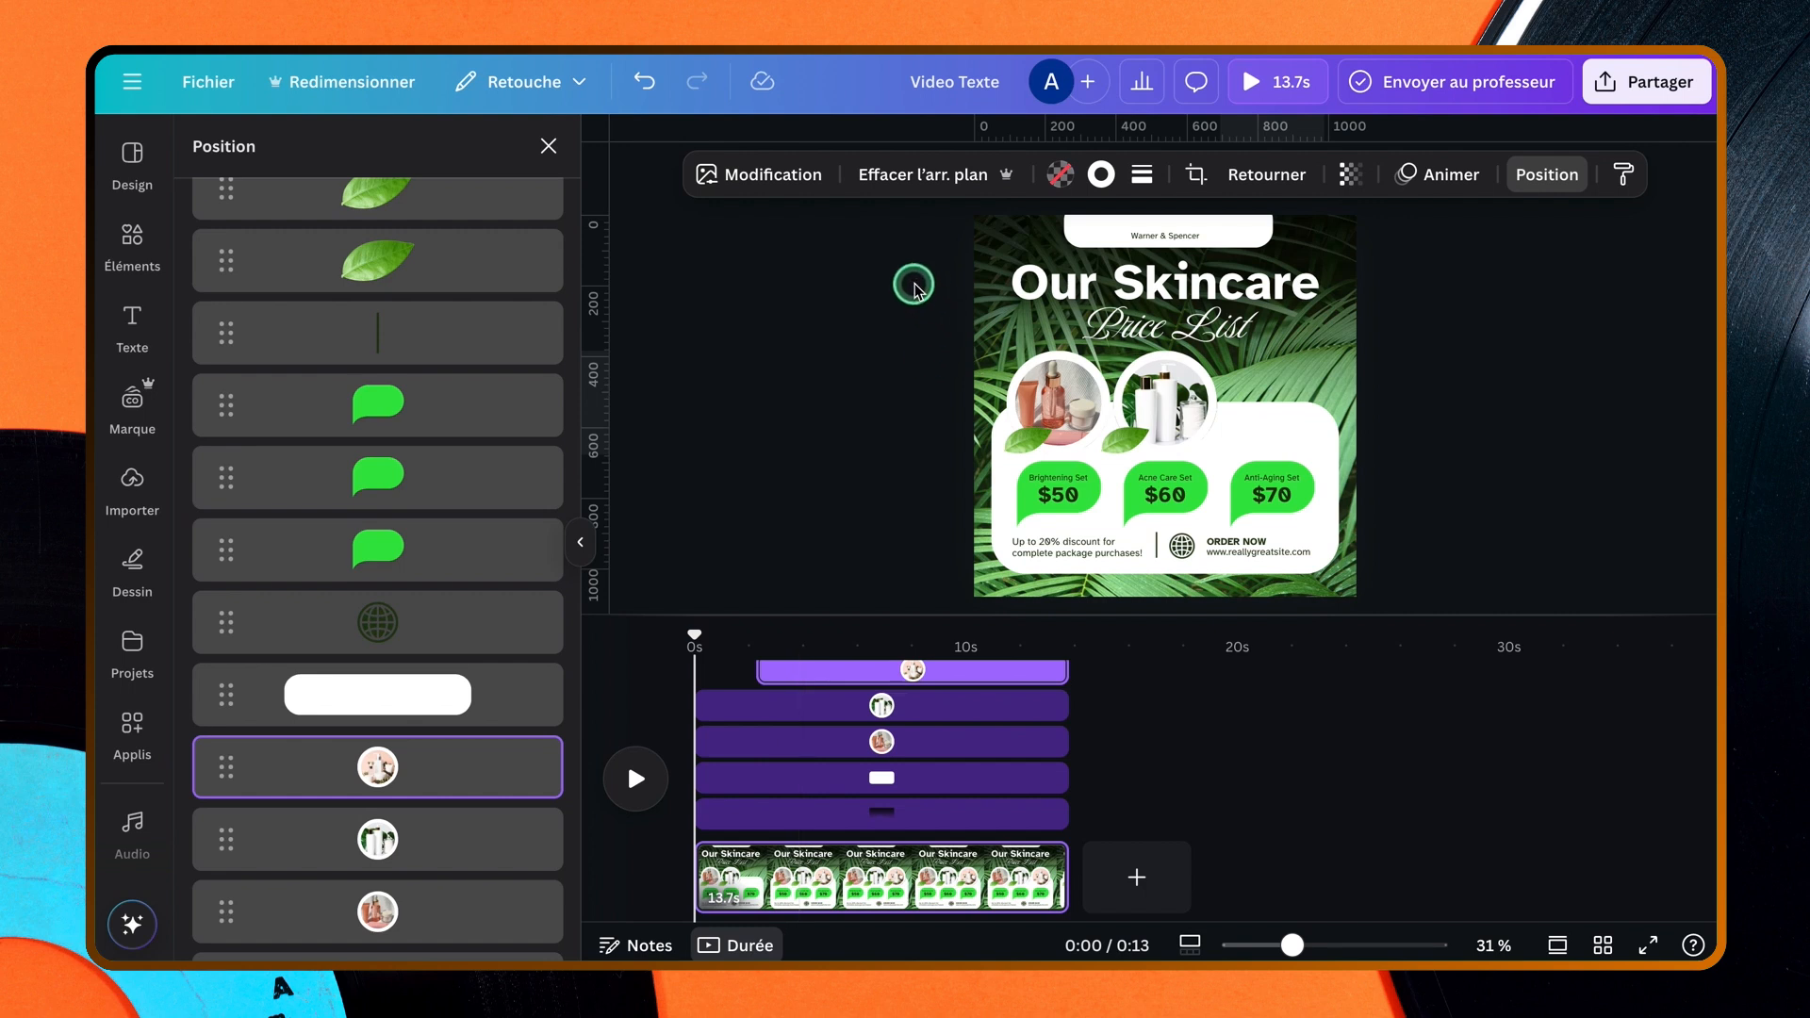
- Select all of the page's elements and hide their timing tracks from the timeline
click(869, 351)
key(ctrl+a)
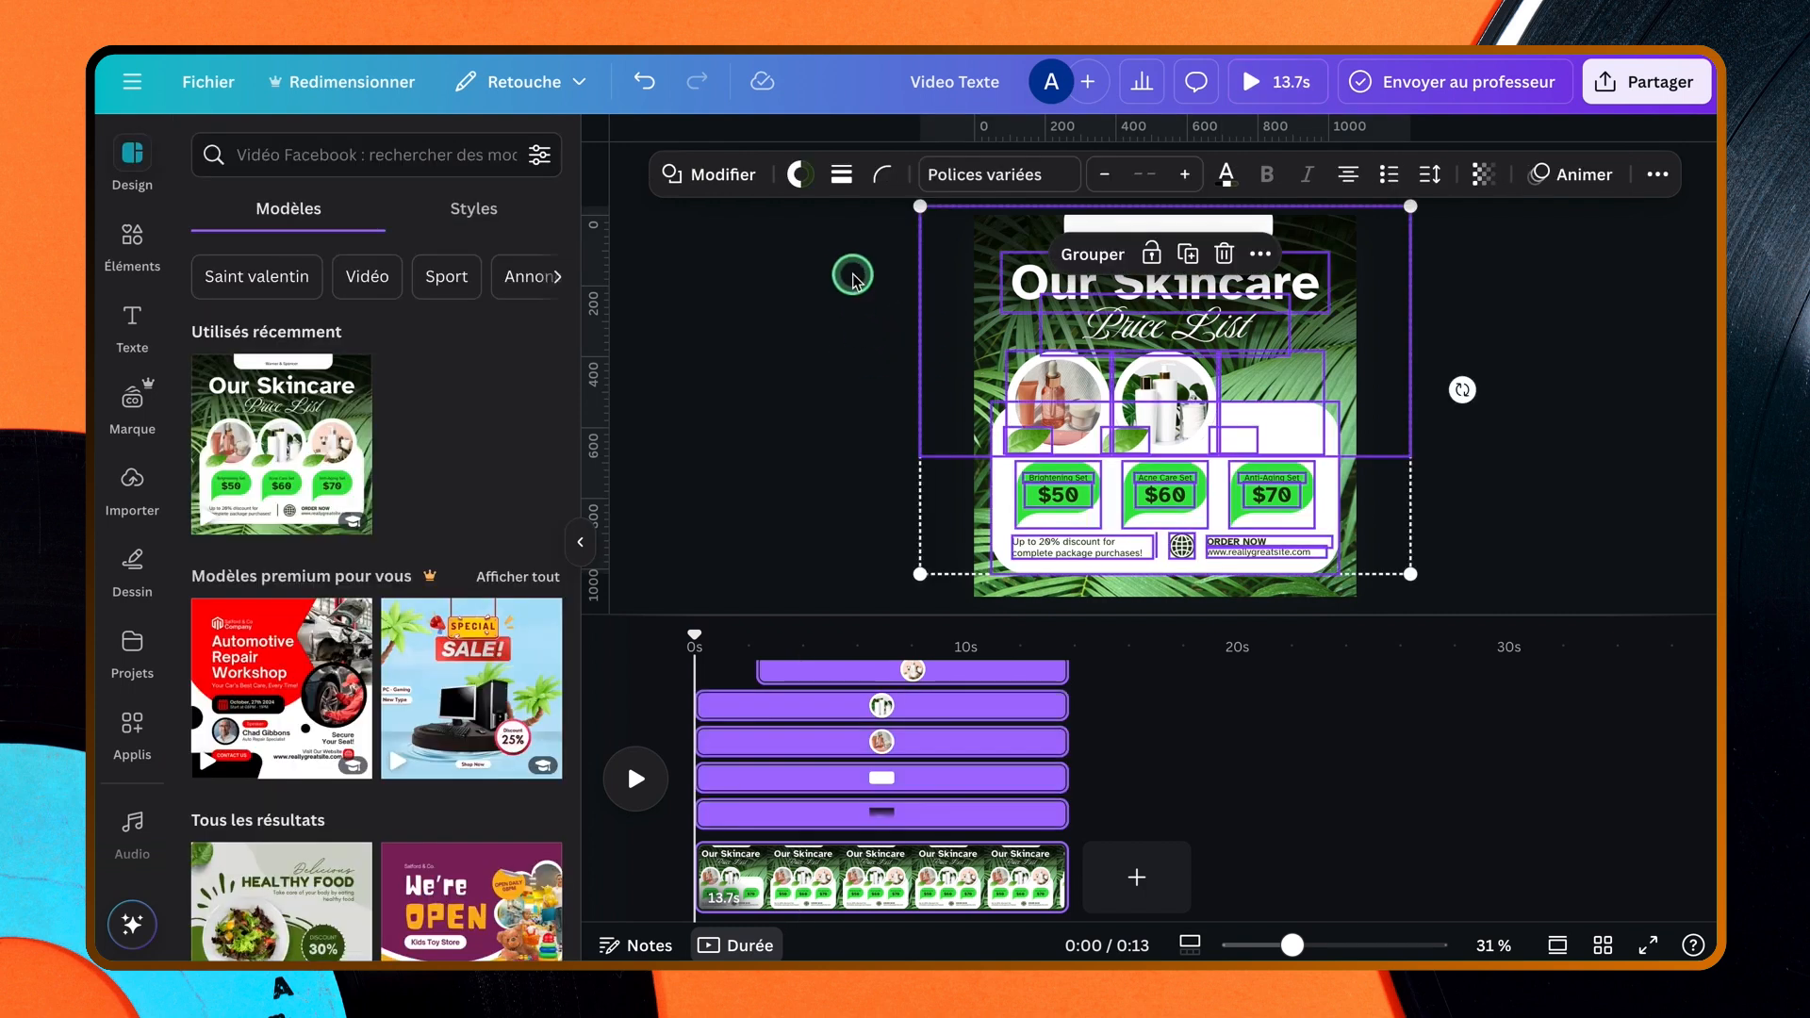
click(846, 226)
drag(846, 223, 1436, 574)
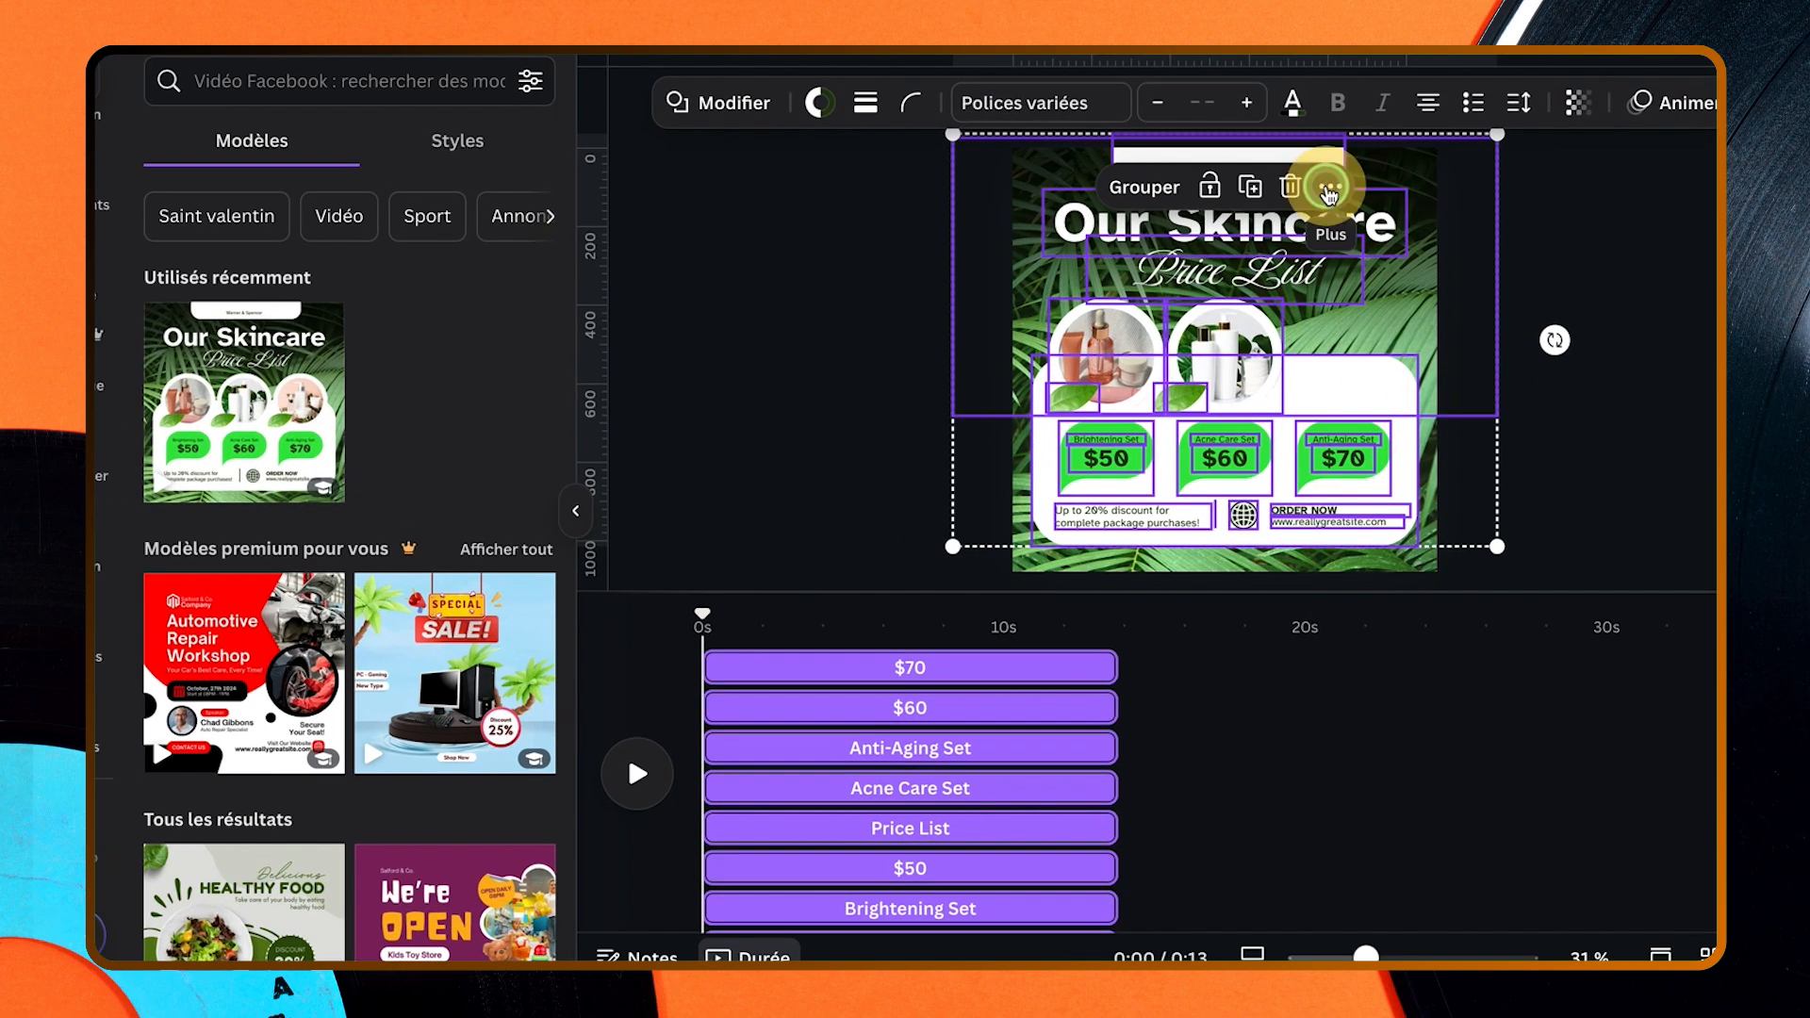
click(1260, 250)
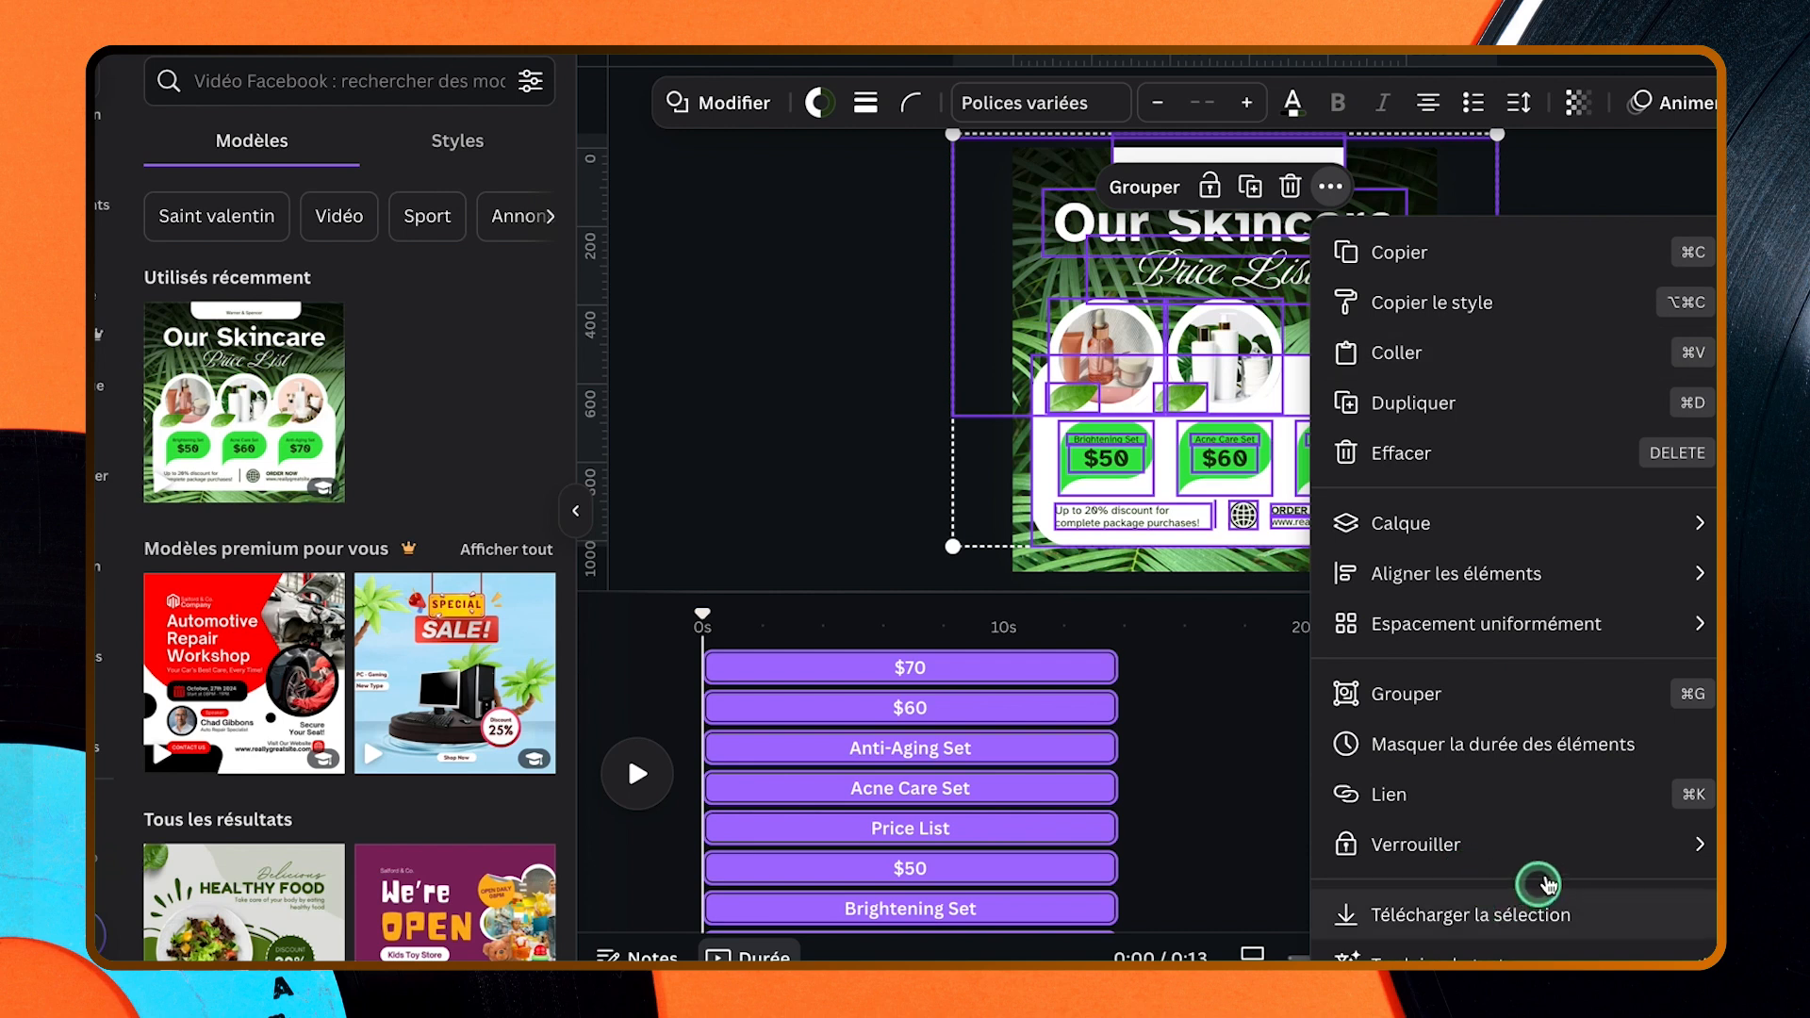
click(1618, 757)
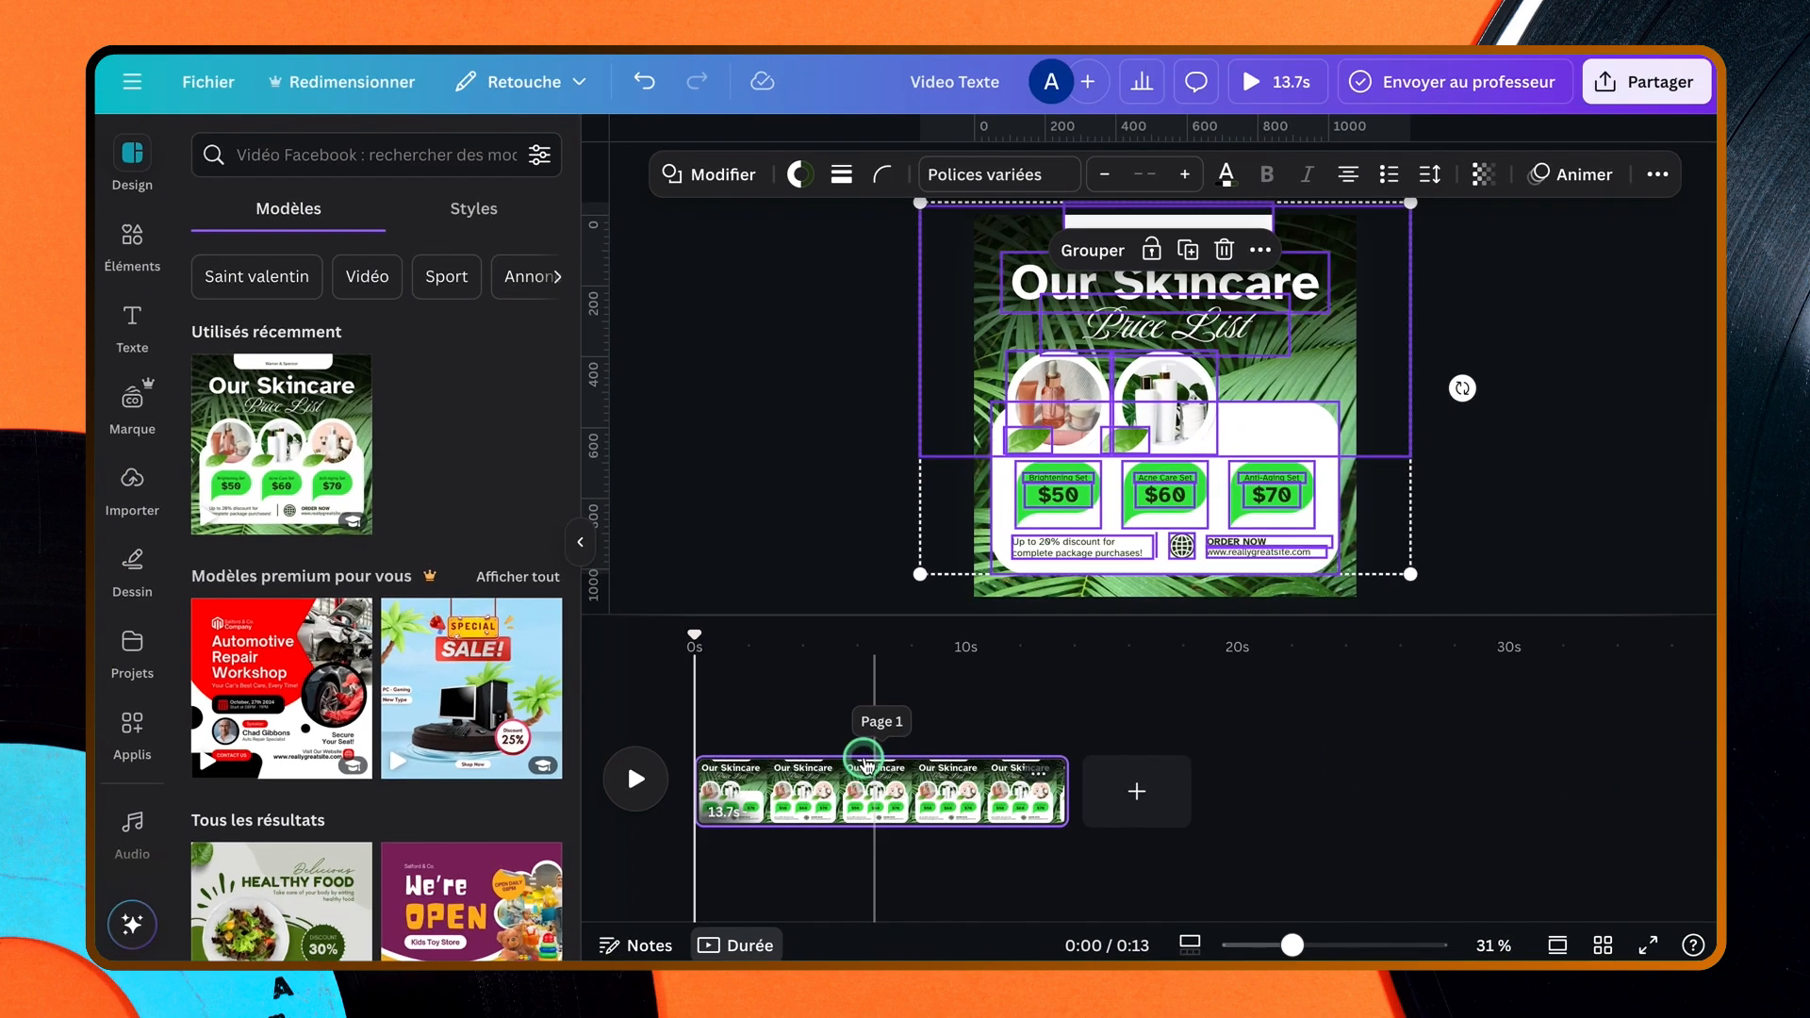
- Scrub between 0 s and just past 3 s to check when the Anti-Aging Set photo and leaf appear
click(804, 733)
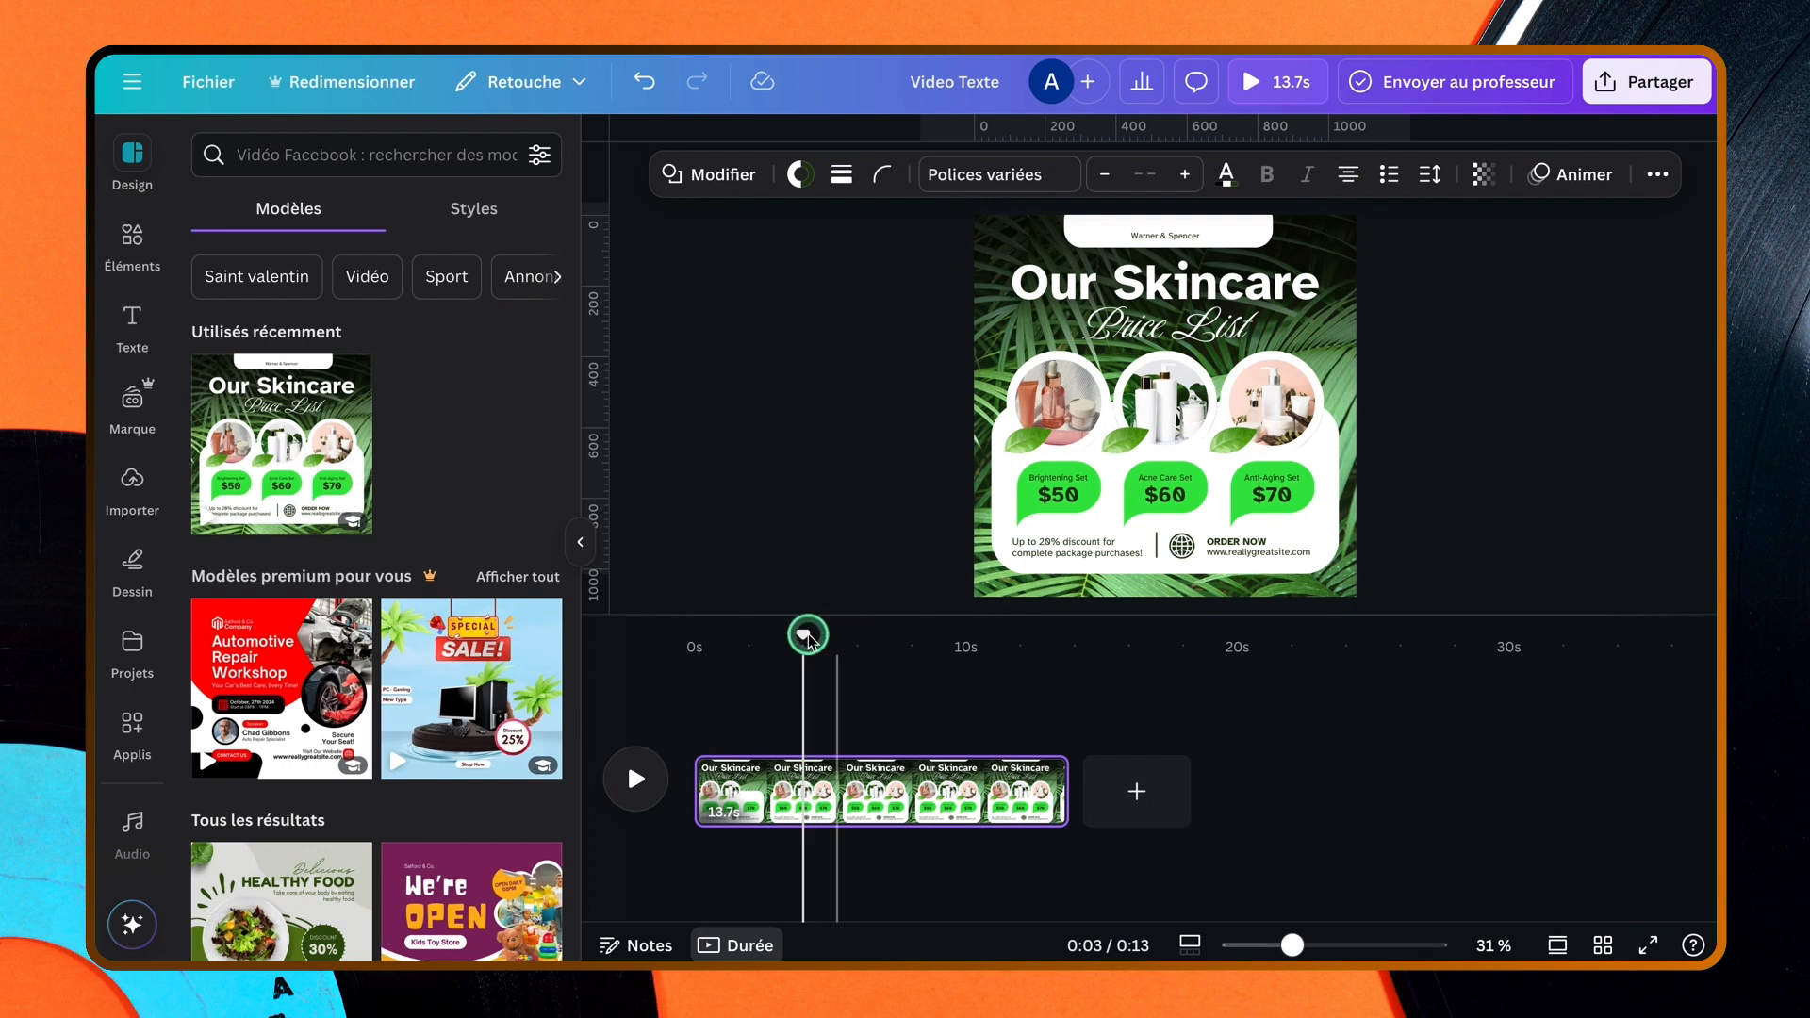
drag(724, 630, 695, 626)
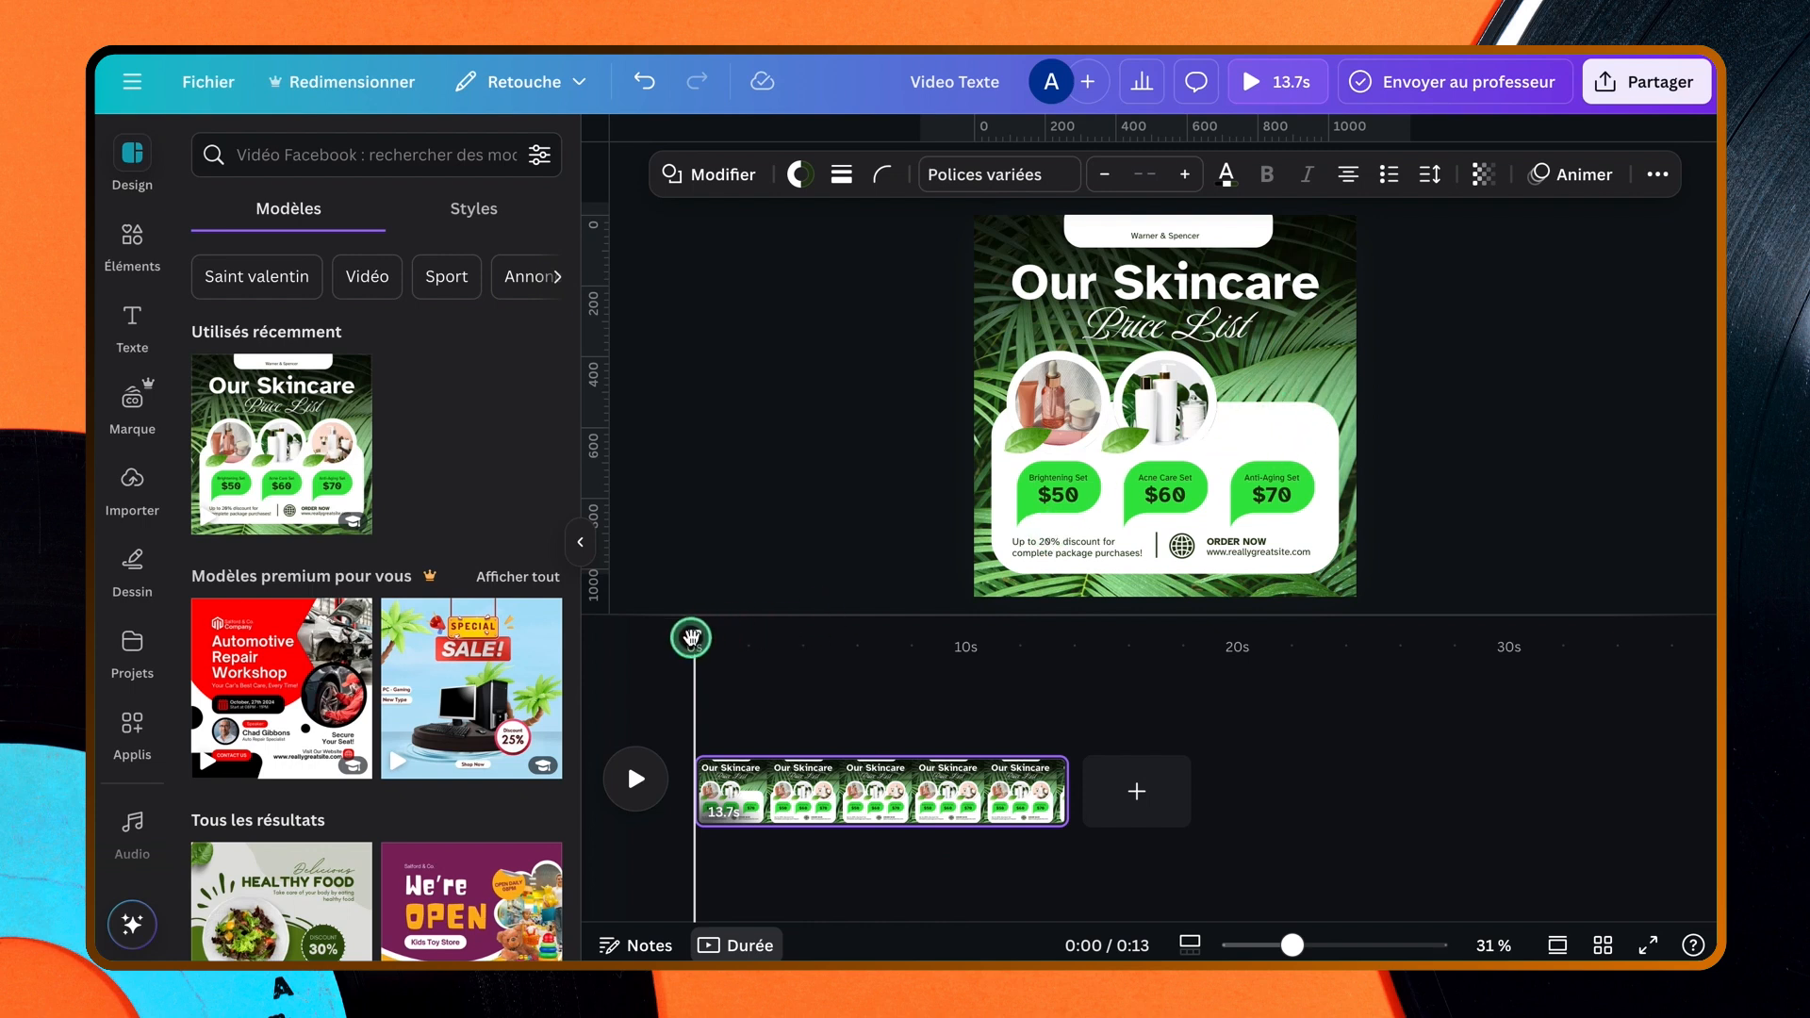
drag(693, 638, 784, 645)
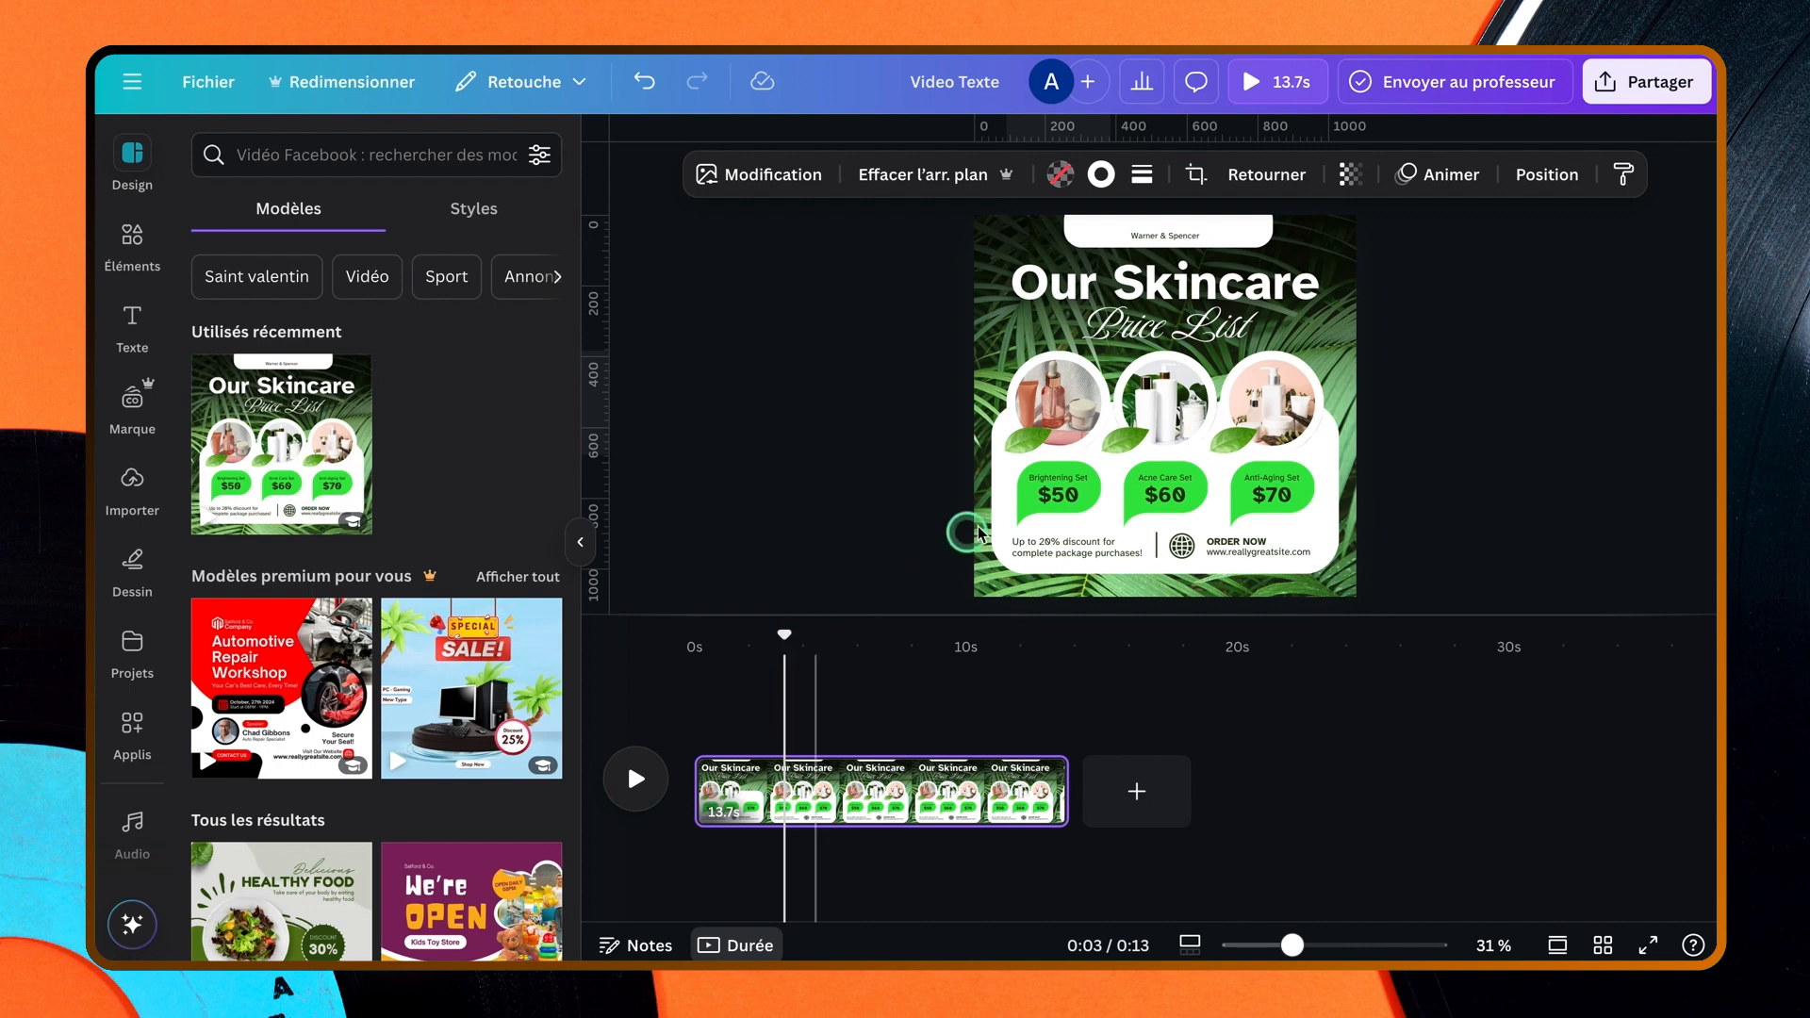
- Group the Brightening Set photo with its leaf, green bubble, name text and $50 price
click(1077, 418)
drag(1225, 619, 1220, 762)
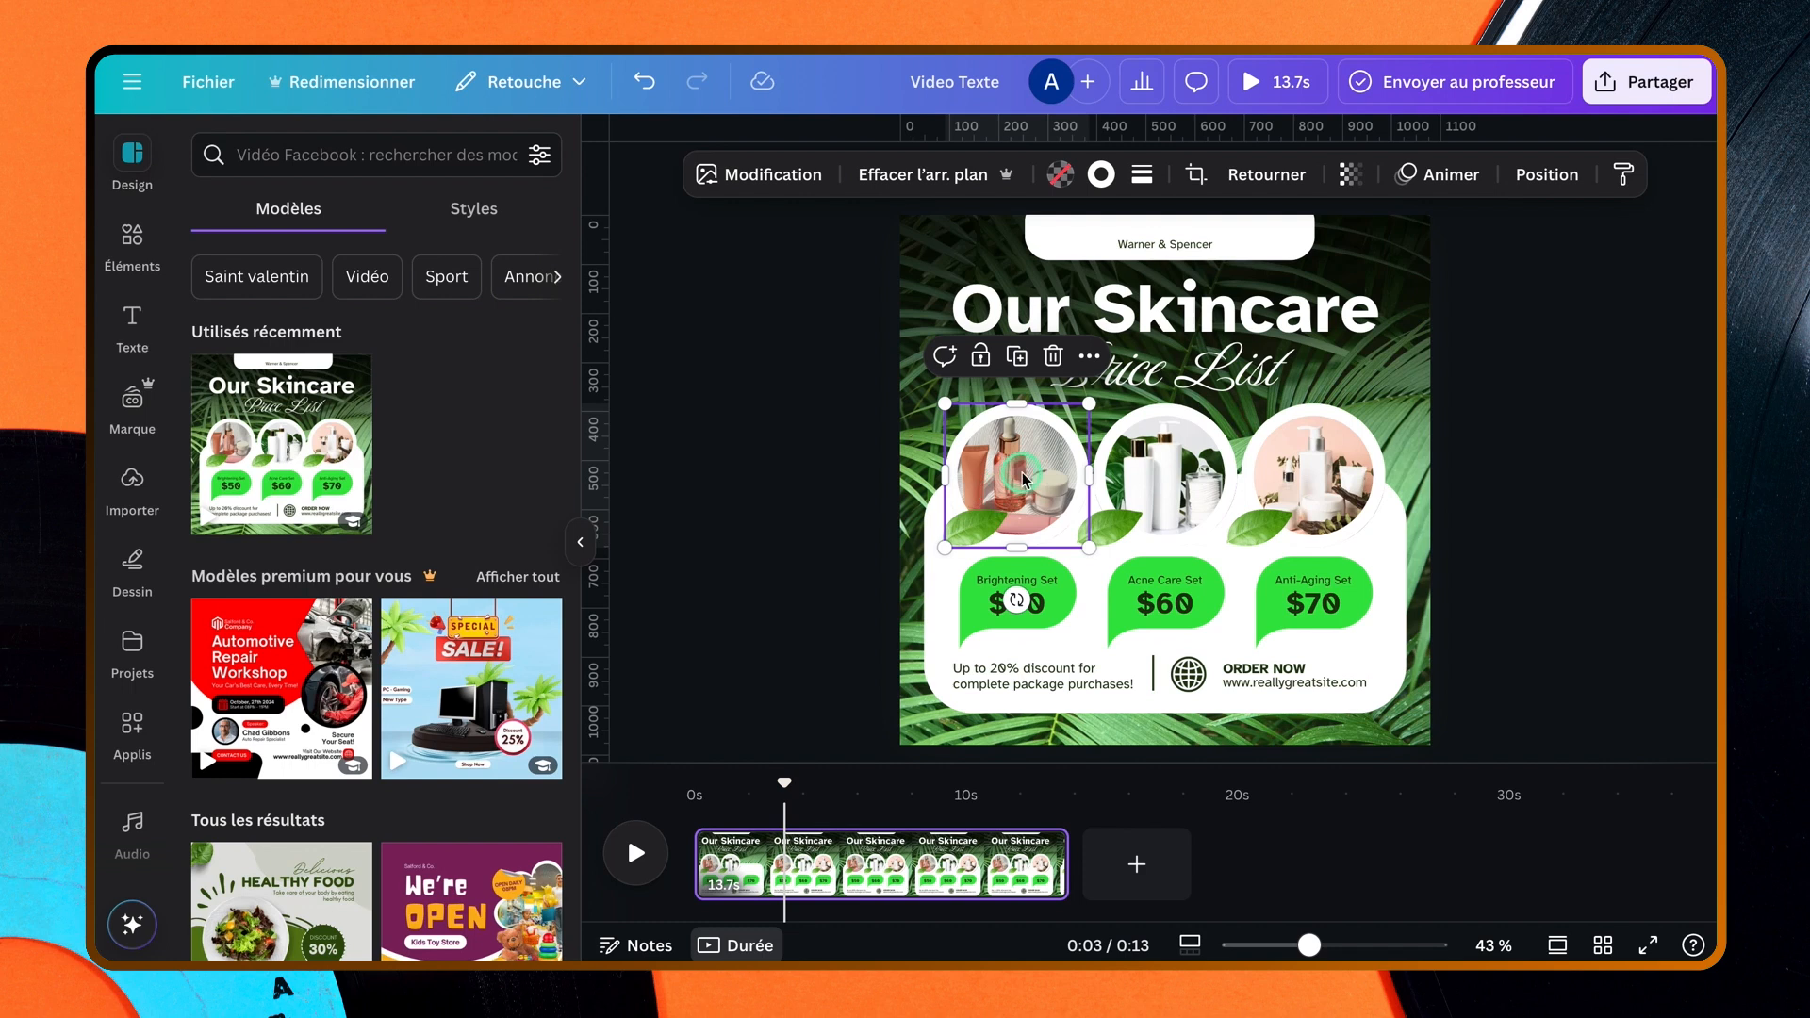
shift+click(975, 523)
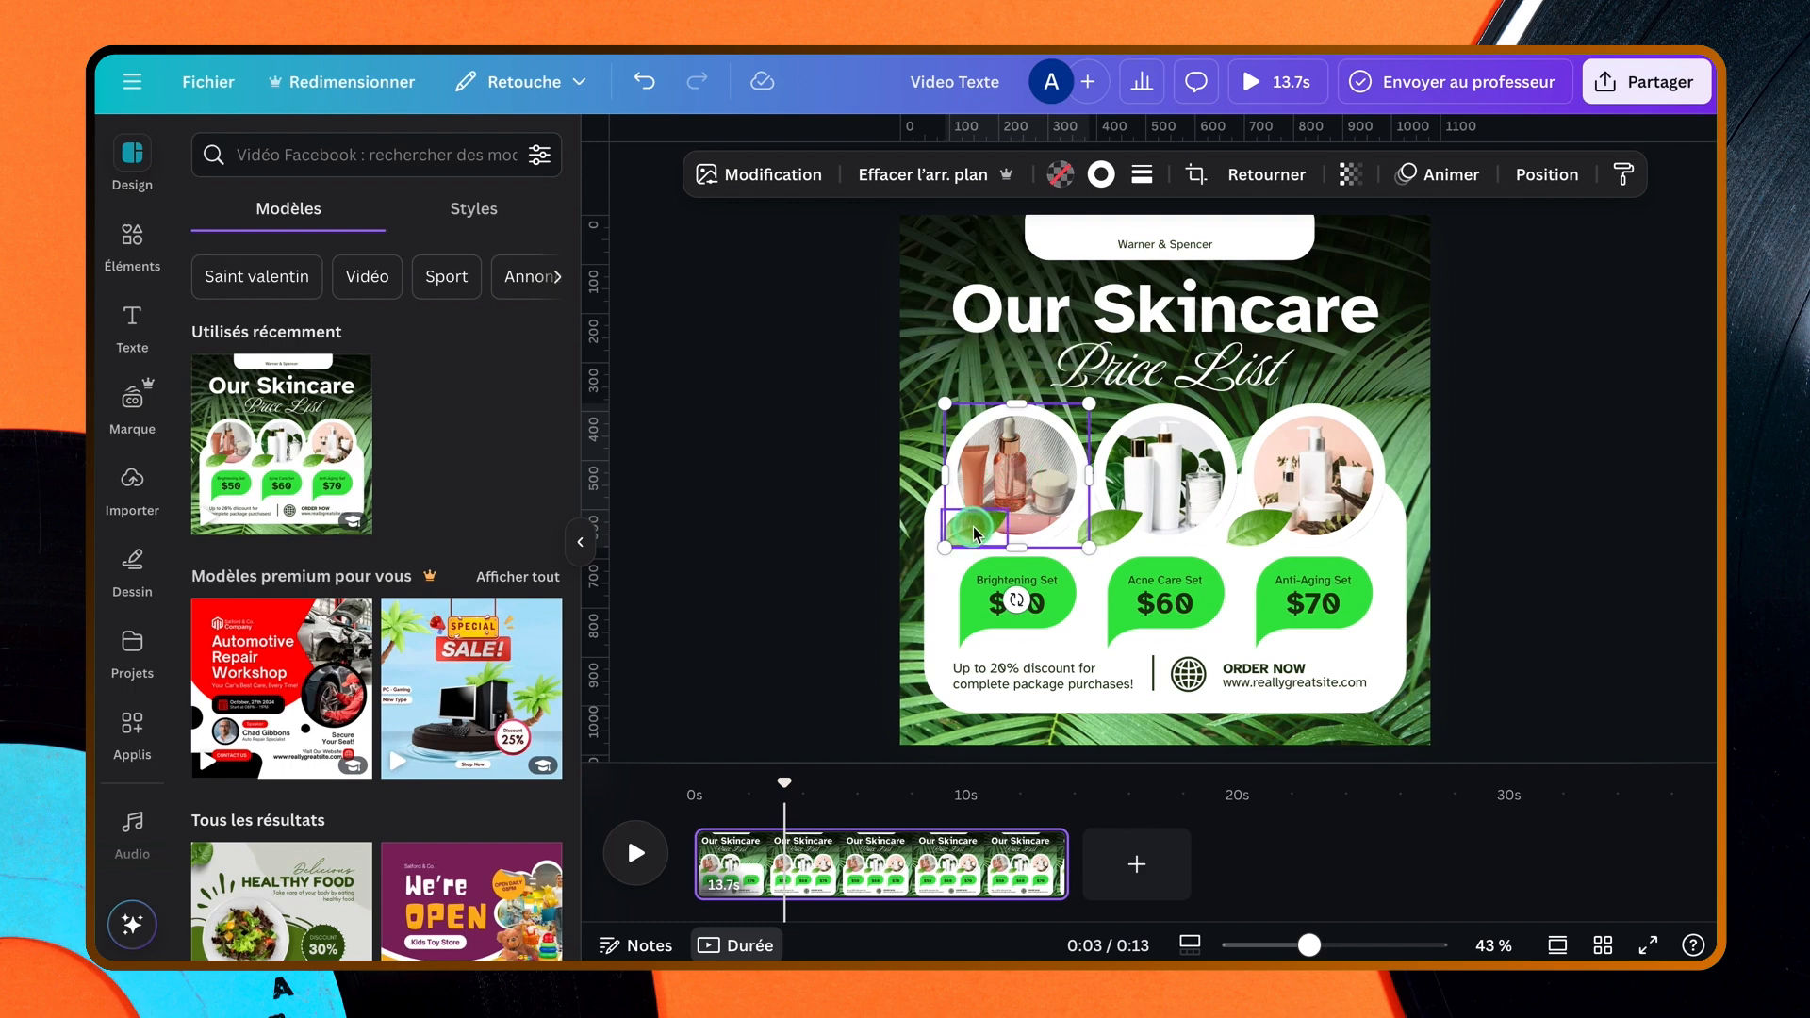
shift+click(976, 531)
shift+click(965, 622)
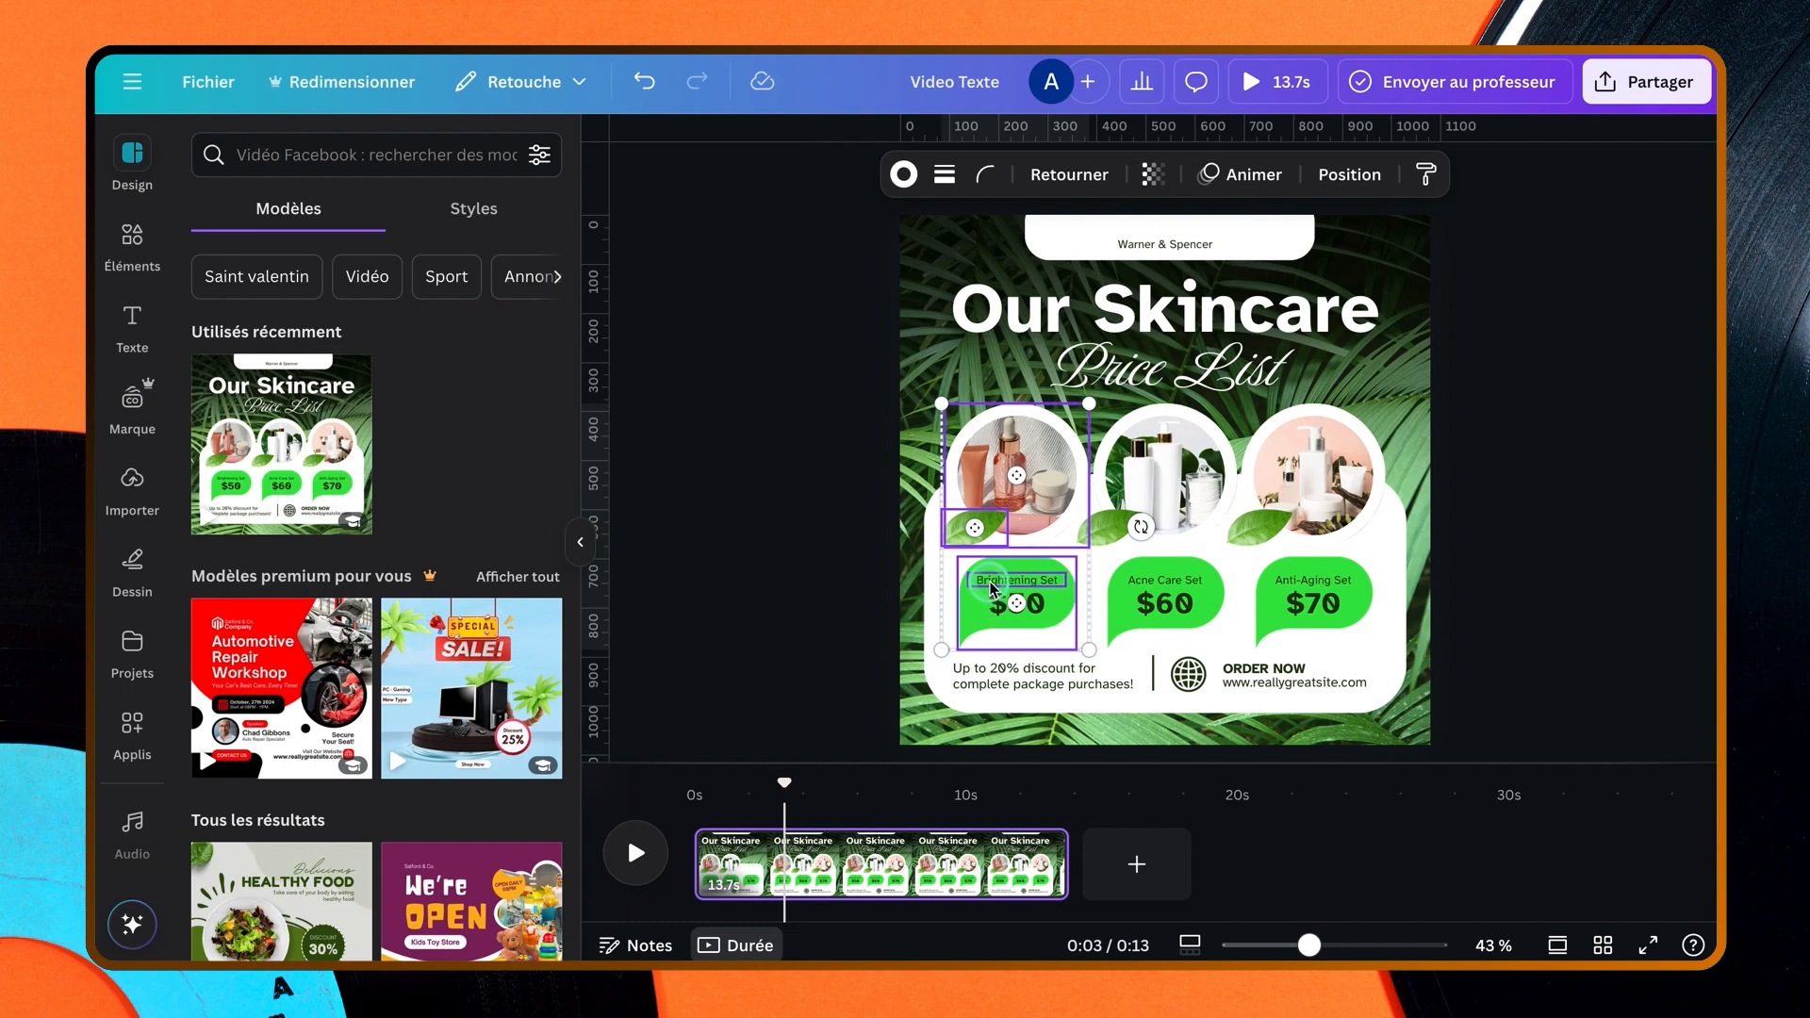
shift+click(990, 586)
shift+click(975, 664)
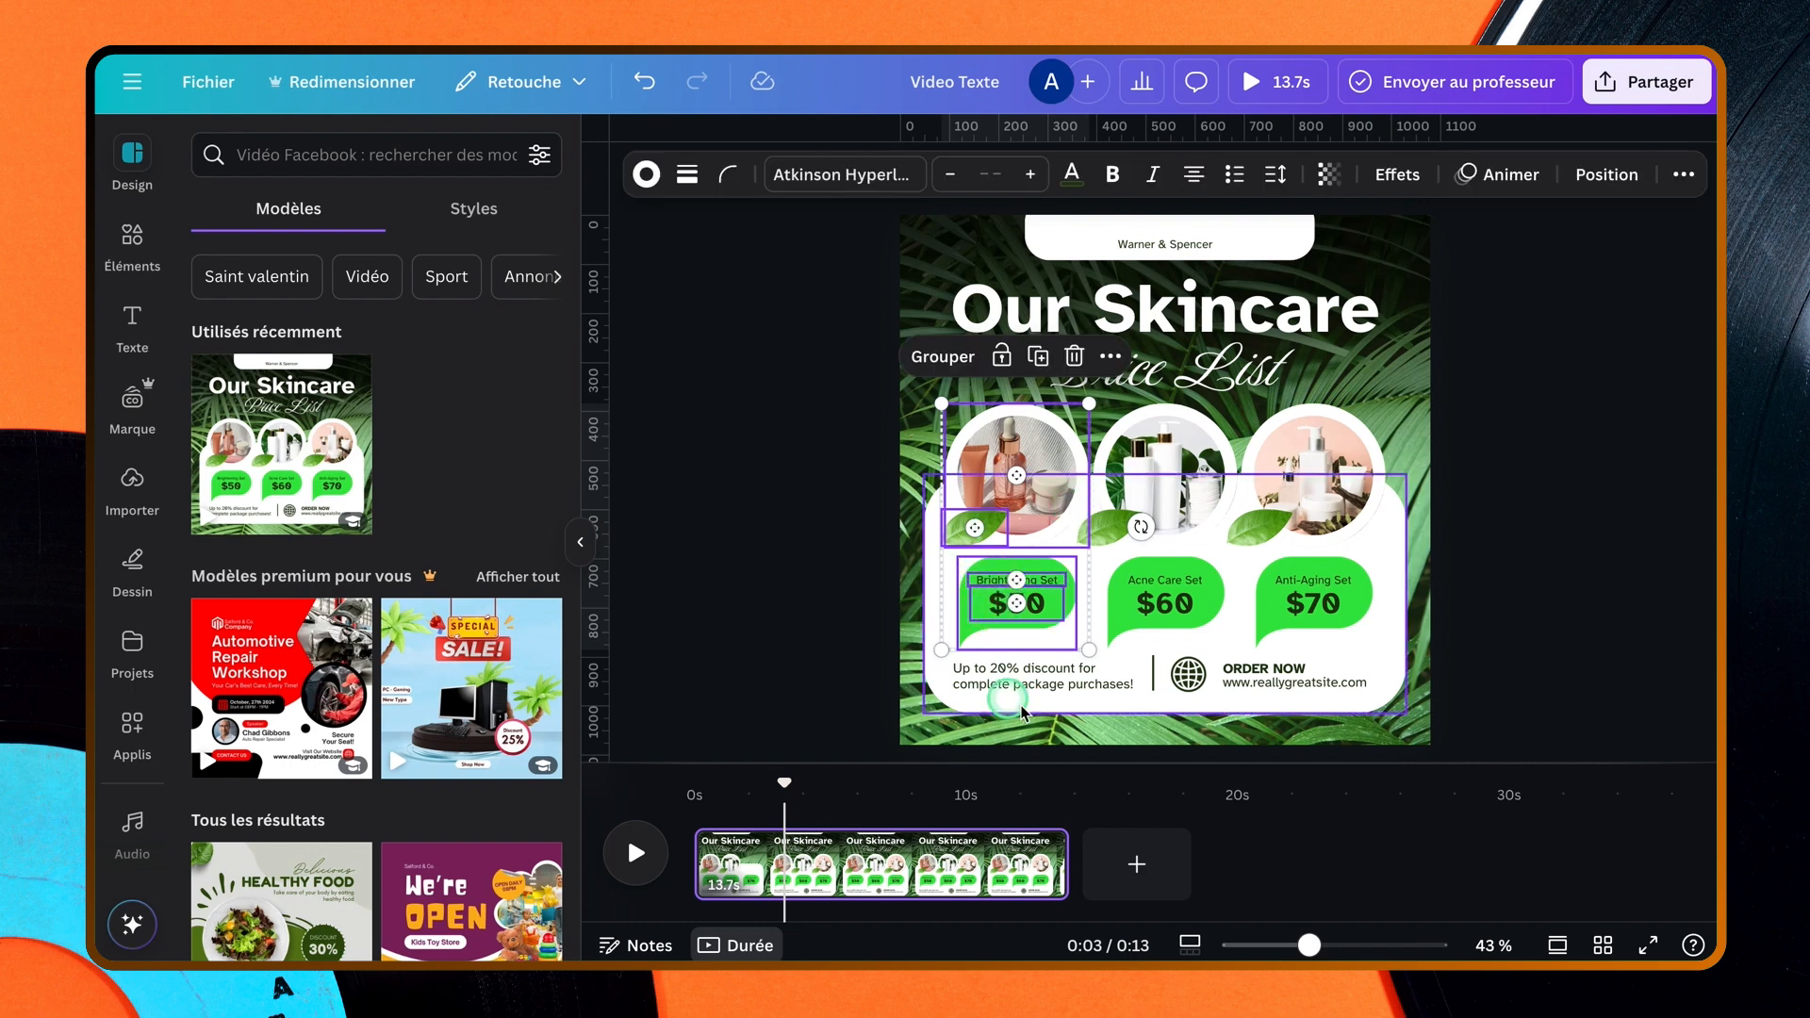
click(944, 359)
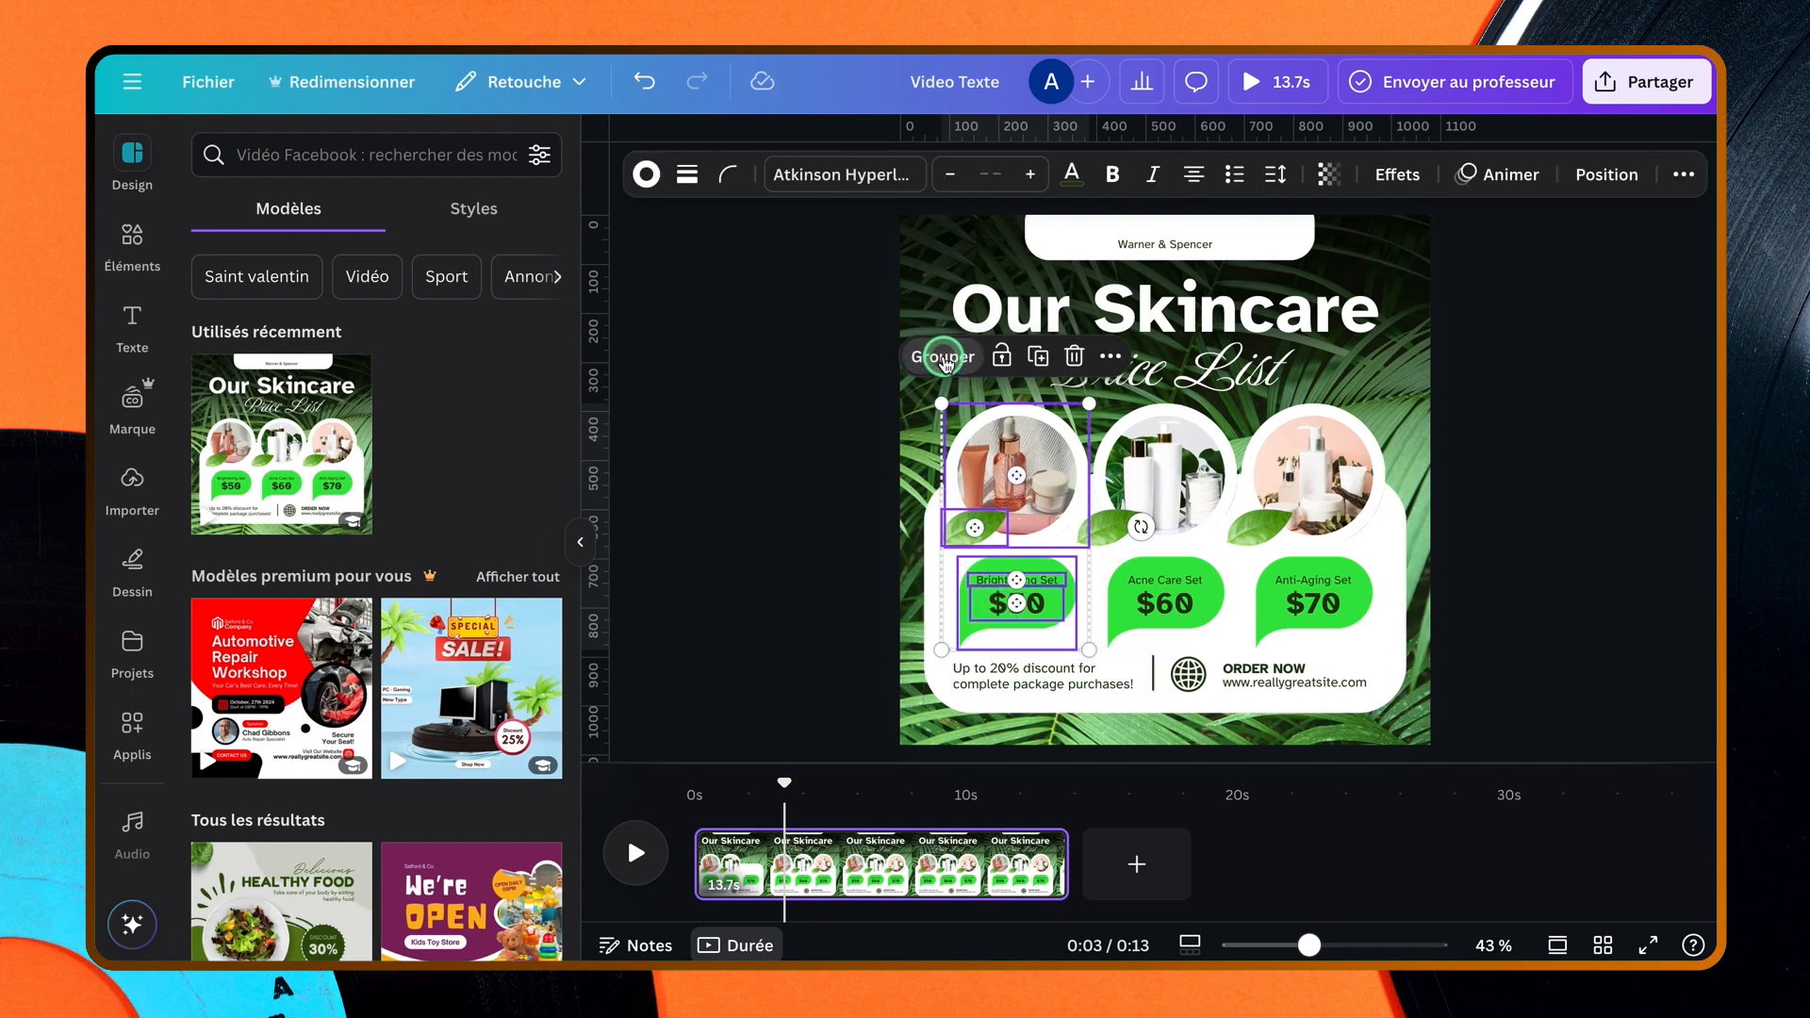
click(999, 443)
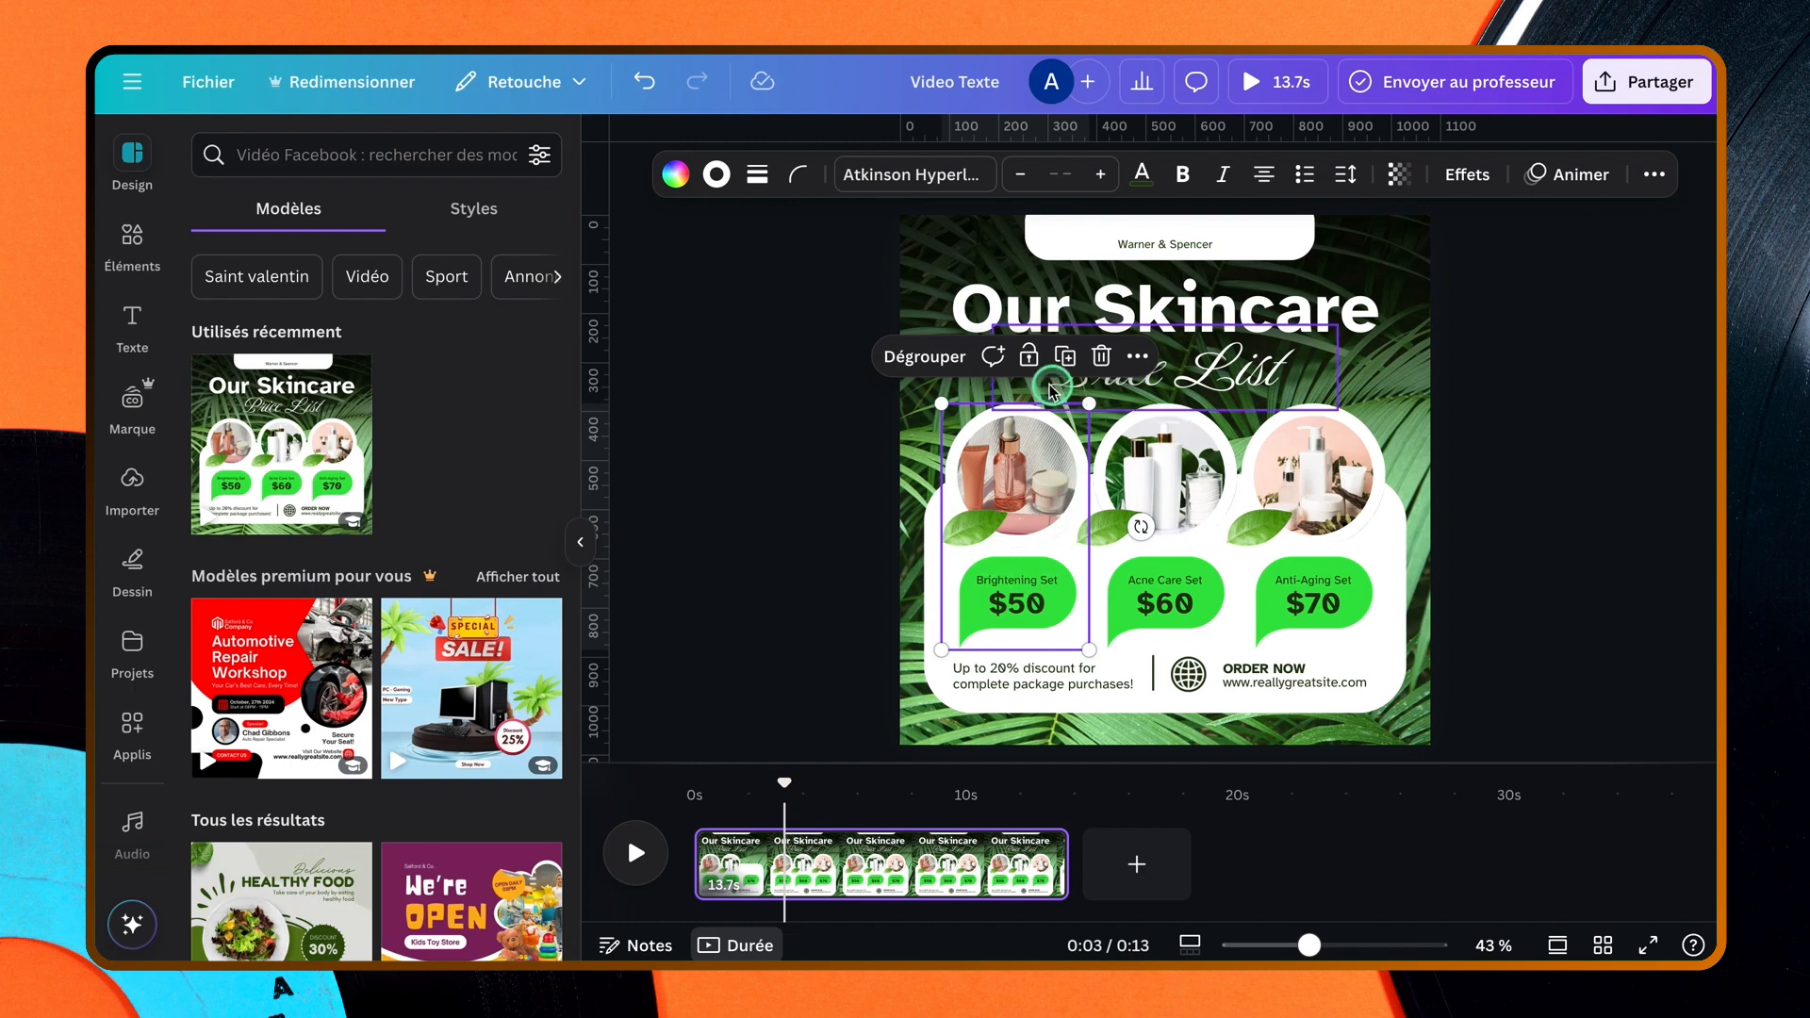
- Make the Brightening Set group's timing start at about 1 s and return the playhead to 0 s
click(1136, 356)
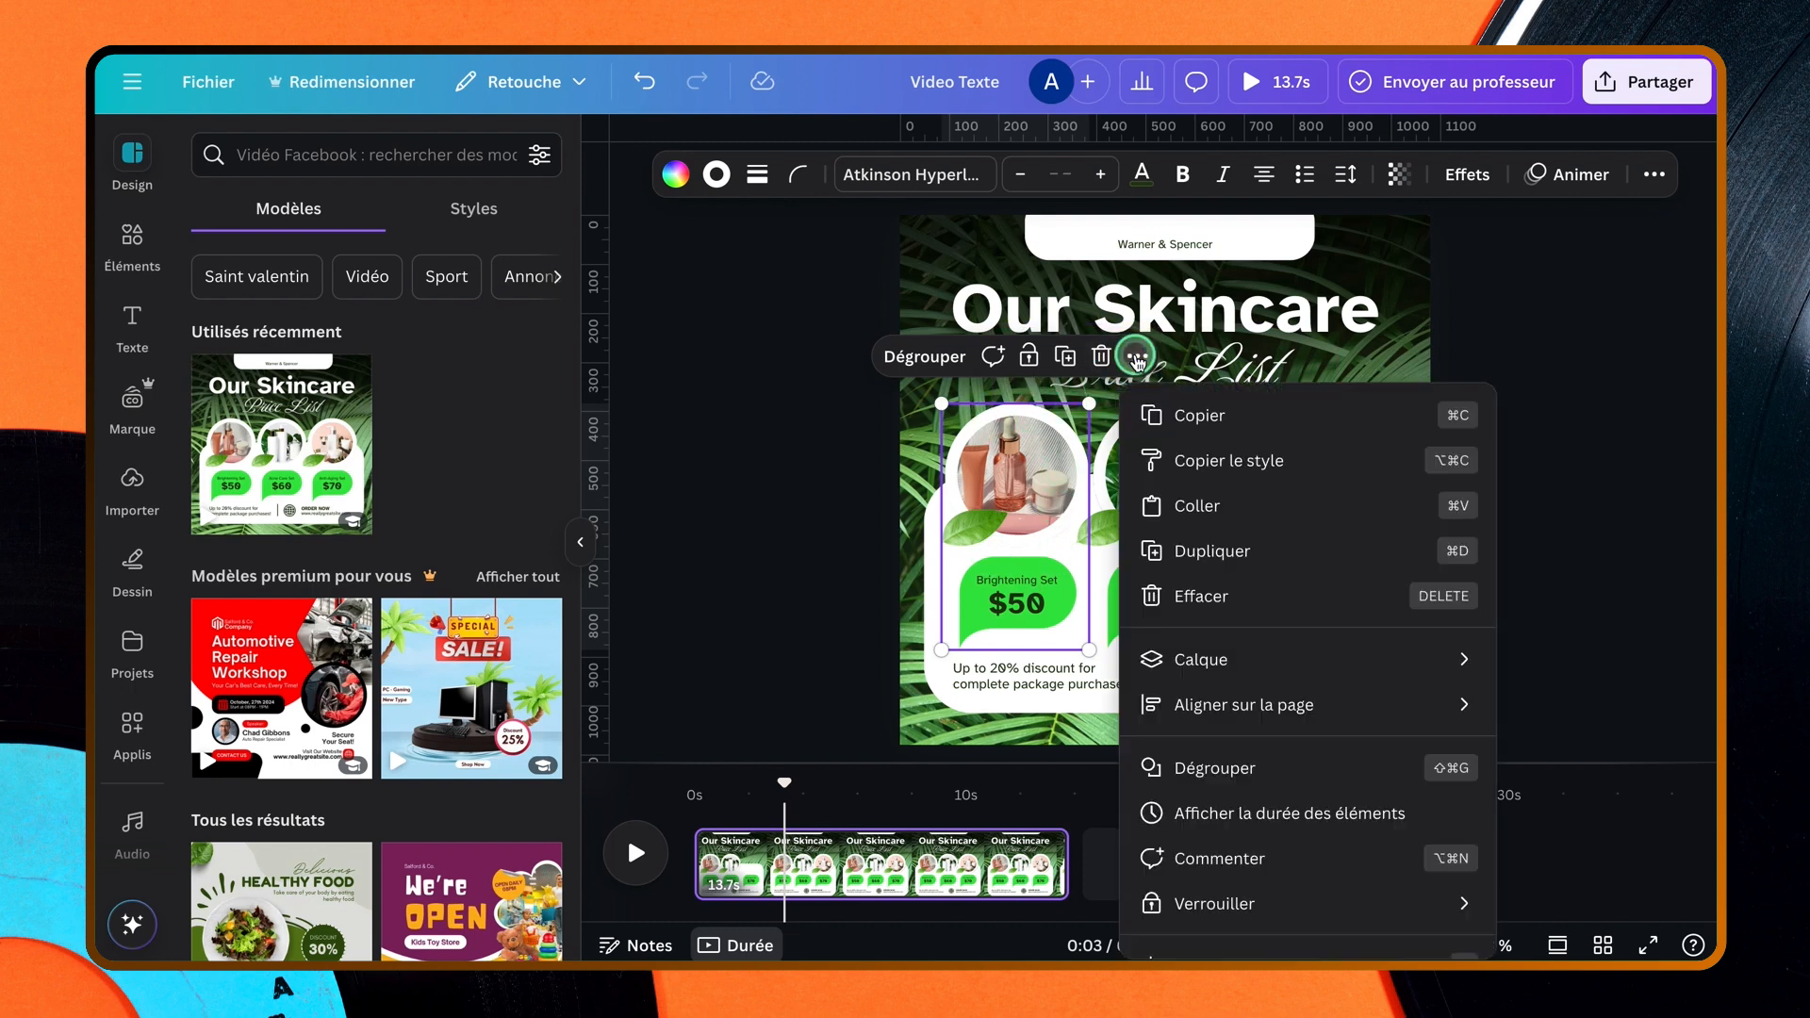
click(1238, 817)
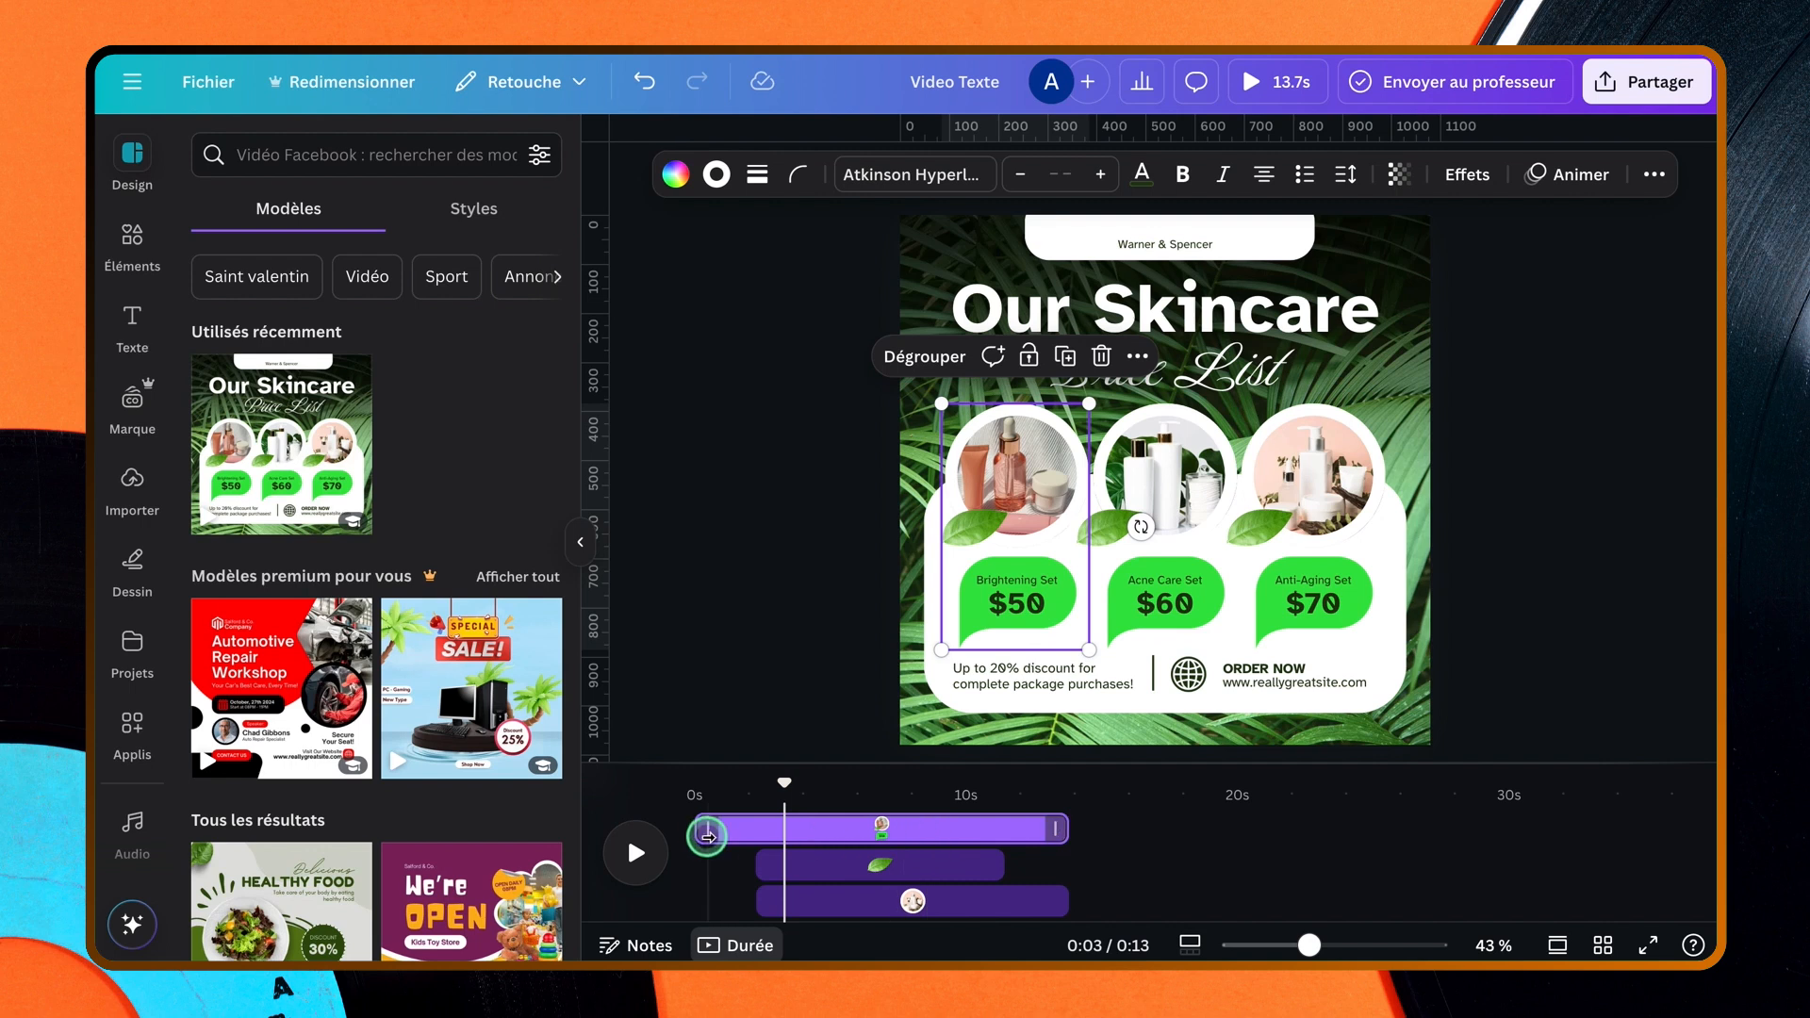
drag(700, 832, 667, 784)
click(740, 784)
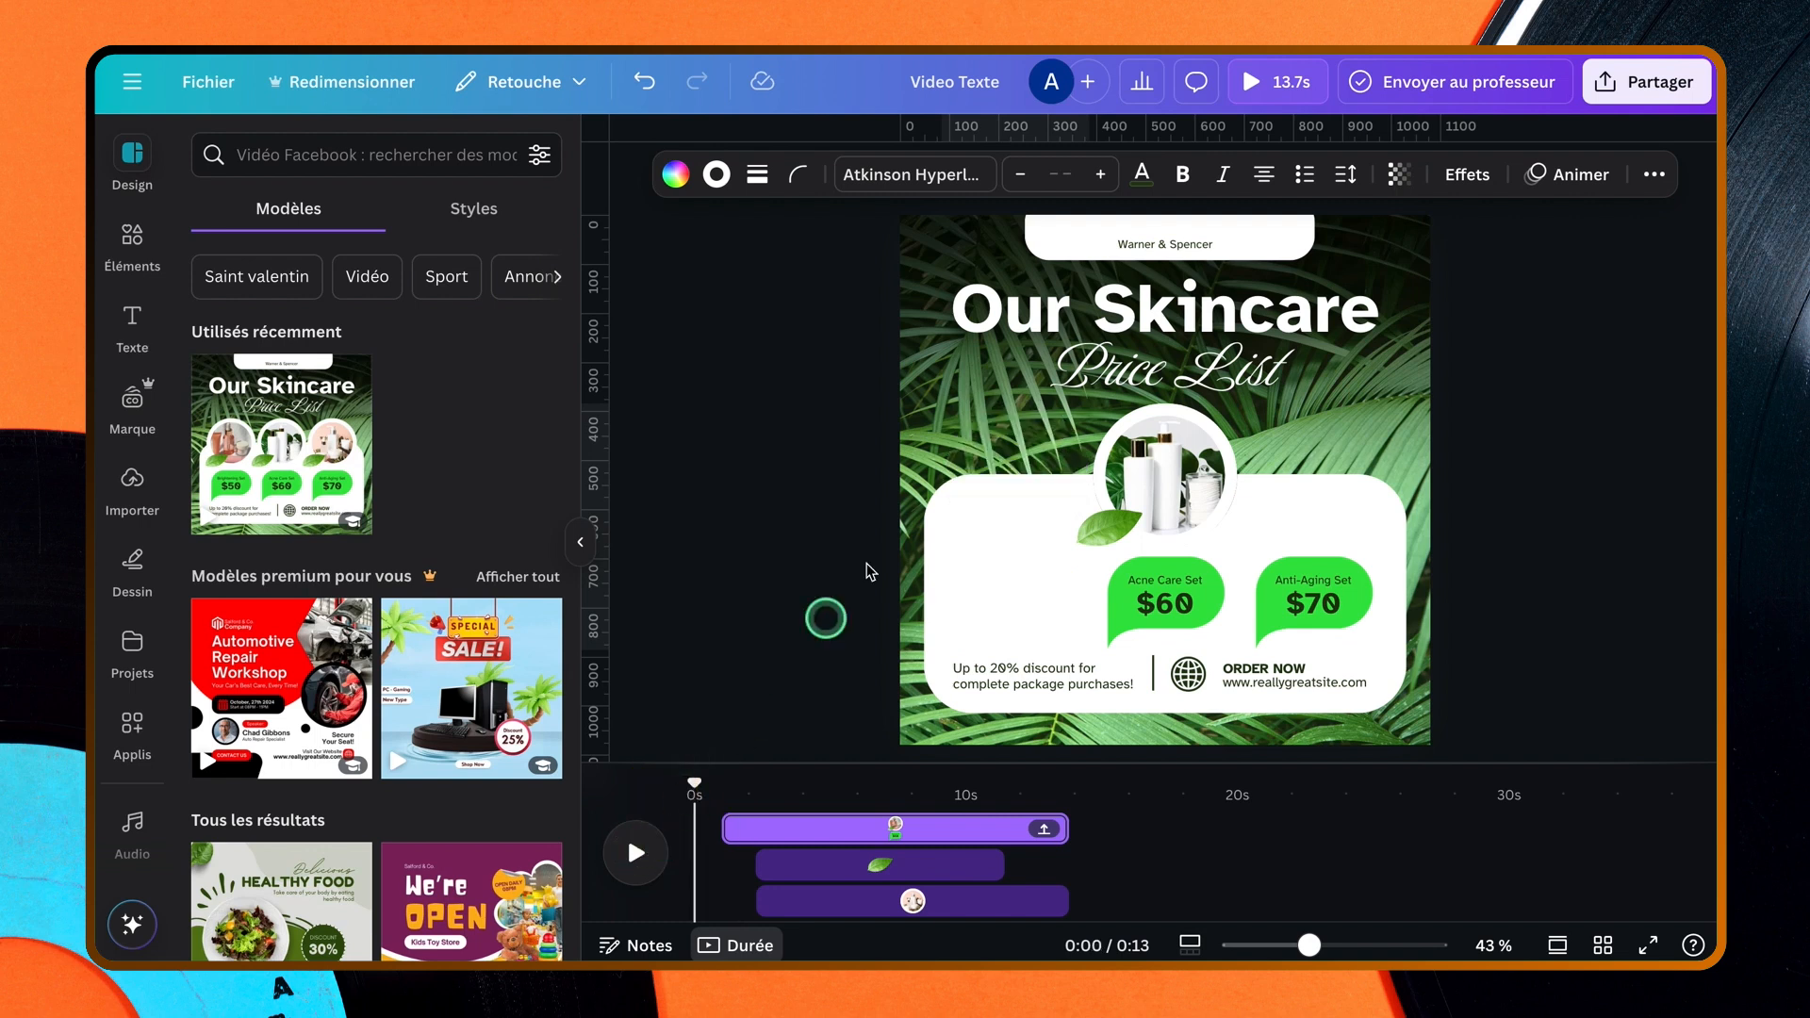
- Preview the Brightening Set group's appearance, and move the Anti-Aging Set photo's and leaf's timing starts back to 0 s
click(637, 858)
click(637, 856)
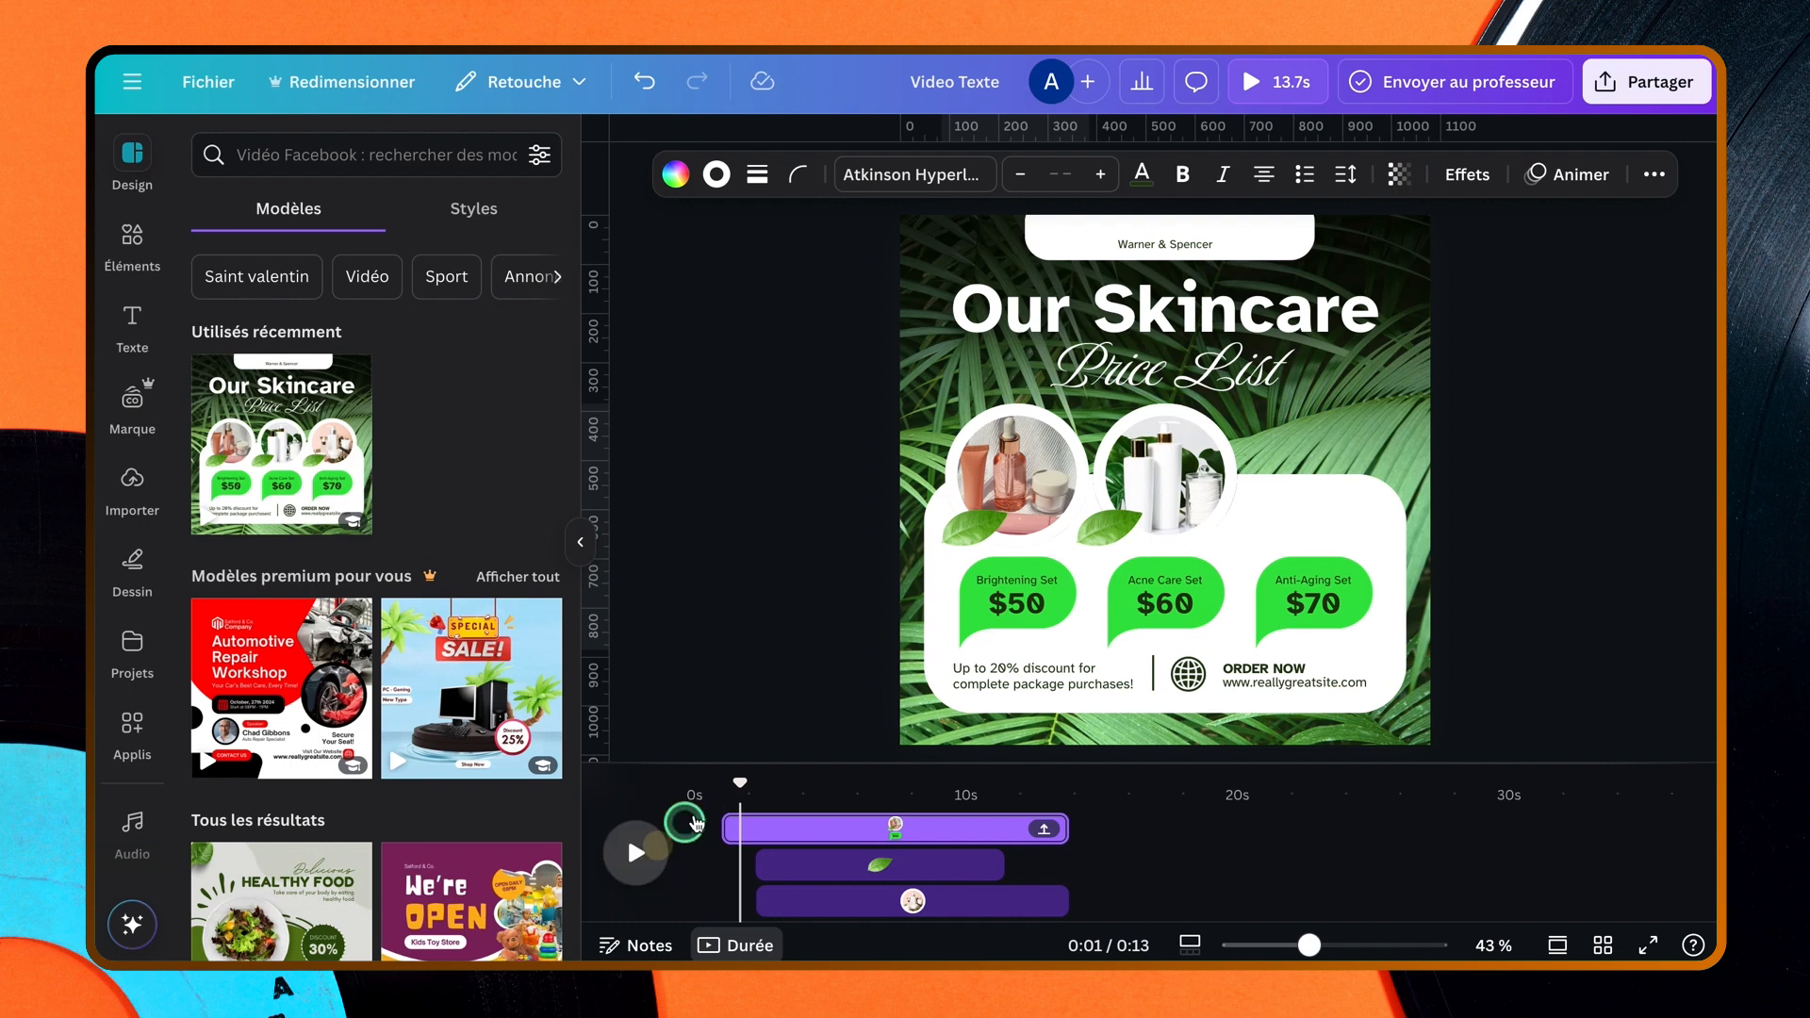
mouse_move(736, 786)
mouse_down()
mouse_move(695, 785)
mouse_move(716, 791)
mouse_up()
click(633, 858)
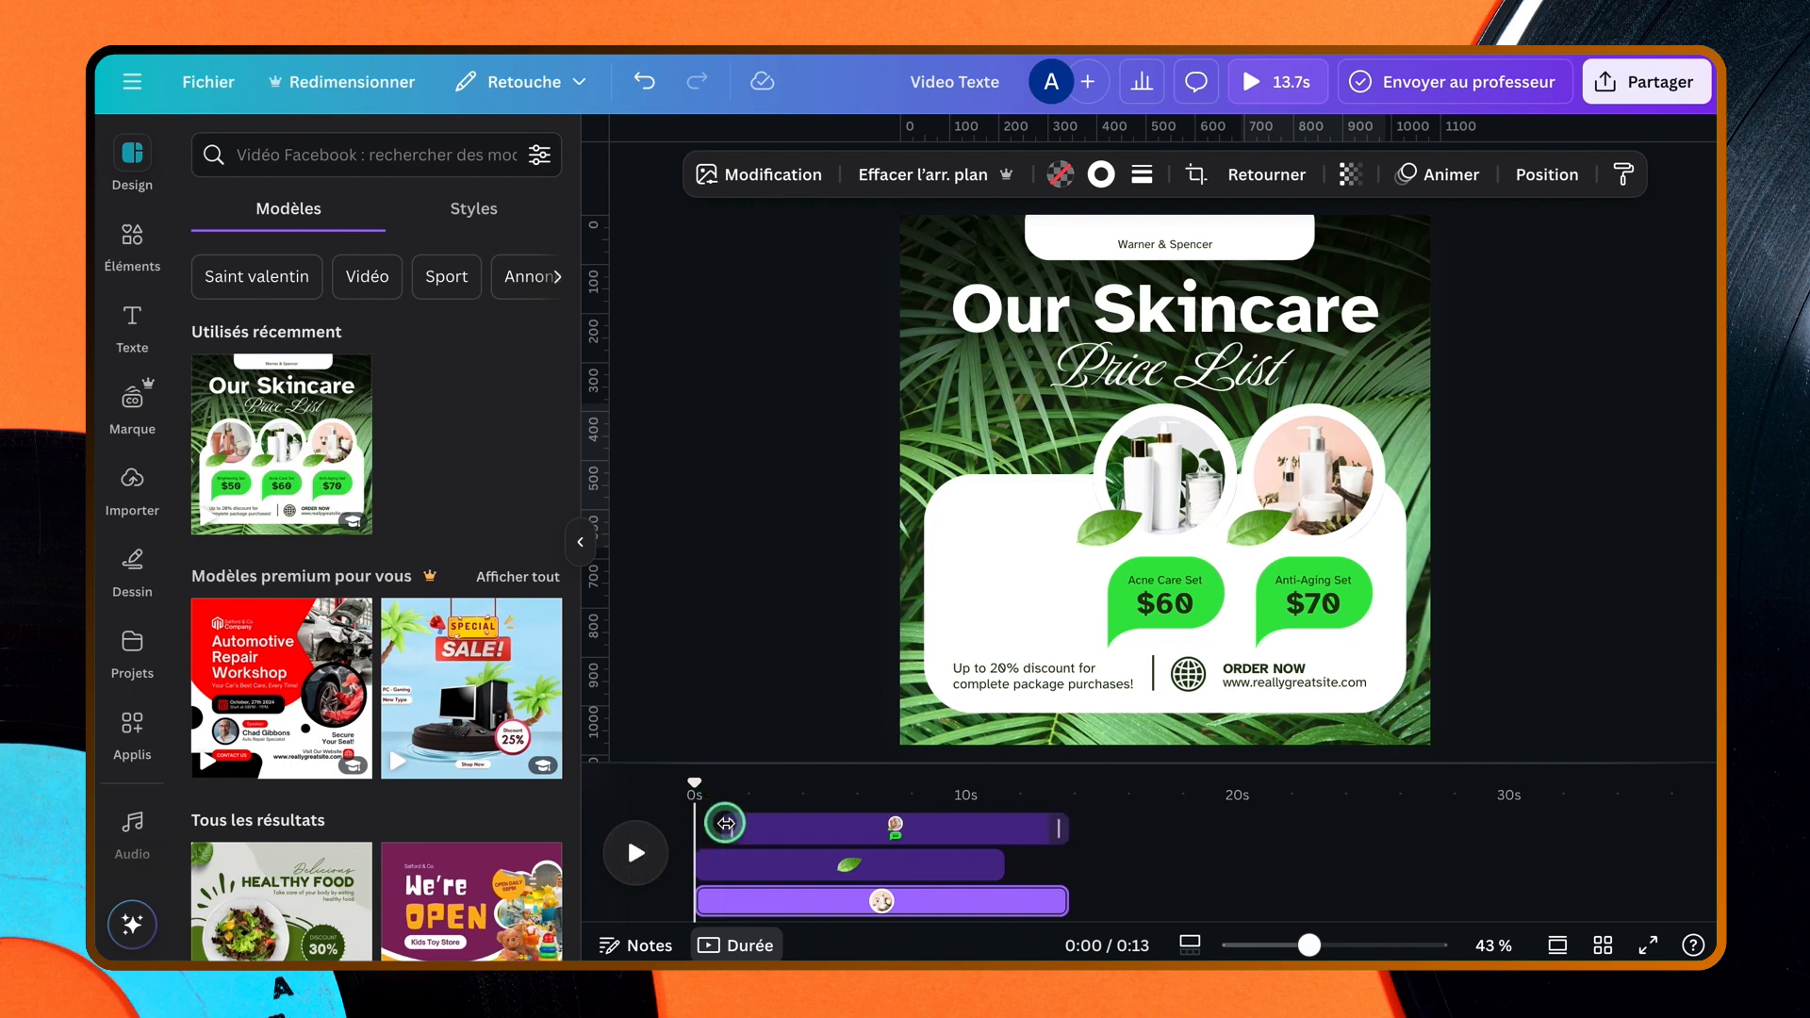
- Play the video from 0 s and pause it at about 2 s
click(636, 854)
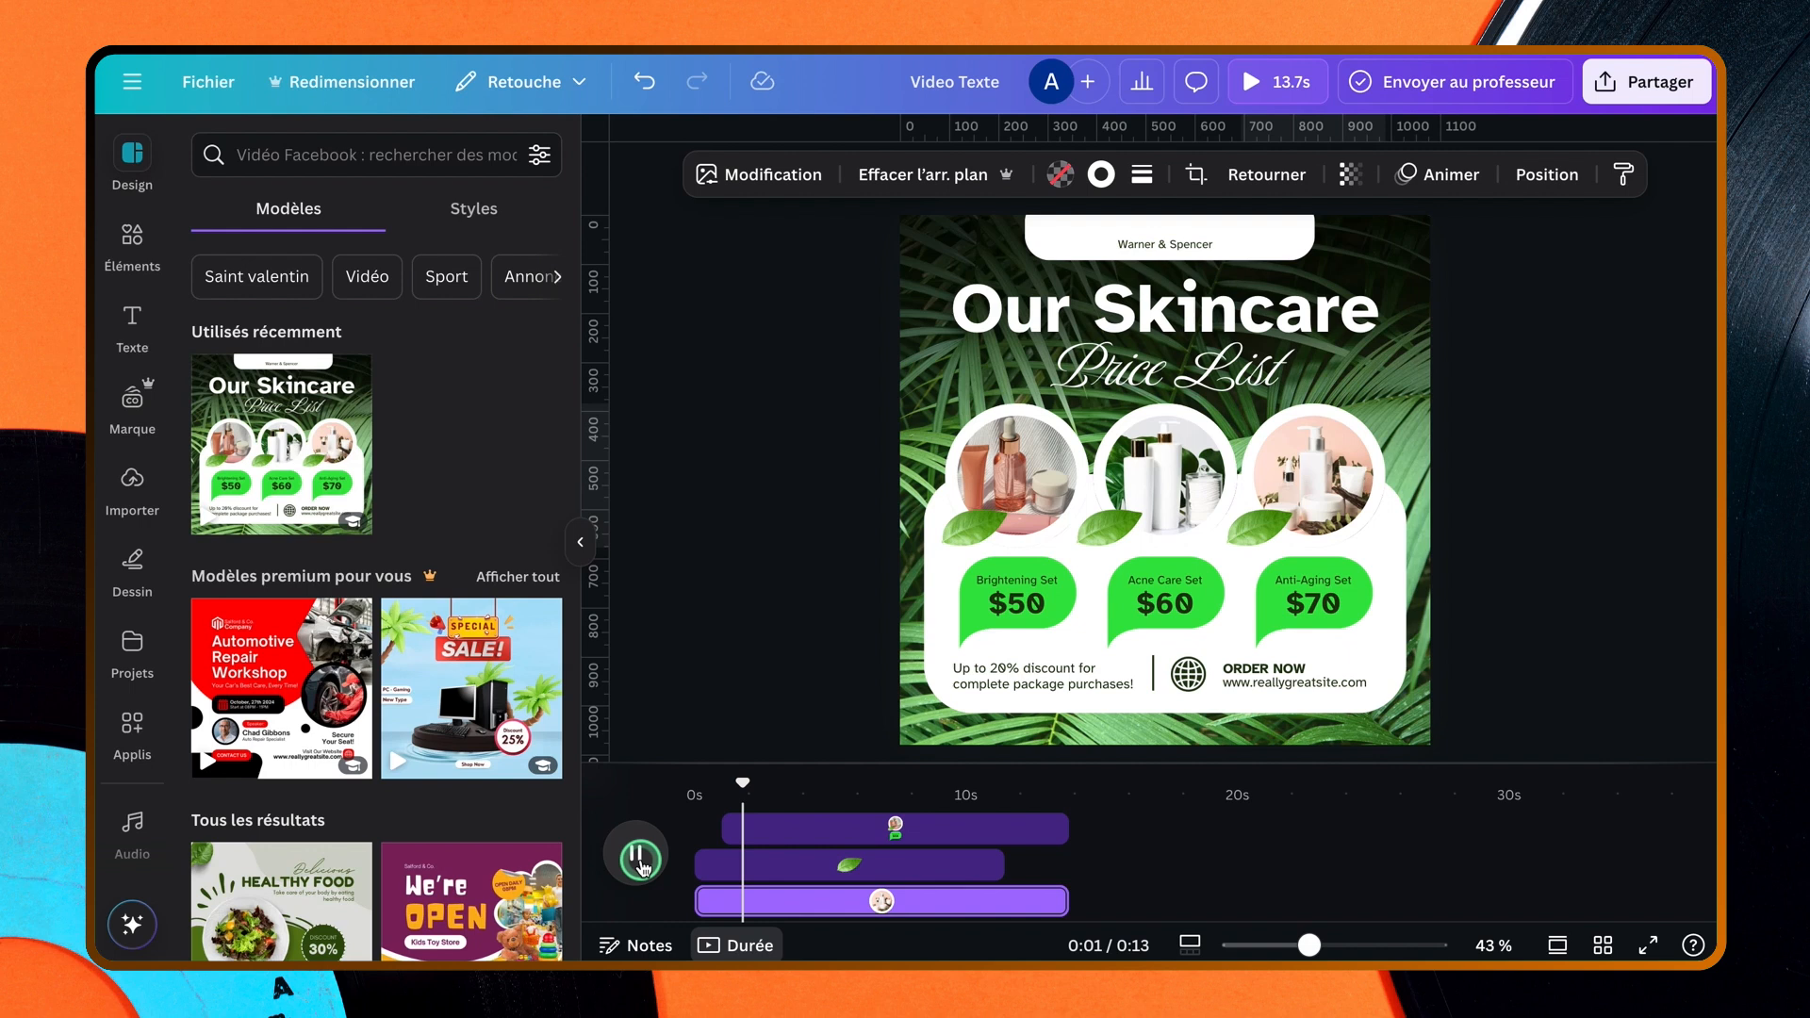
click(639, 856)
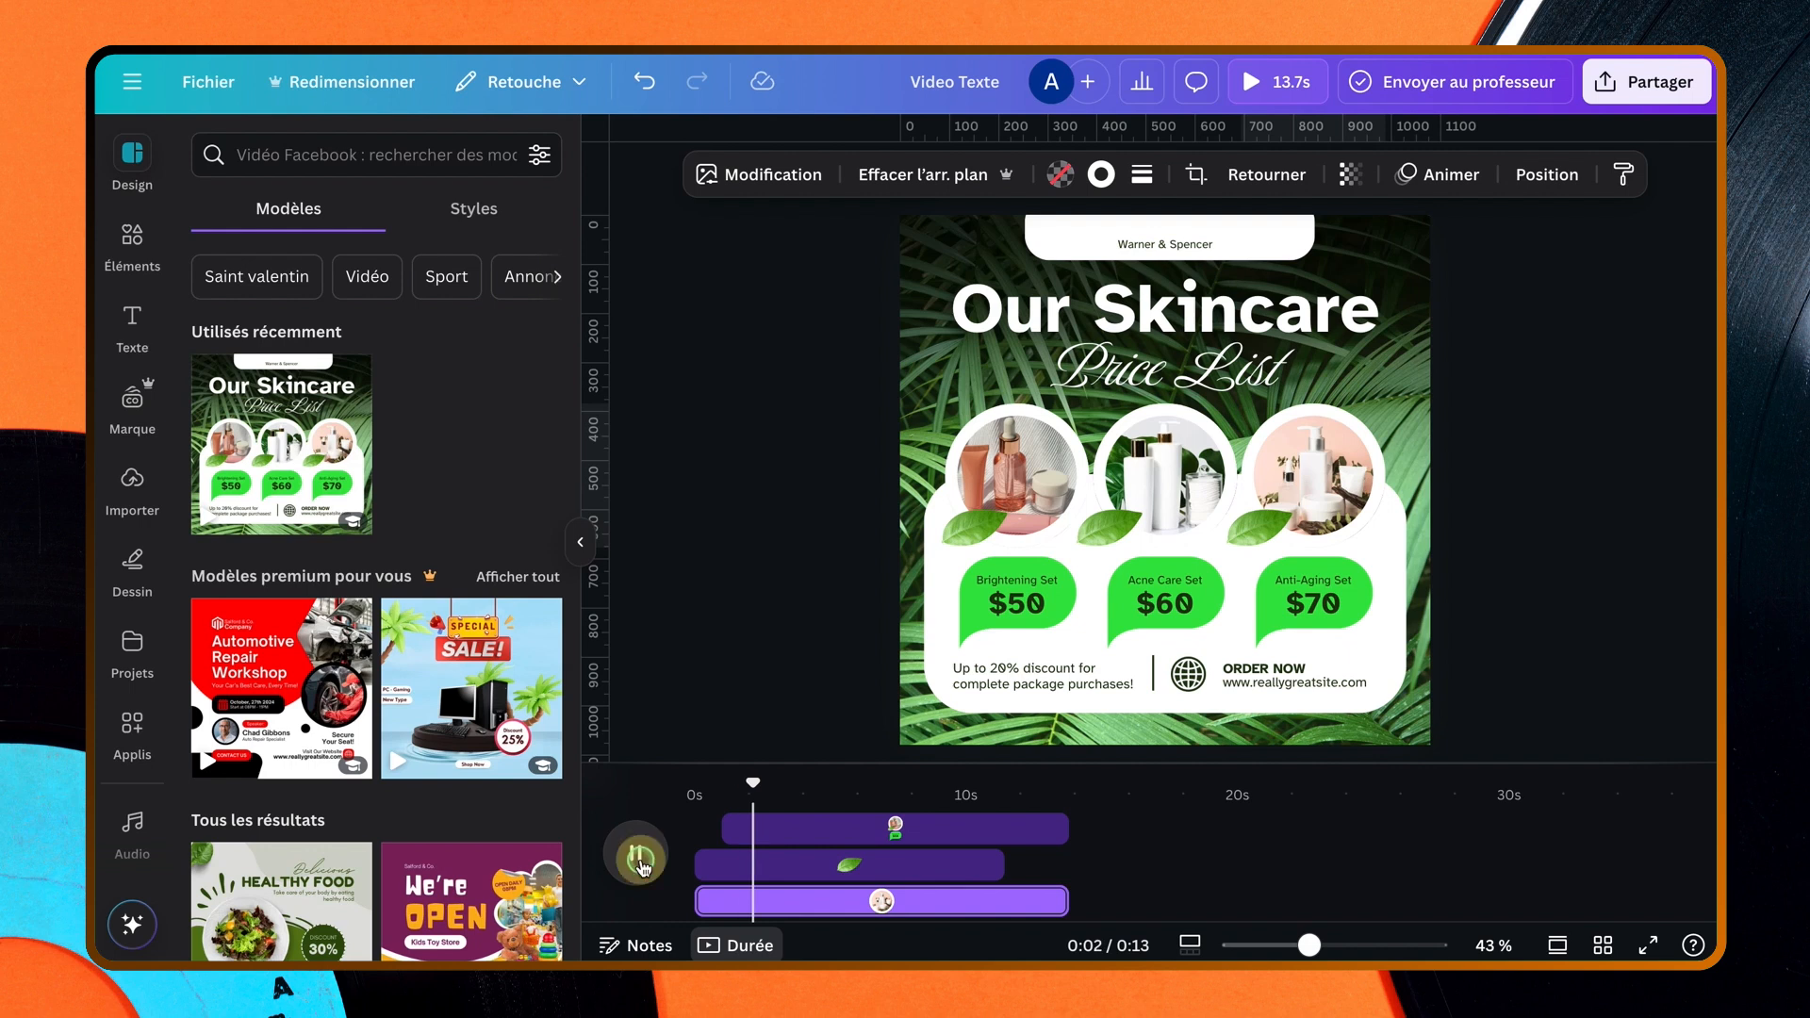
drag(742, 828, 769, 828)
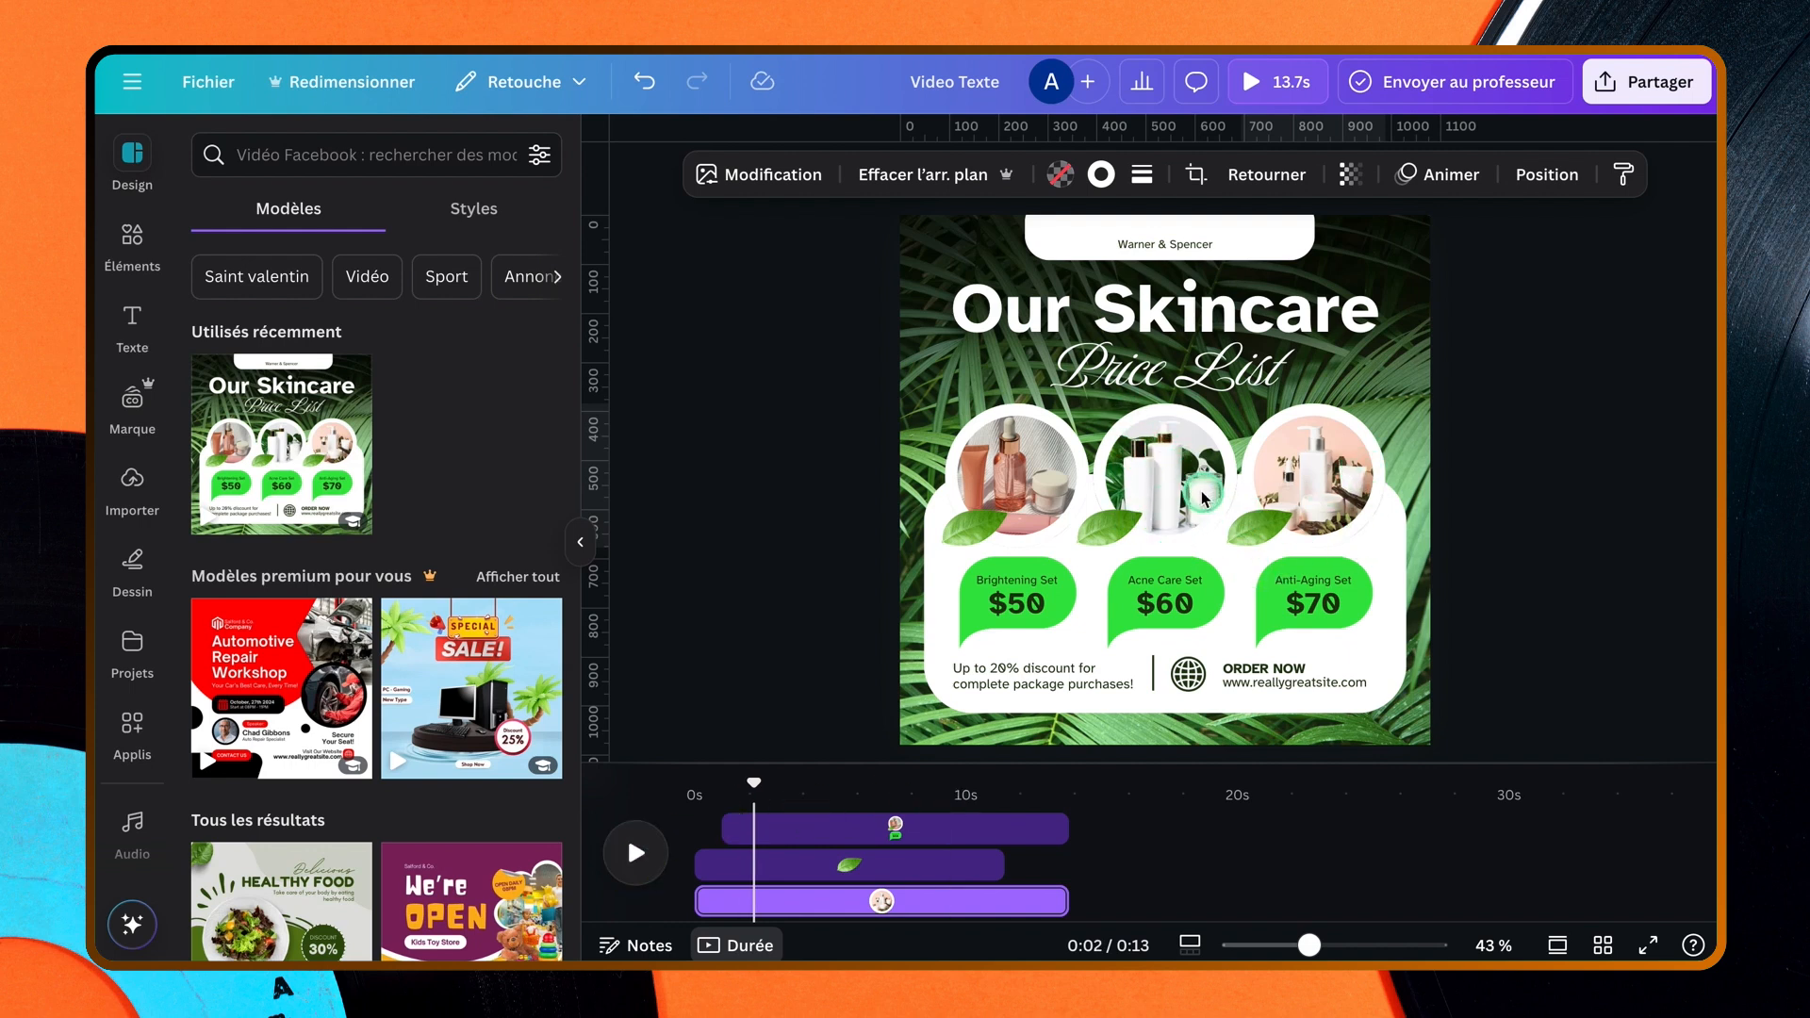
- Group the Acne Care Set photo, leaf, green bubble, name and $60 price, and make the group start at about 2 s
click(1166, 483)
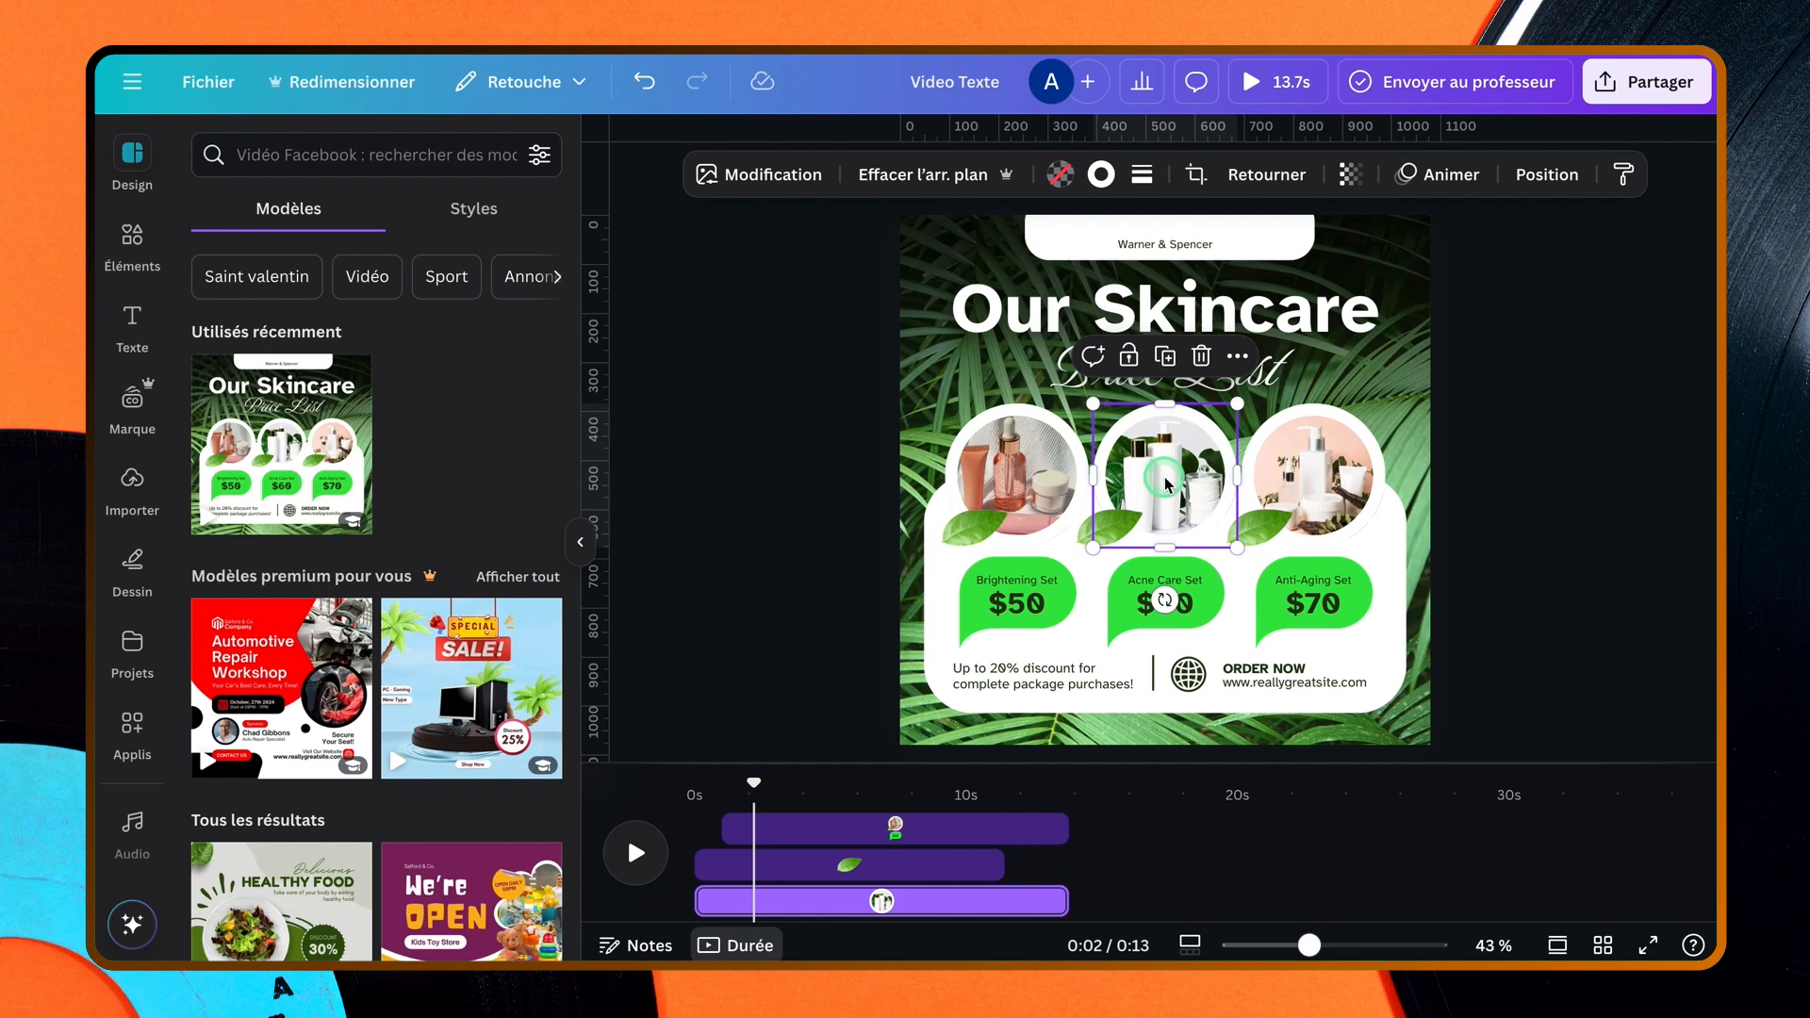
click(1109, 537)
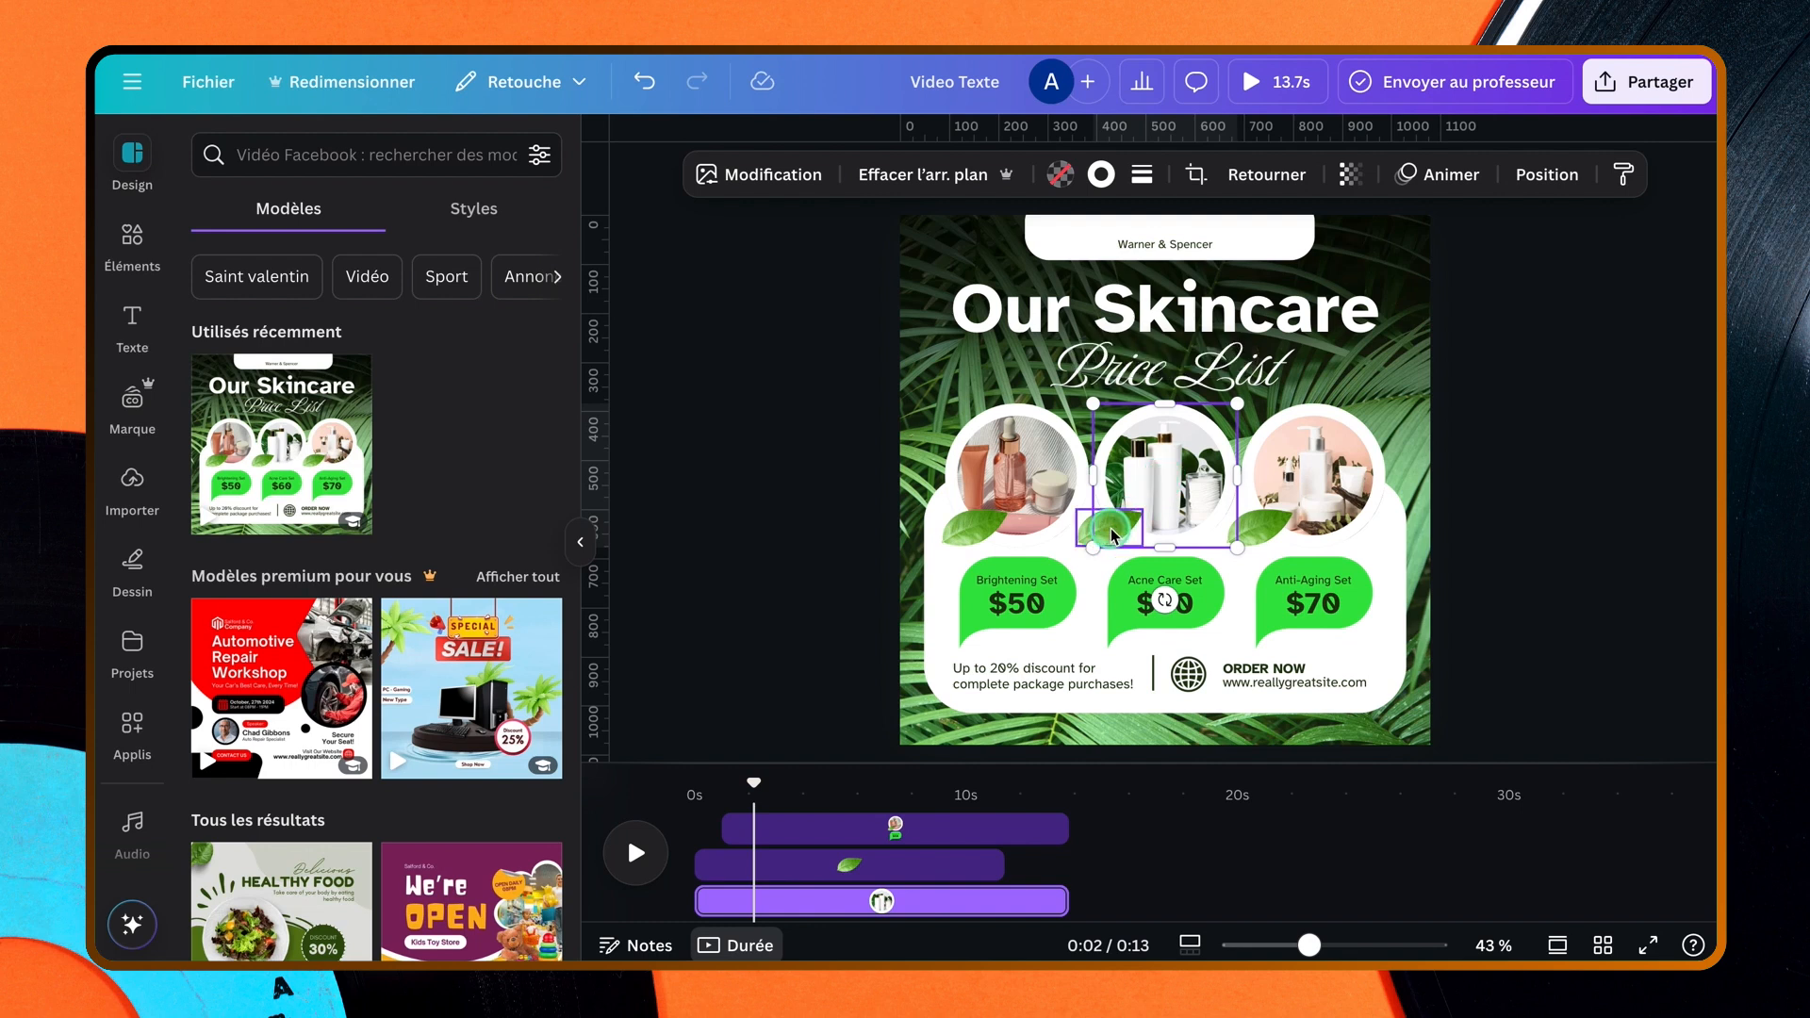
click(1109, 537)
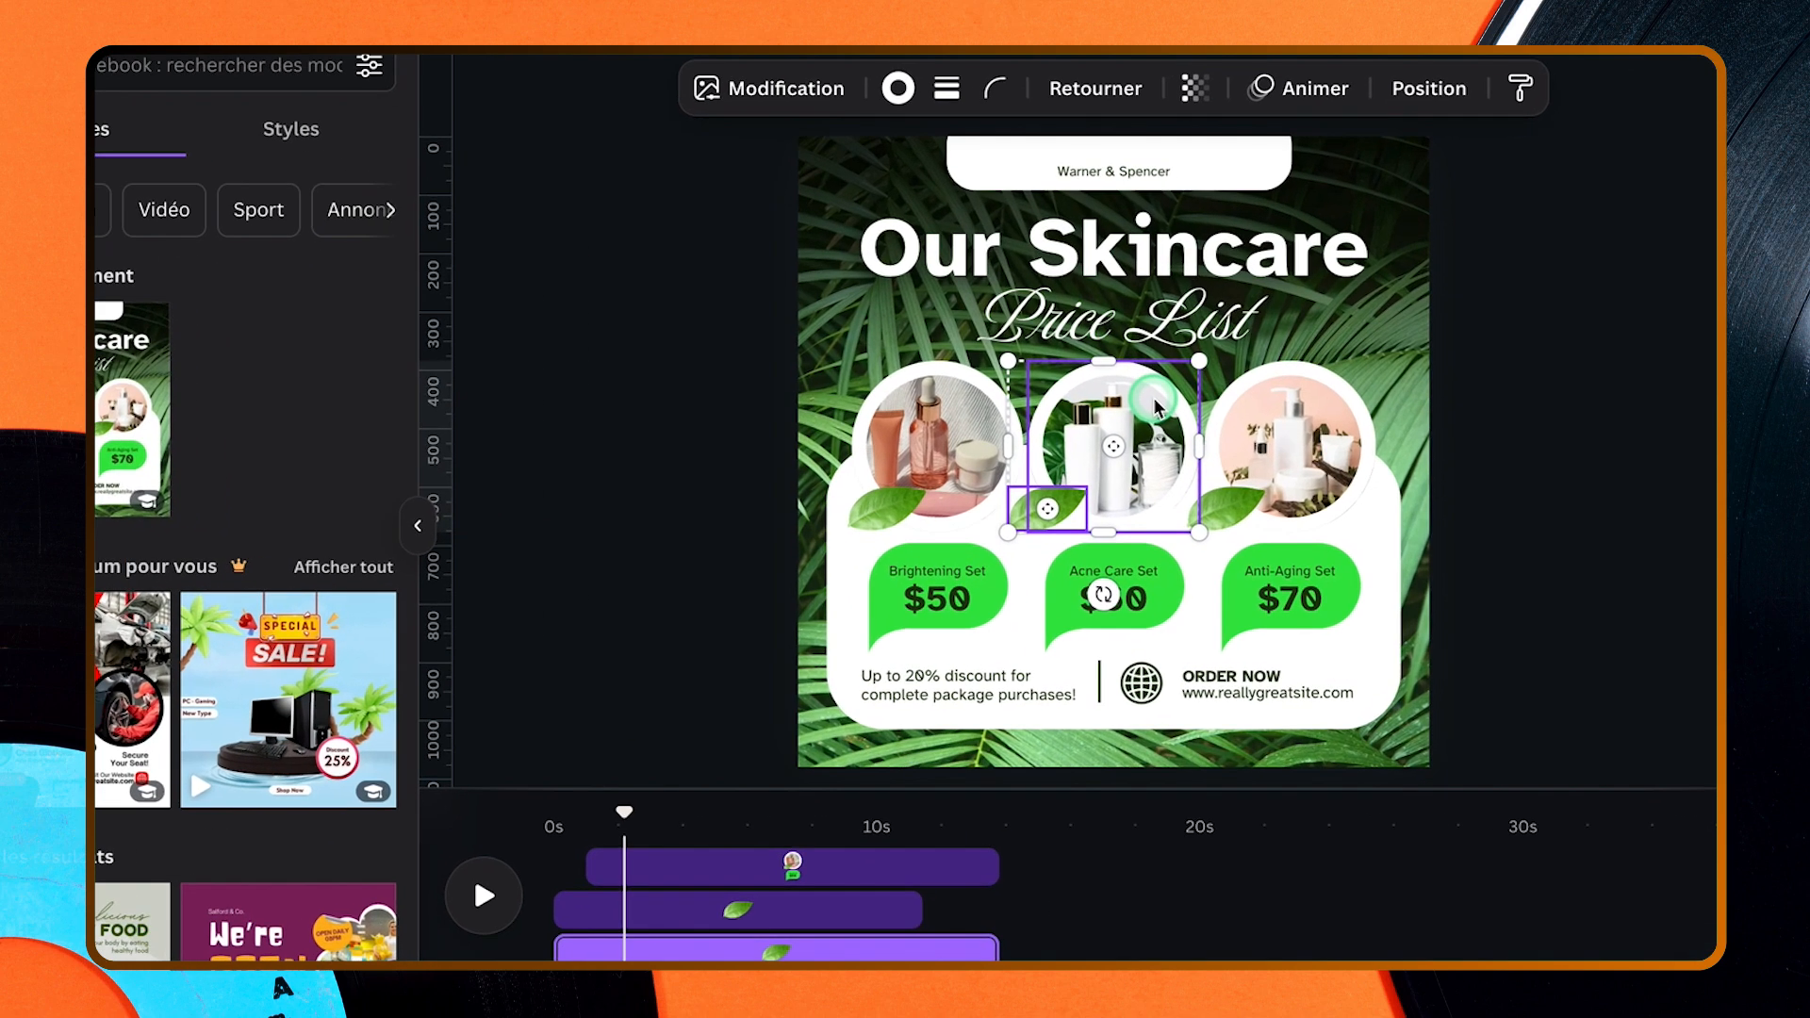
click(1105, 584)
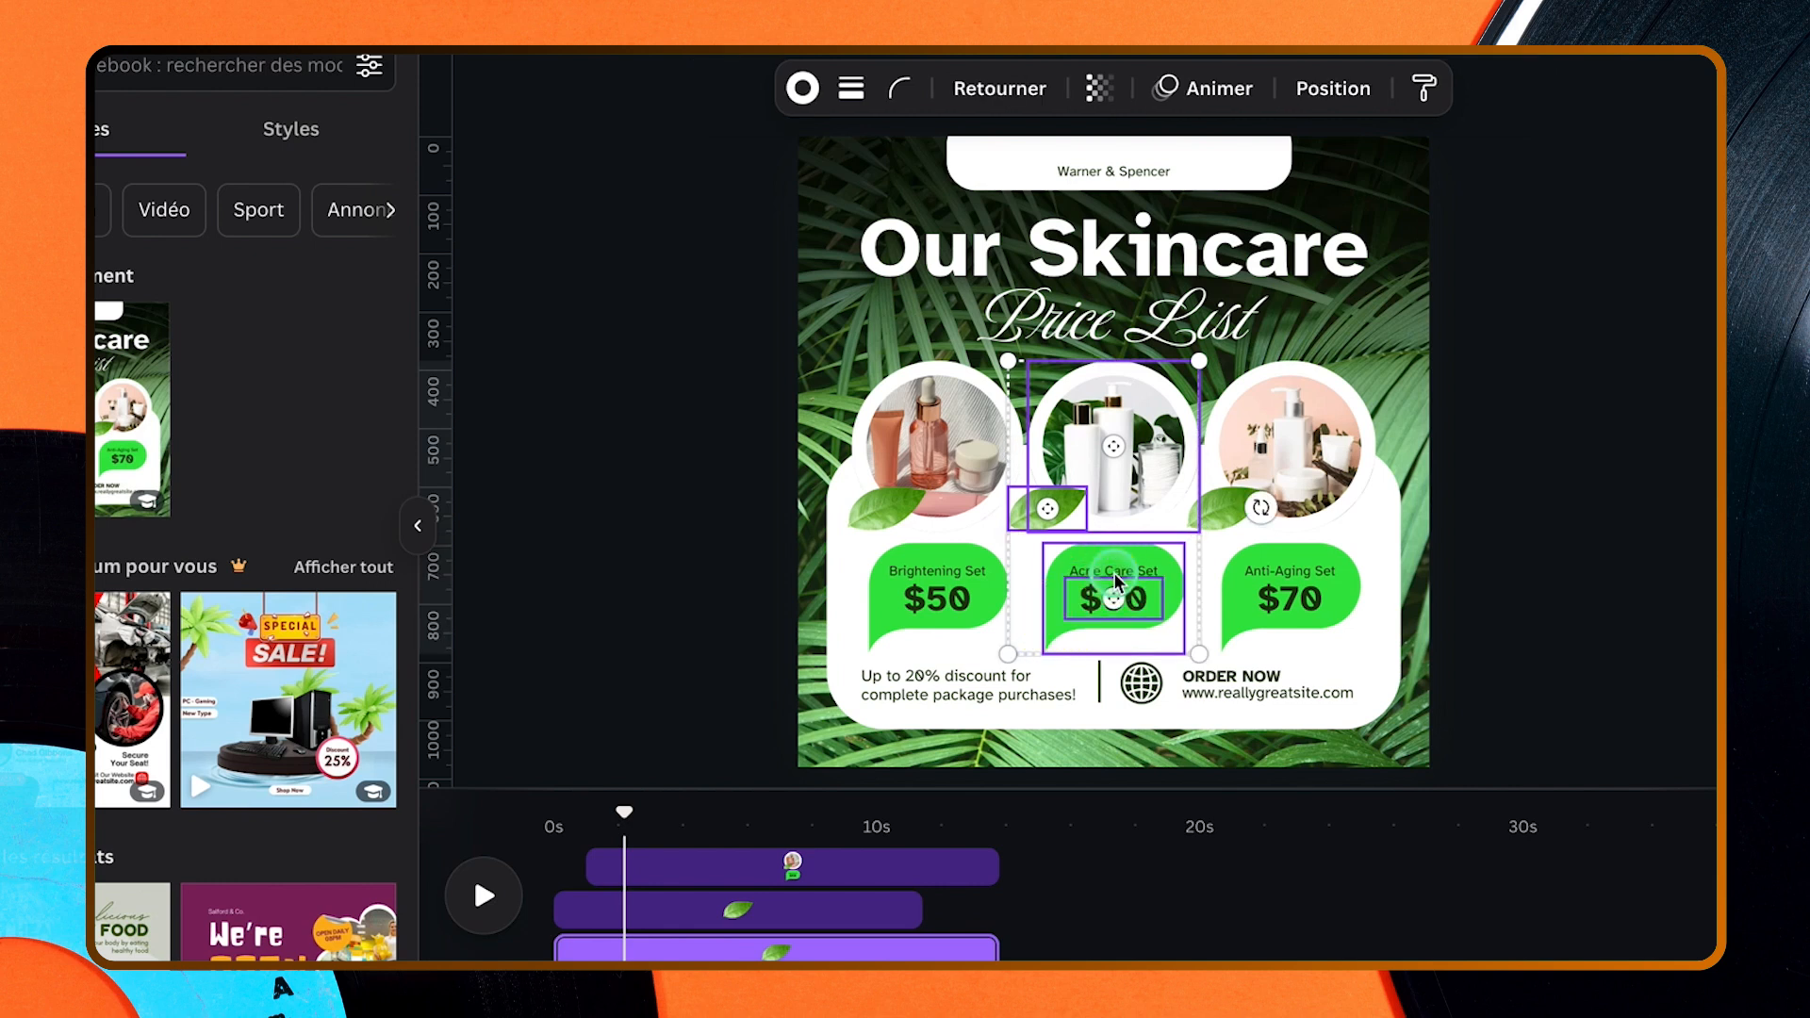
click(1091, 601)
shift+click(1091, 602)
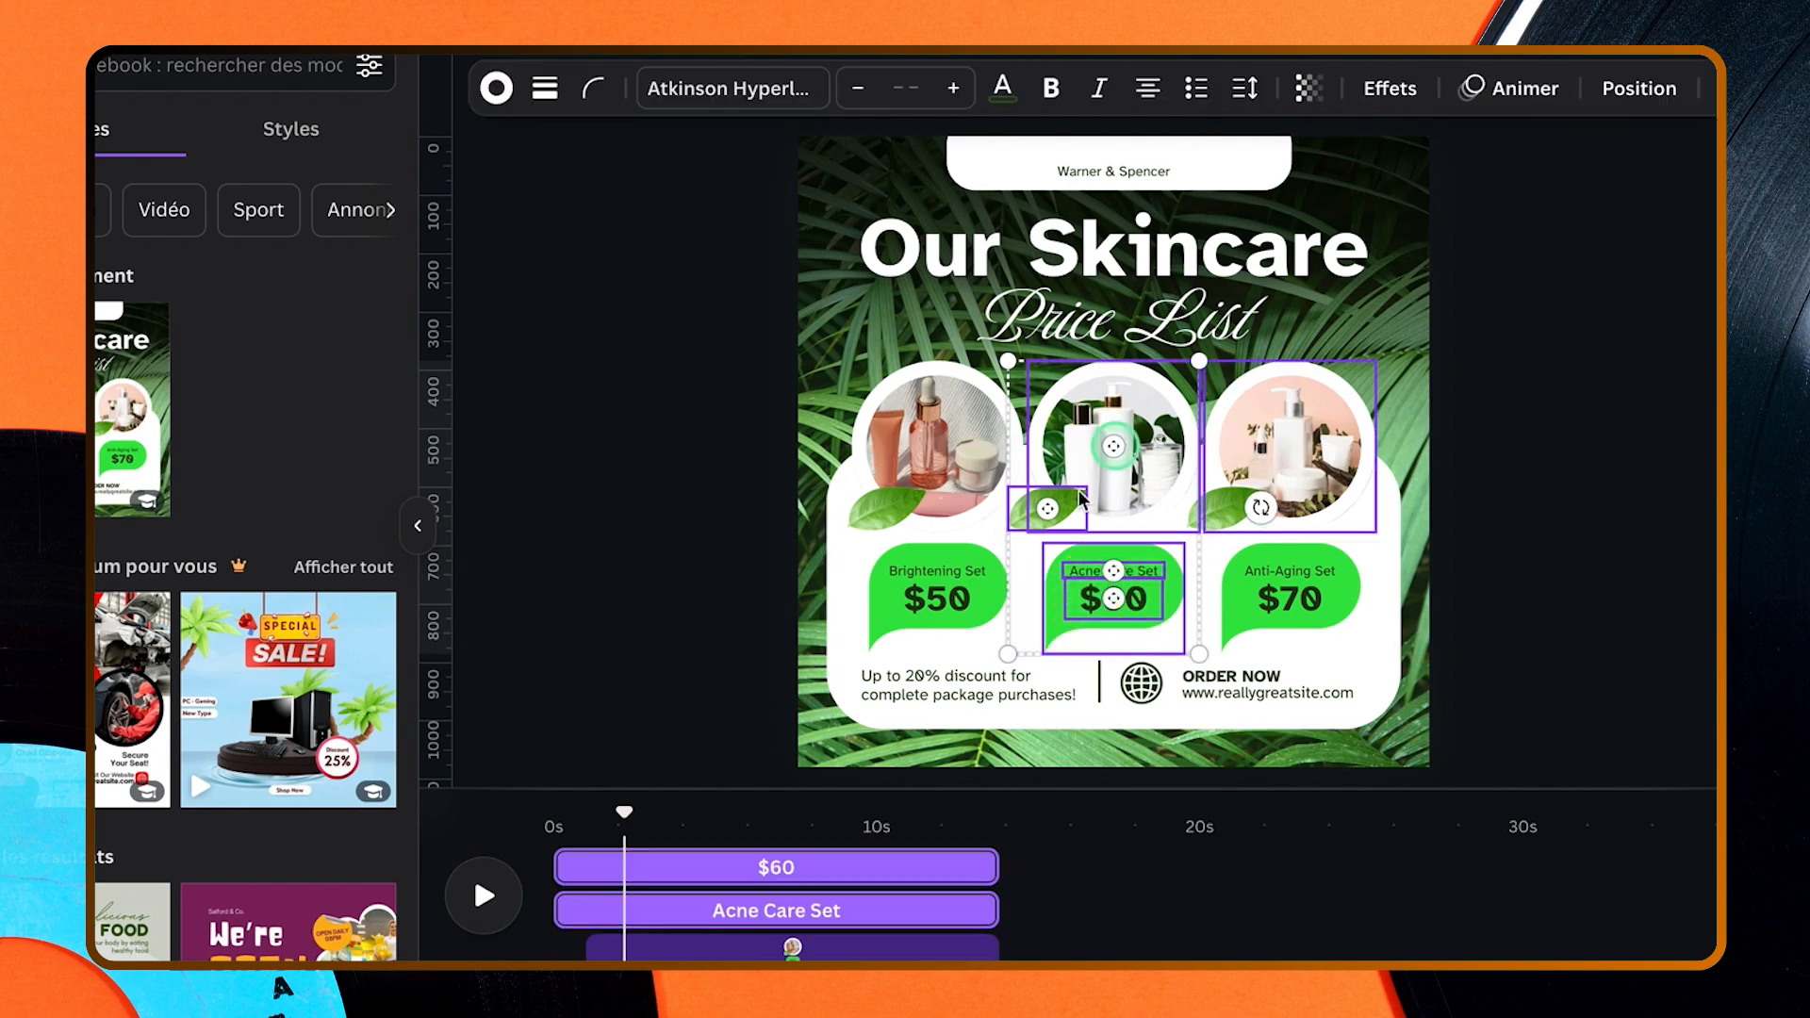
click(1011, 316)
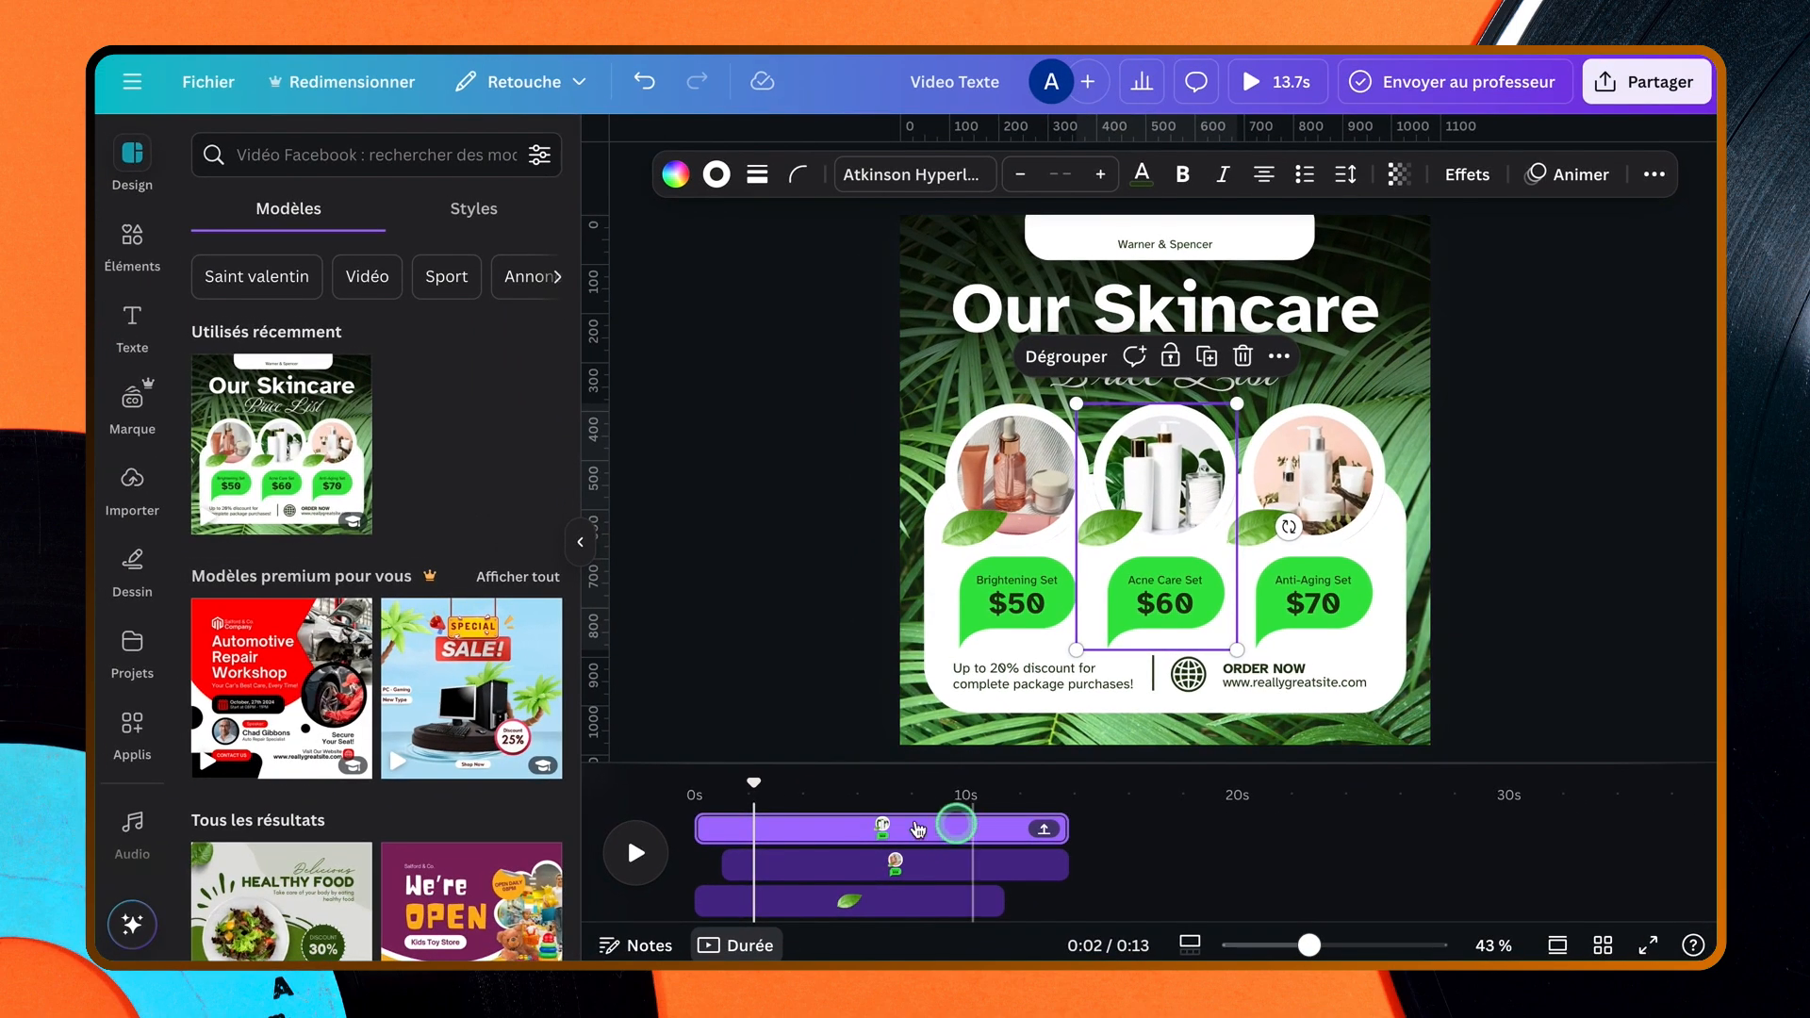
drag(704, 833, 760, 833)
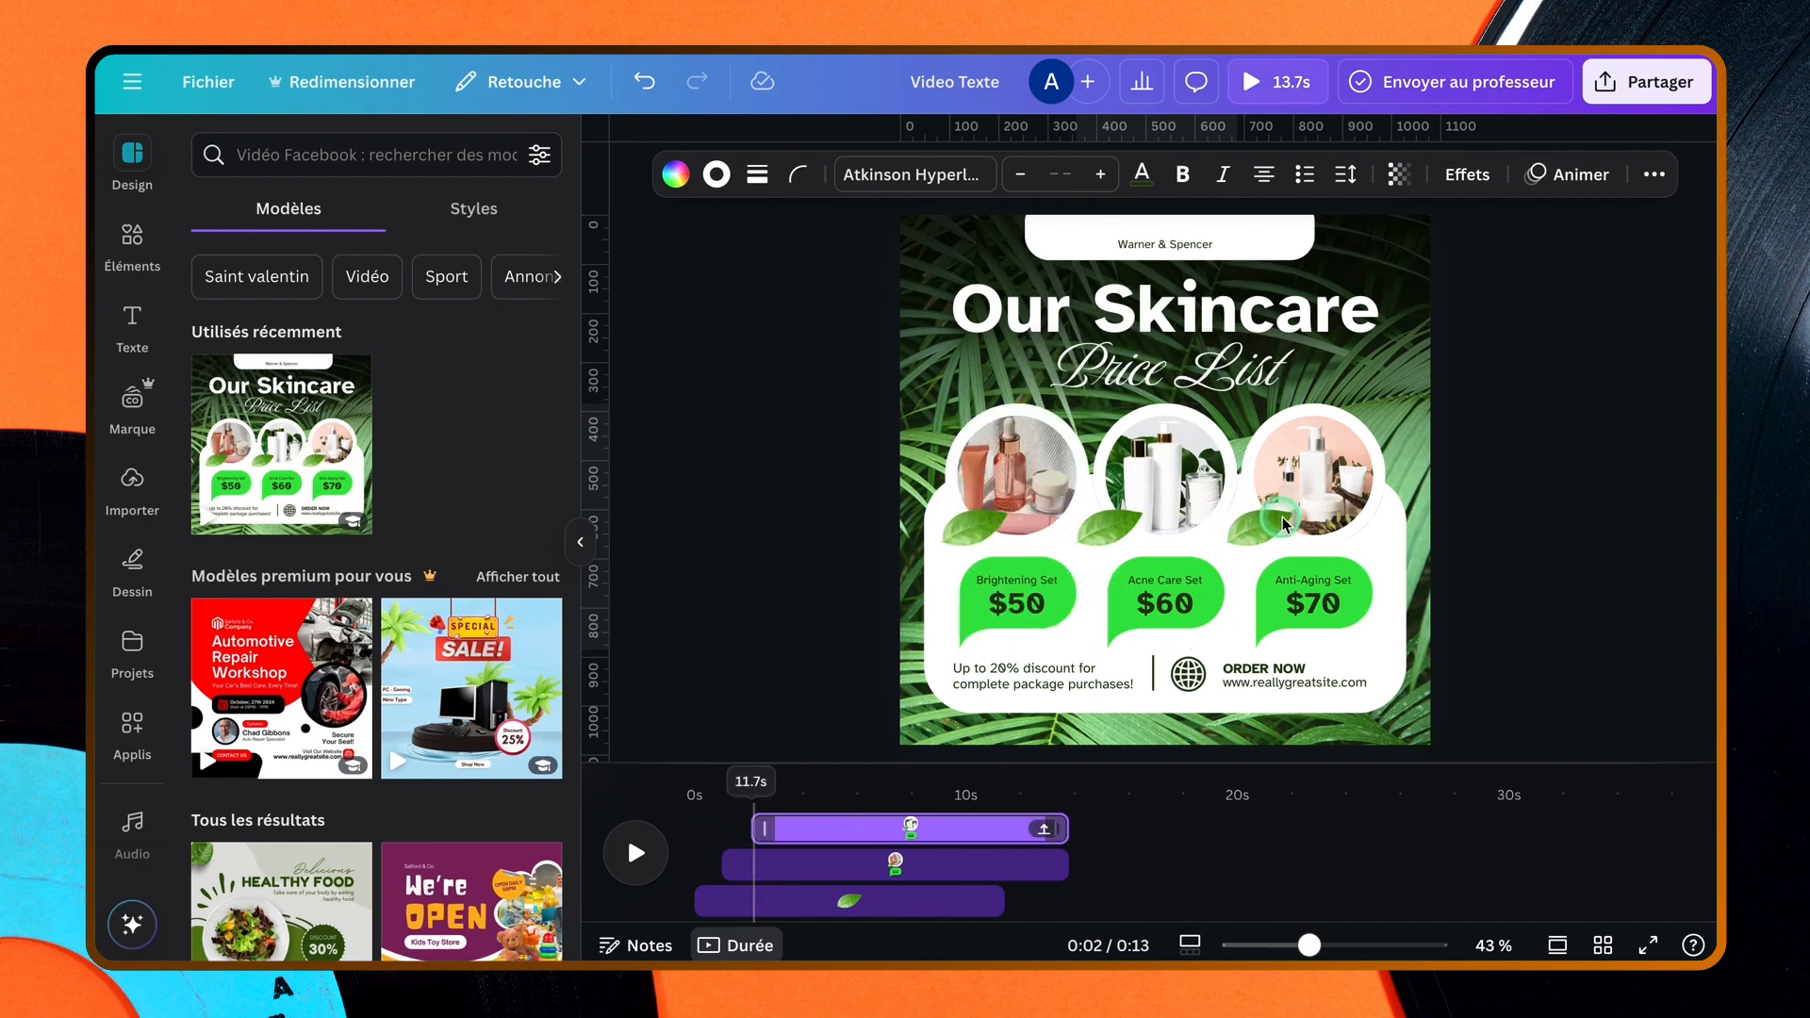
- Group the Anti-Aging Set photo, leaf, green bubble, name and $70 price, and make the group start just past 3 s
click(1284, 524)
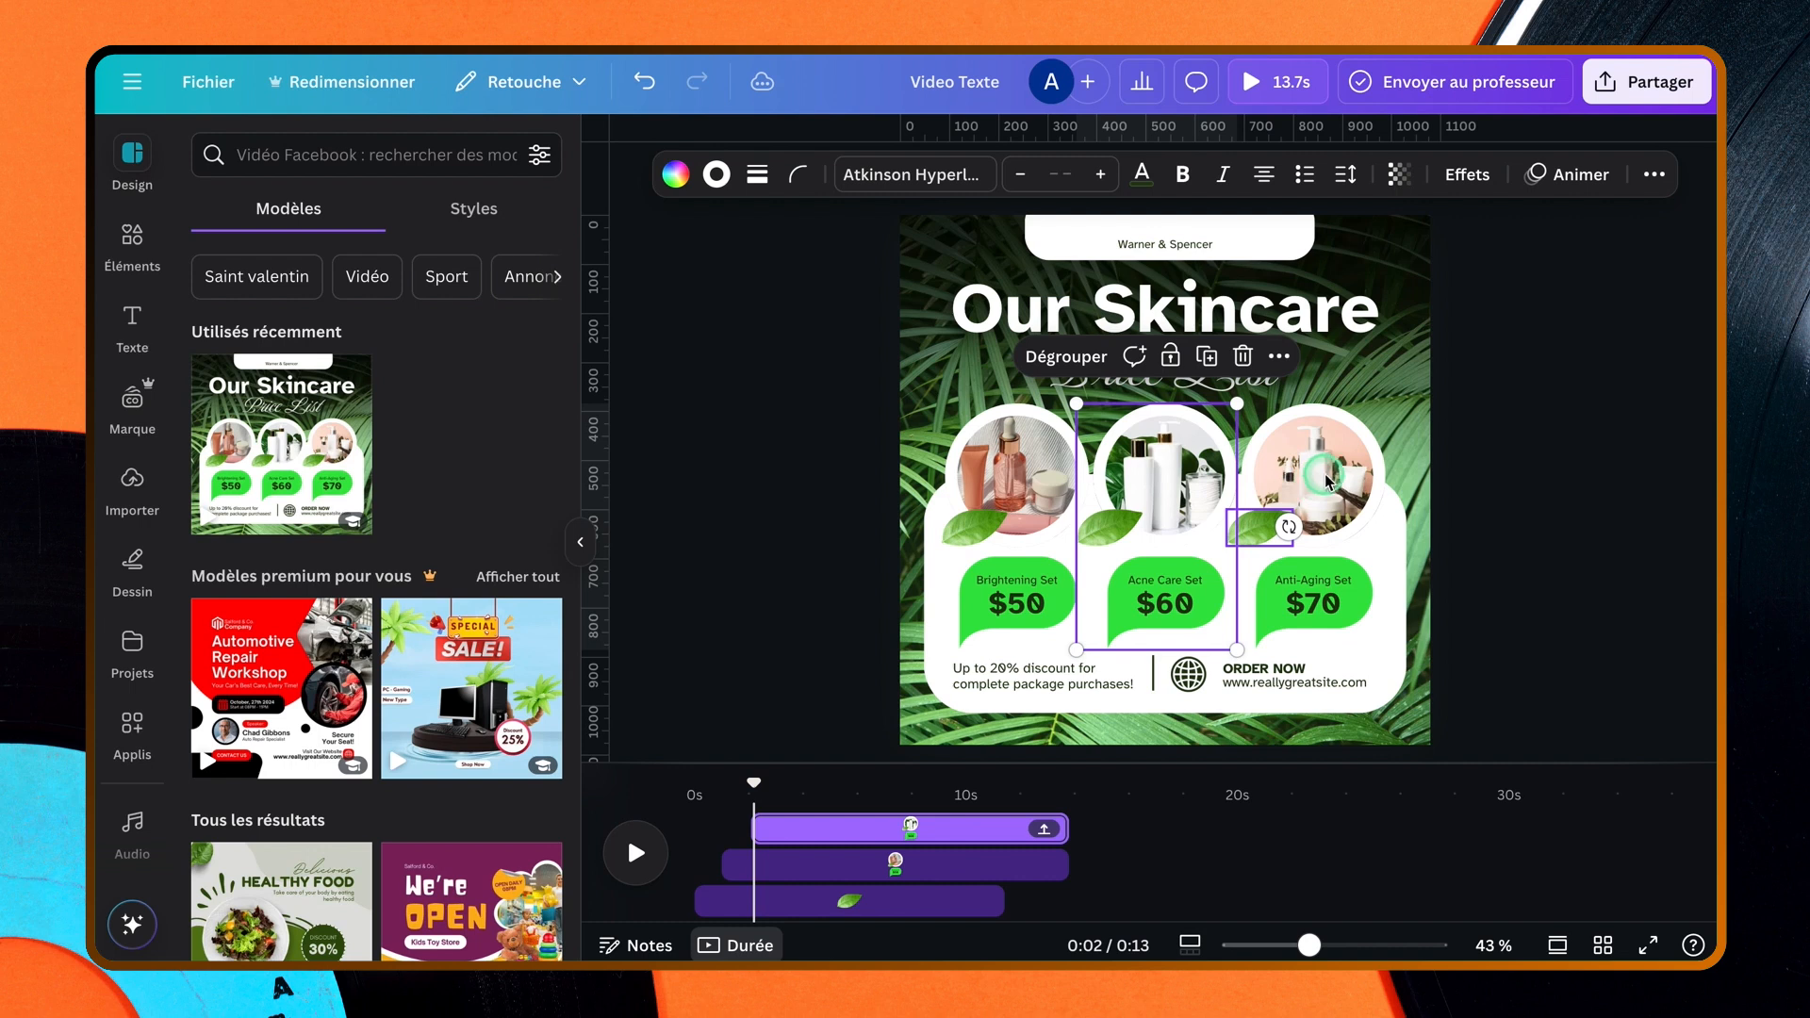
click(1262, 530)
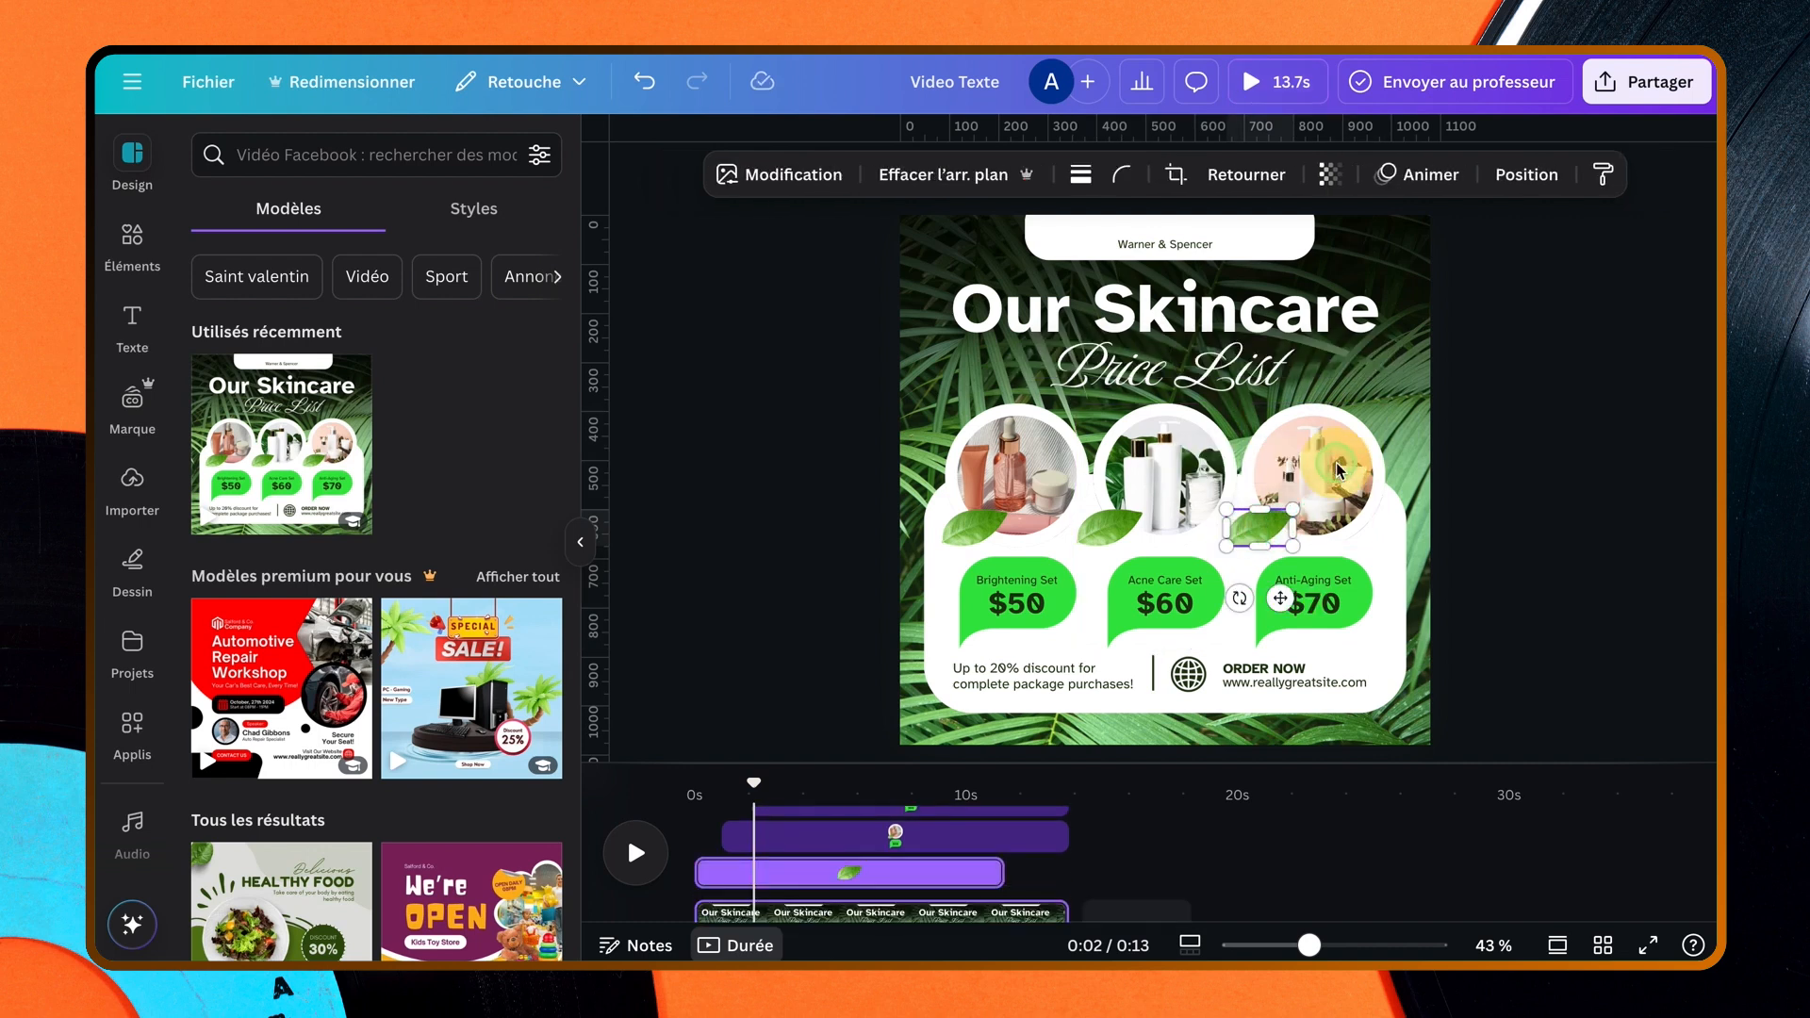
shift+click(1303, 488)
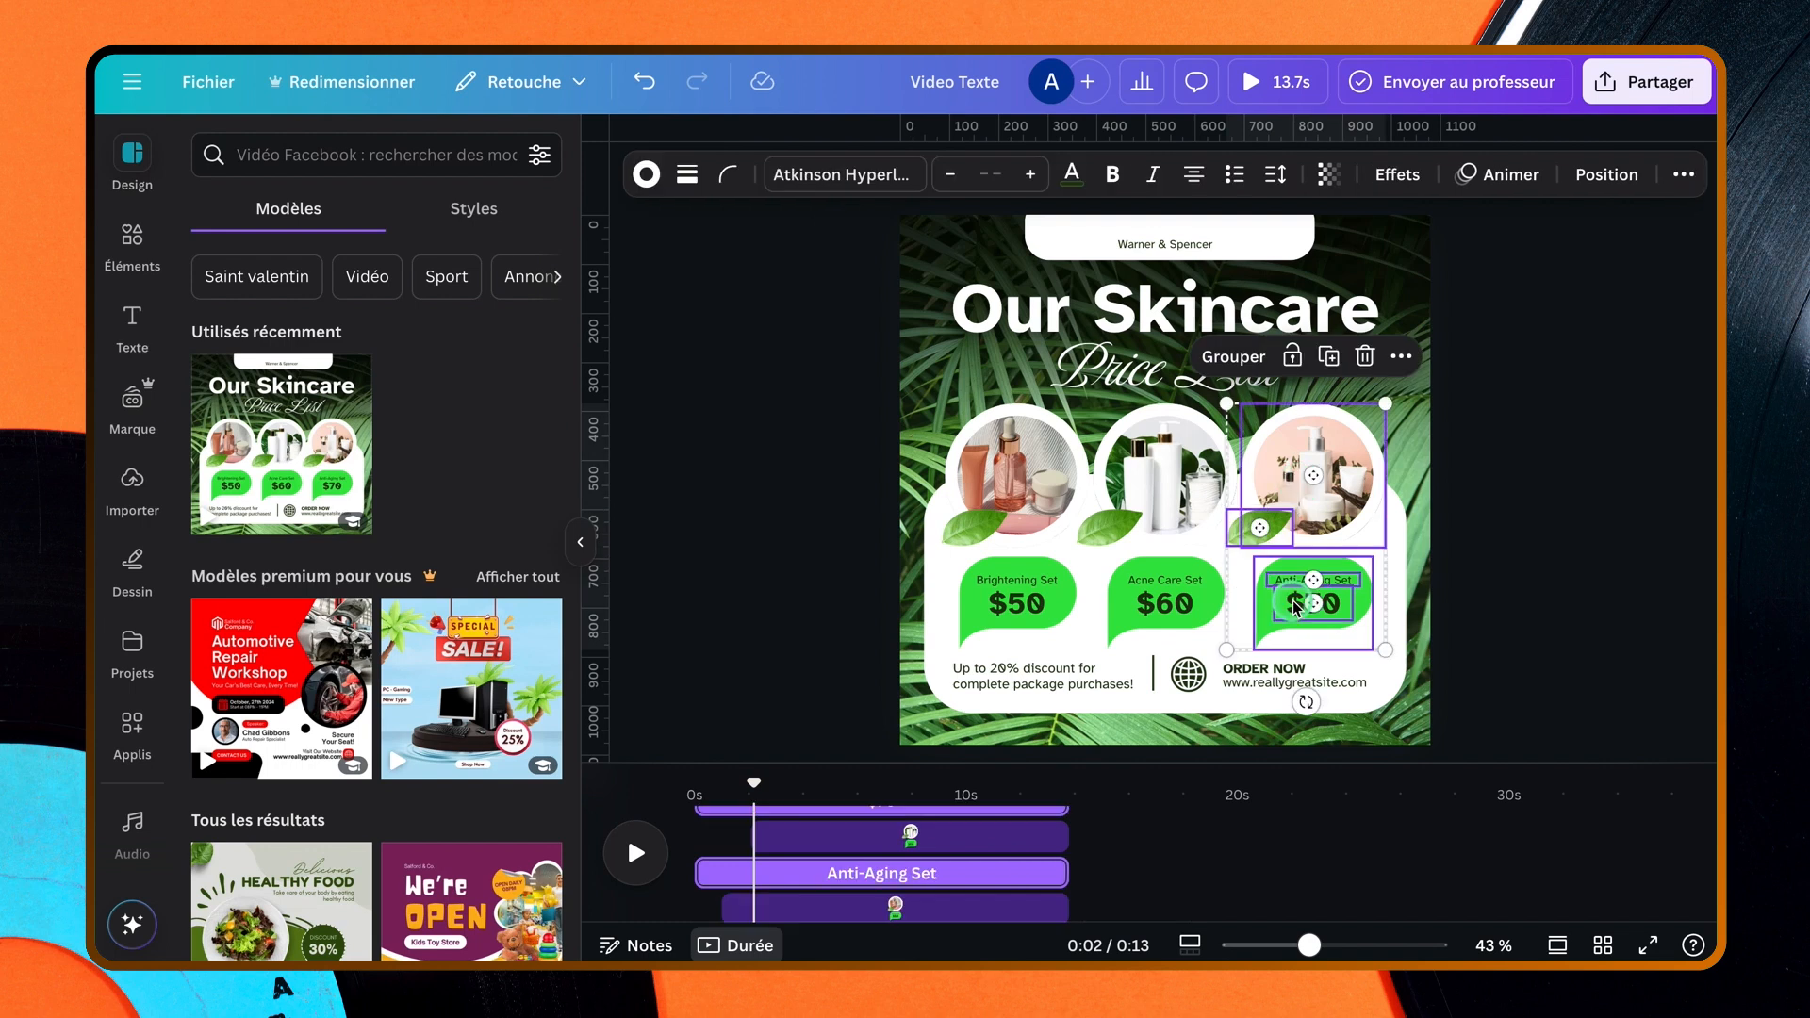
click(1230, 361)
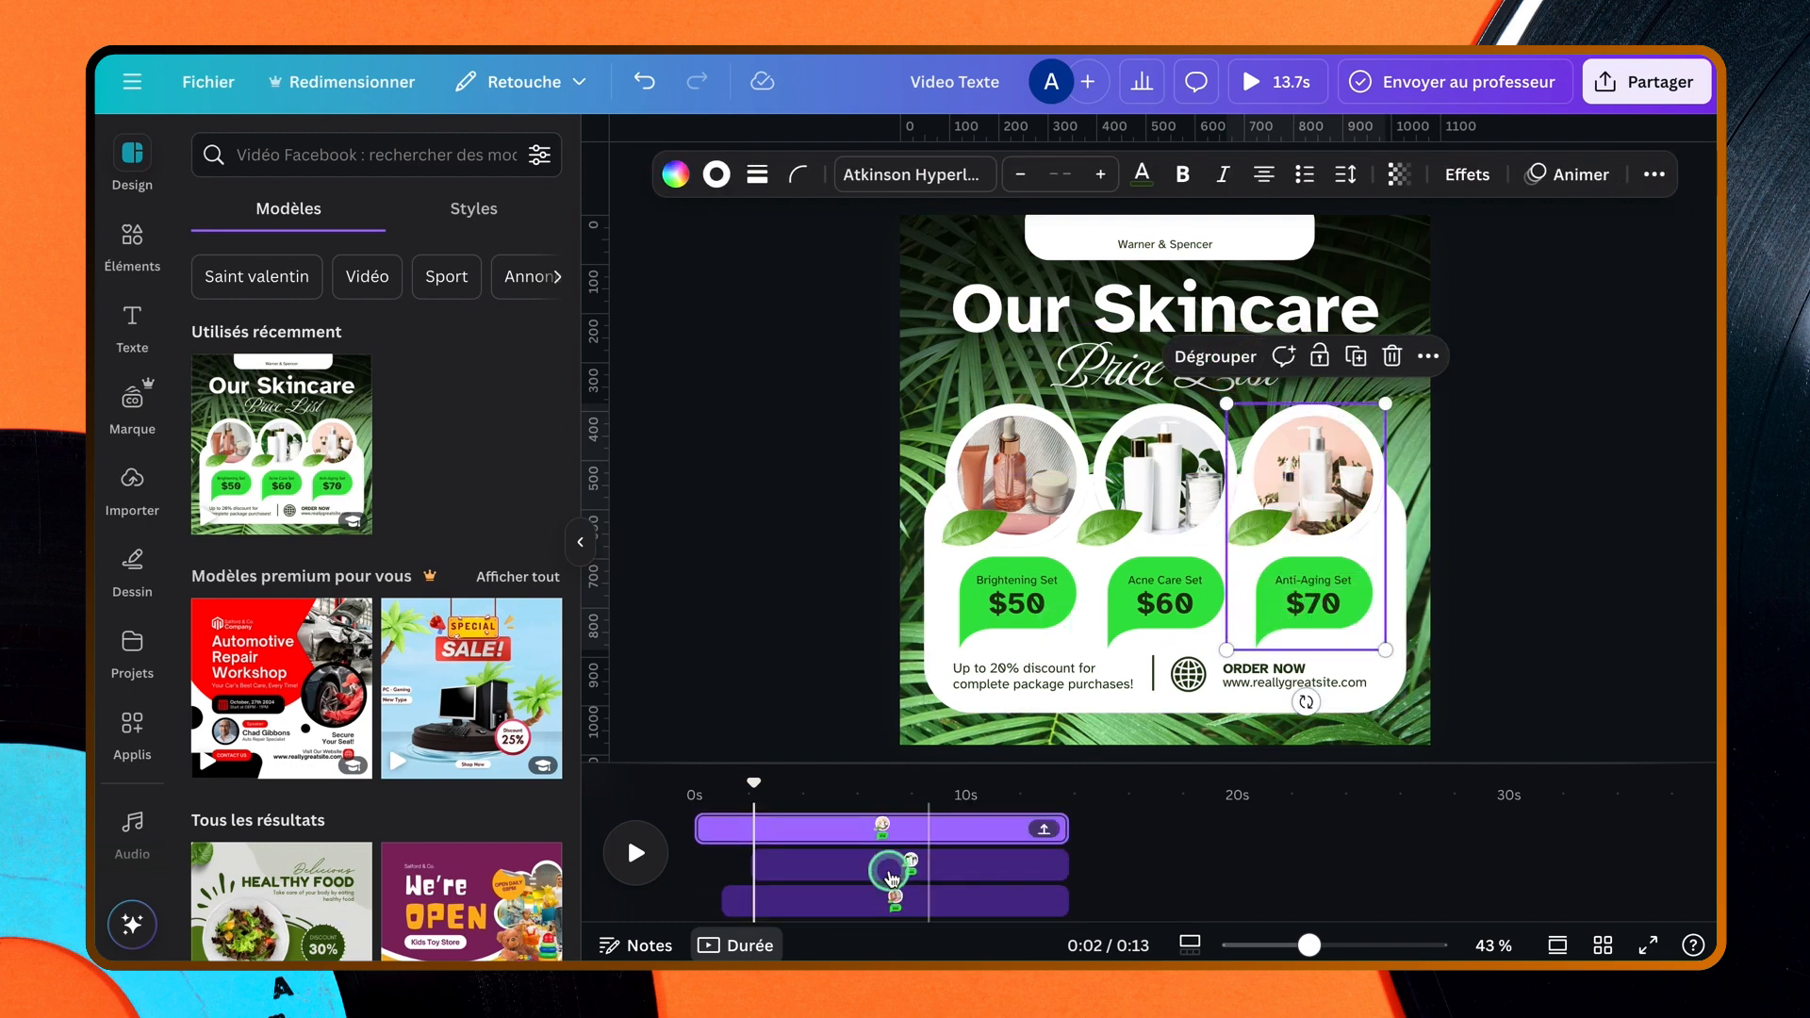
drag(704, 828, 789, 840)
- Scrub from about 5 s back to 0 s and play the video to check when the three product groups appear
click(837, 783)
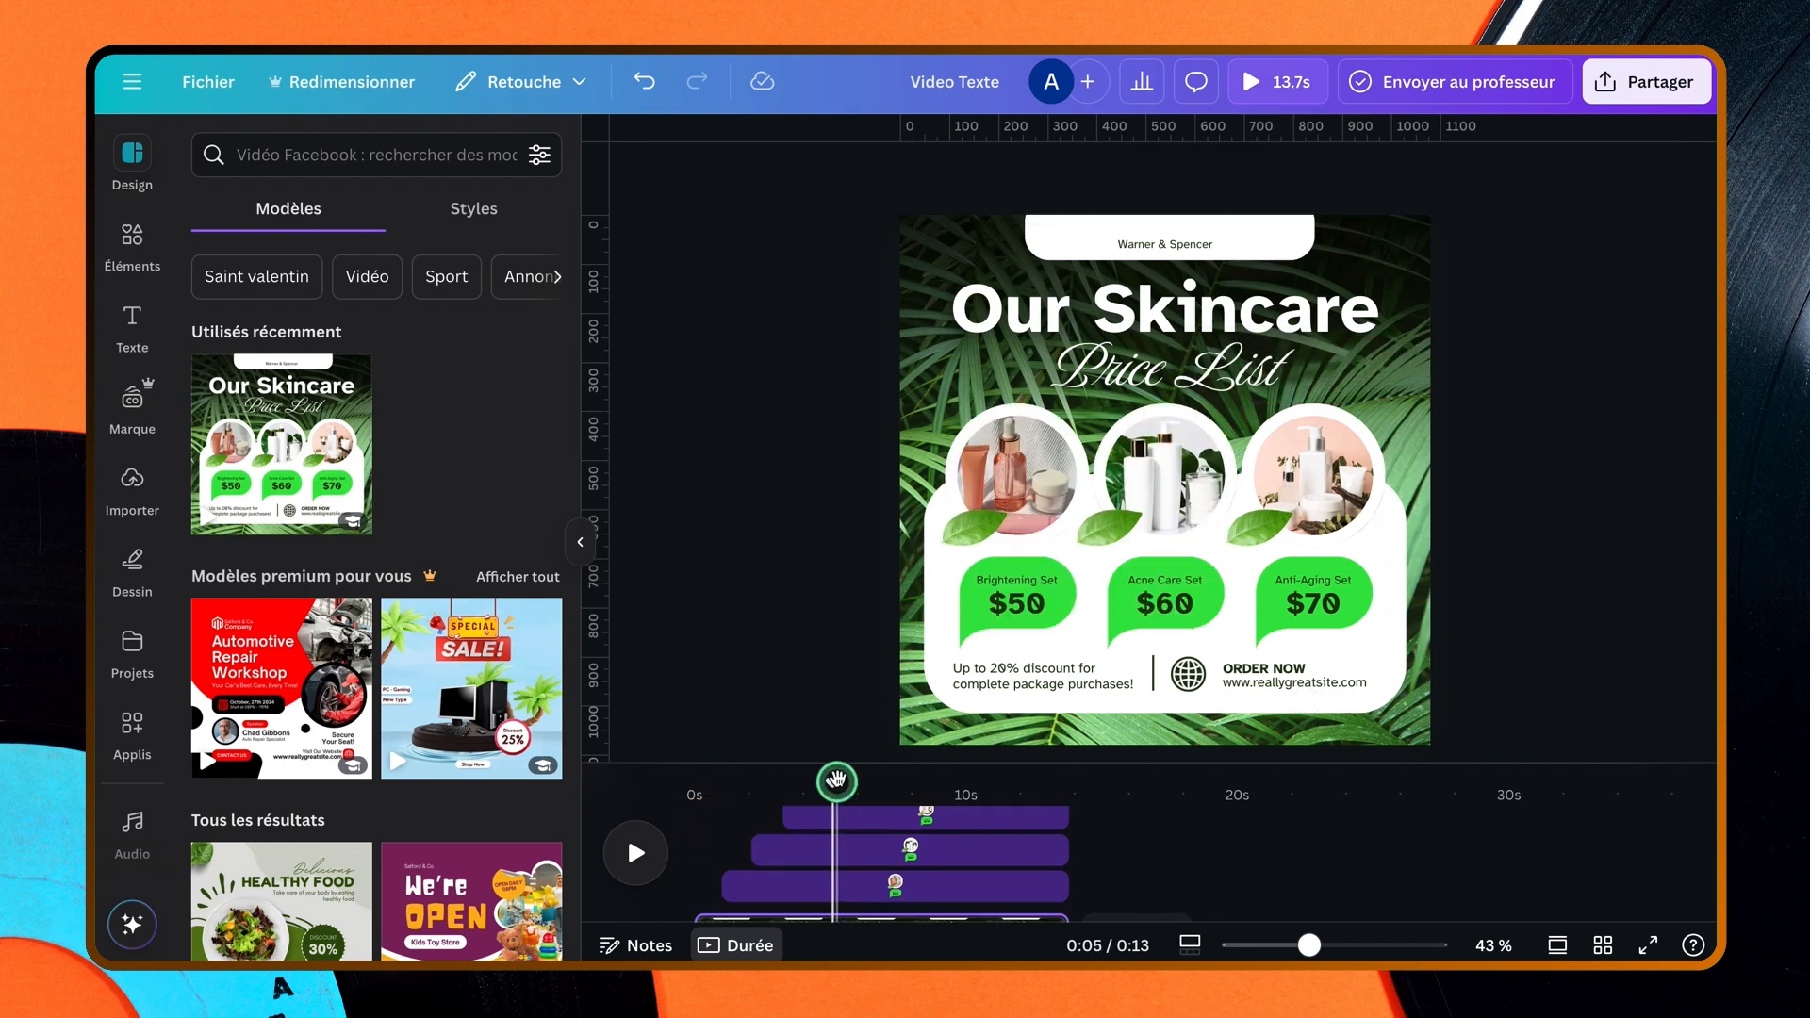
drag(835, 783, 682, 799)
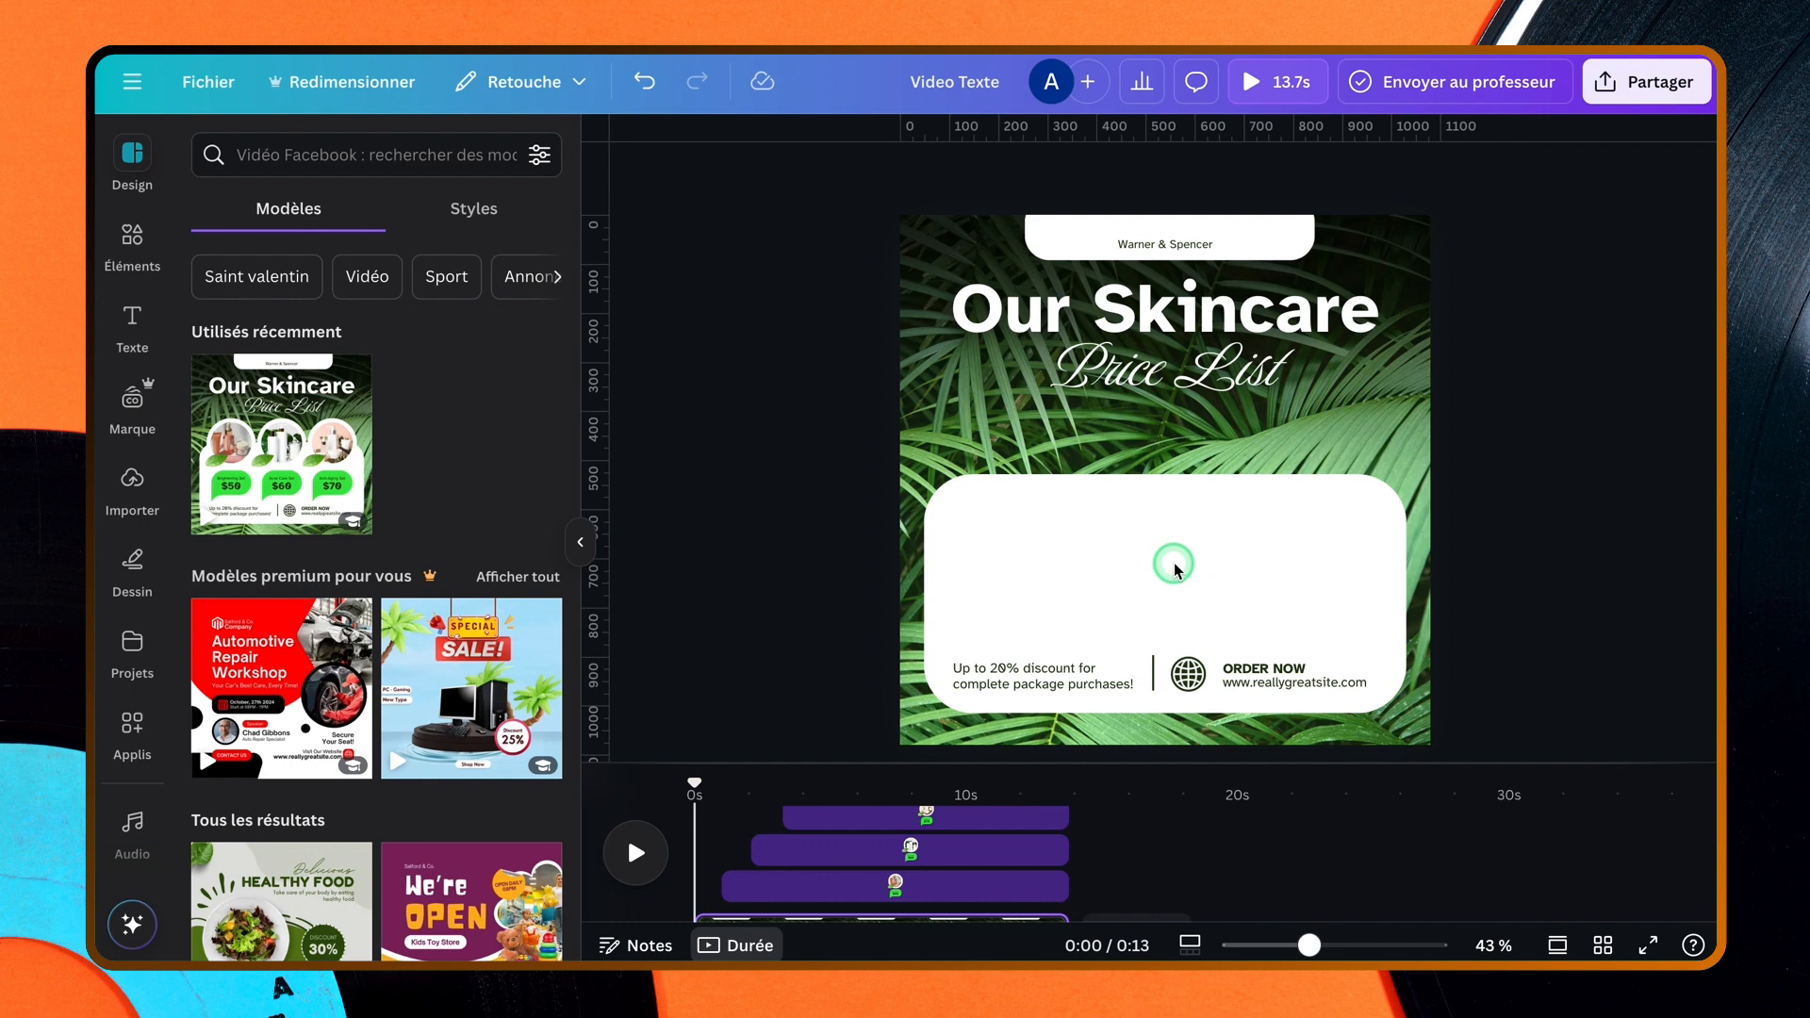
click(754, 896)
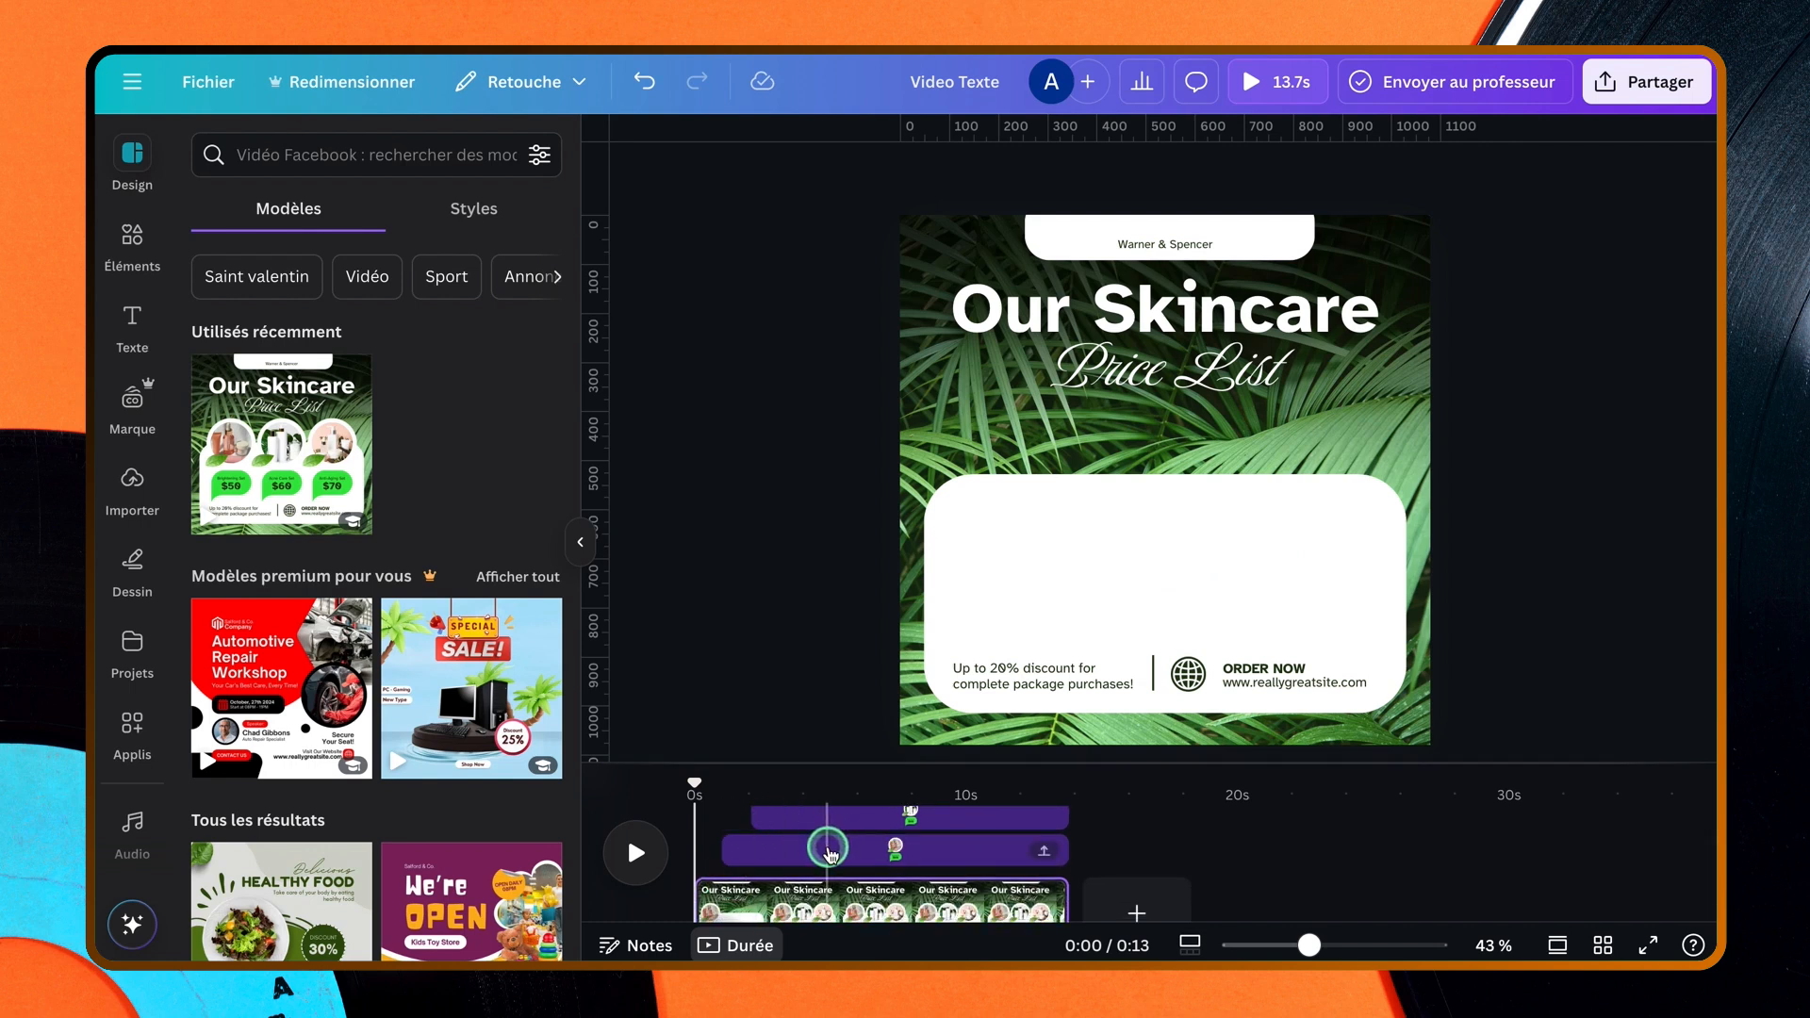
scroll(827, 853, up, 2)
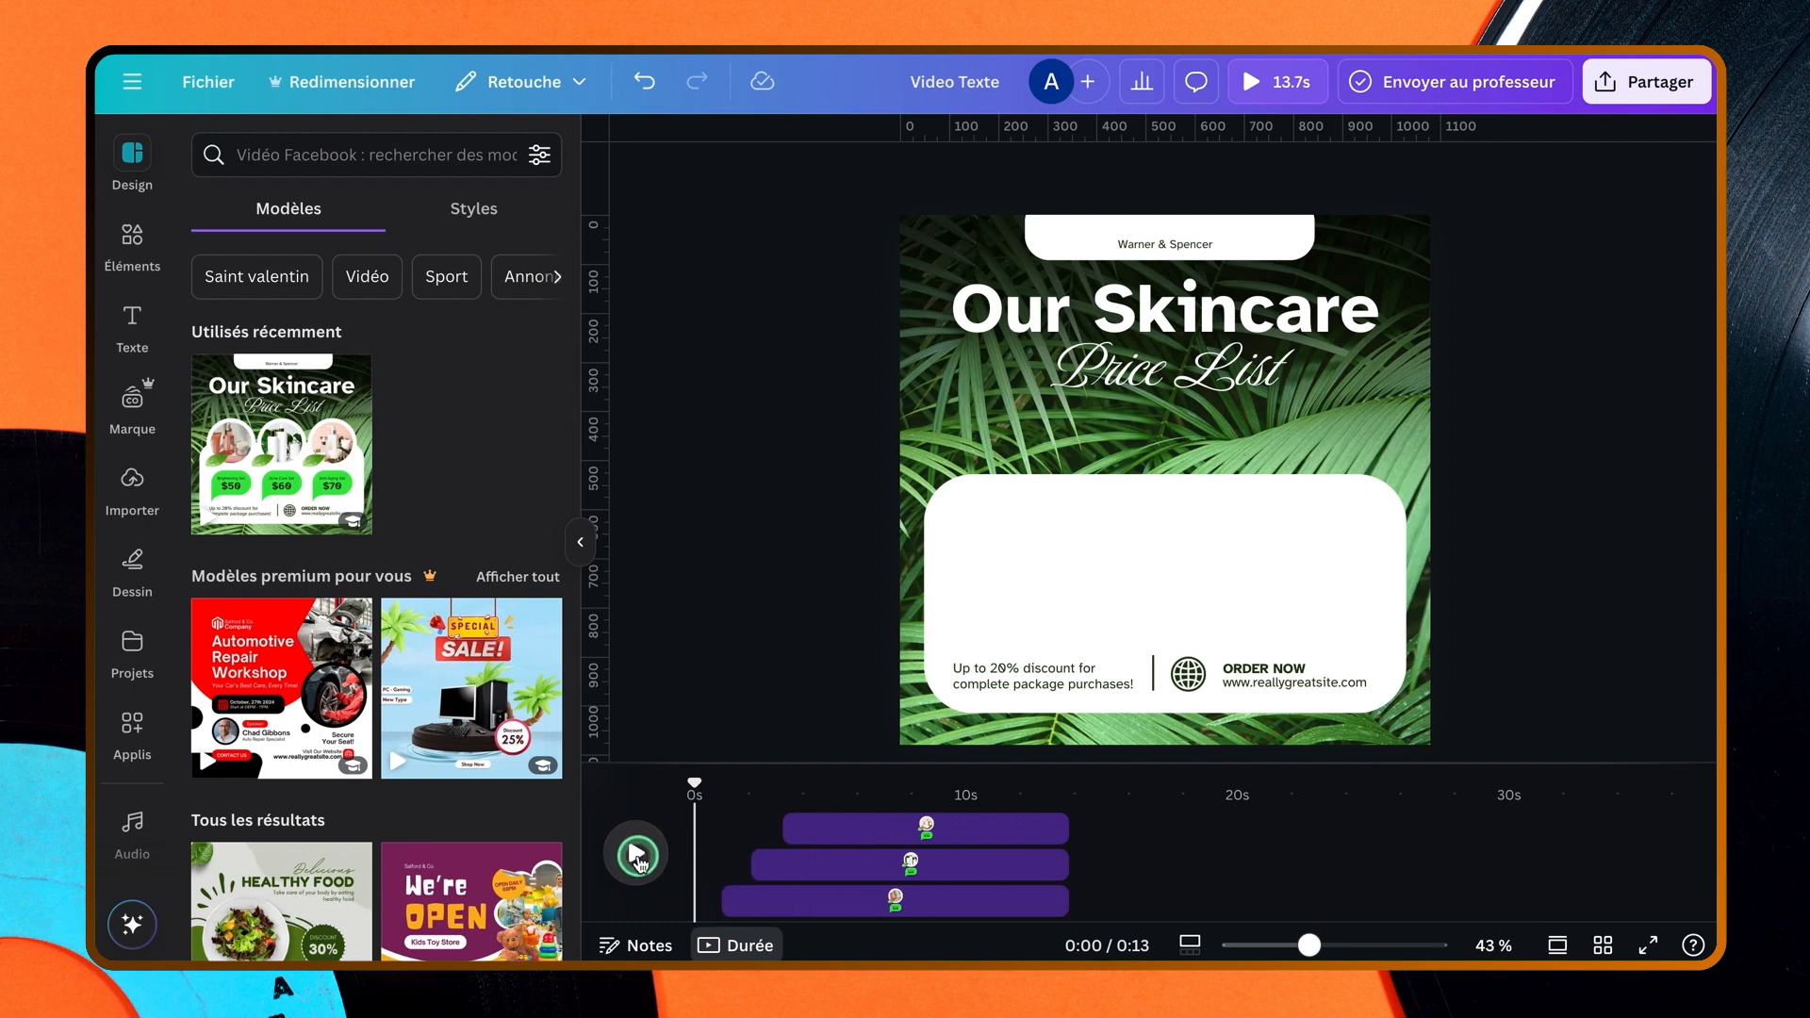
click(637, 856)
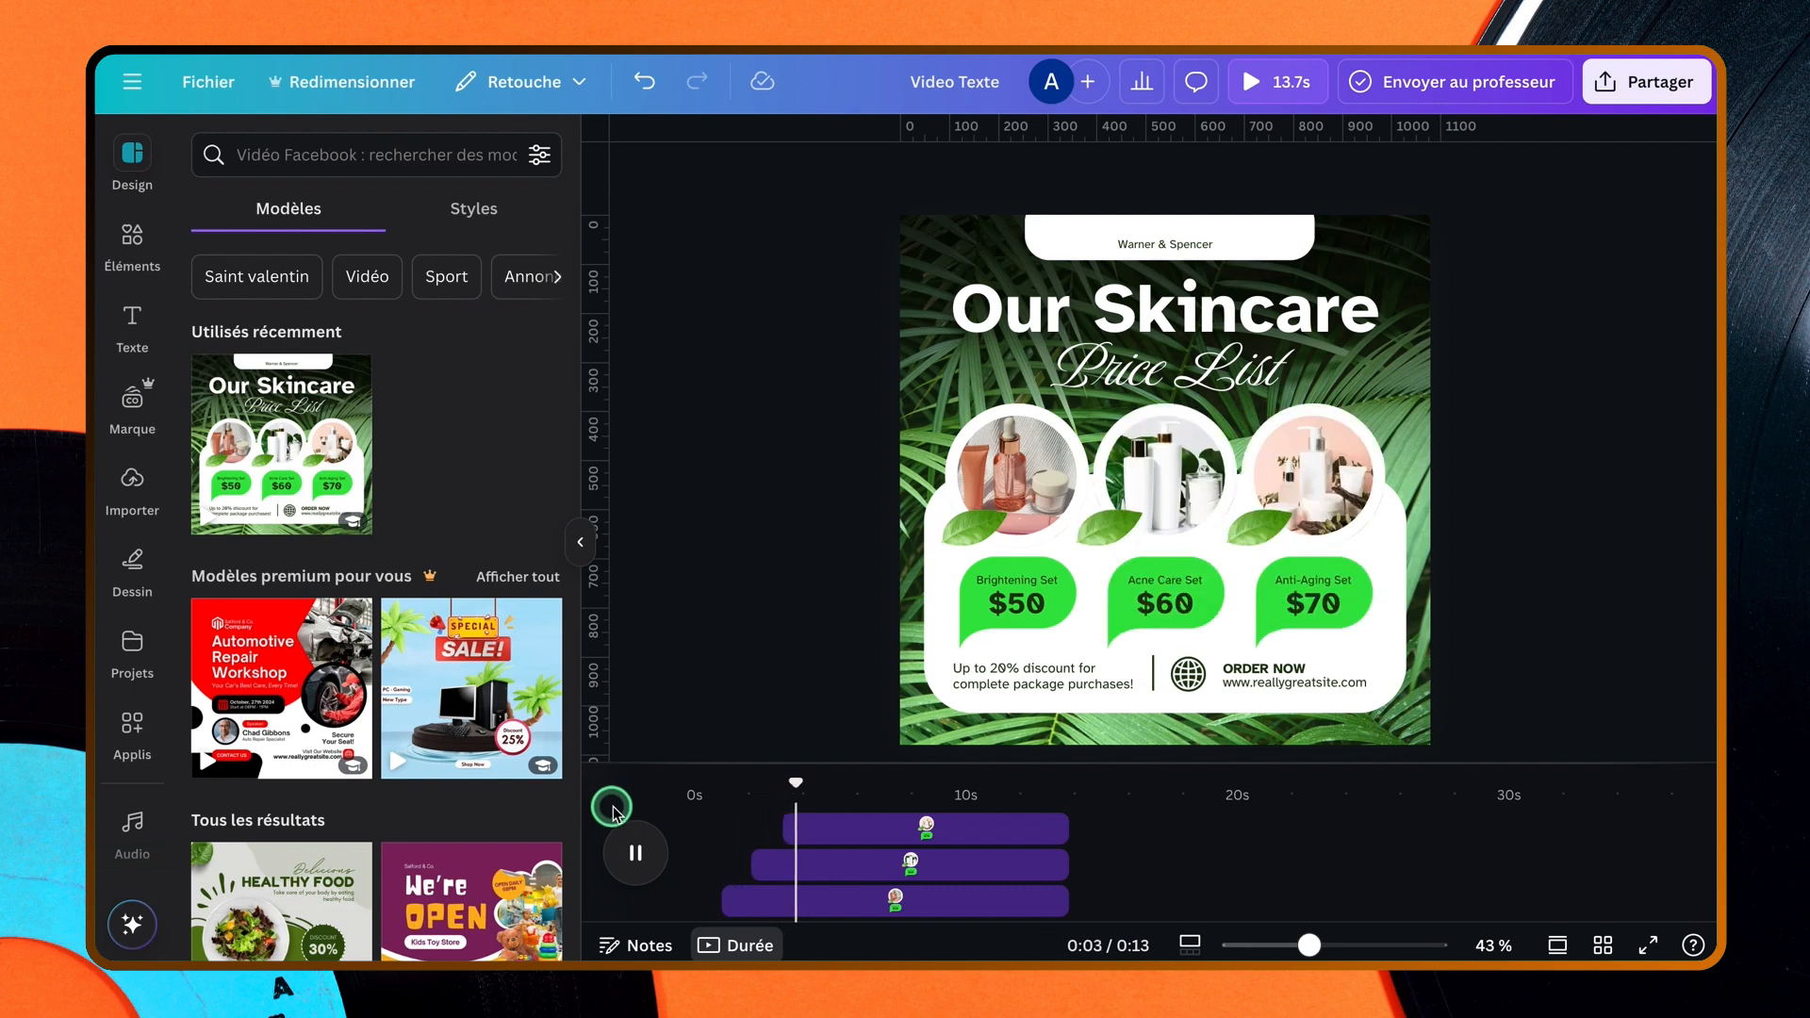
click(637, 856)
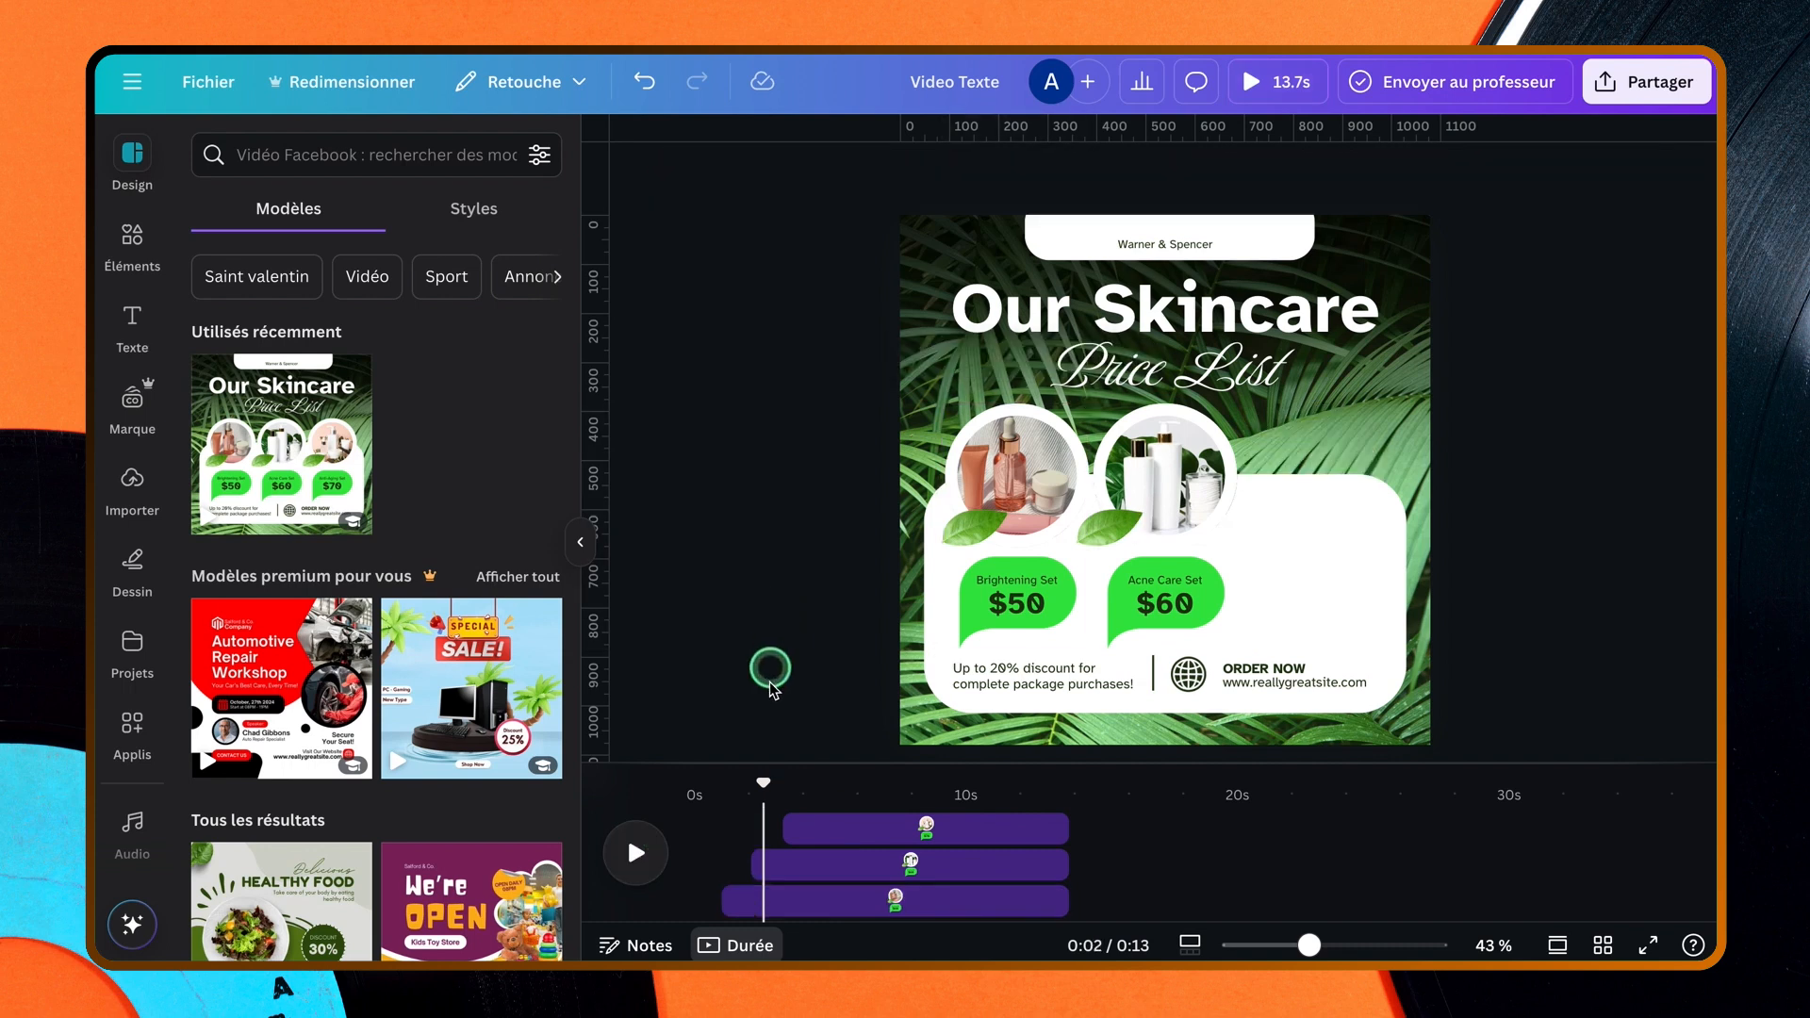
- Select the Brightening Set group with the playhead at about 1 s and locate it in the layer list
click(731, 898)
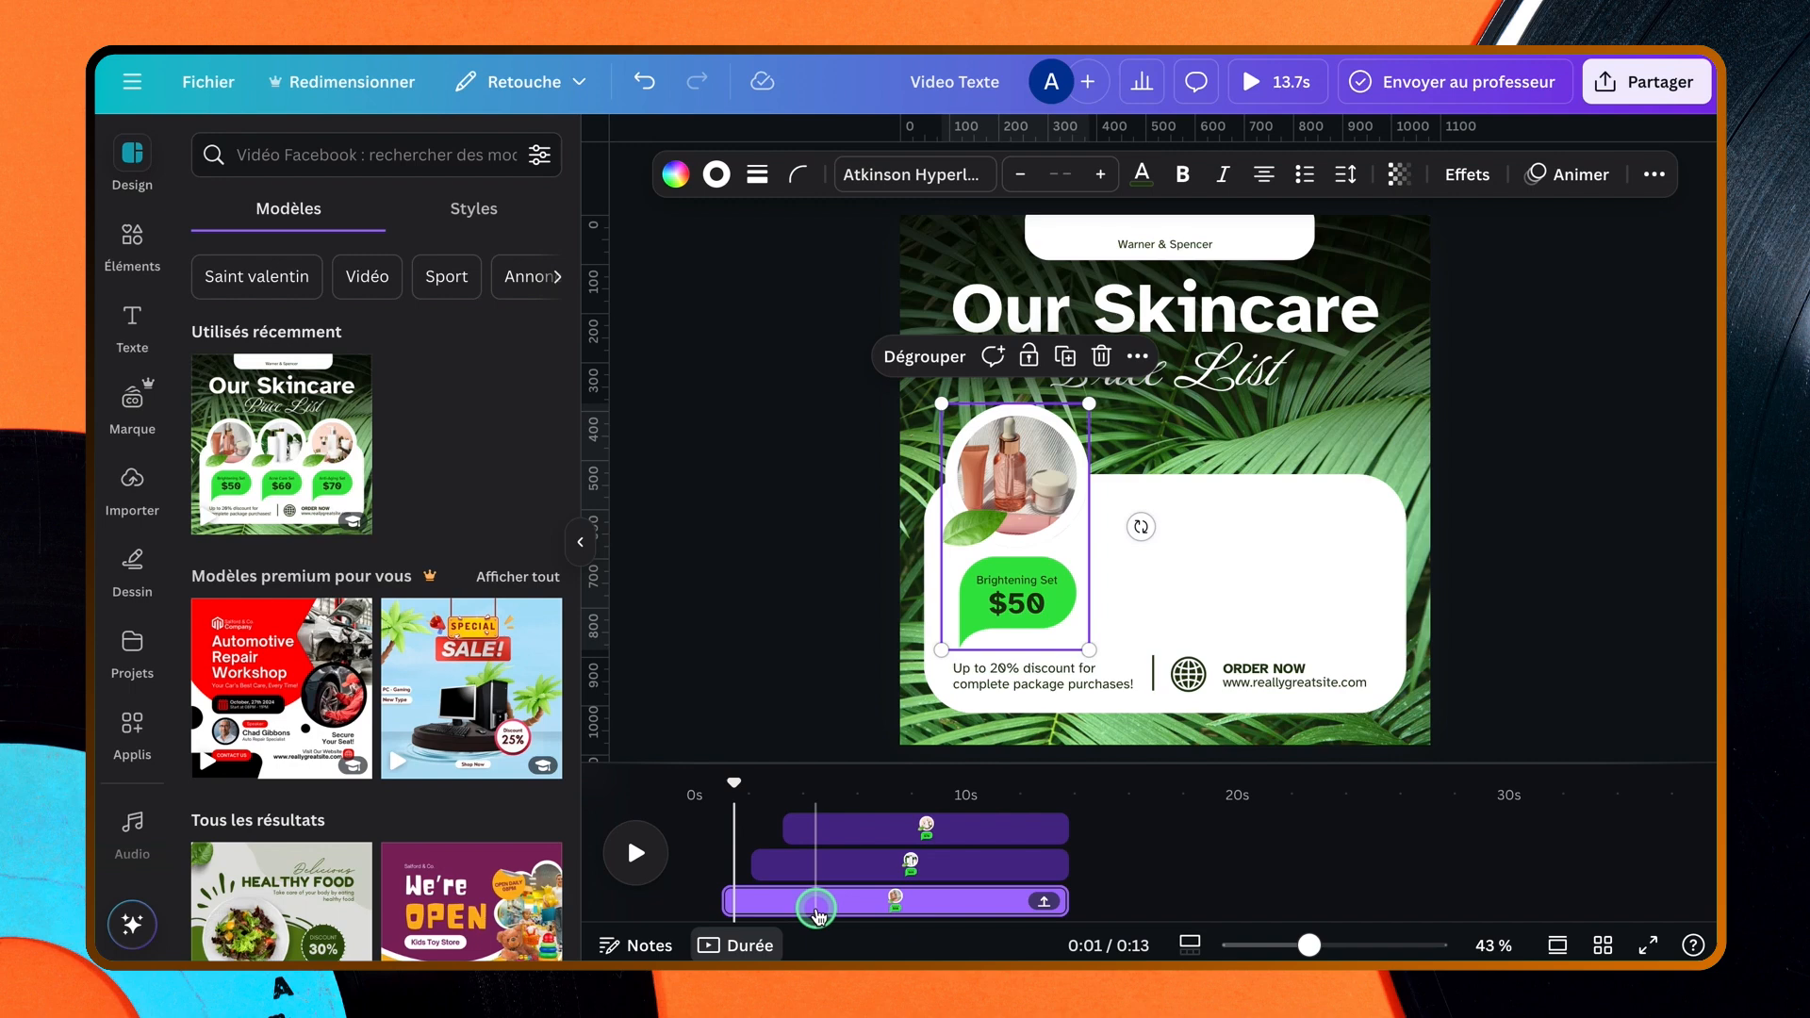
click(1654, 174)
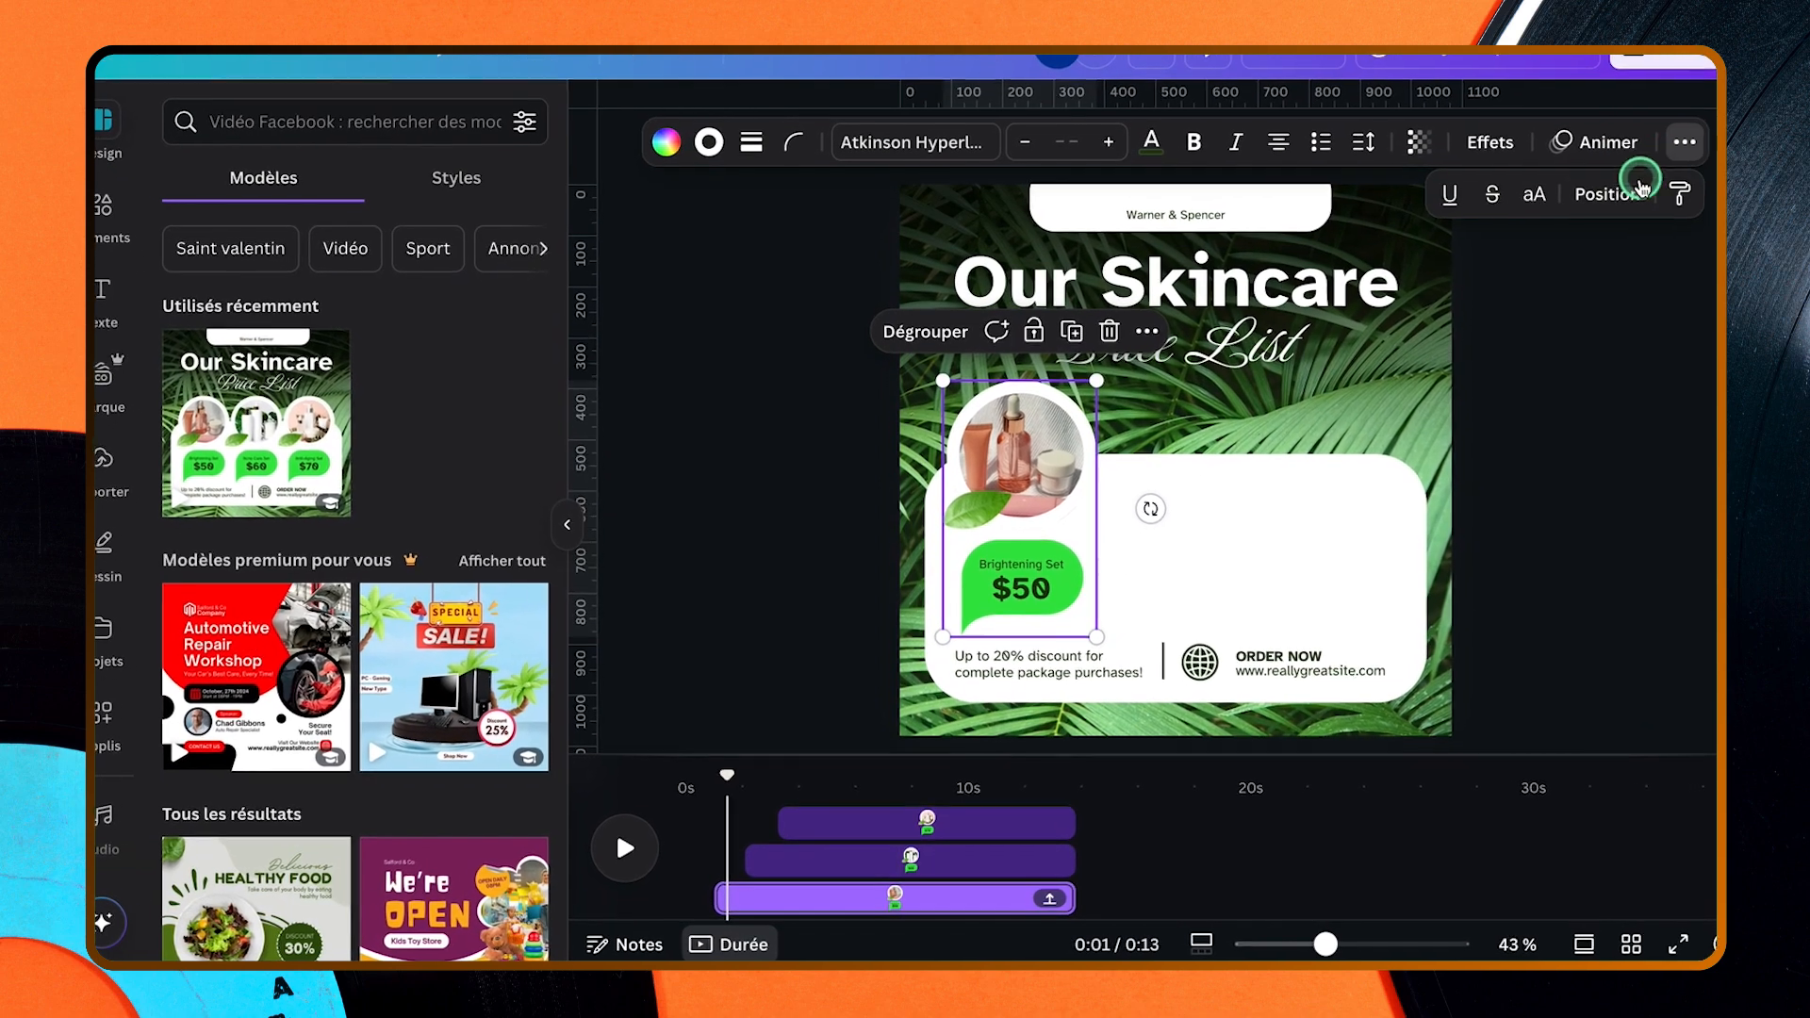
click(1640, 192)
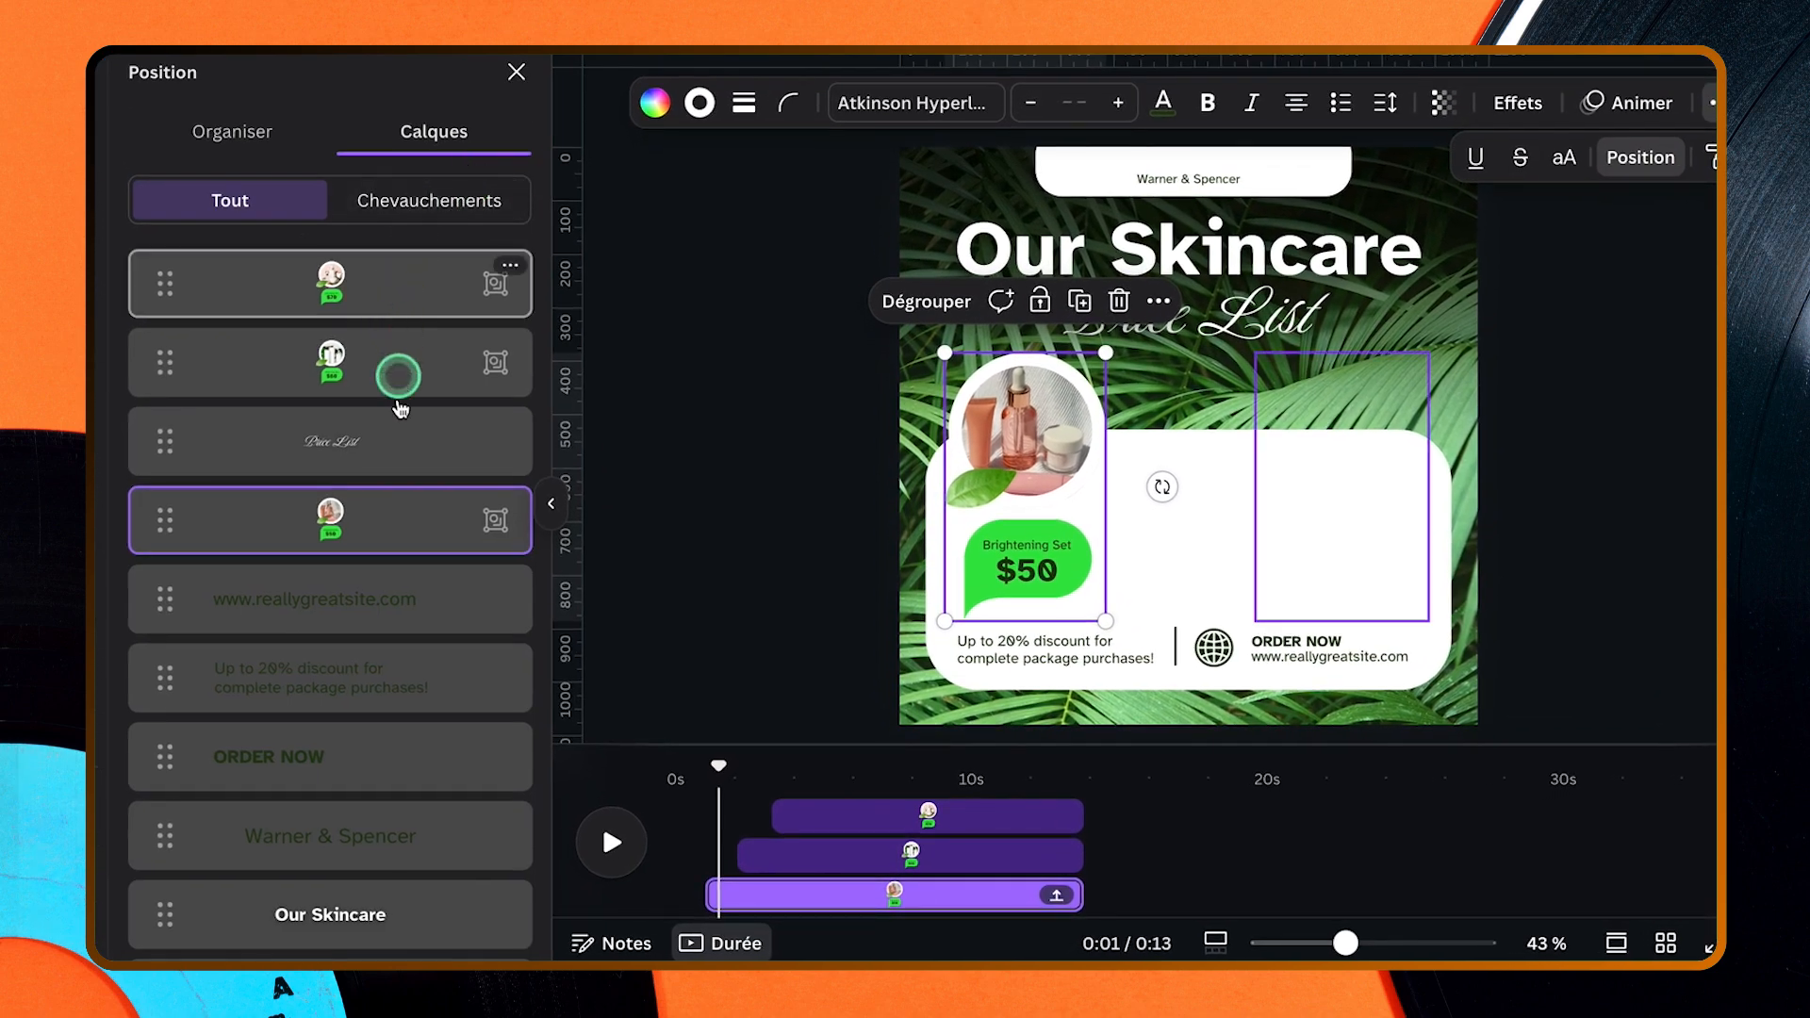
click(434, 523)
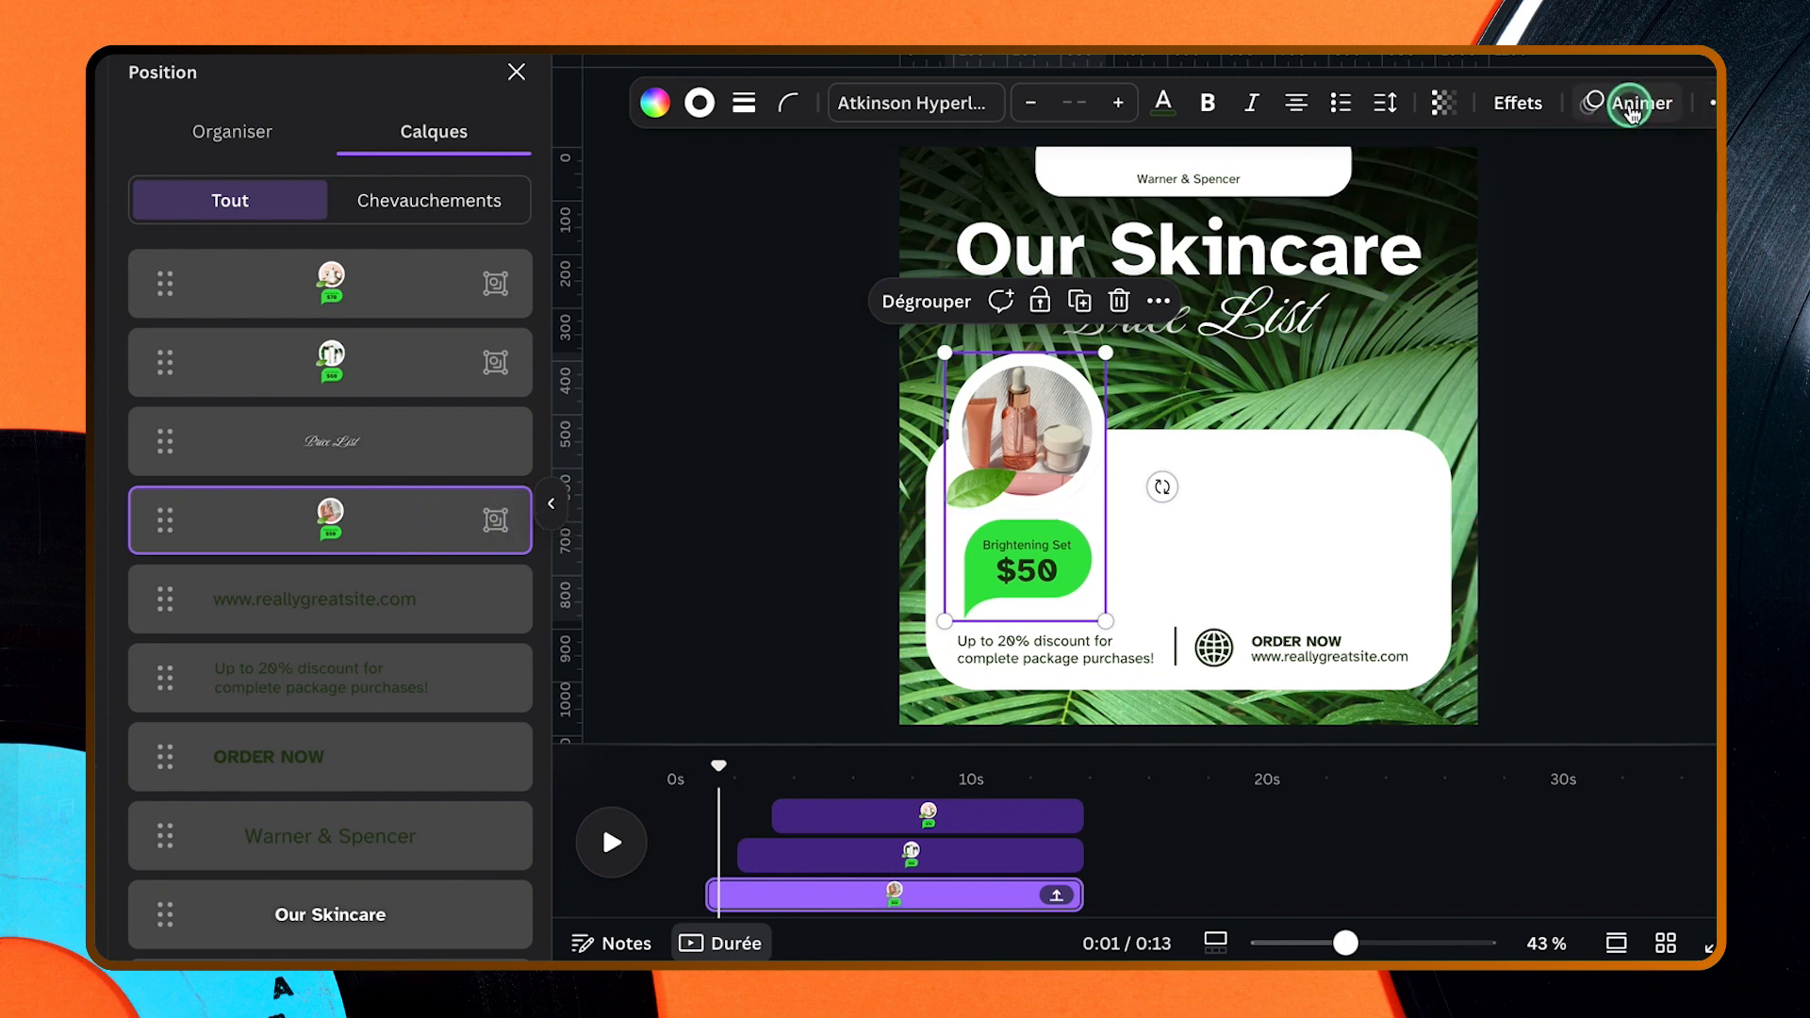
- Preview the general element animations, such as Lever, Balayage, Pop, Zoom and Apparition, on the Brightening Set group
click(1632, 111)
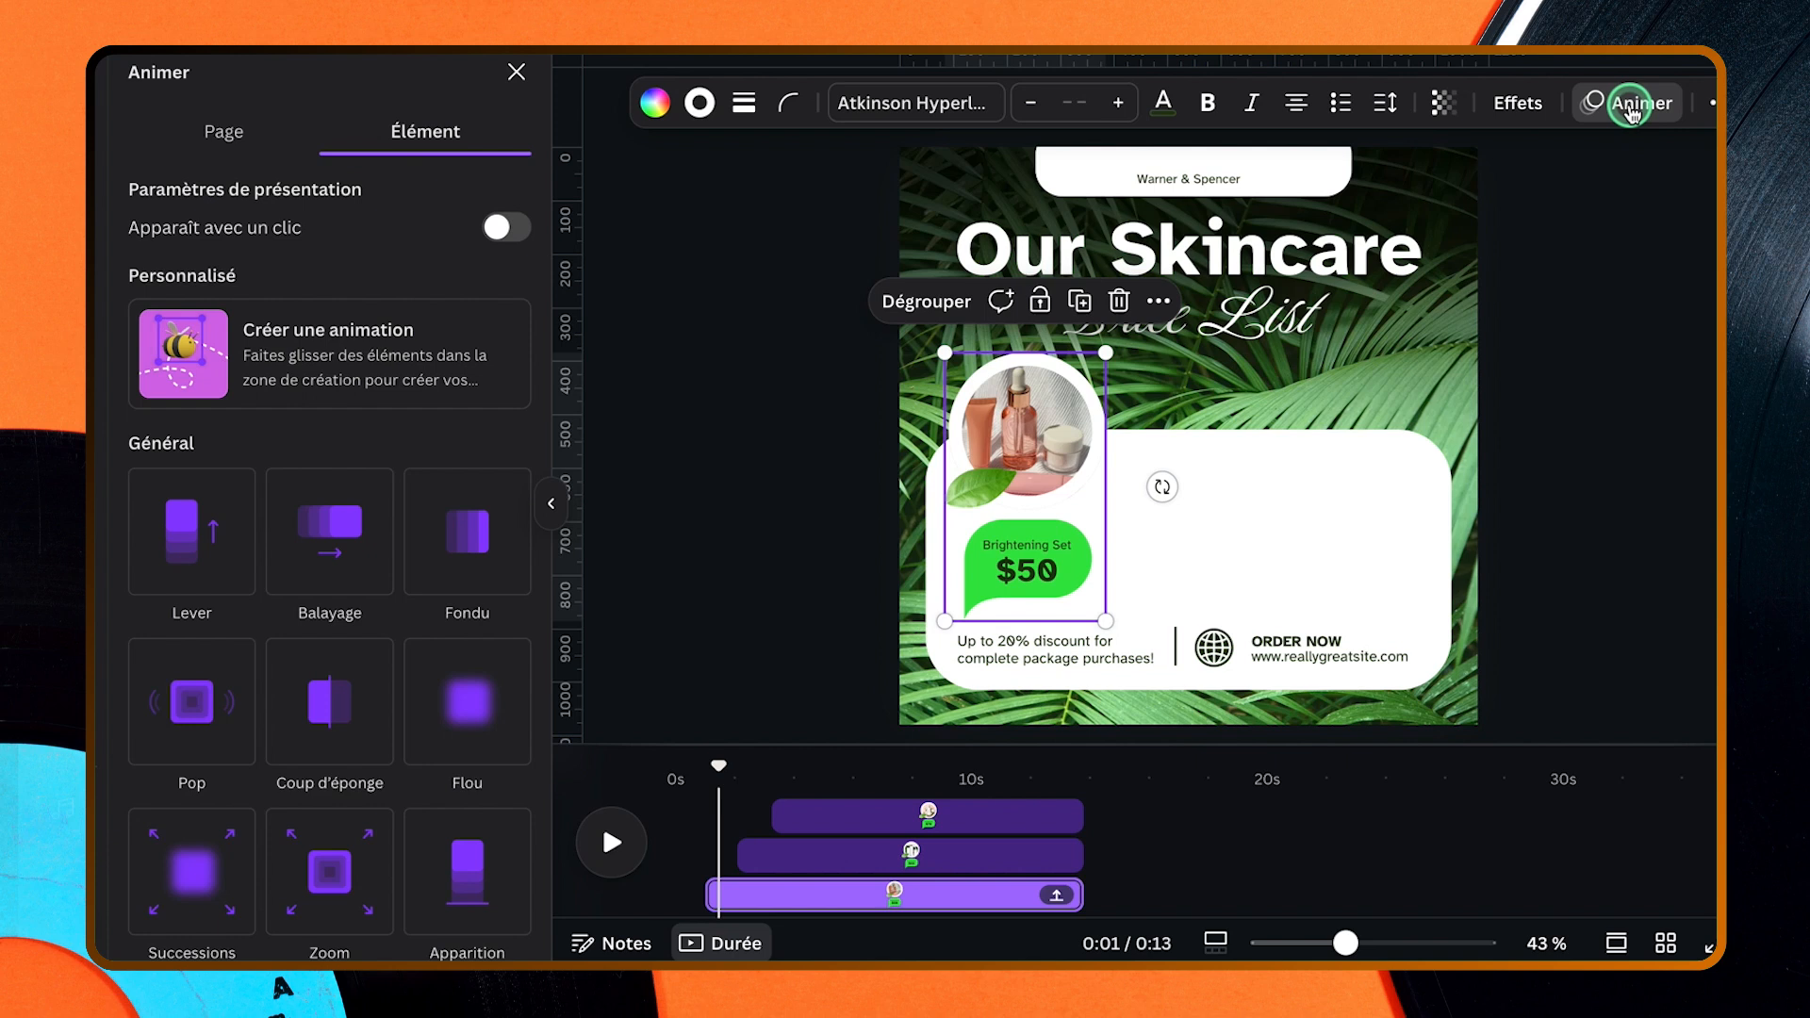
click(196, 546)
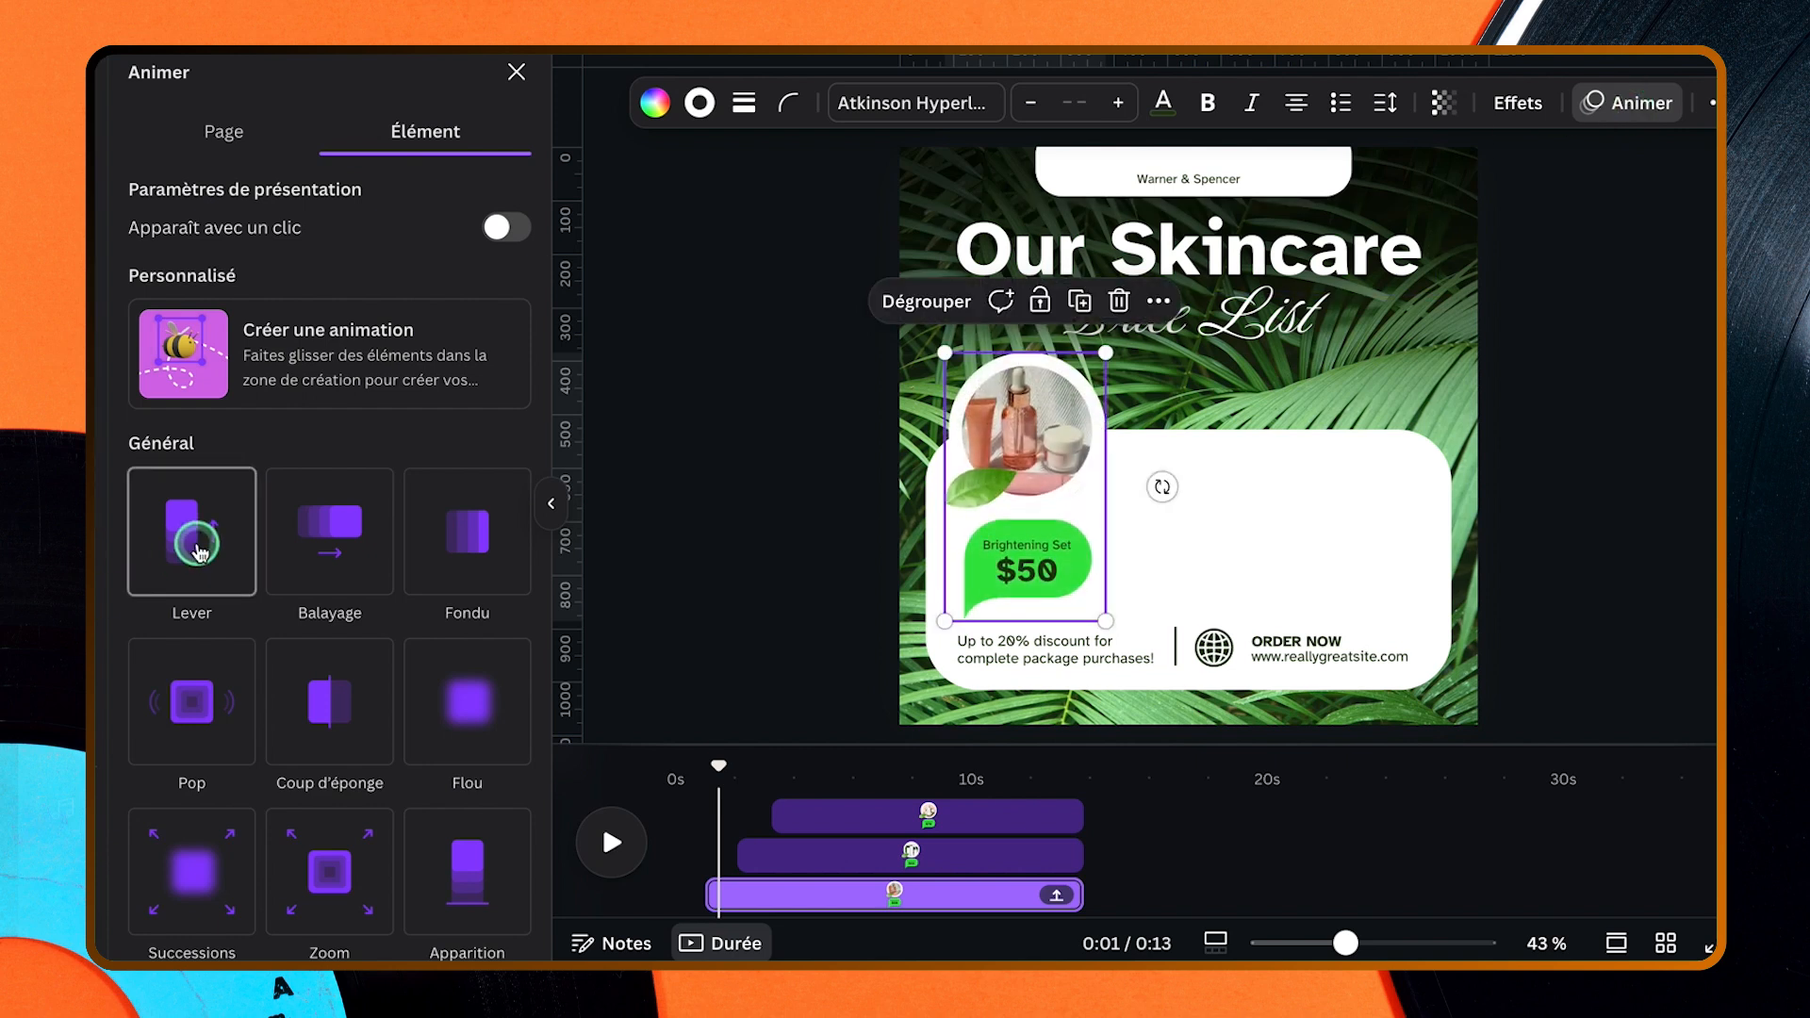
click(303, 546)
click(458, 564)
click(460, 695)
click(370, 731)
click(219, 740)
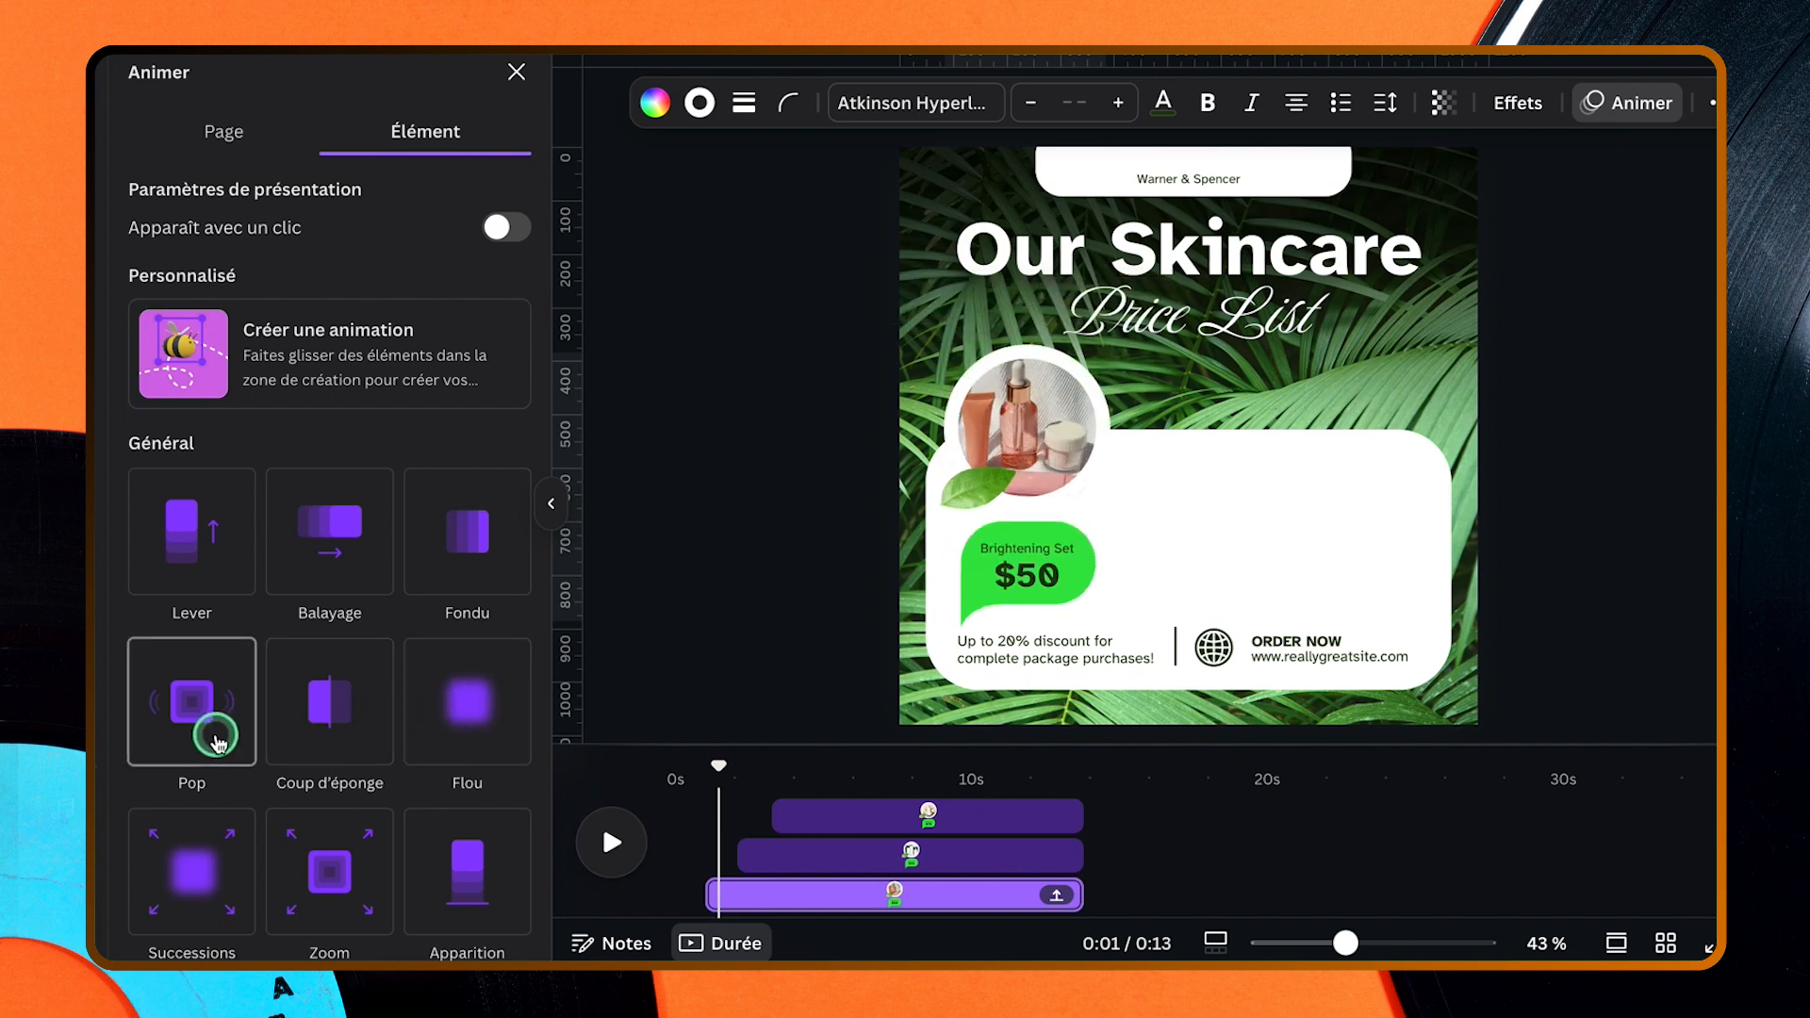
scroll(219, 735, down, 3)
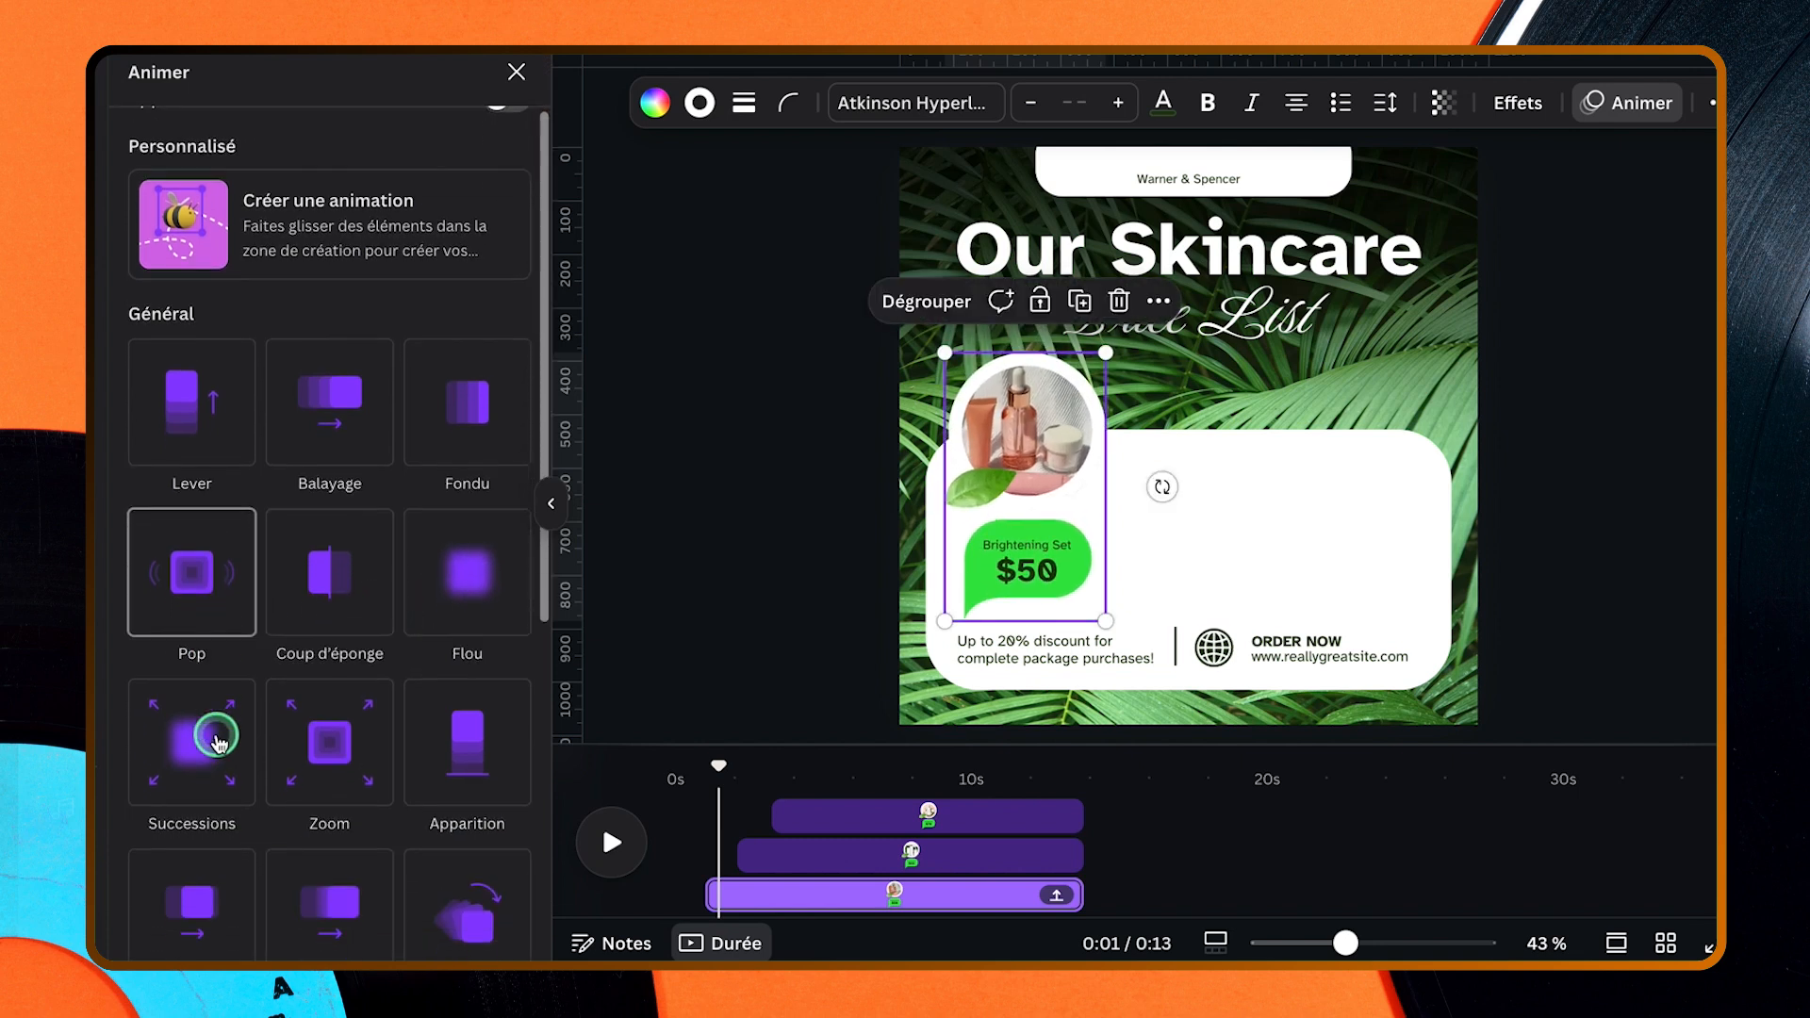
click(220, 705)
click(323, 684)
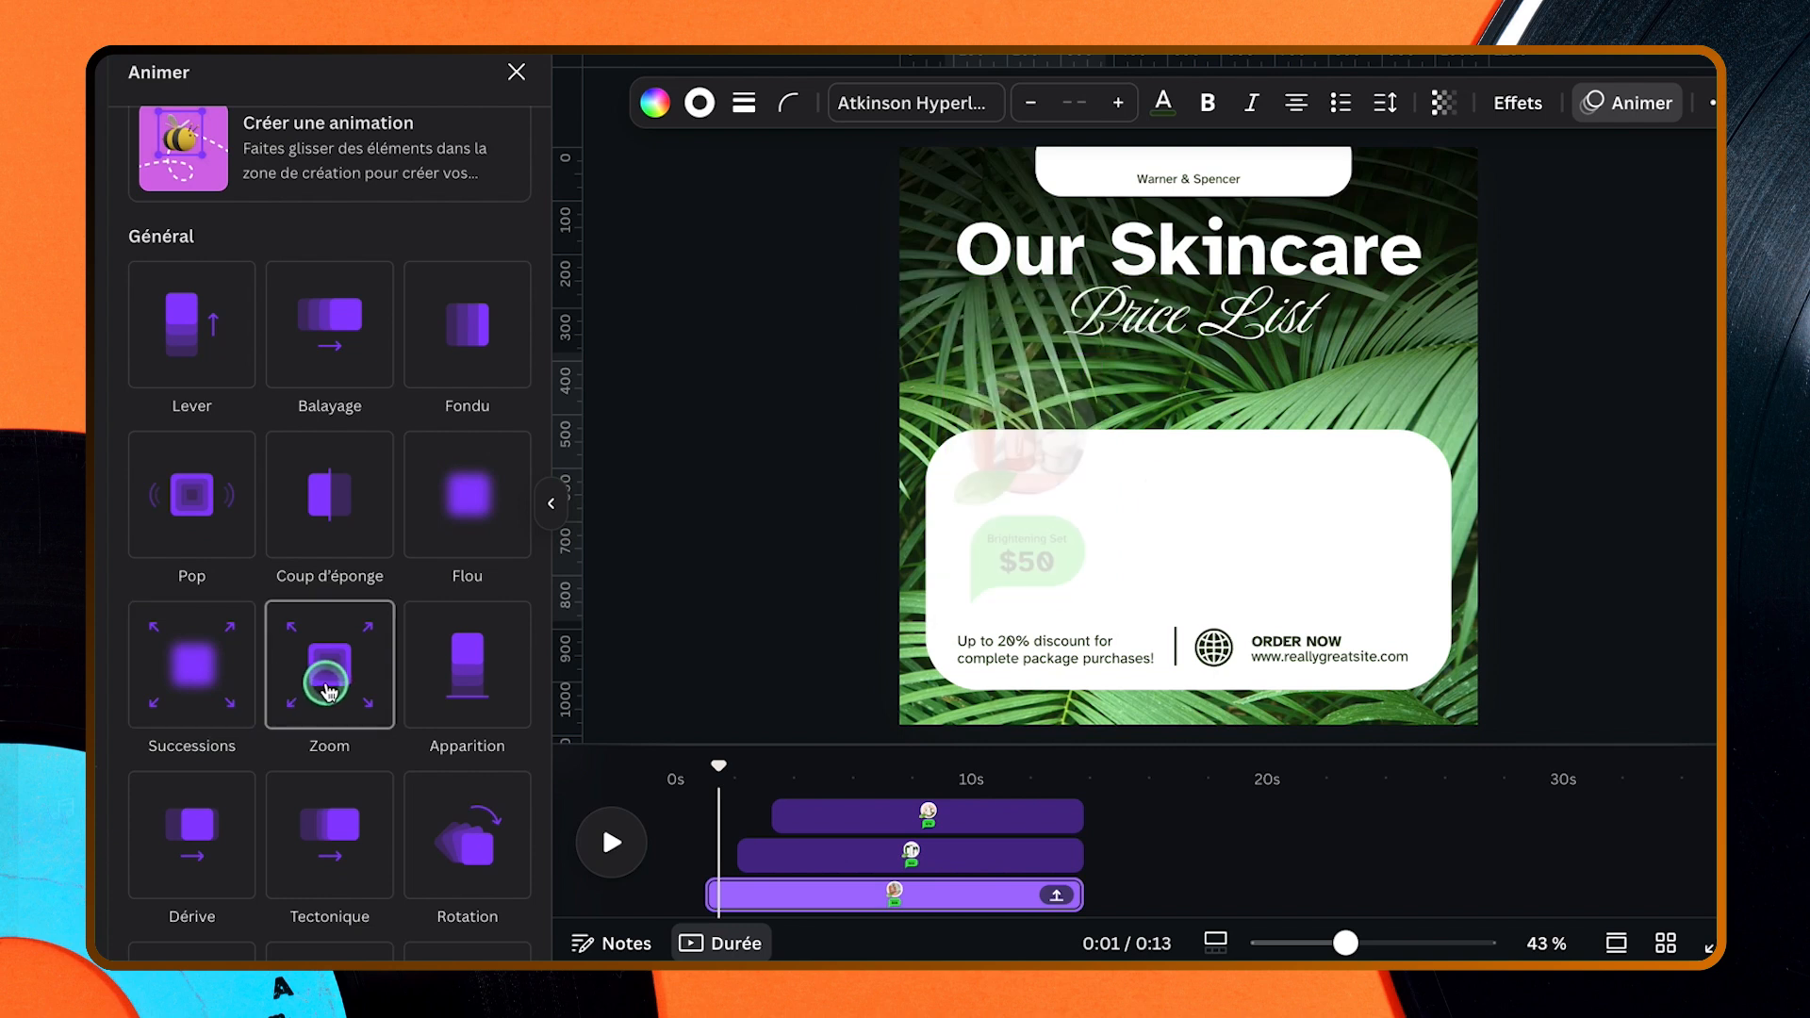
click(488, 666)
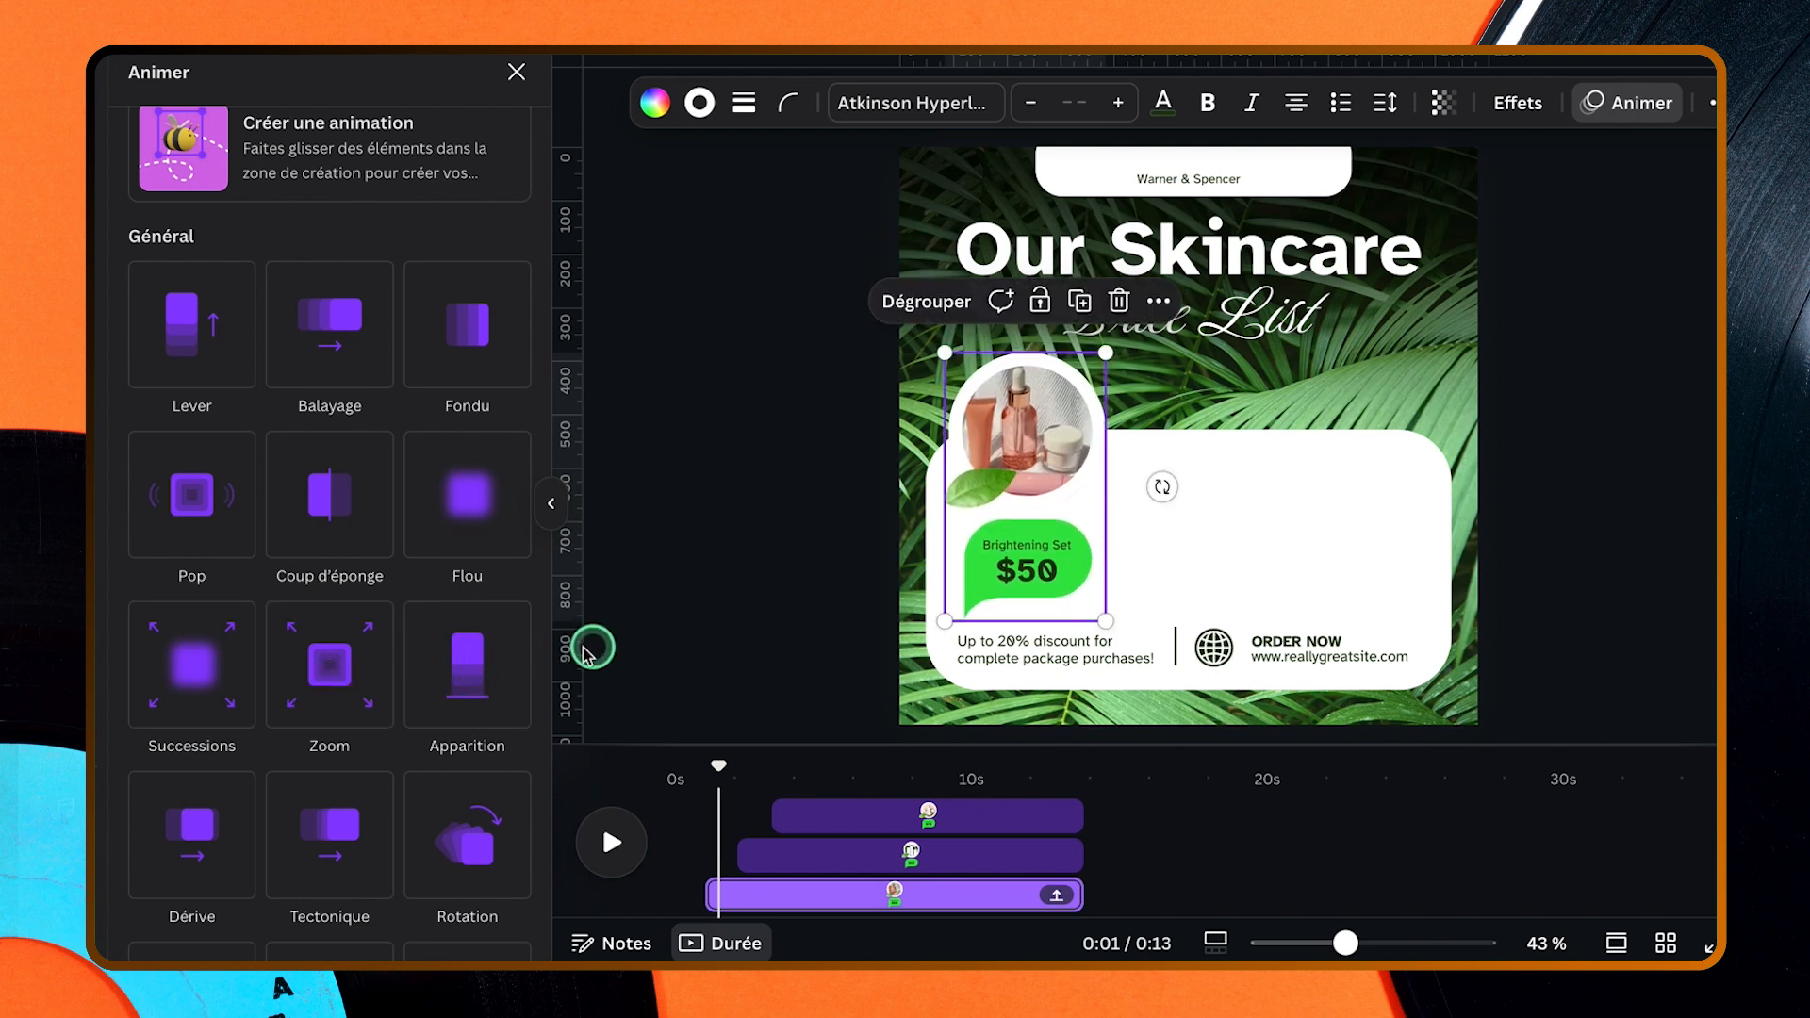
- Apply the Apparition animation to the Brightening Set group and set it to animate on entry only (À l'entrée)
click(472, 660)
click(475, 667)
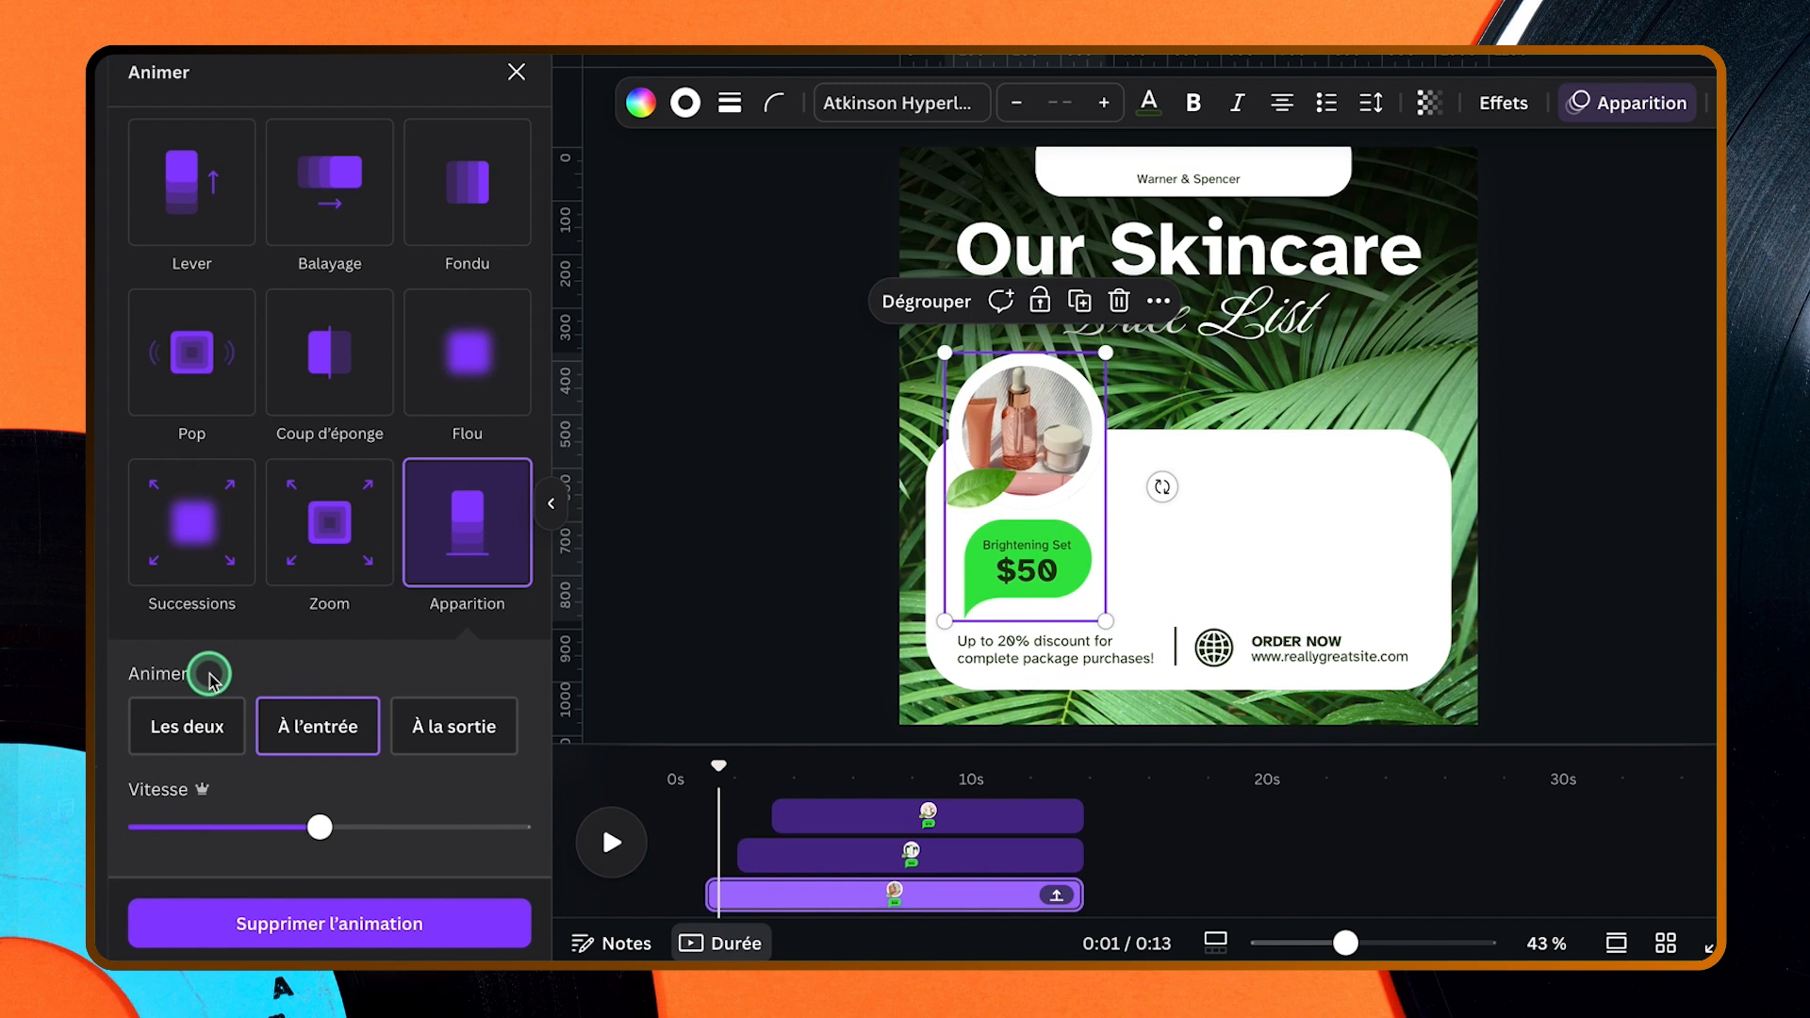
click(336, 731)
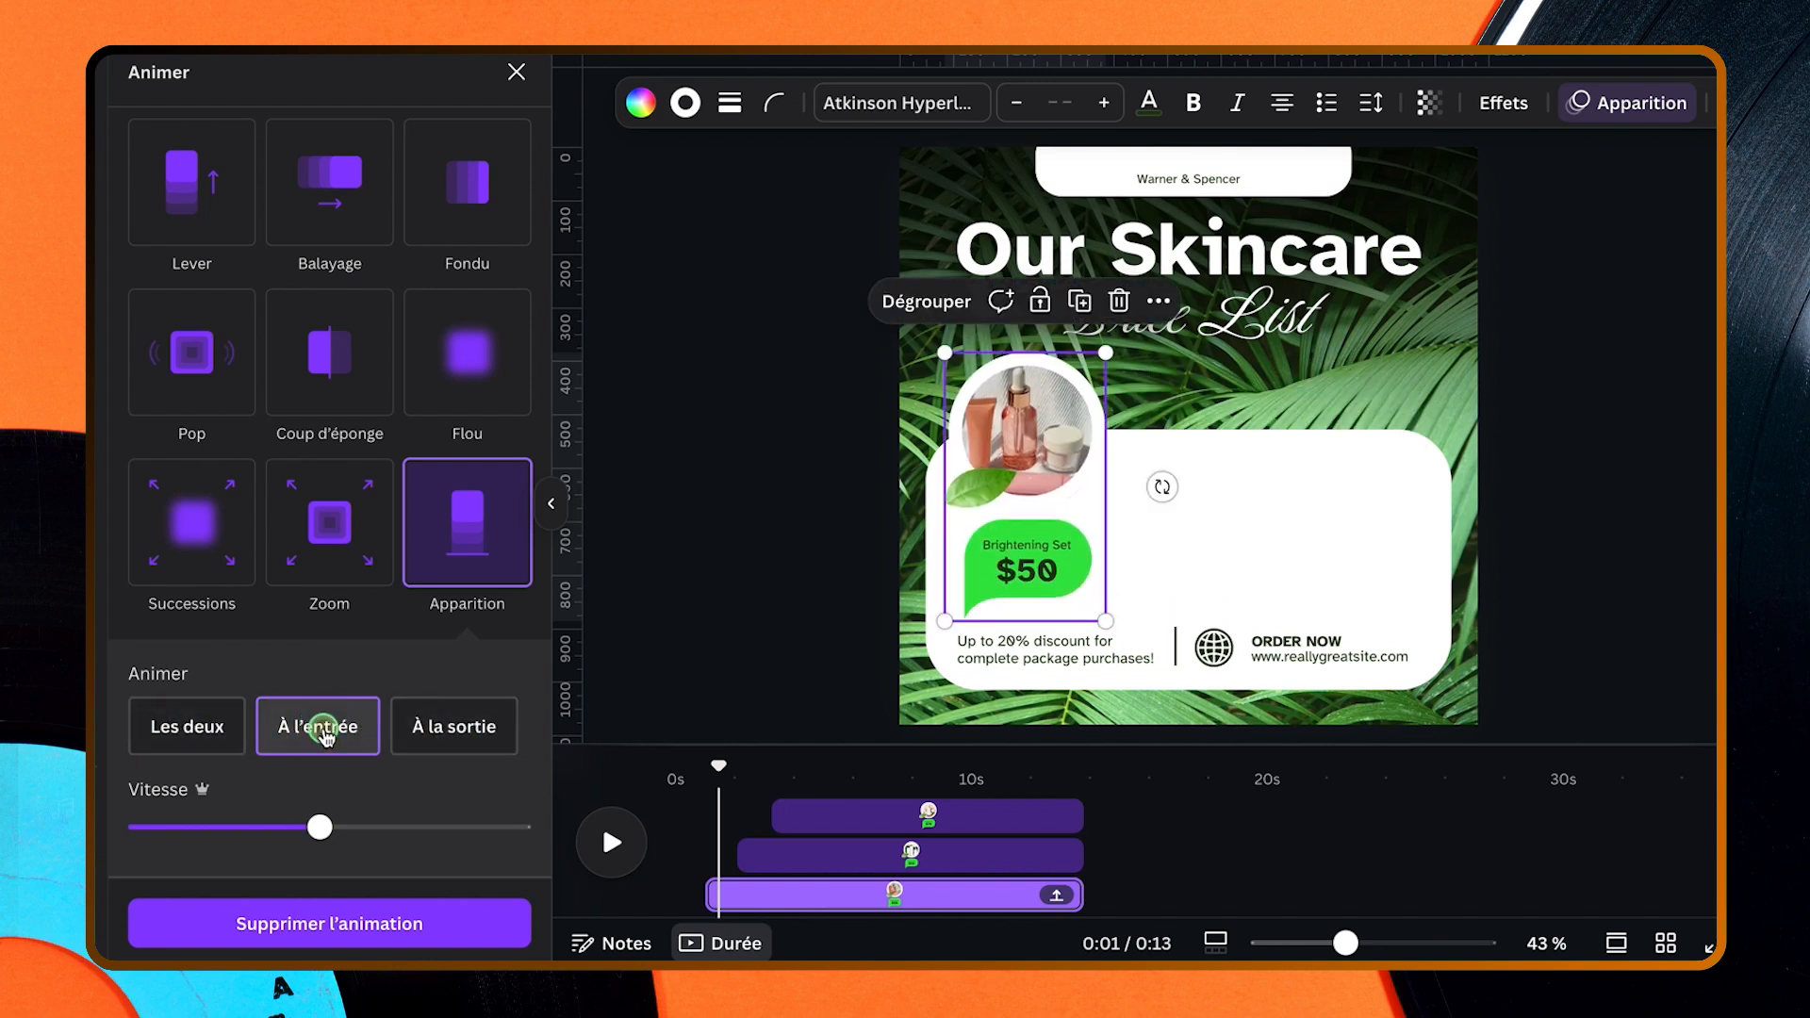
click(325, 731)
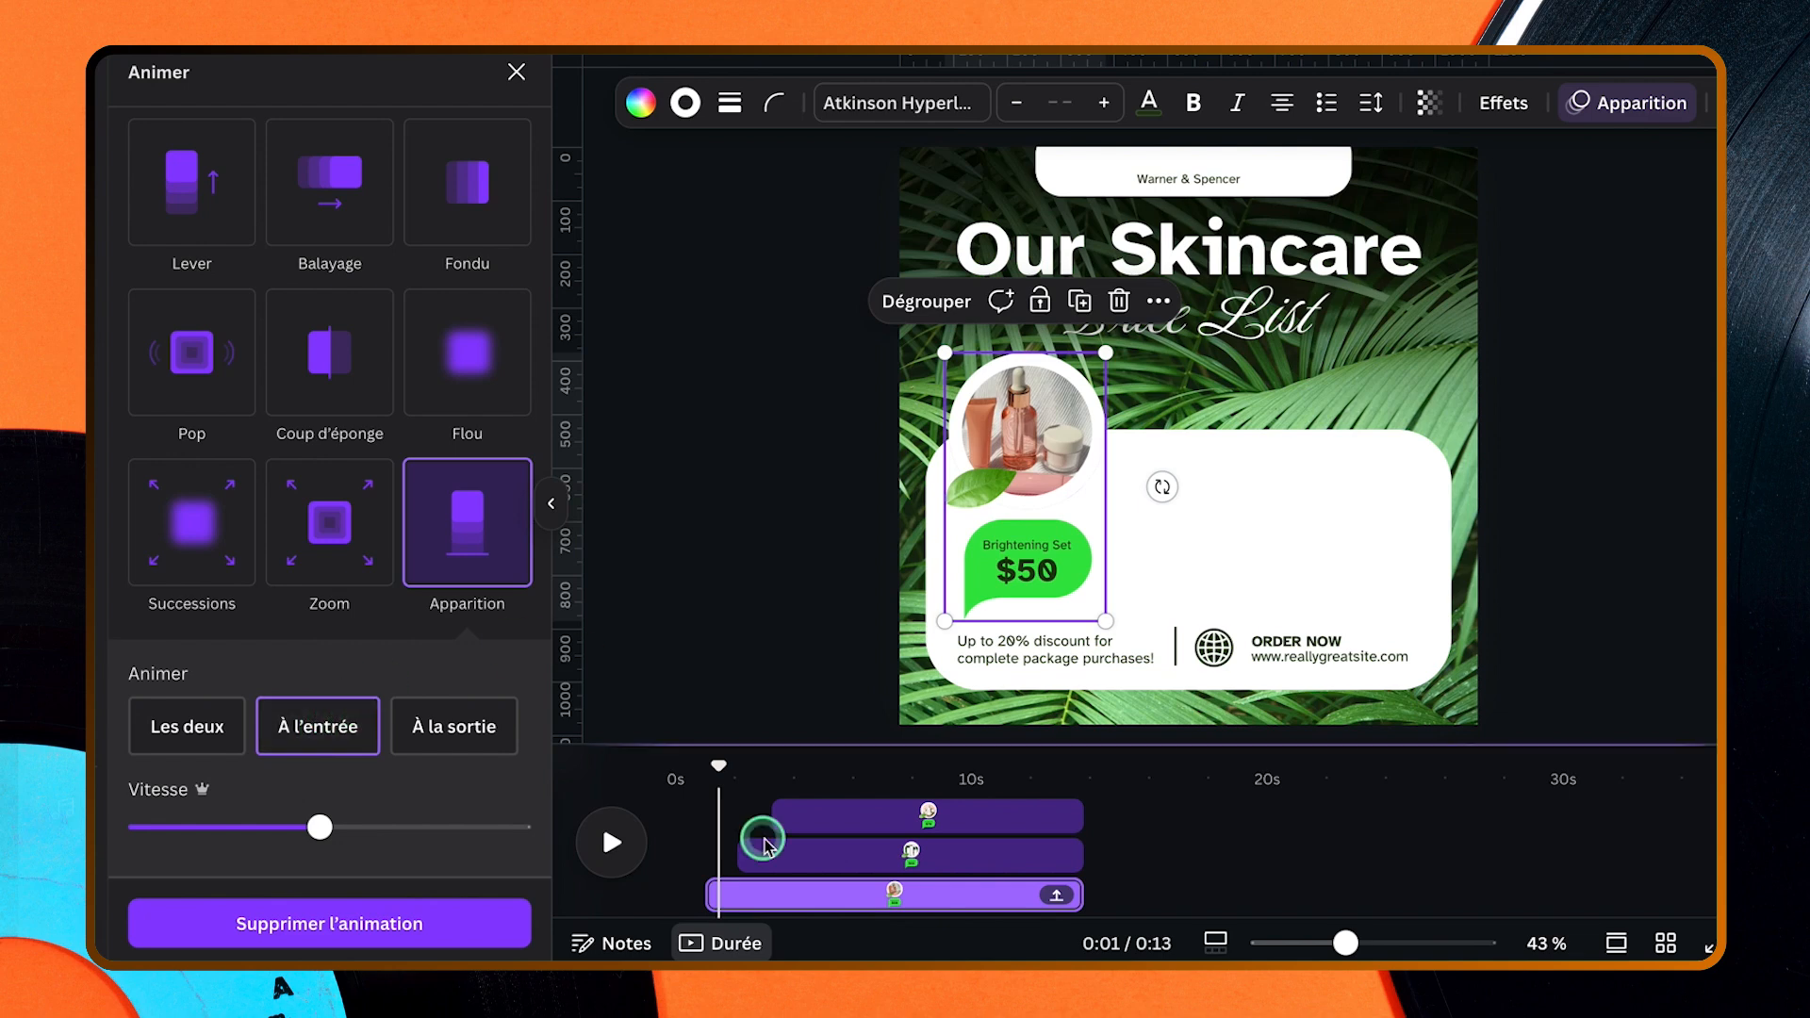
- Apply the Apparition entry animation (À l'entrée) to the Acne Care Set group and the Anti-Aging Set group
click(792, 851)
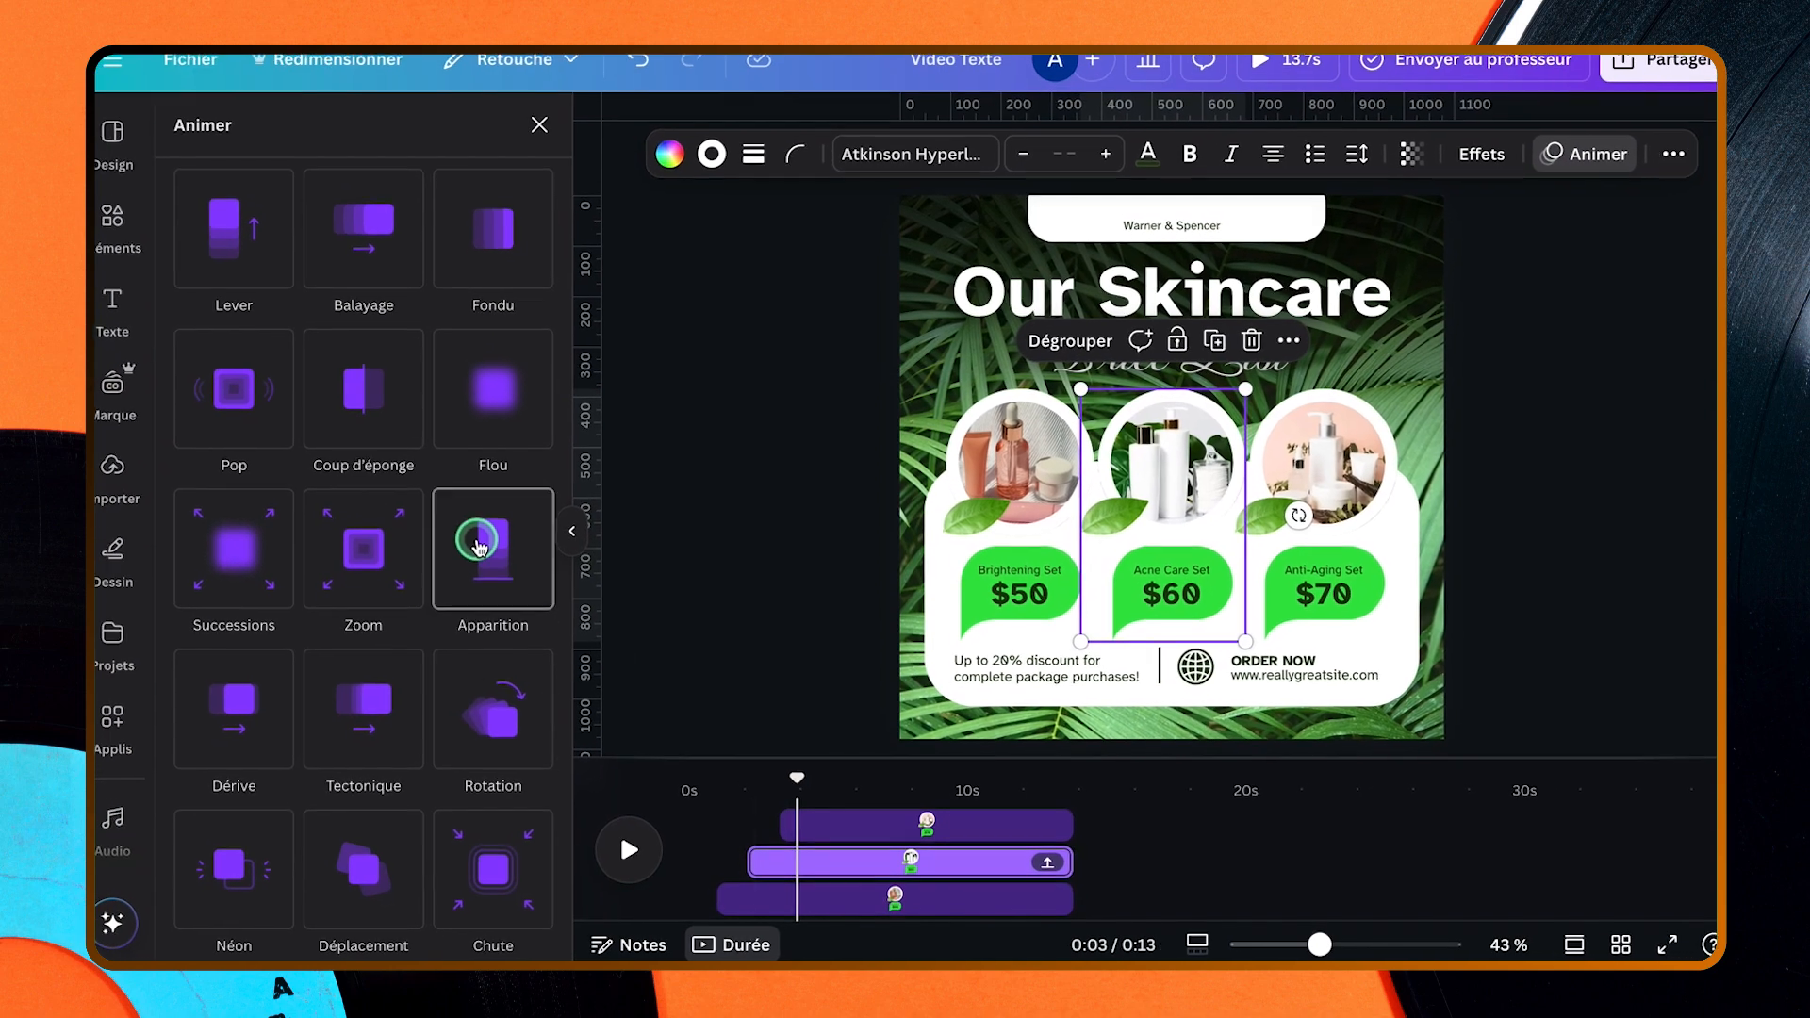
click(479, 547)
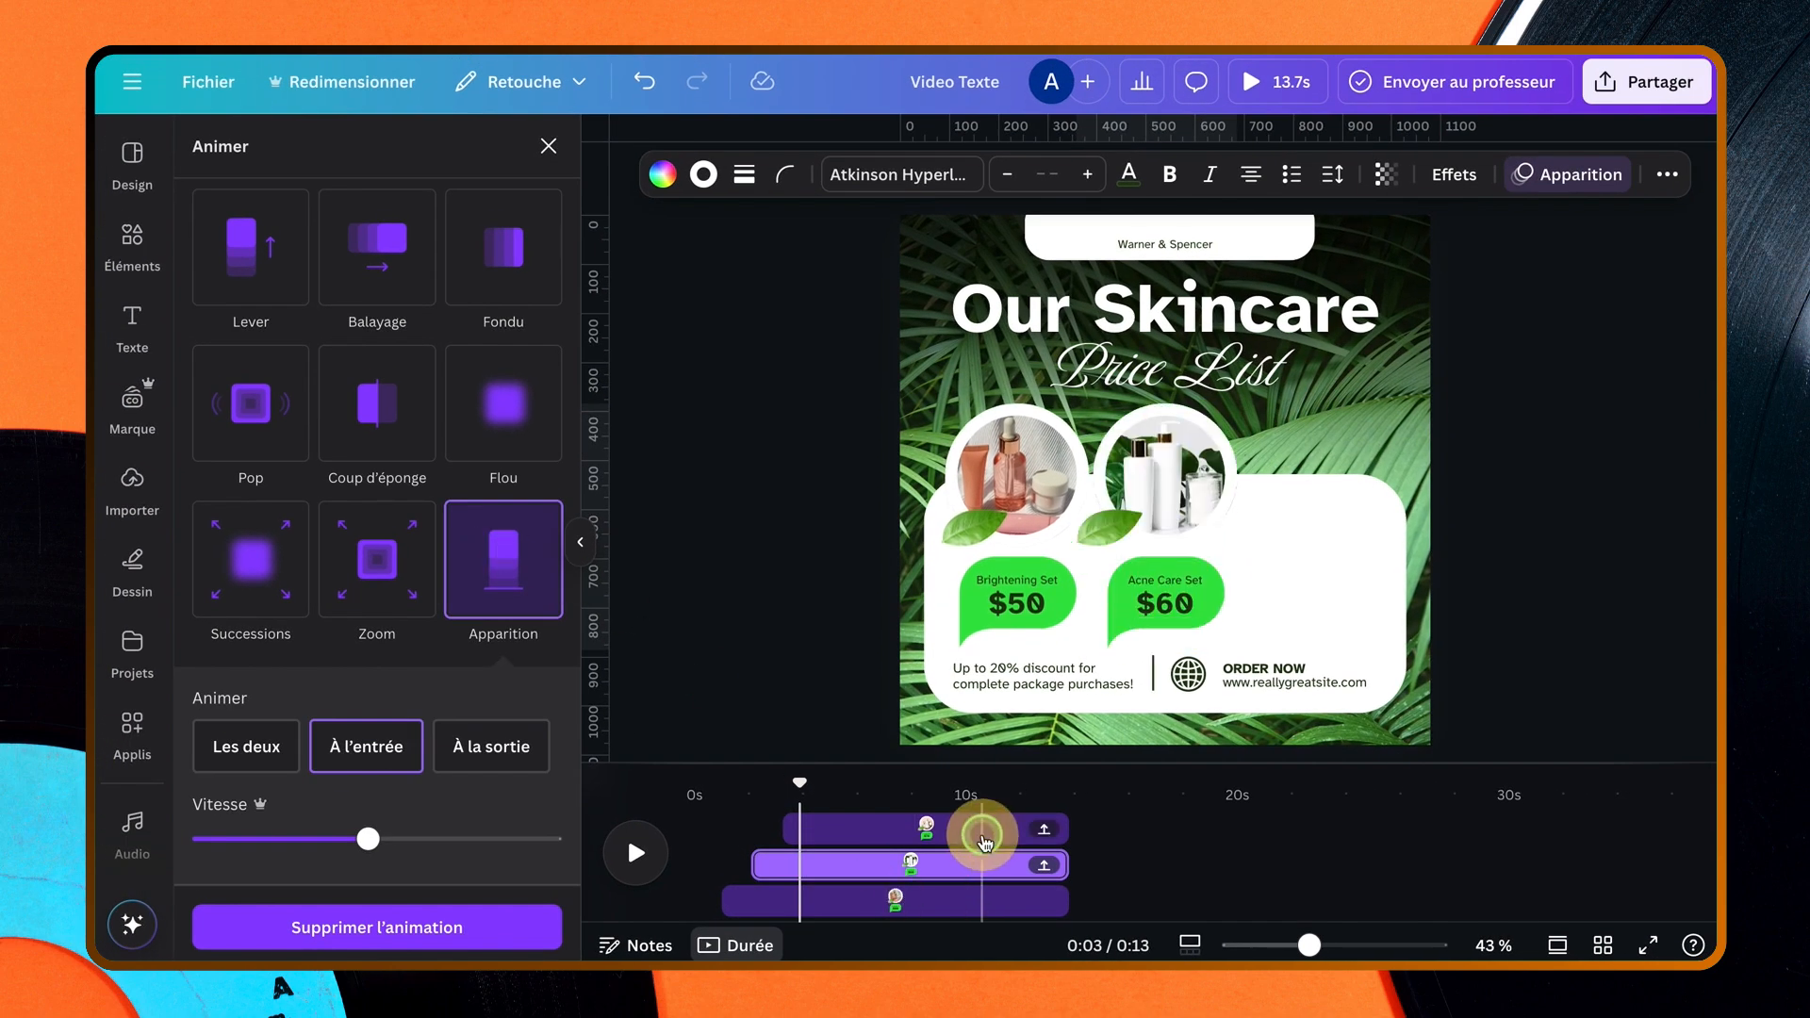
click(983, 838)
click(517, 576)
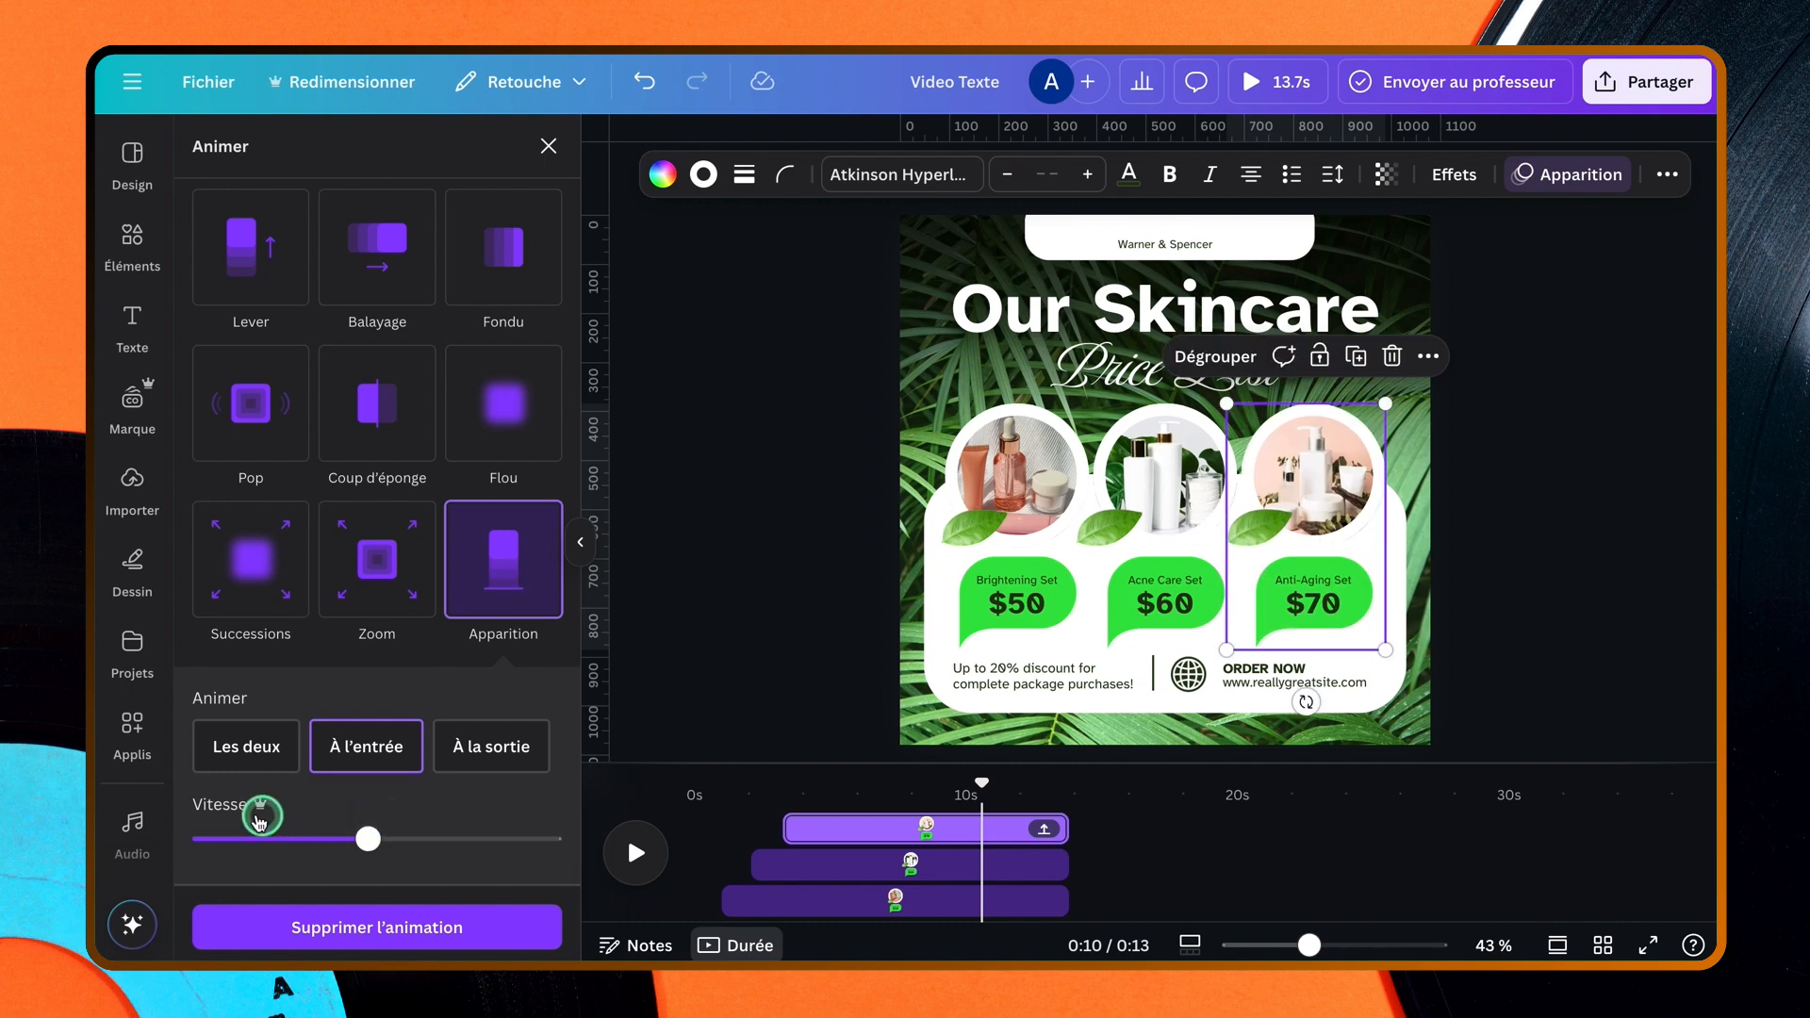
- Try a slow speed (Vitesse) for the Anti-Aging Set group's animation, finishing with it slightly below the midpoint
drag(377, 827, 247, 847)
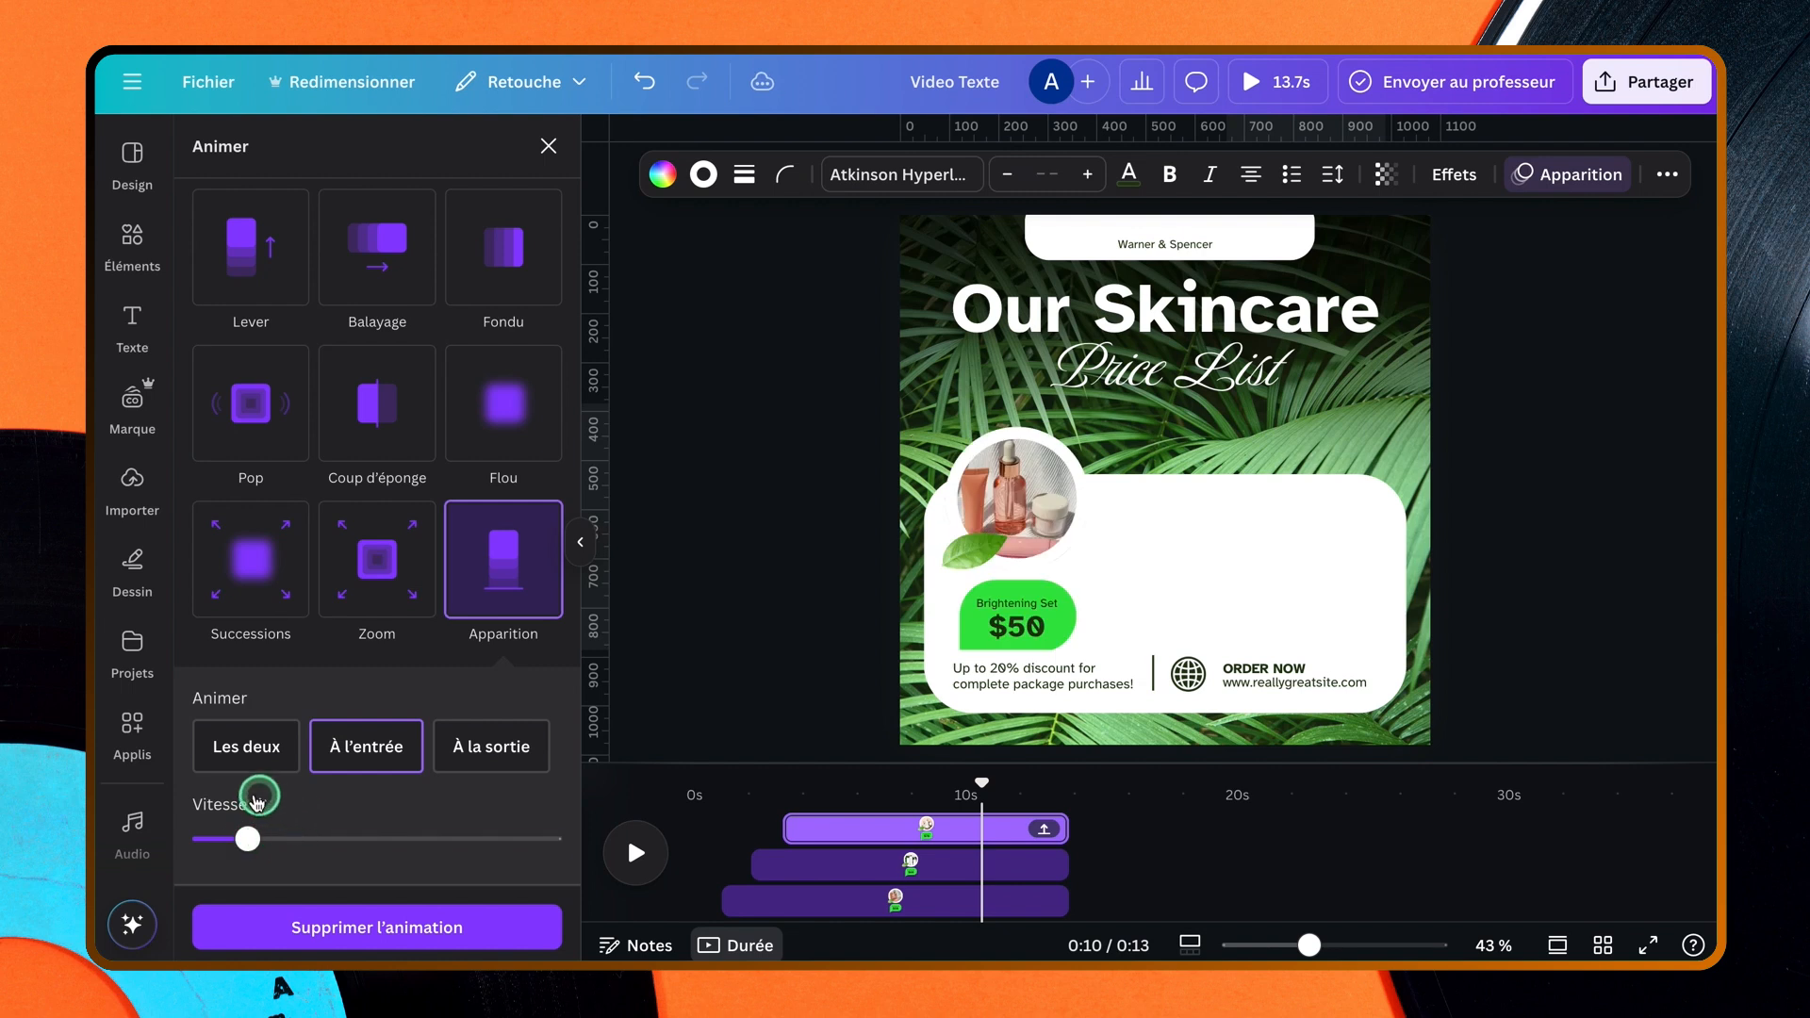
click(248, 847)
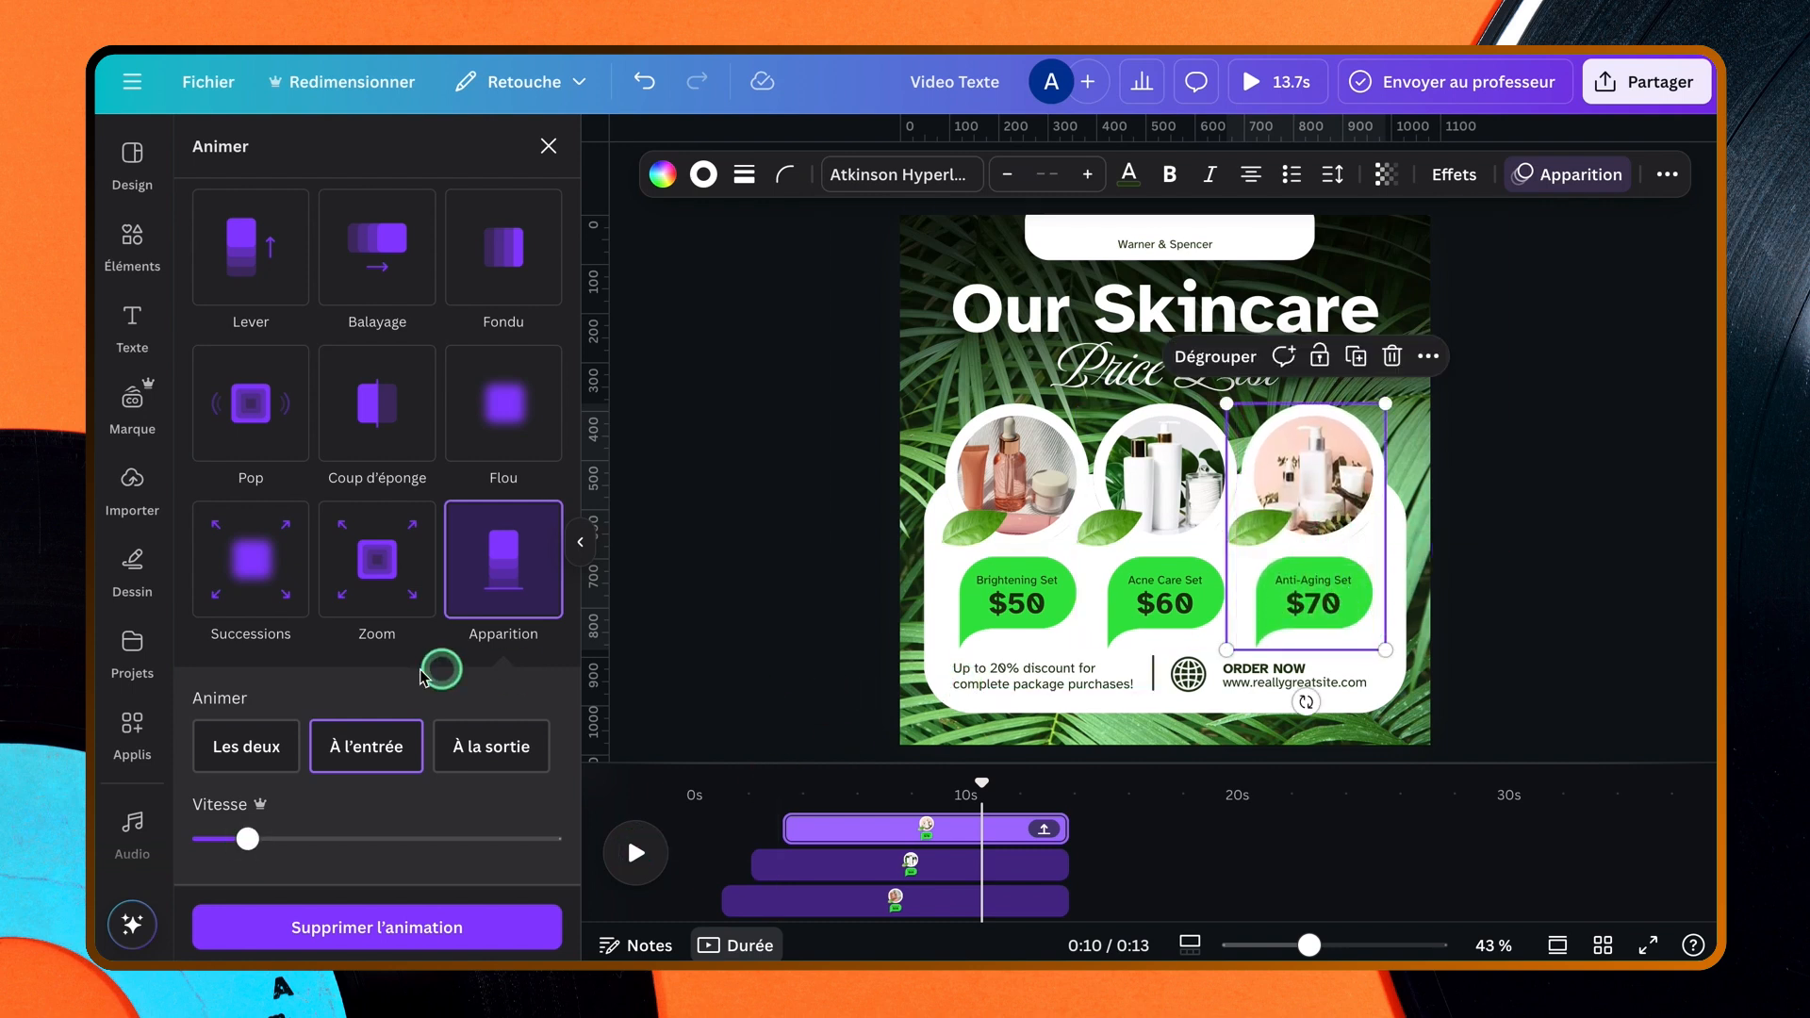
drag(287, 832, 246, 836)
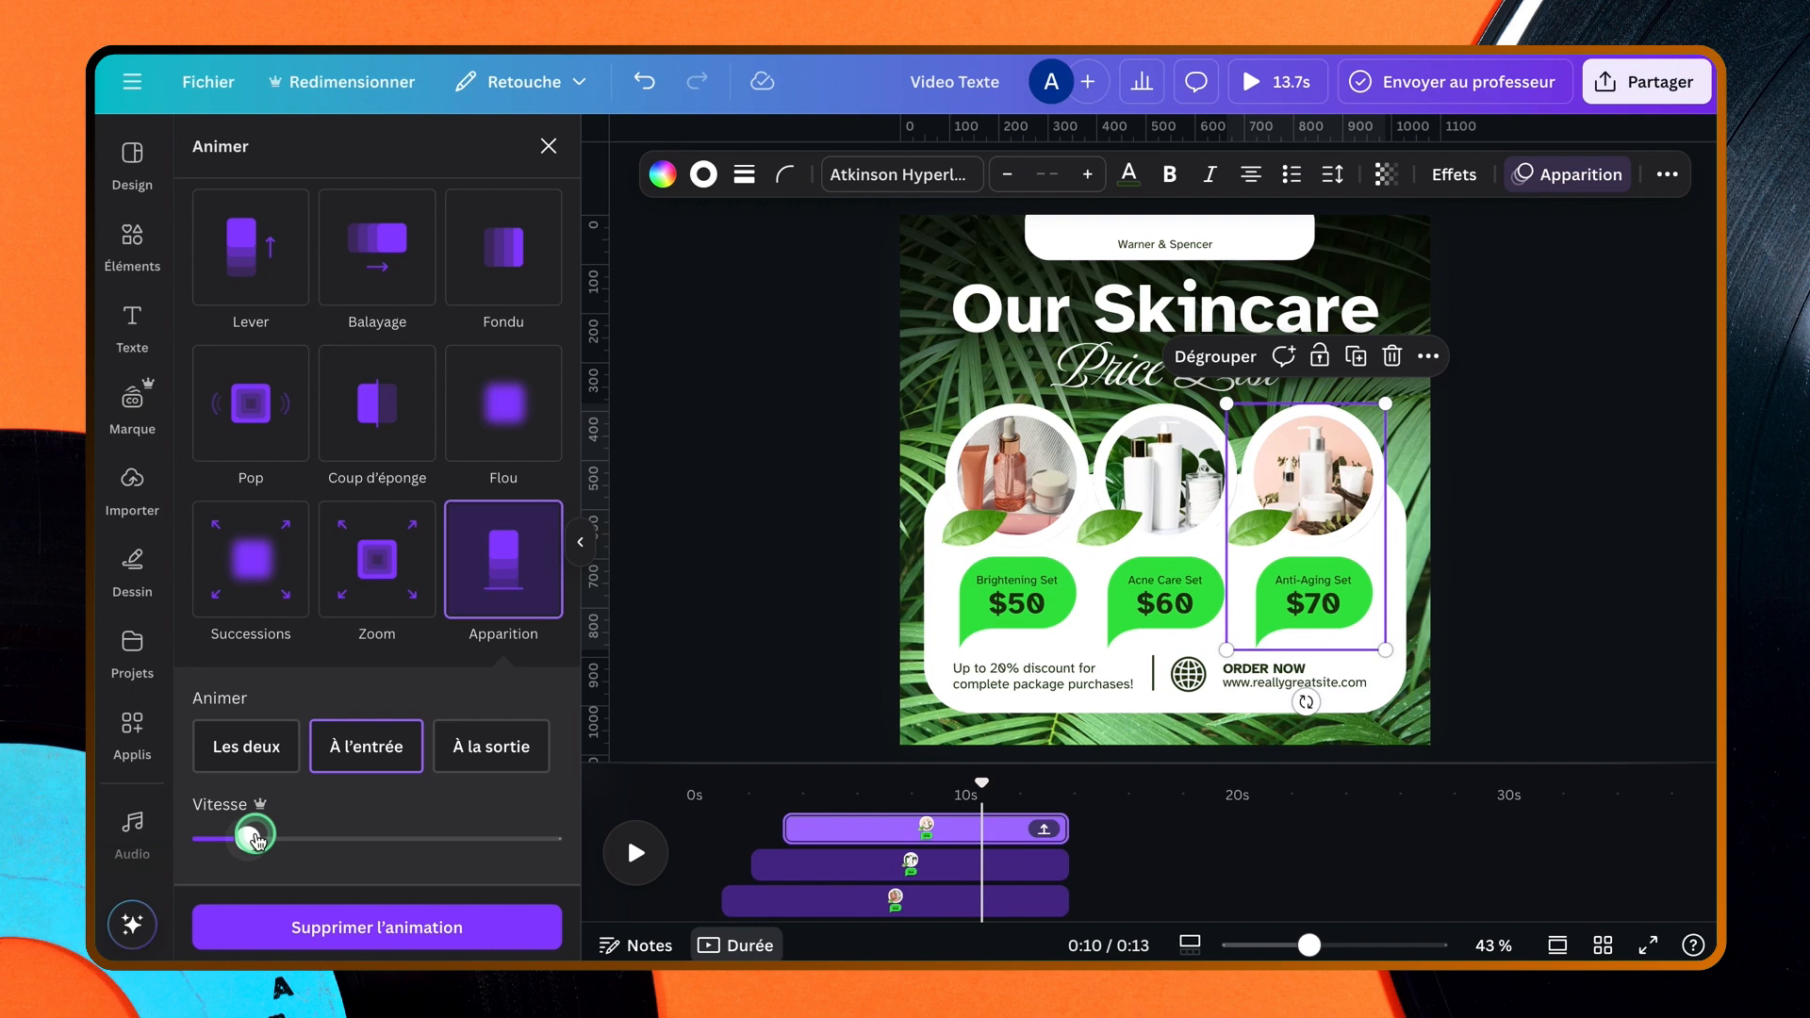
click(316, 835)
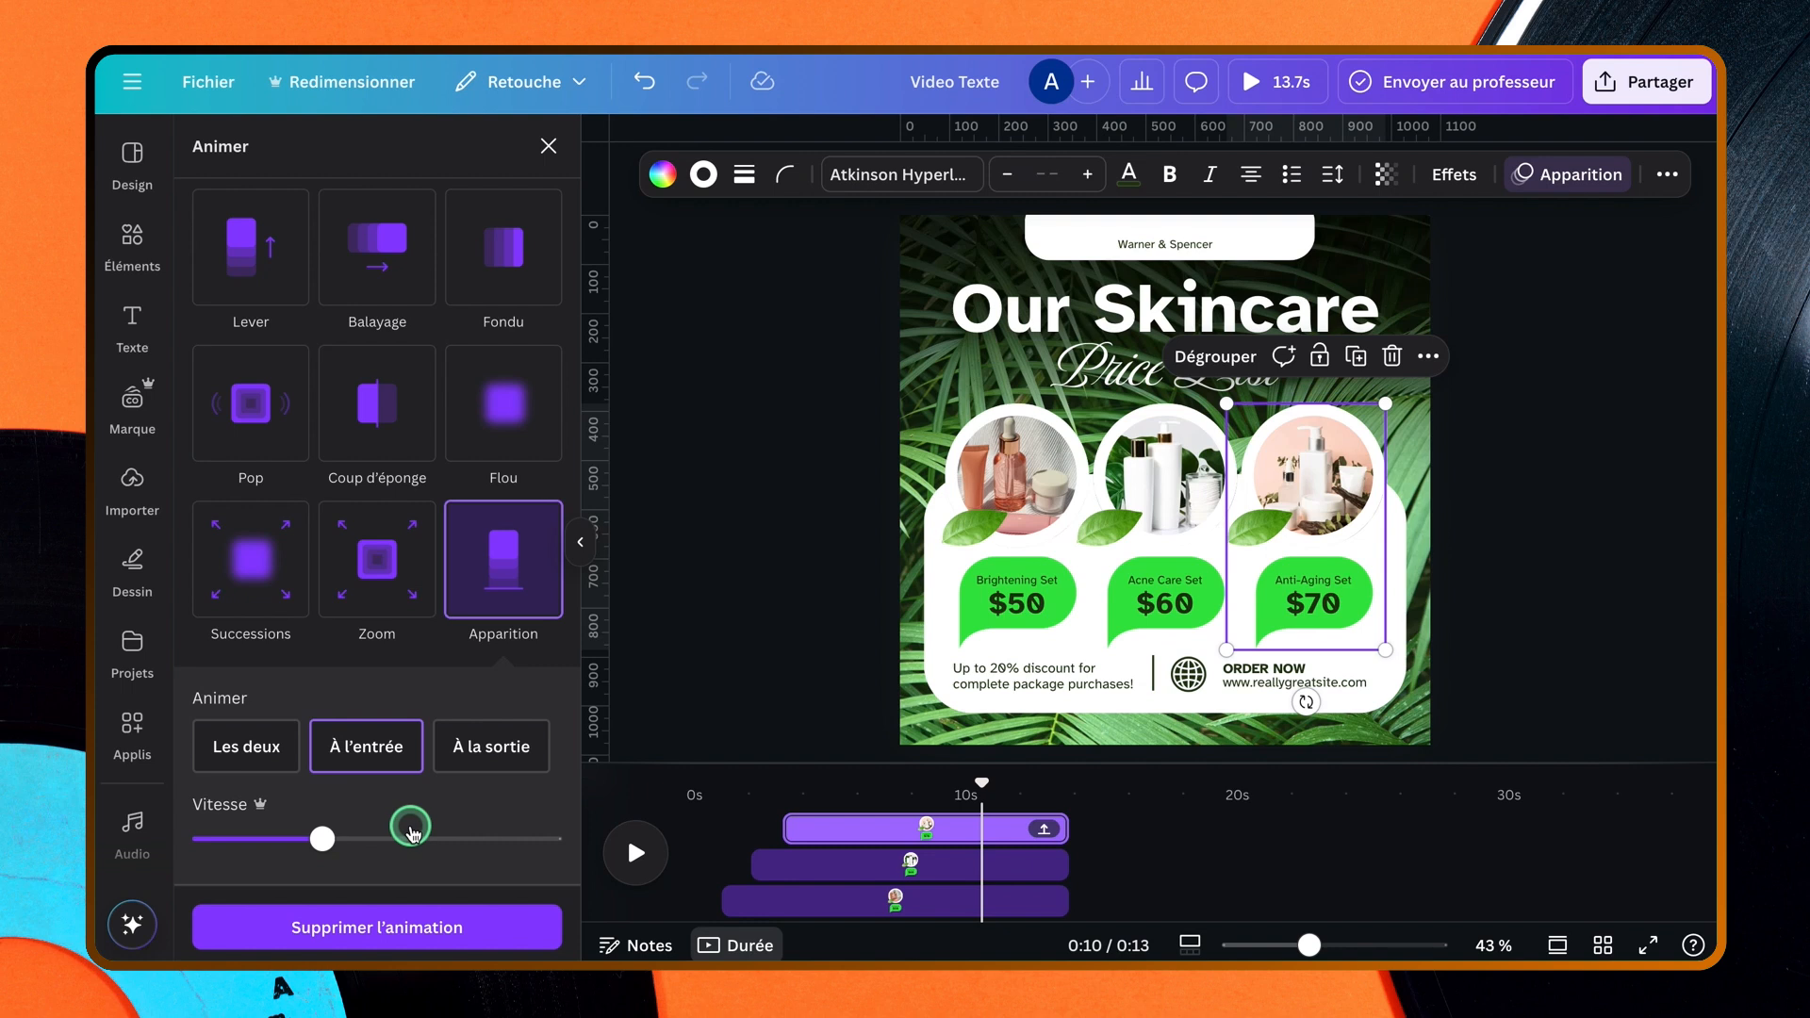
- Move the playhead to about 6 s and select the "Our Skincare" title, locating its layer in the timeline
drag(981, 782, 858, 804)
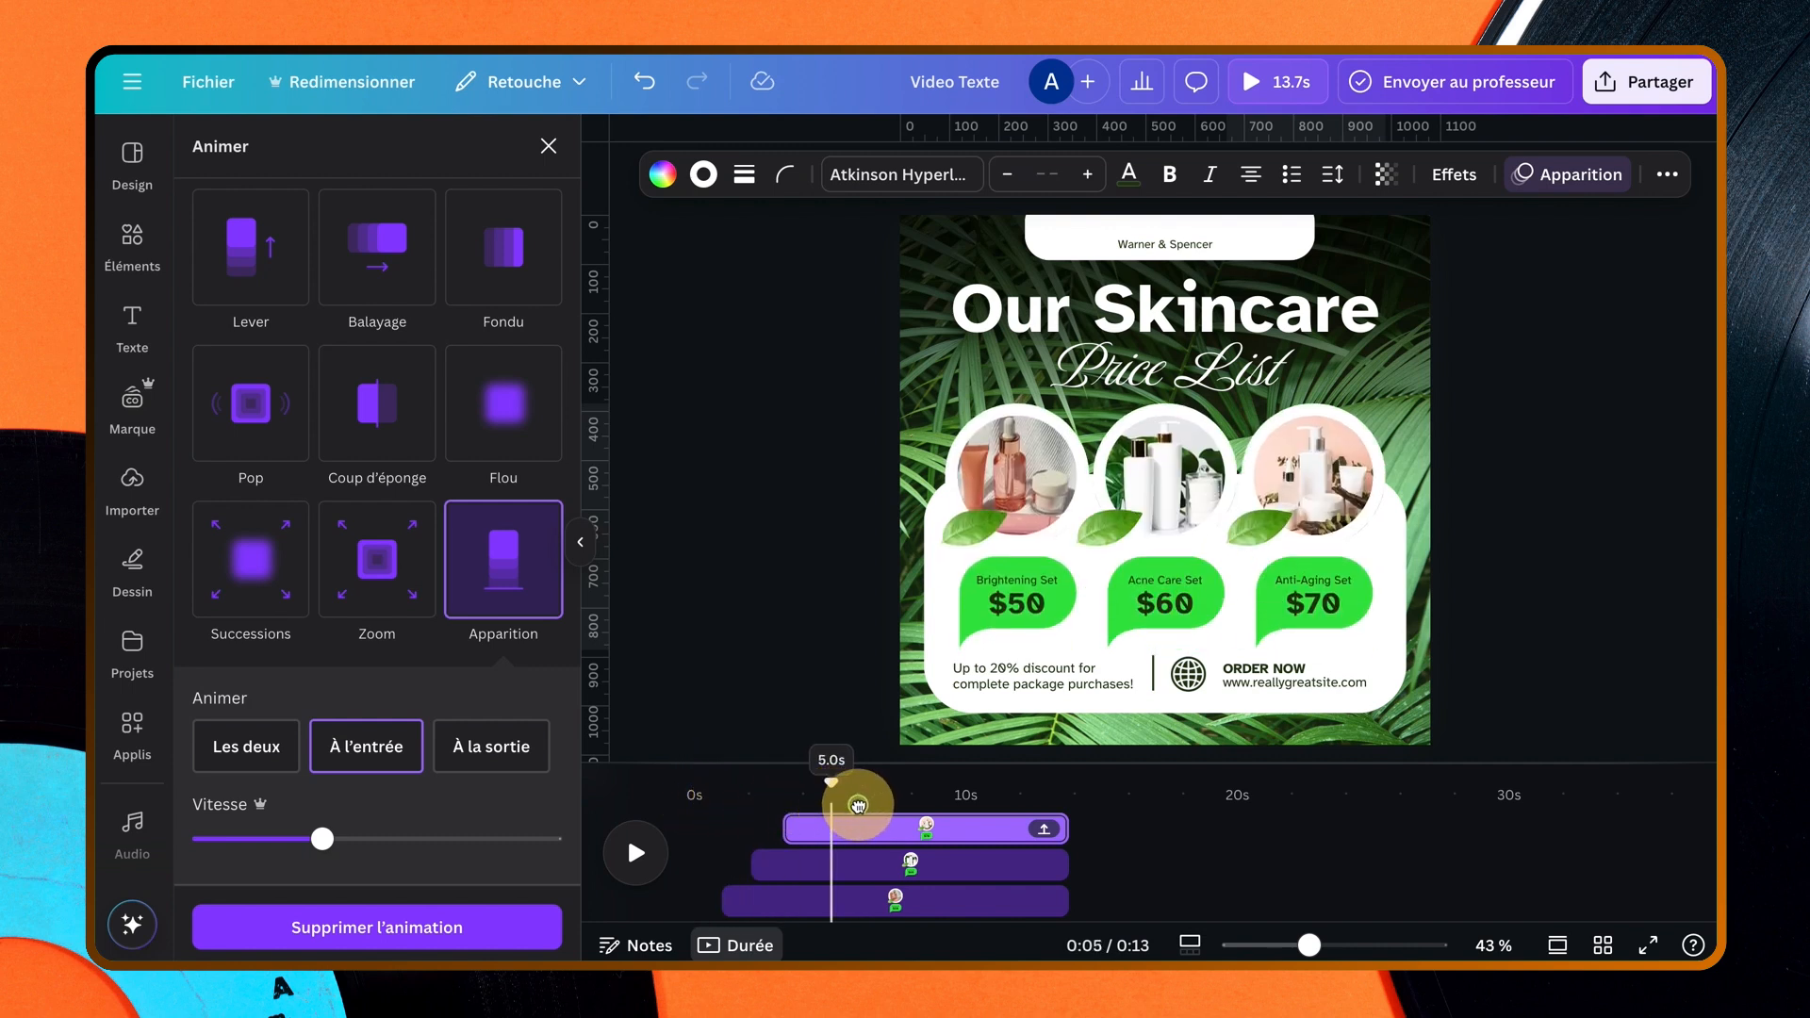
click(1205, 292)
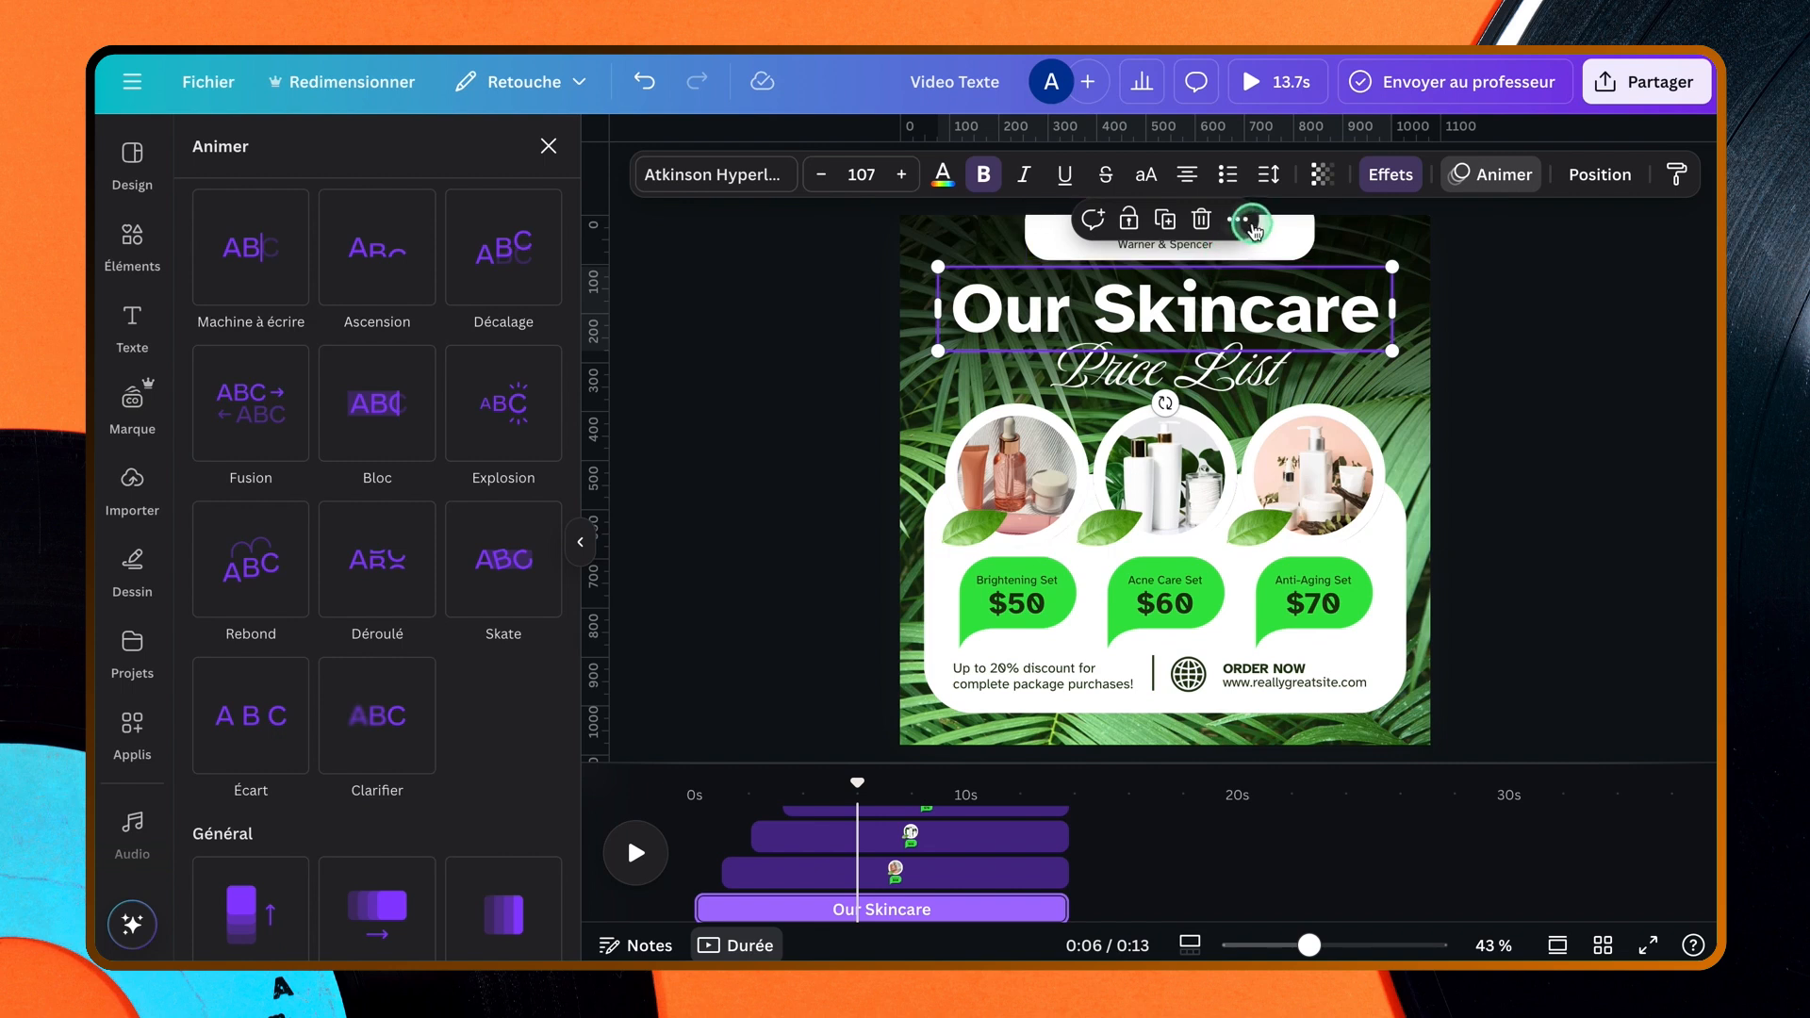
scroll(880, 849, down, 2)
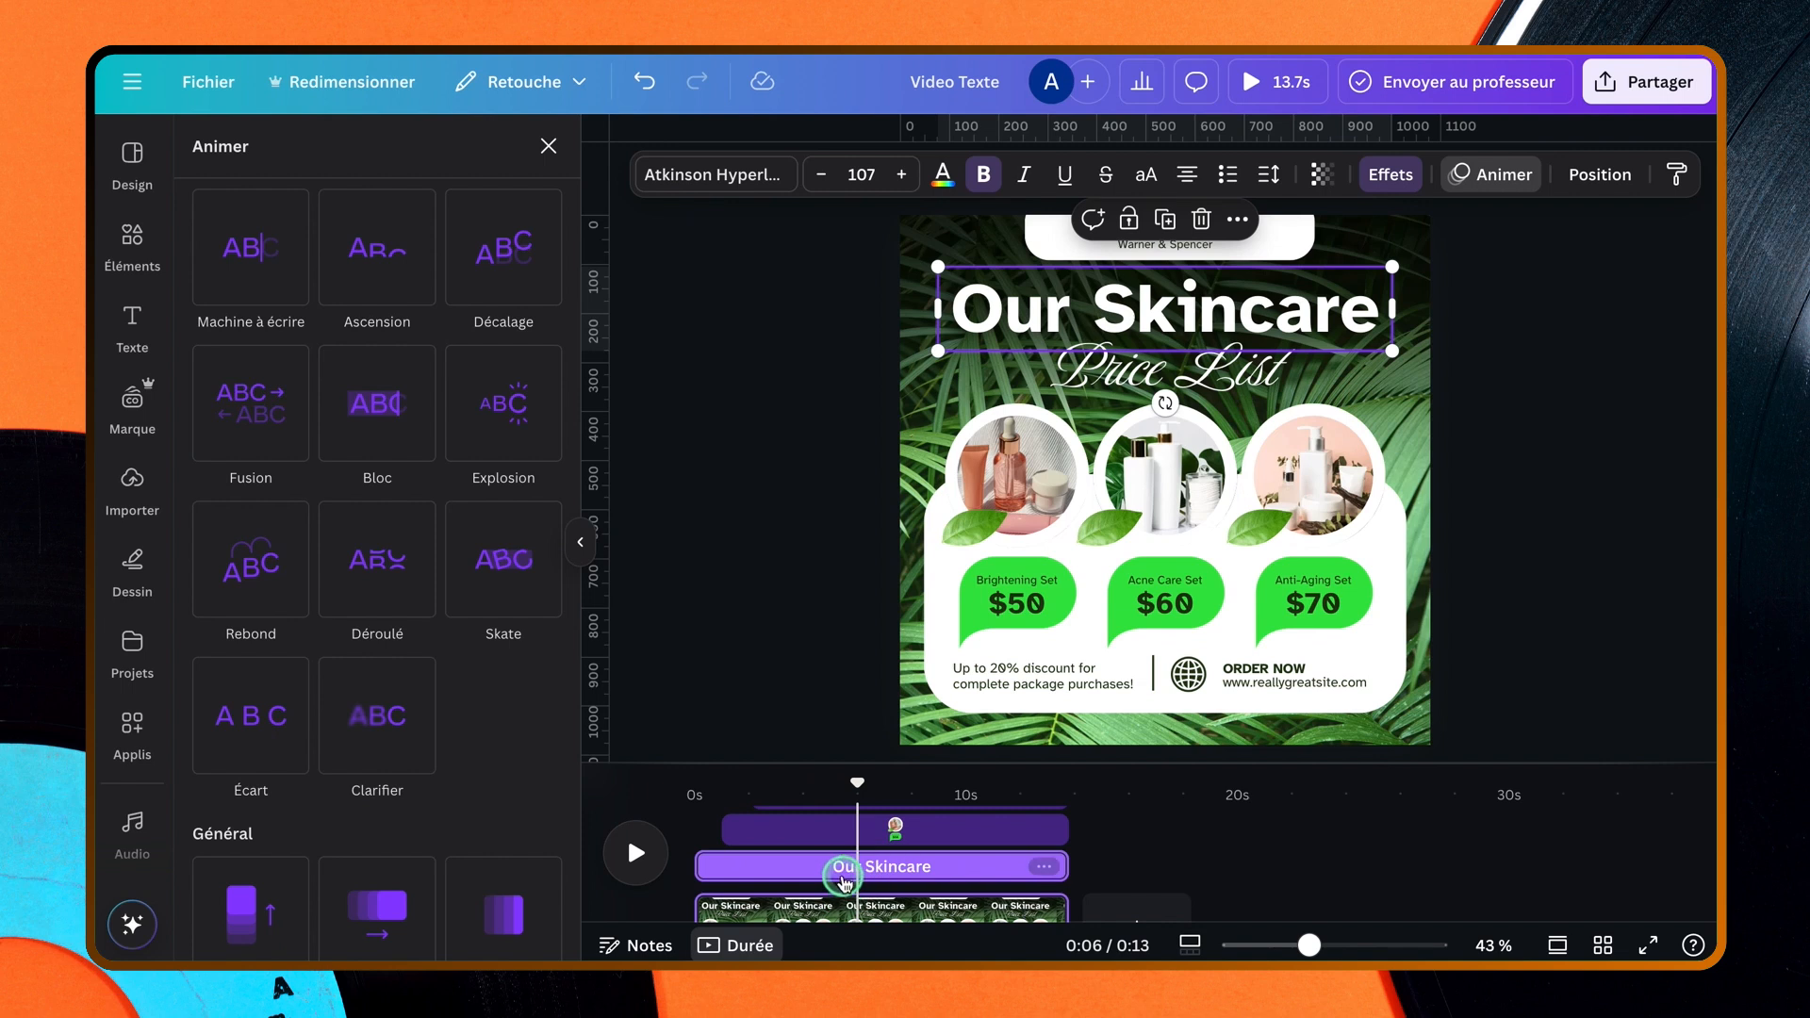
- Try delaying the "Our Skincare" title's start to about 2 s and adjusting its end, and restore its full duration
click(834, 869)
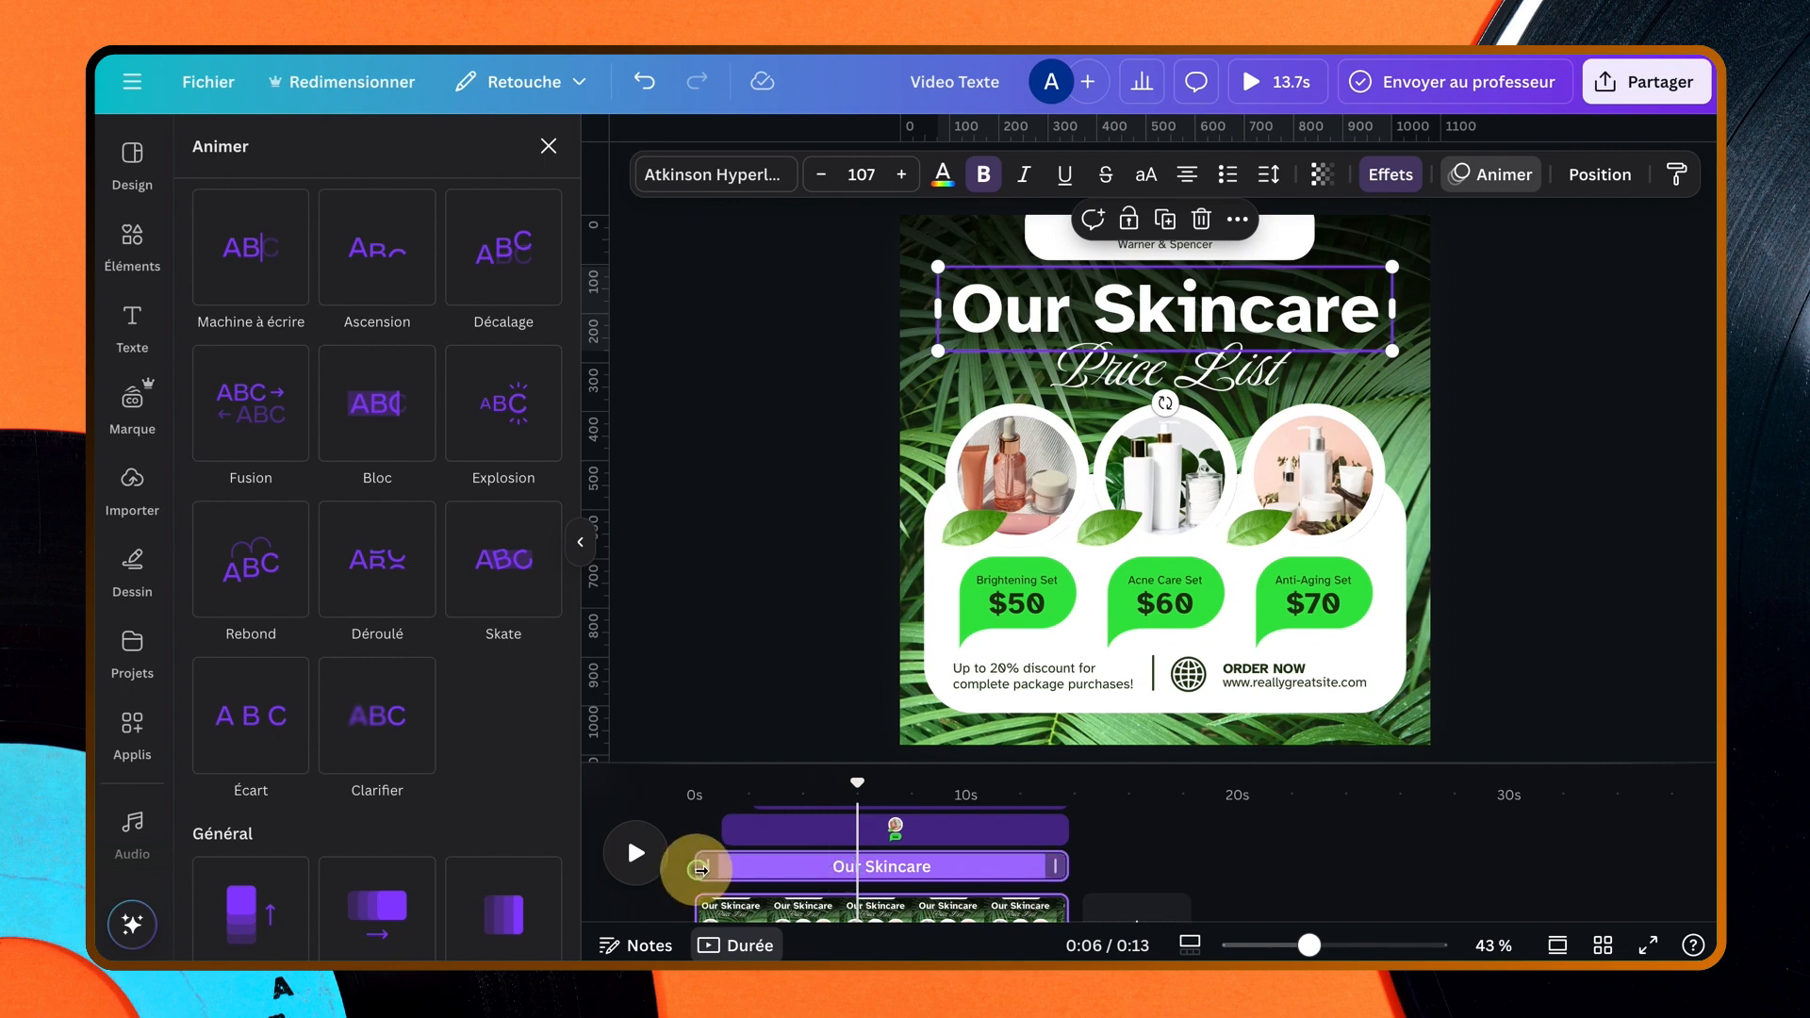
drag(758, 872, 760, 868)
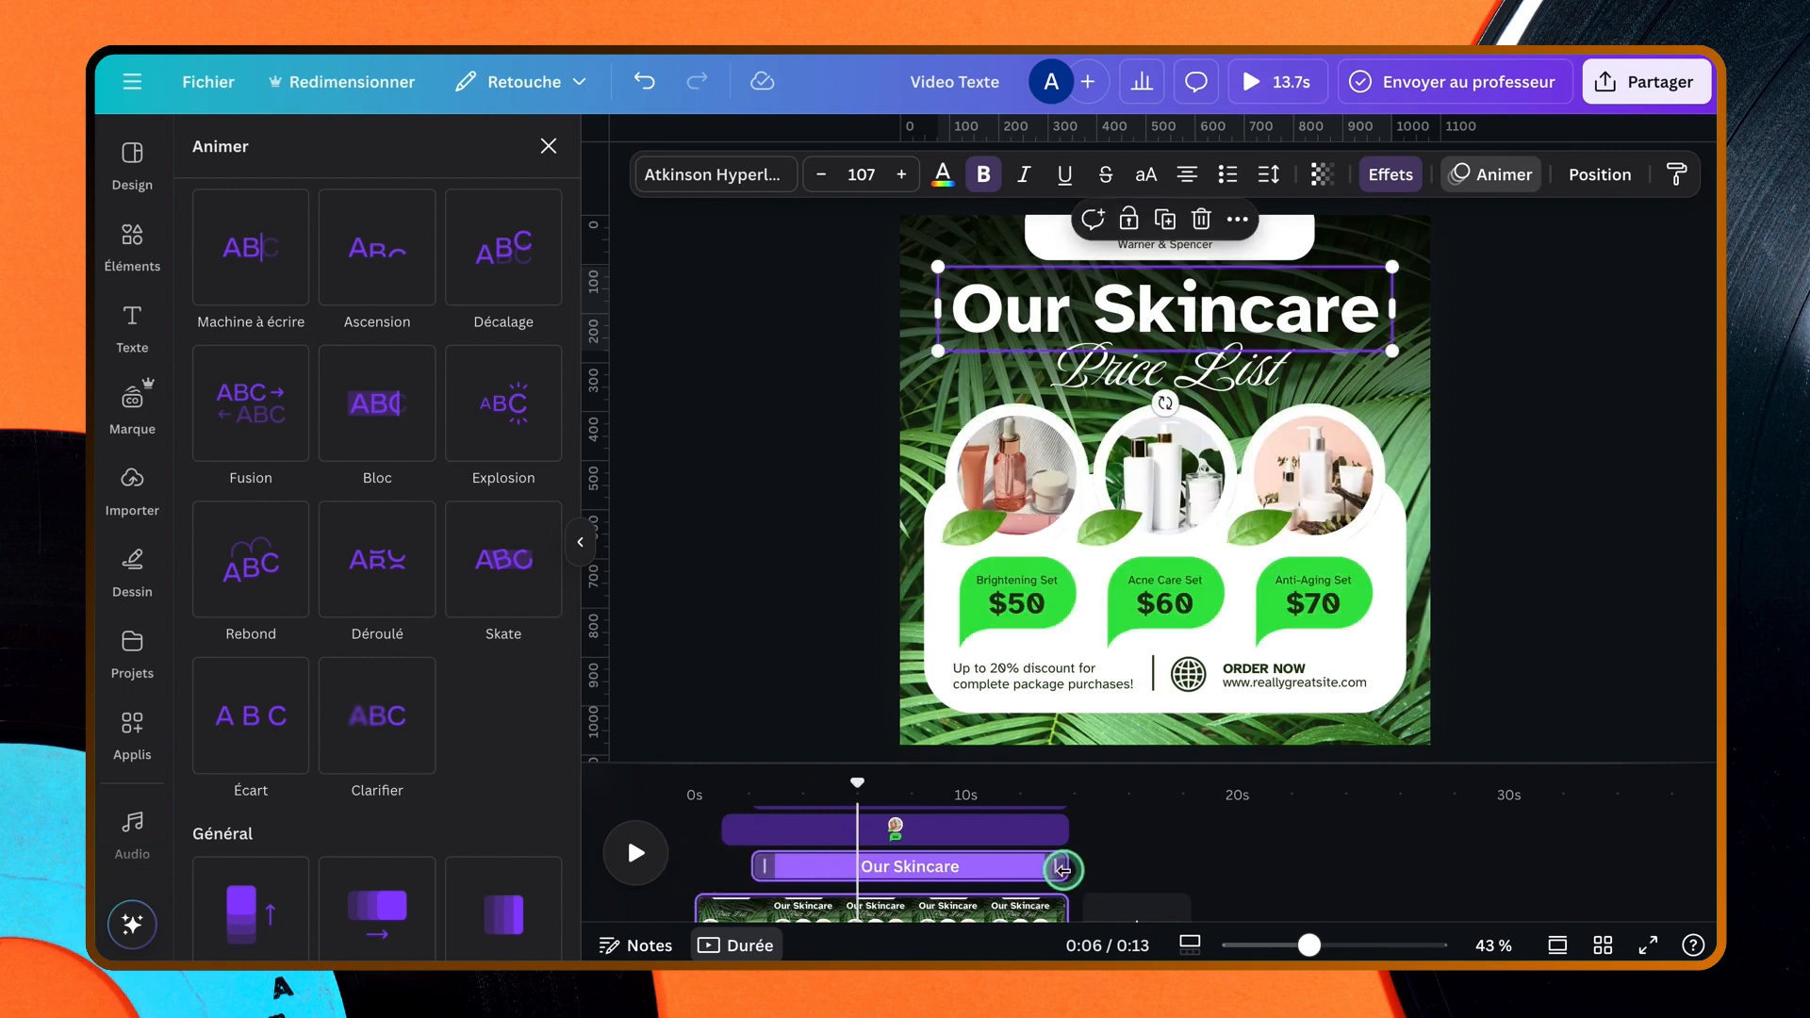
drag(1039, 867, 1127, 868)
drag(765, 866, 615, 884)
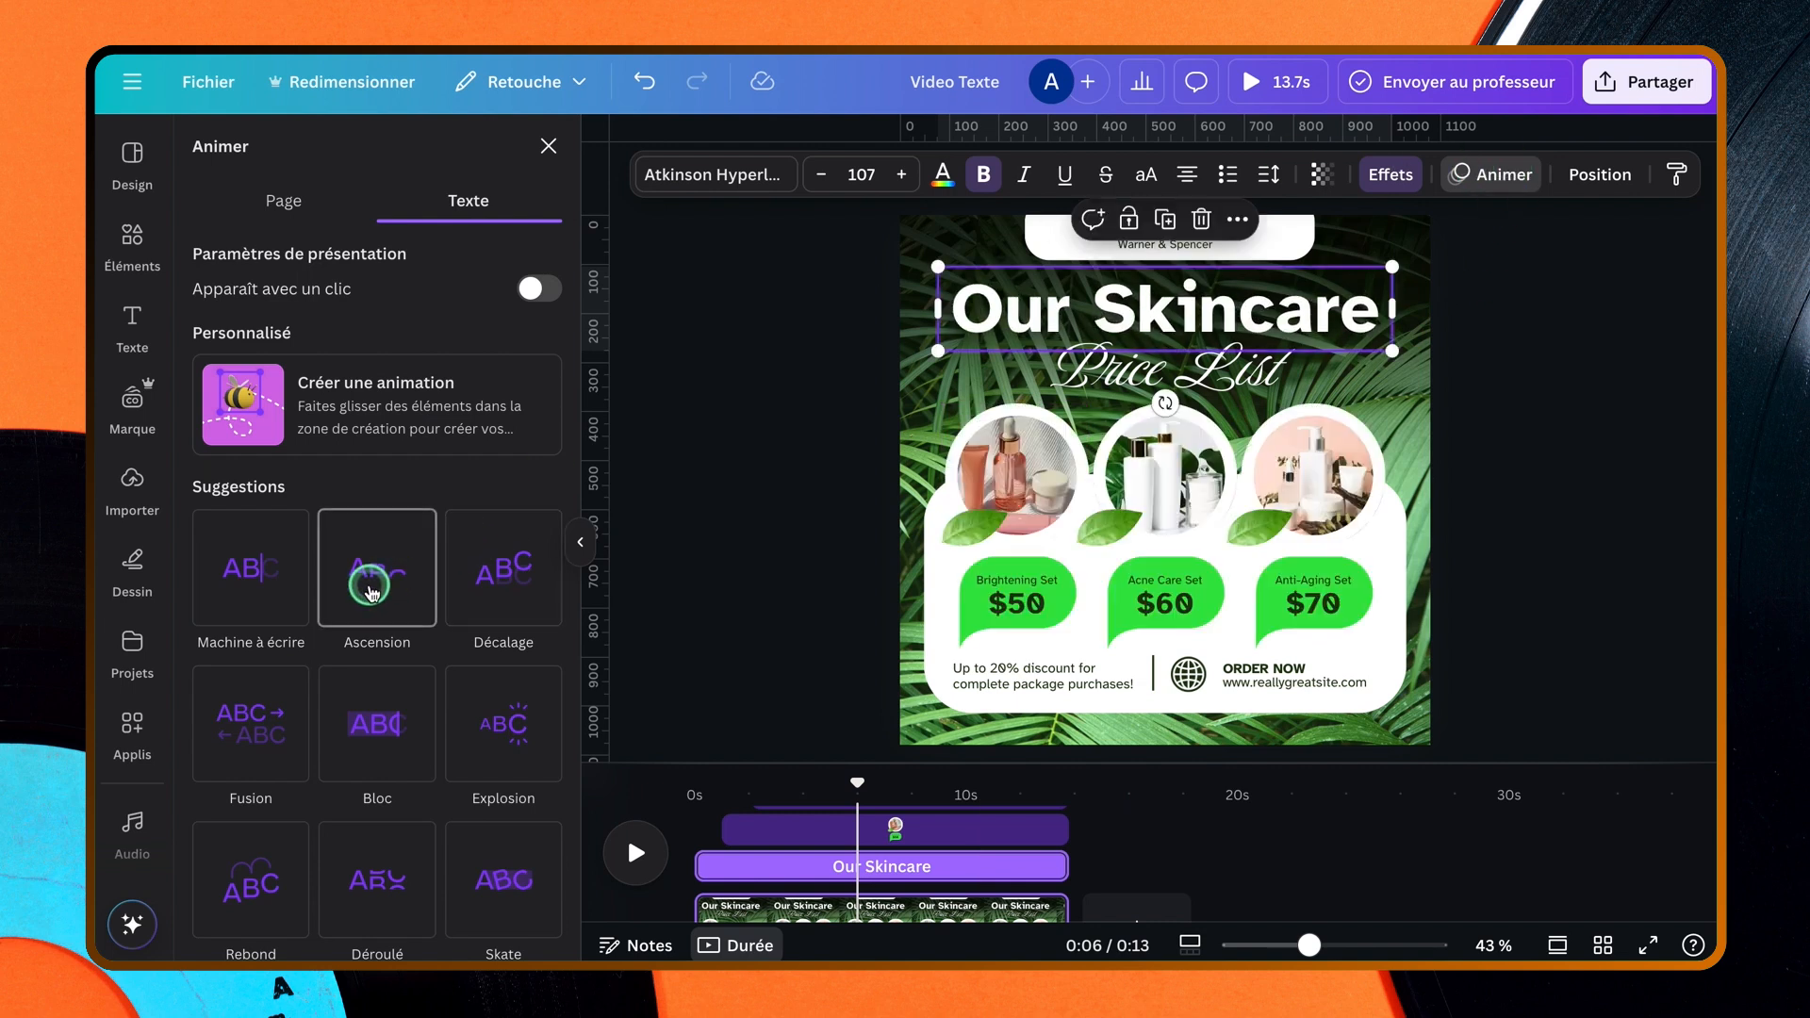
- Apply the Ascension text animation to the "Our Skincare" title on entry (À l'entrée)
click(370, 590)
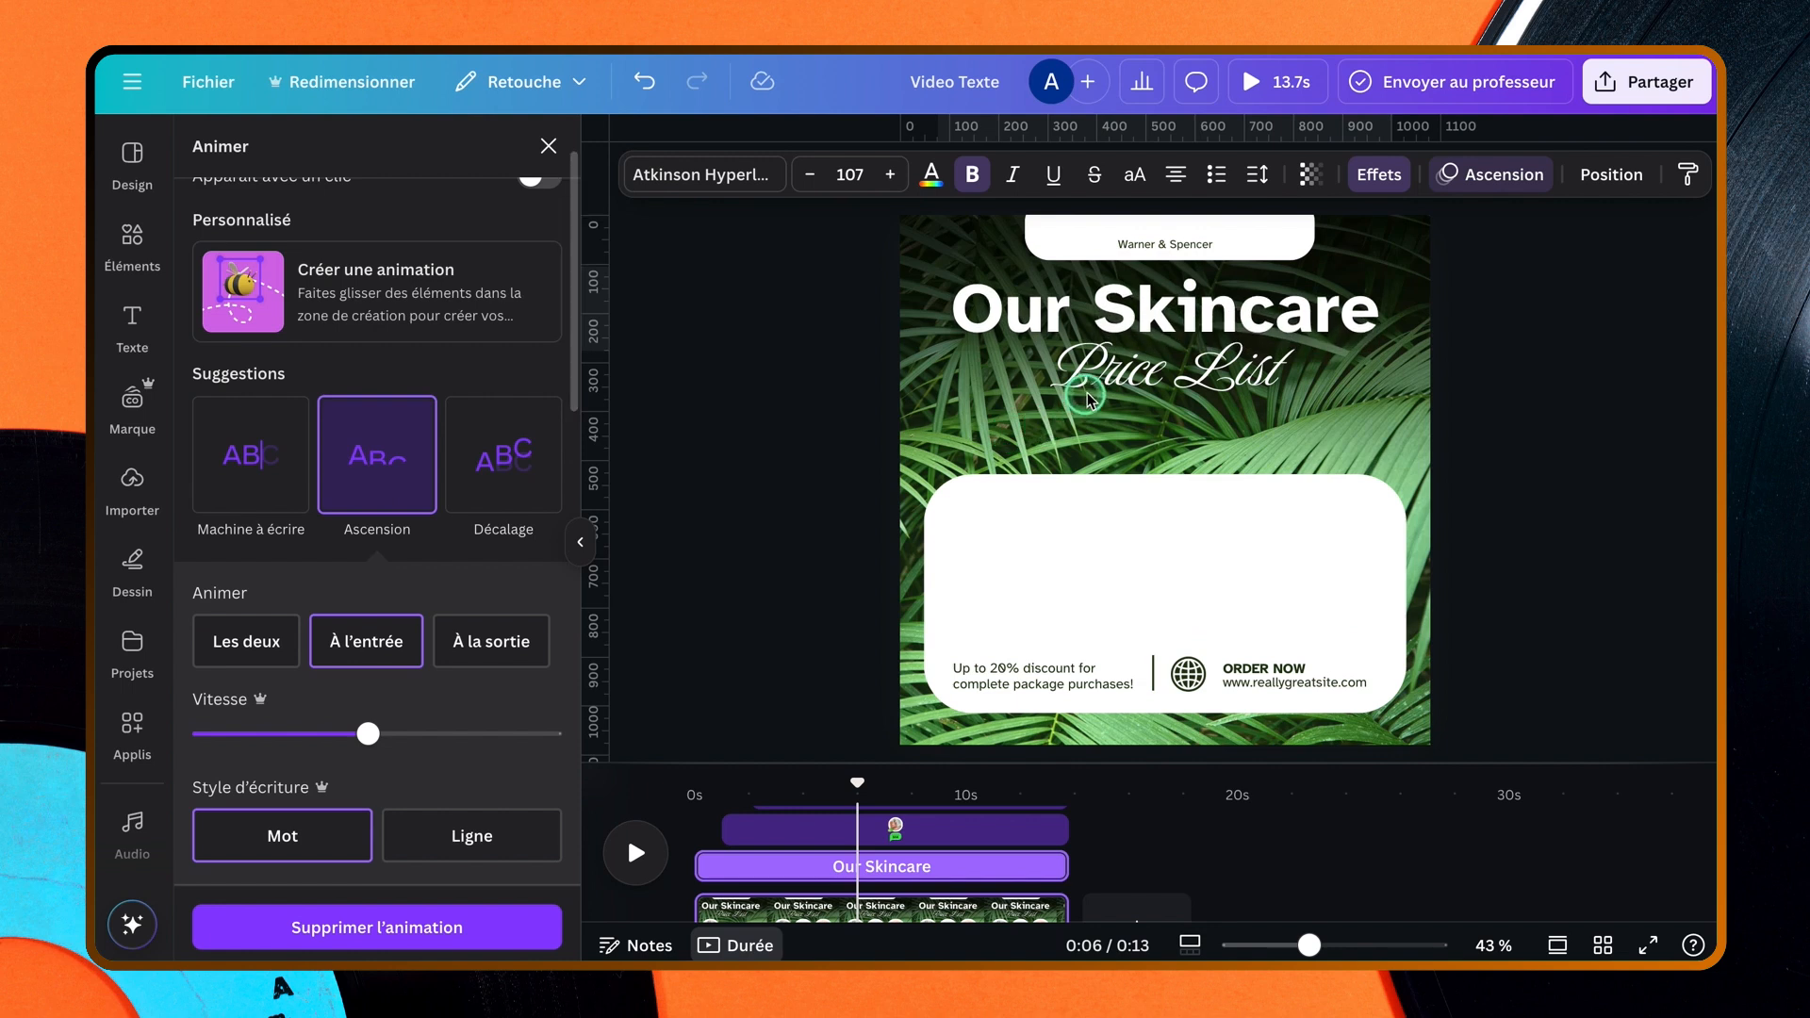
- Delay the start of the "Price List" text layer to about 0.5 s
click(1110, 382)
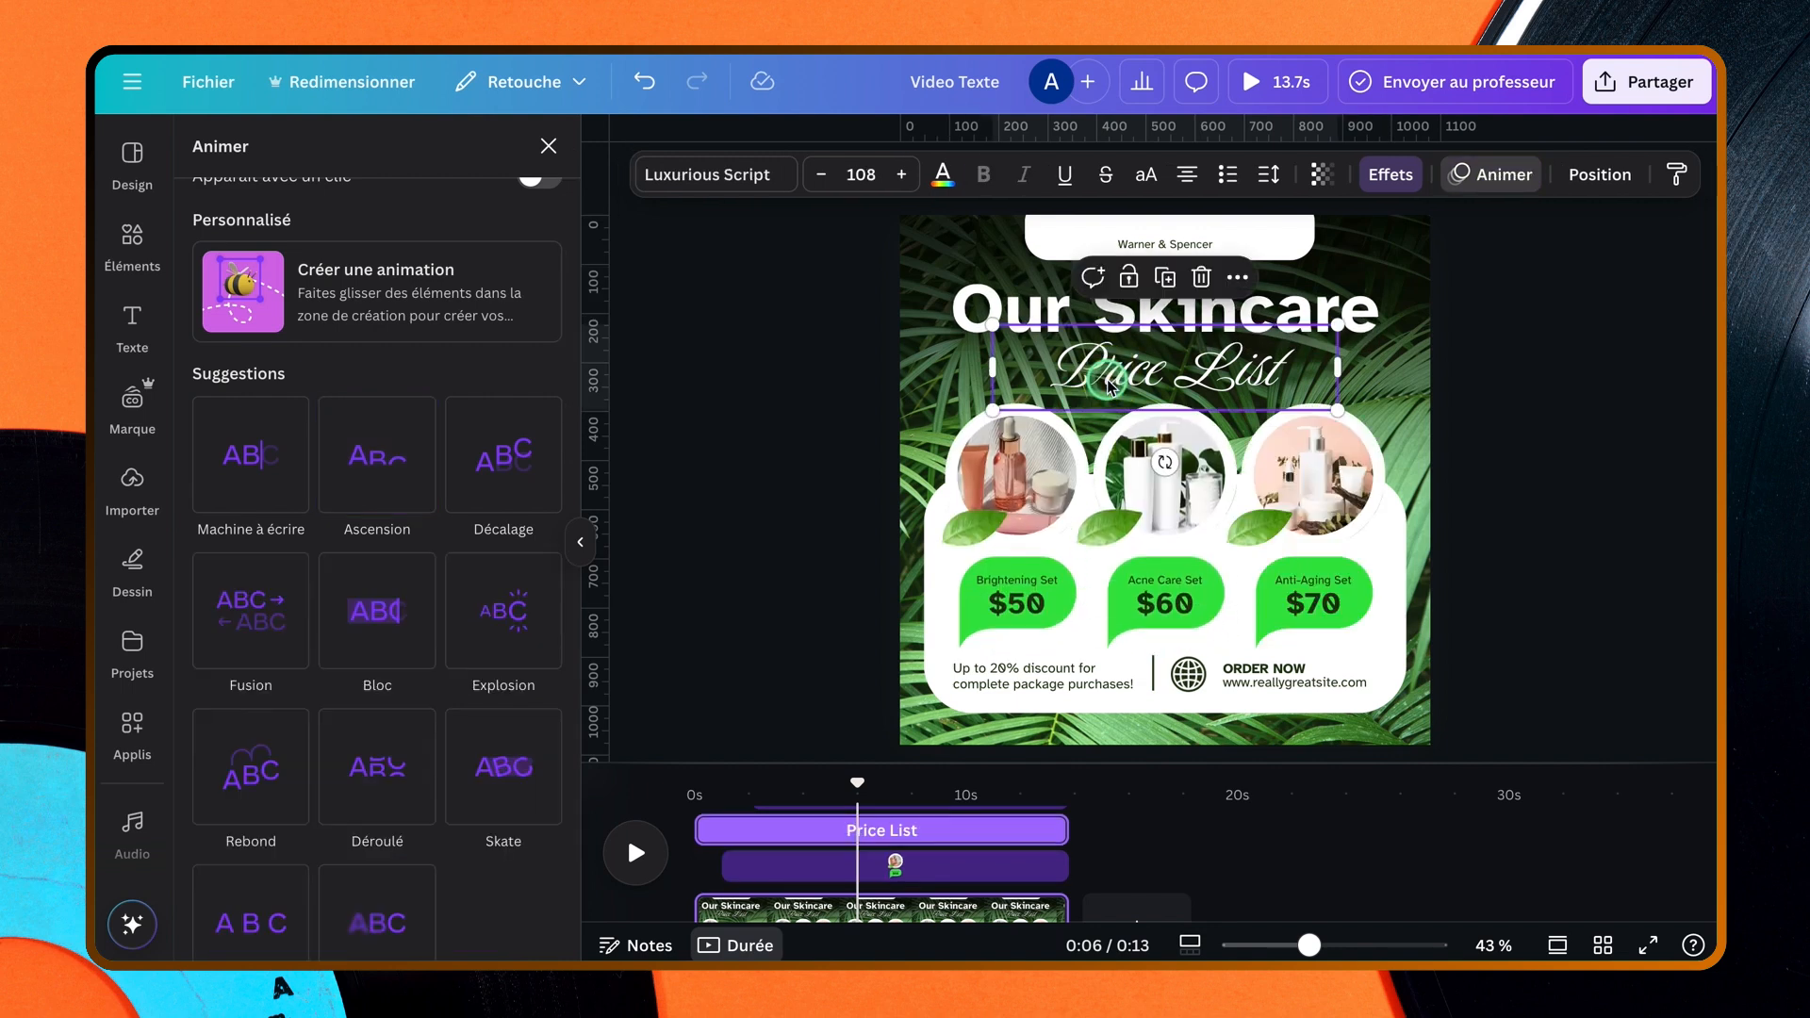
click(699, 829)
drag(700, 834, 710, 833)
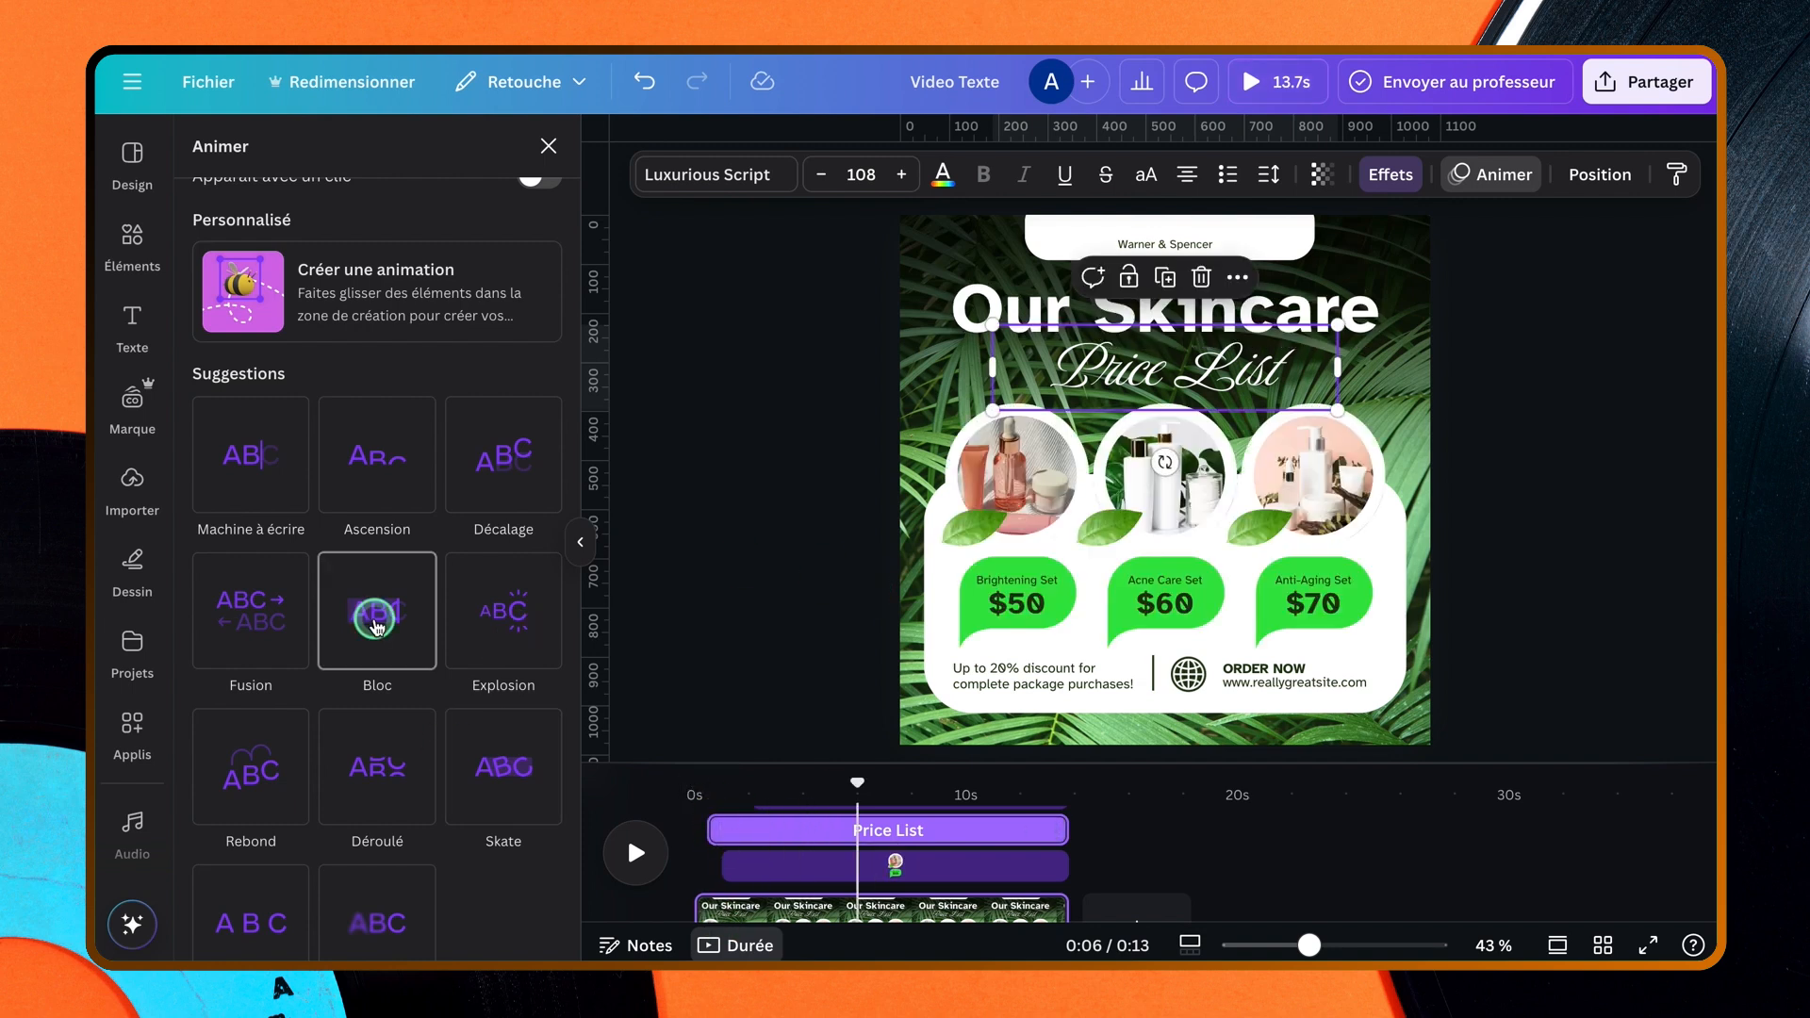
- Apply the Clarifier animation to the "Price List" text on entry and raise its speed (Vitesse) to nearly the maximum
scroll(498, 808, down, 3)
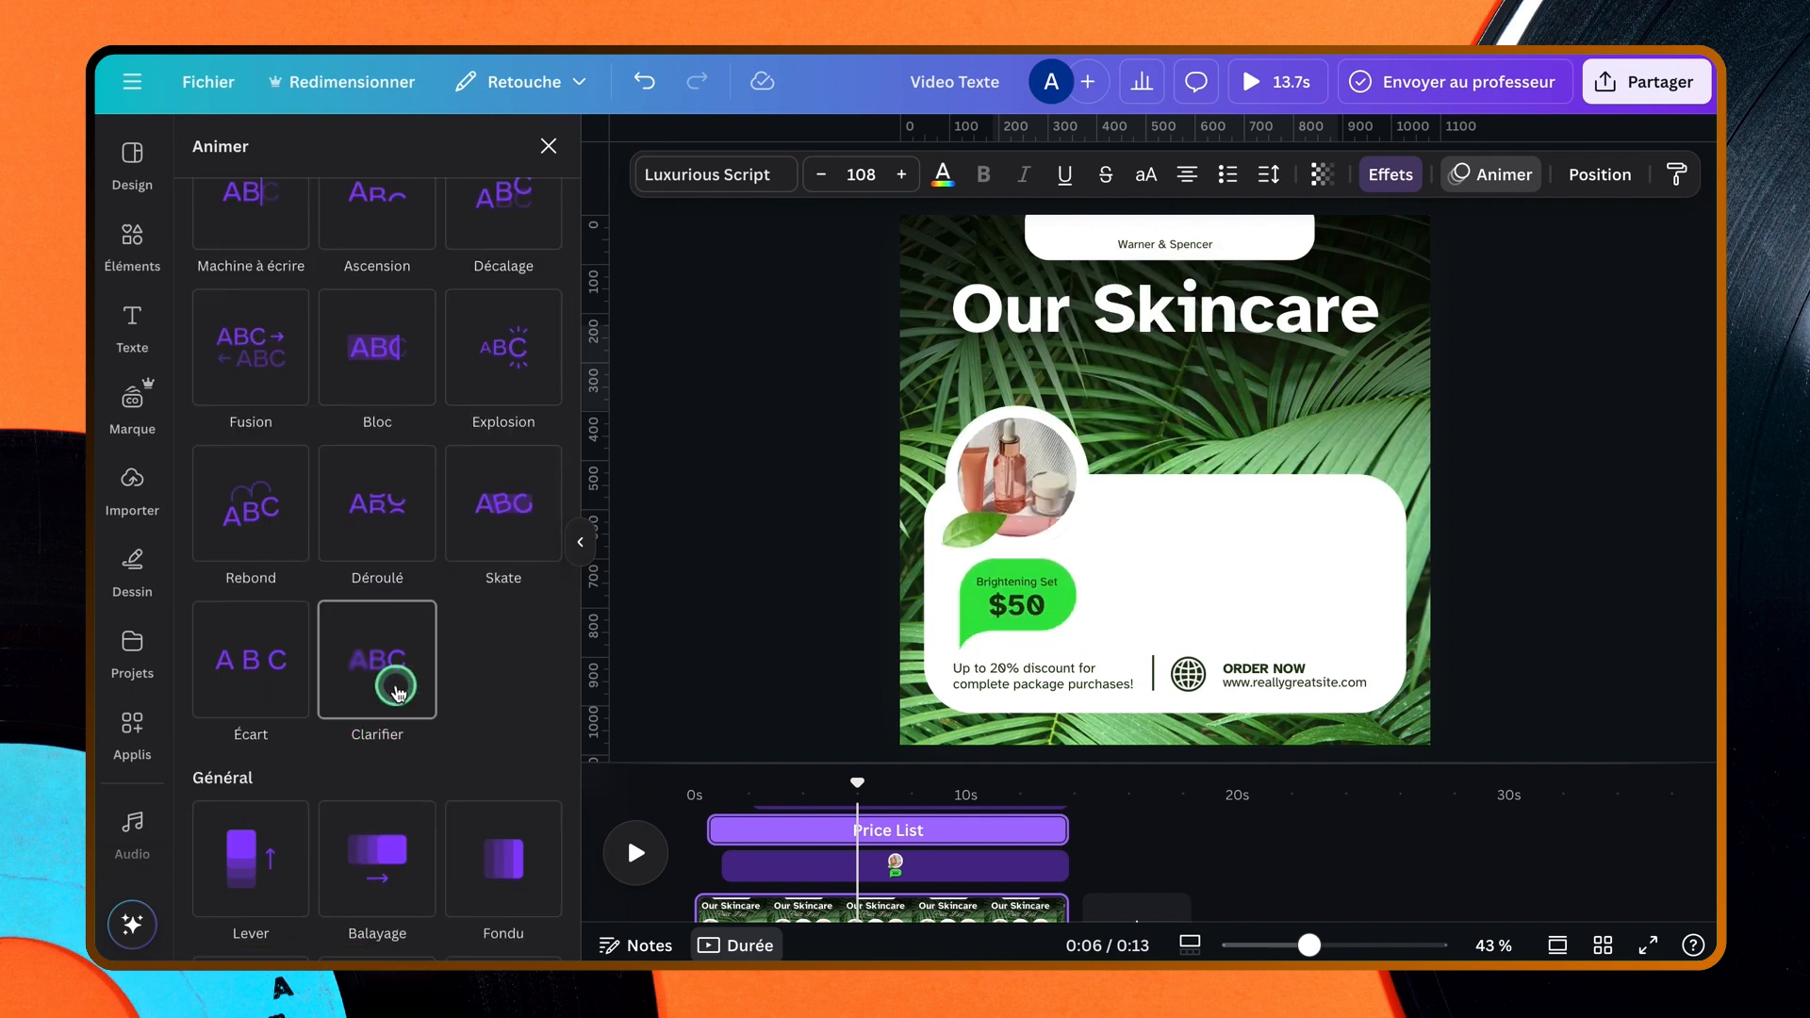
click(398, 693)
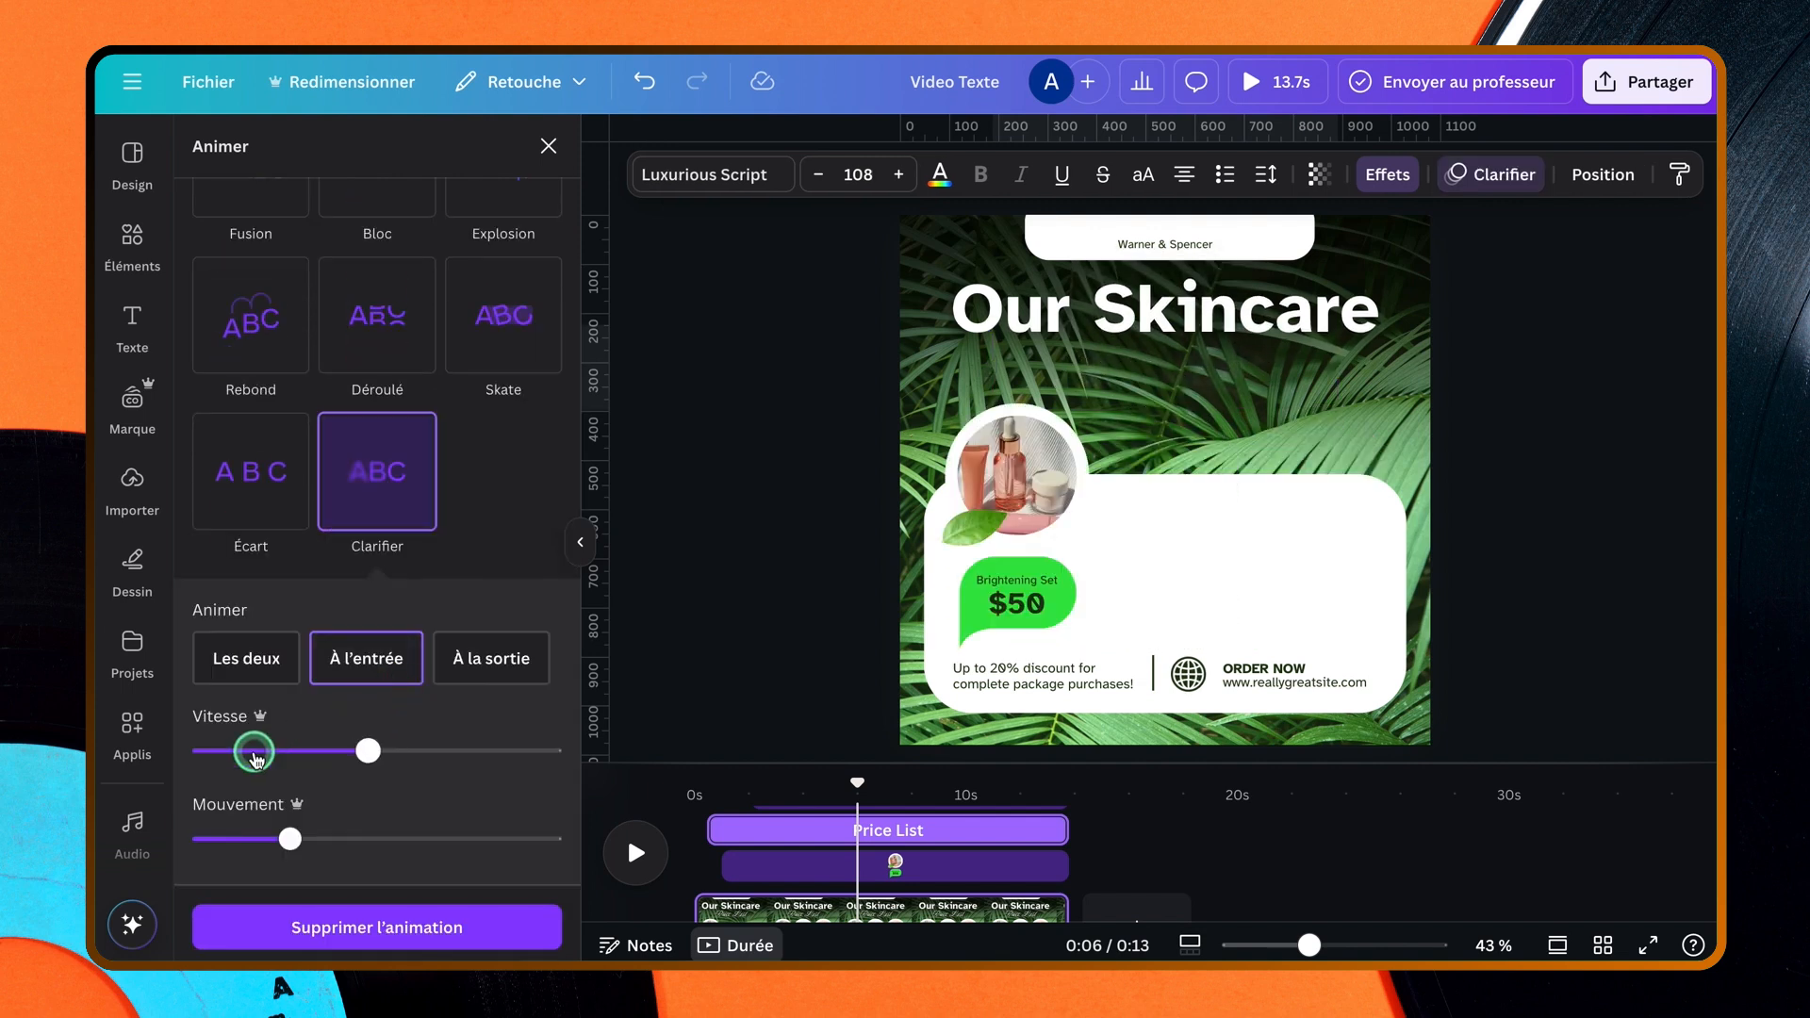
click(234, 752)
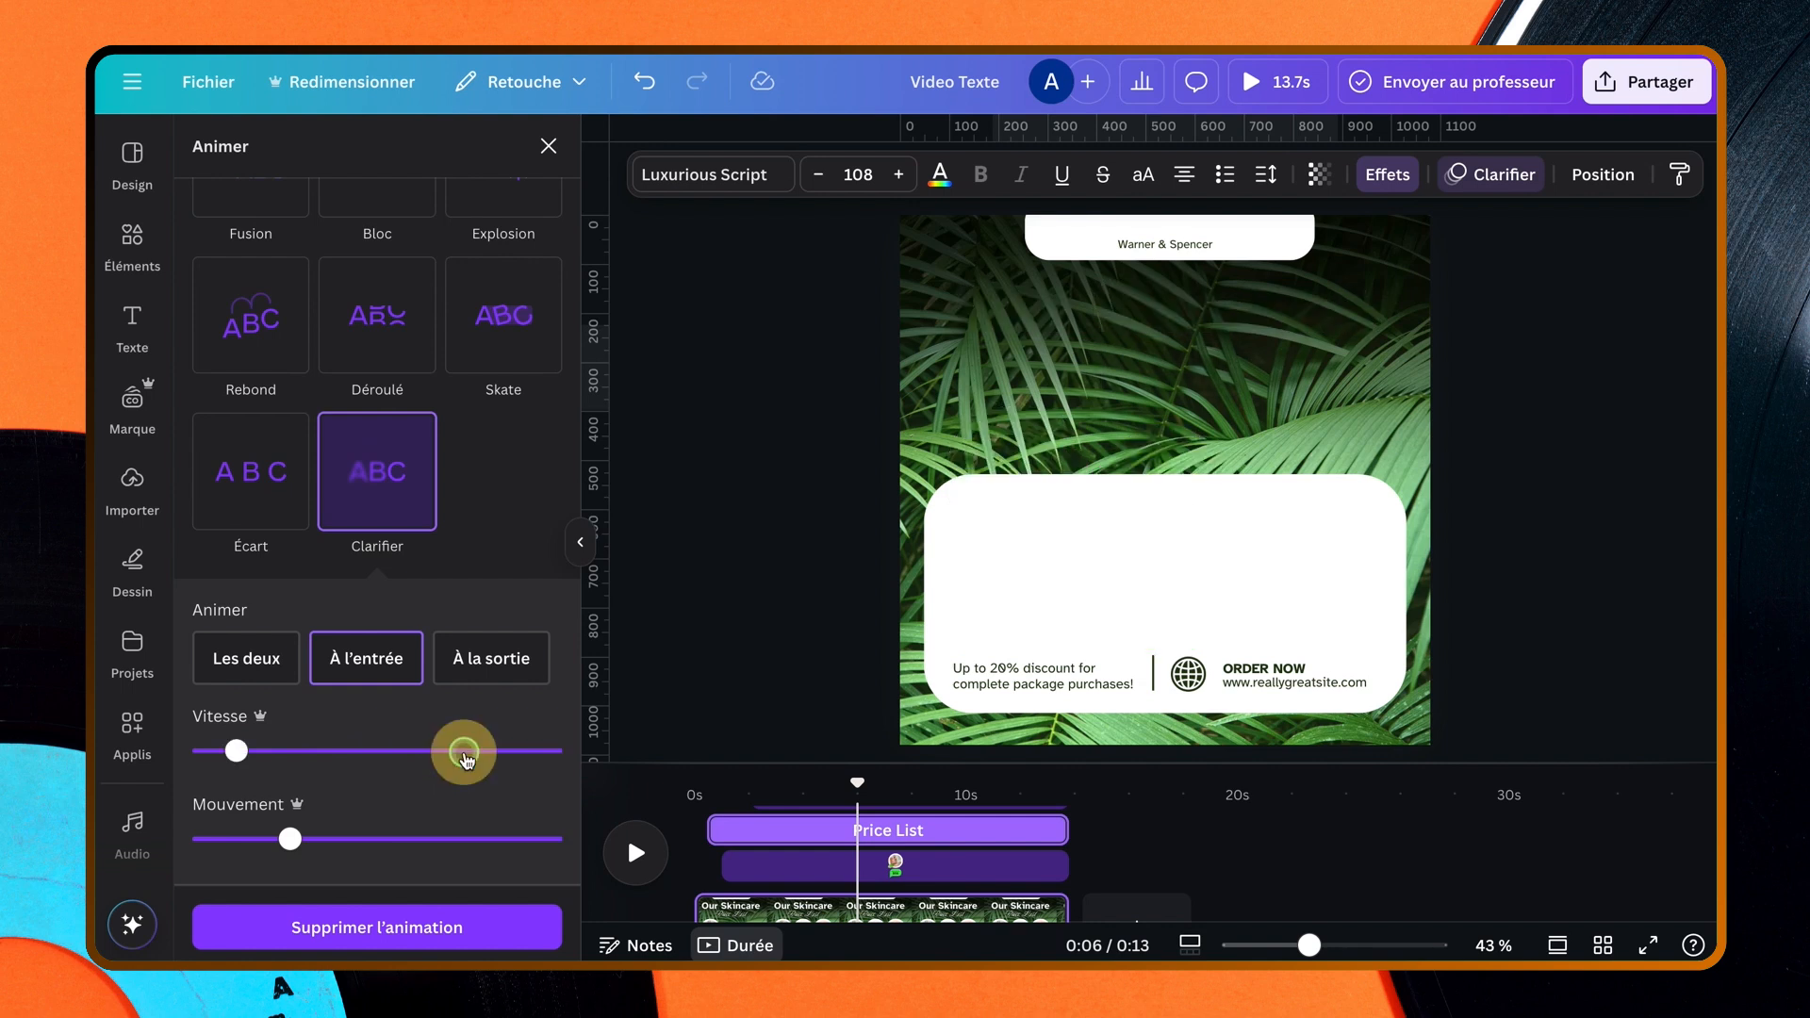
click(510, 751)
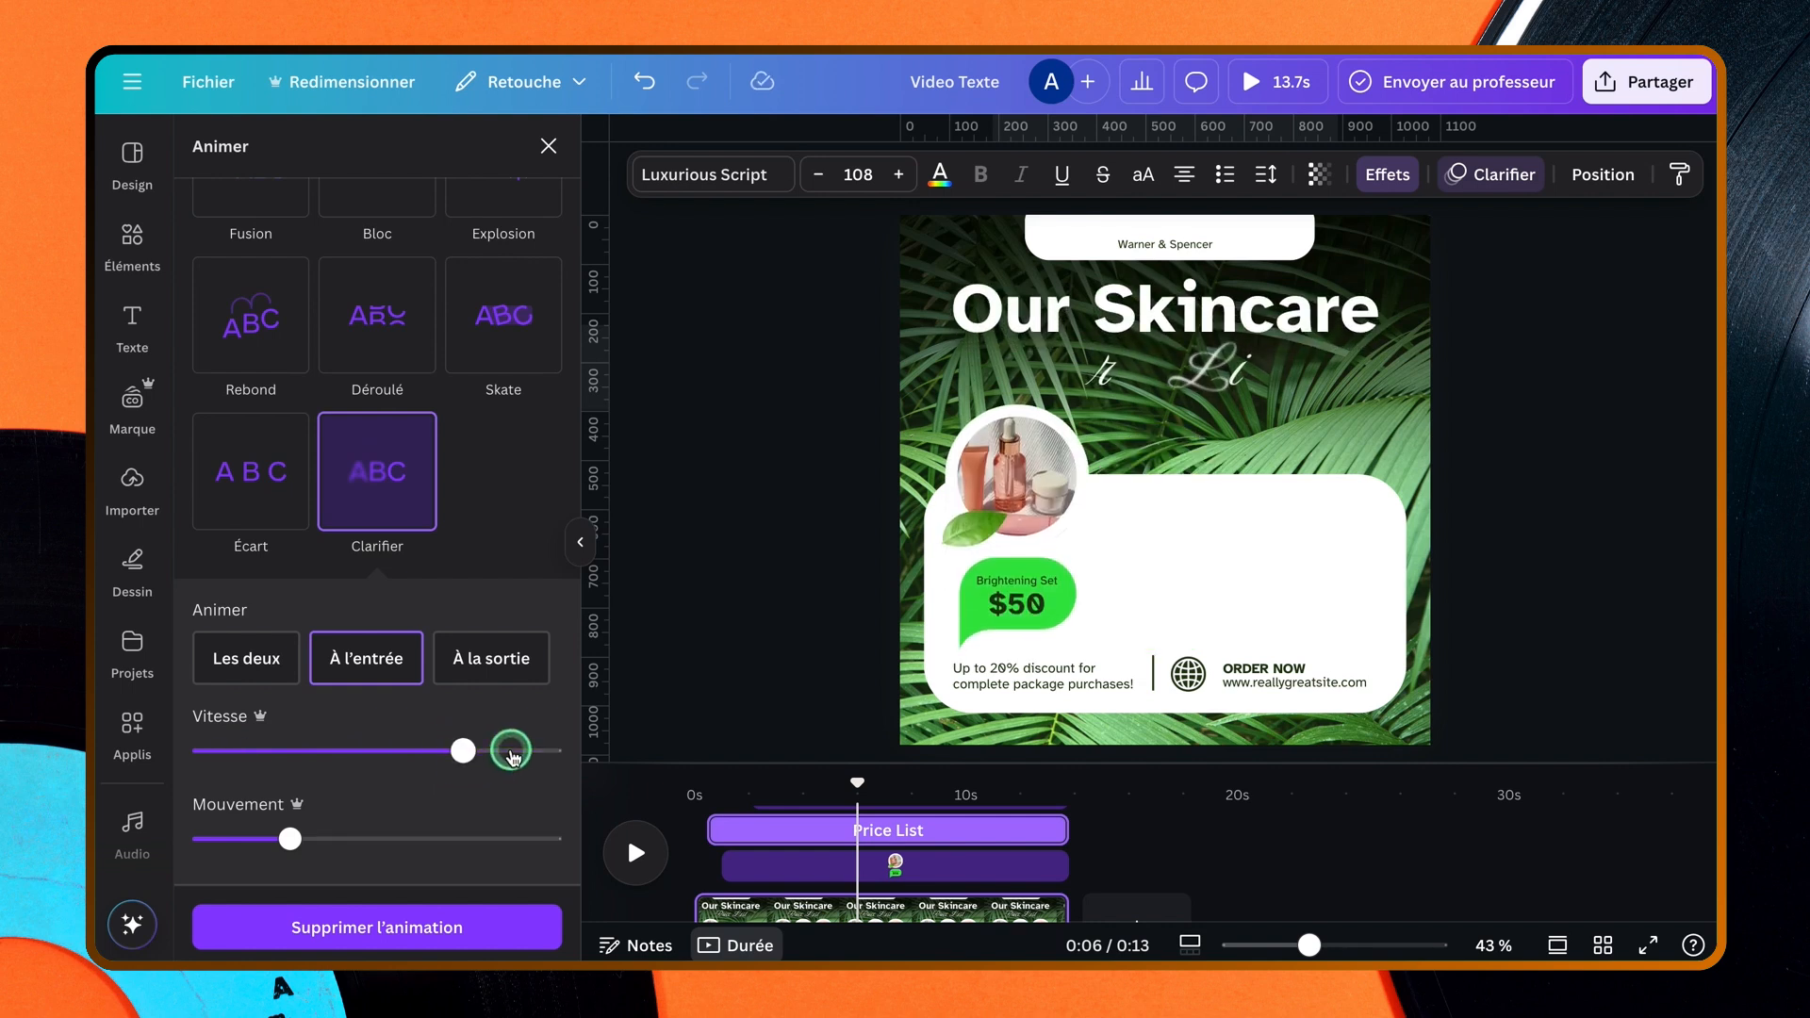
drag(510, 751, 556, 751)
- Delay the product groups' starts to about 2.4 s for Brightening, 3.3 s for Acne Care and 4.2 s for Anti-Aging
scroll(784, 863, up, 1)
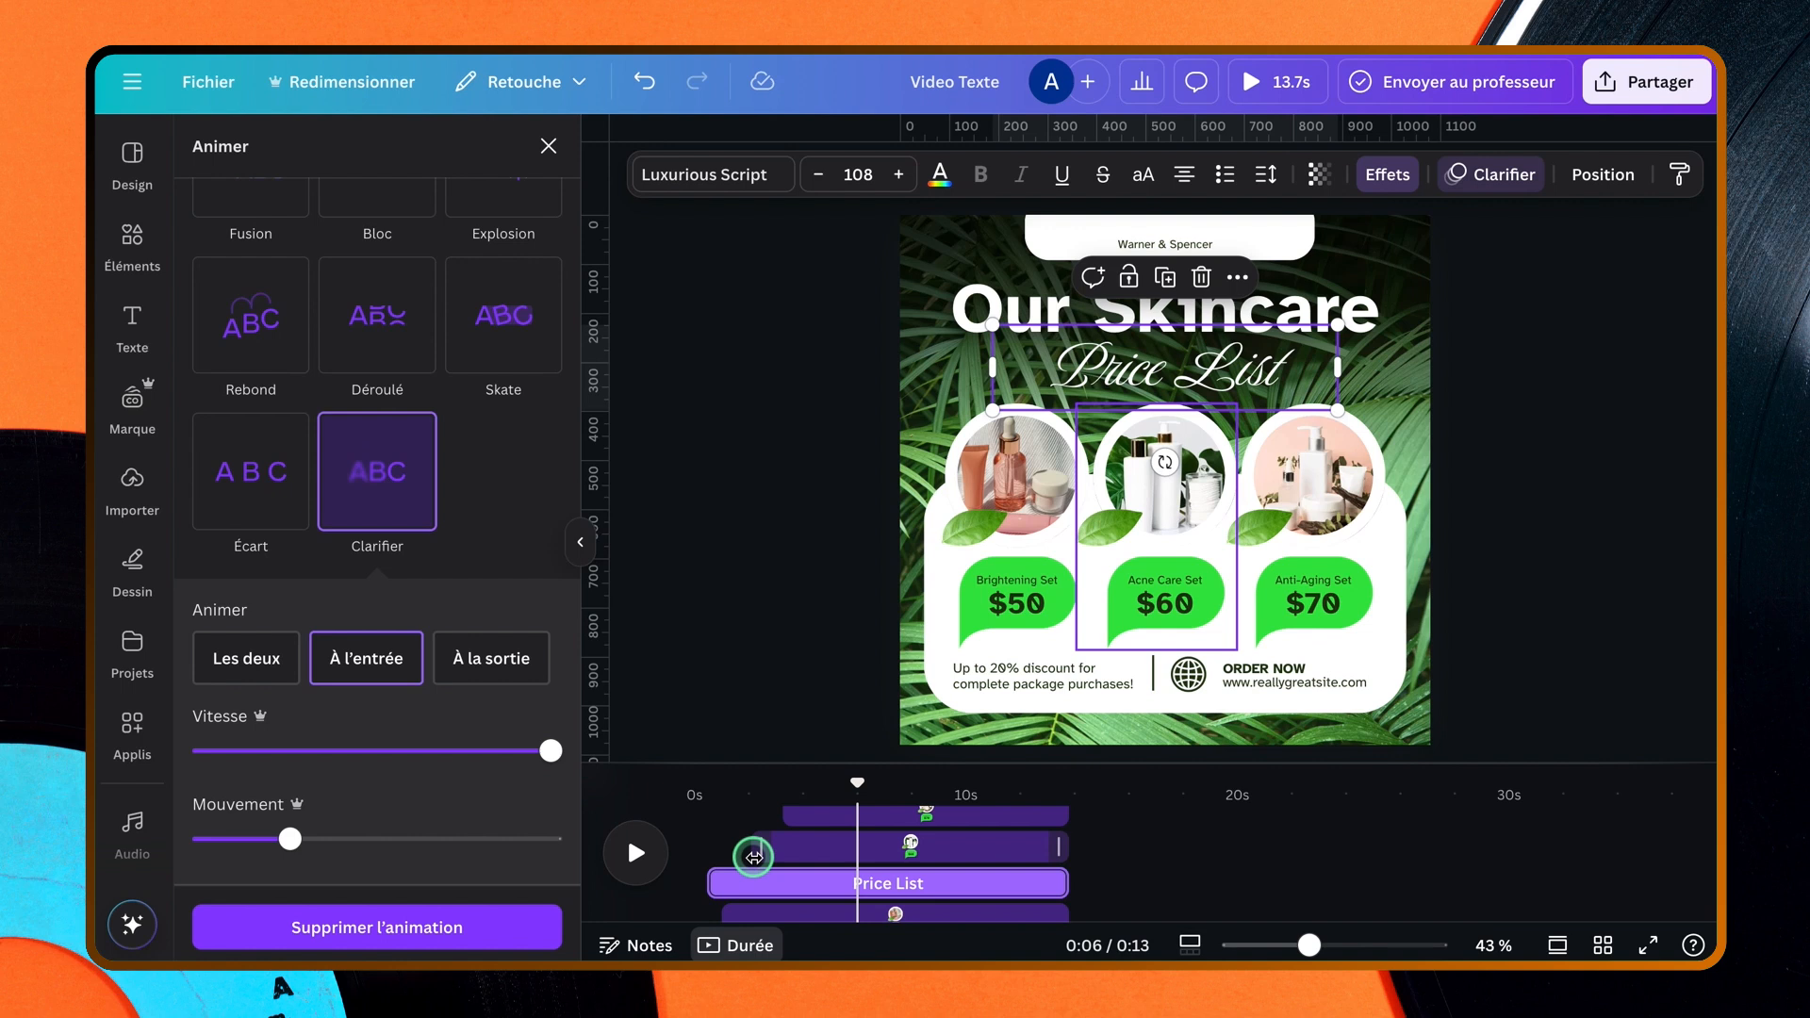
drag(754, 855, 813, 818)
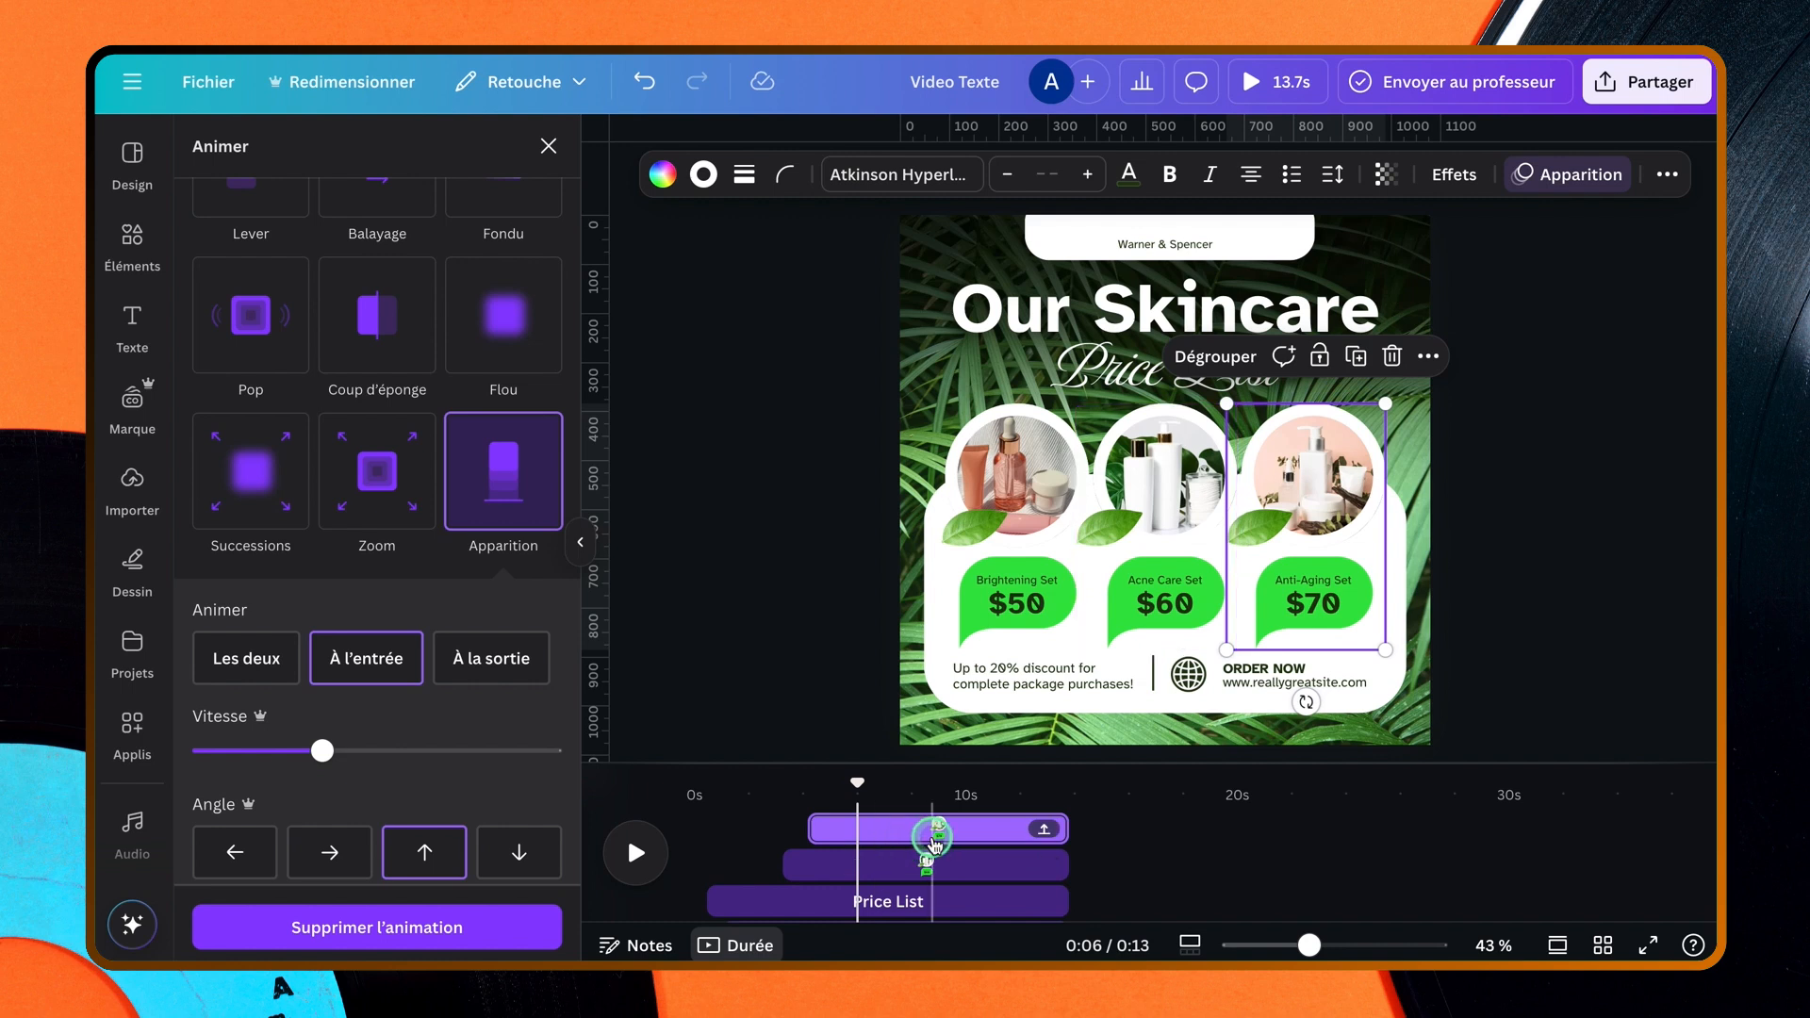
scroll(950, 877, down, 2)
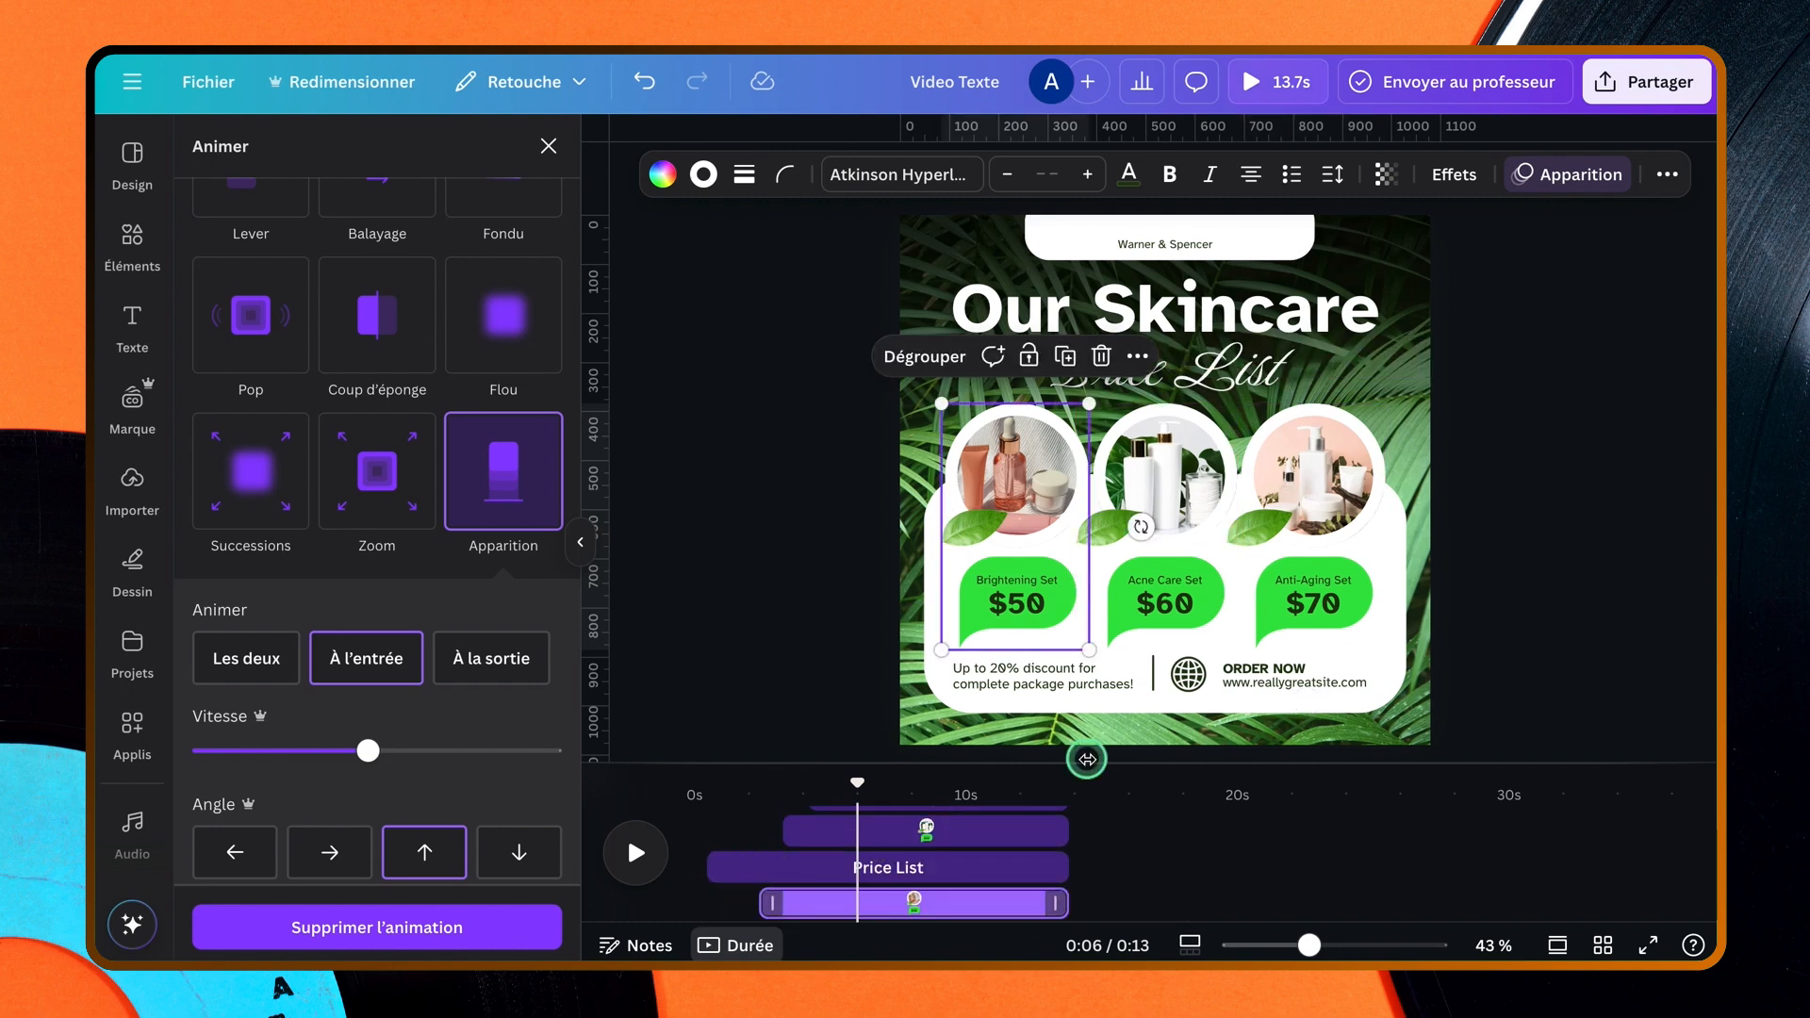
- Play the video from 0 s and scrub back to about 2 s to check when the Brightening Set group enters
drag(857, 782, 648, 792)
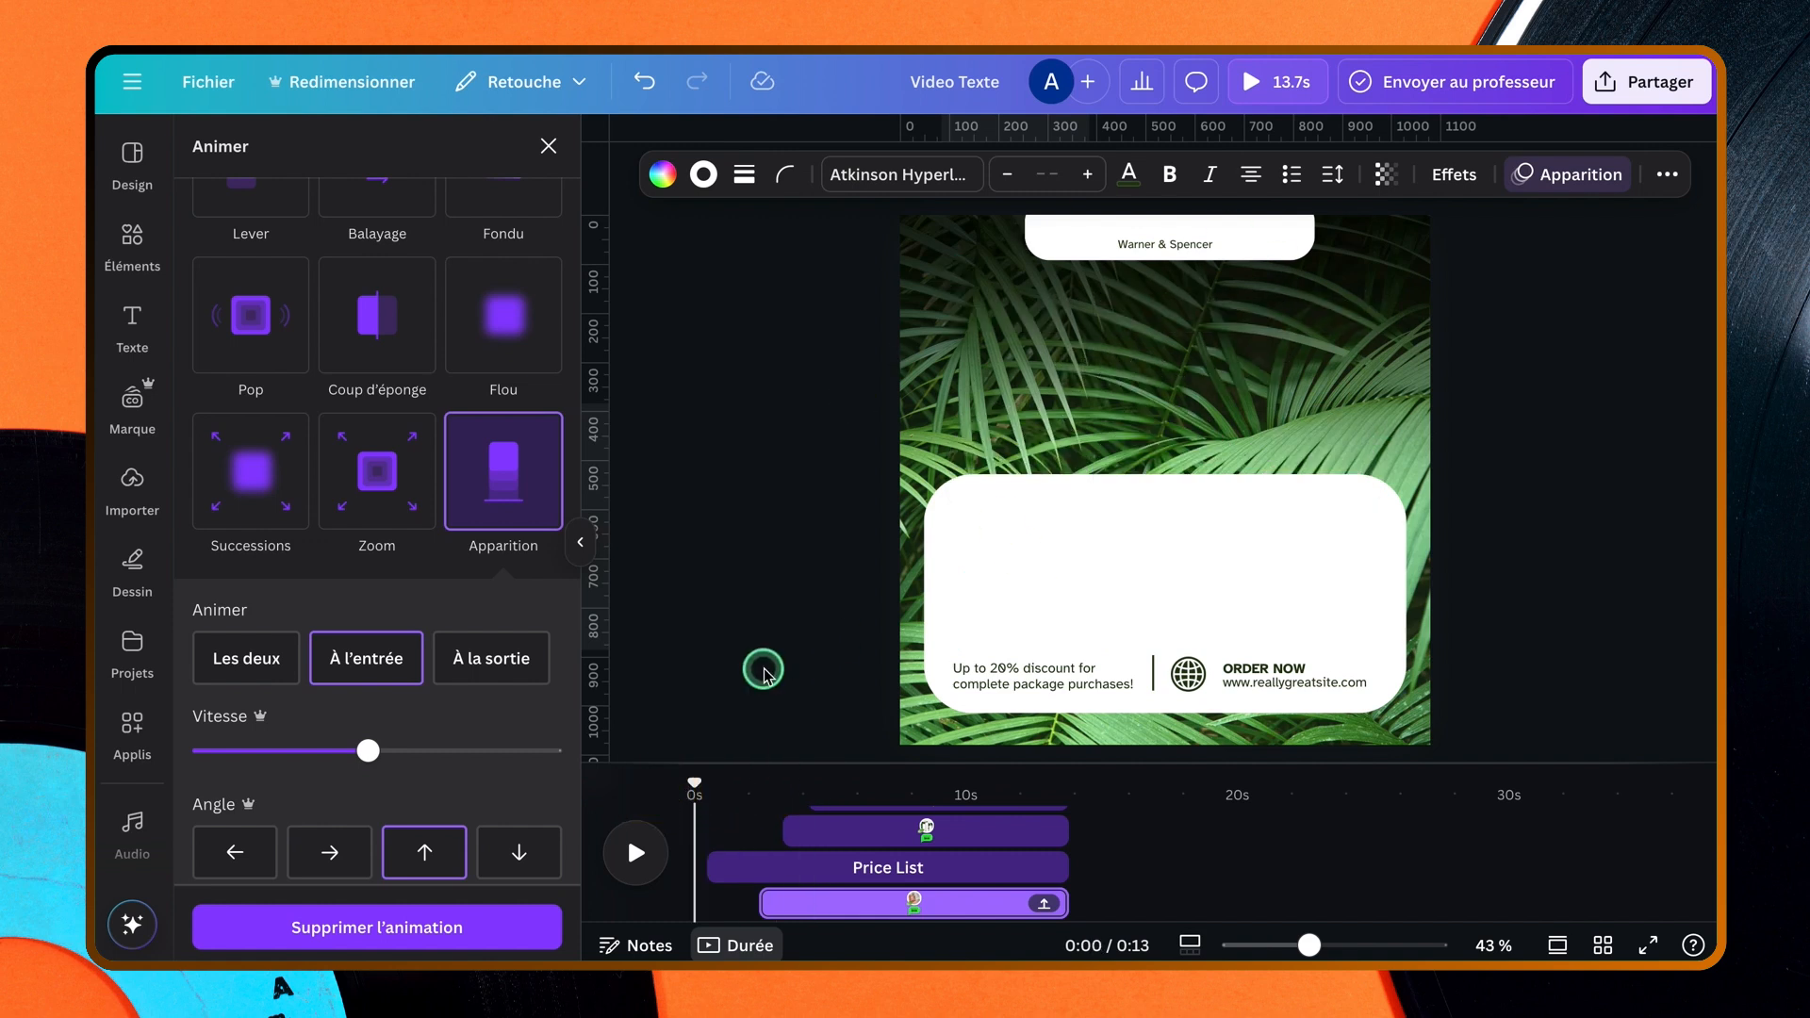
click(636, 856)
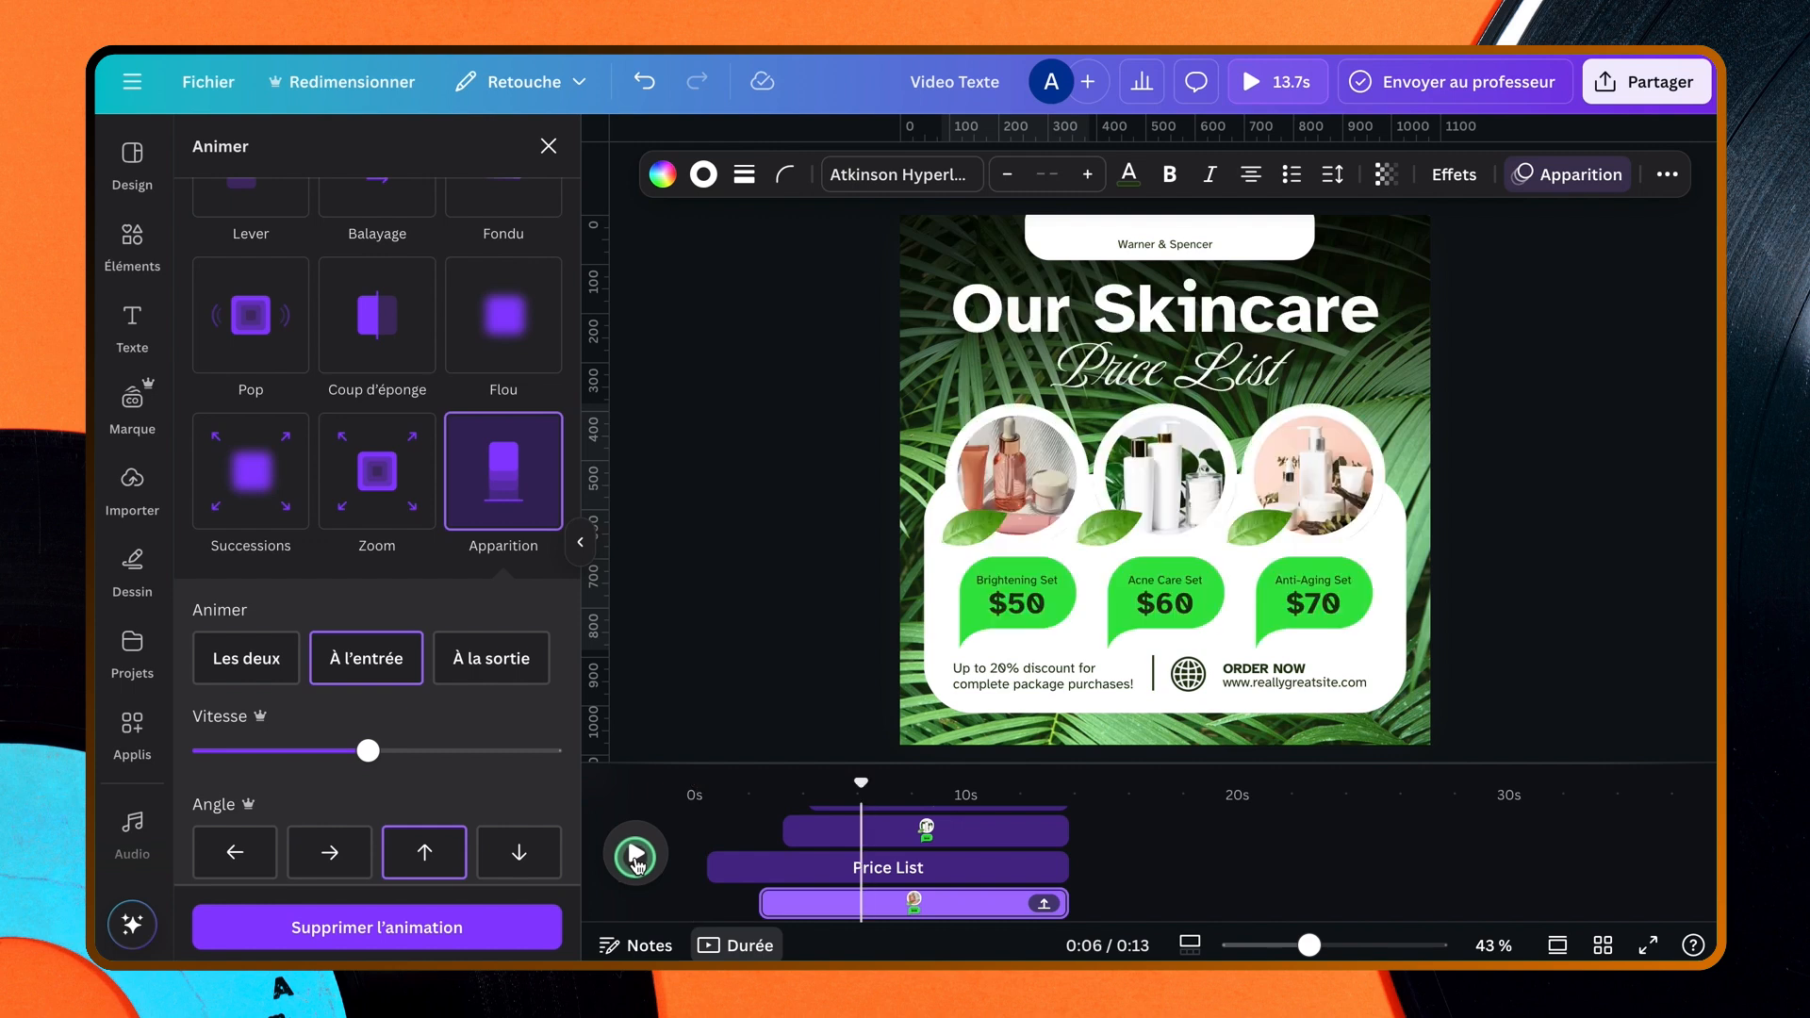
drag(858, 783, 766, 801)
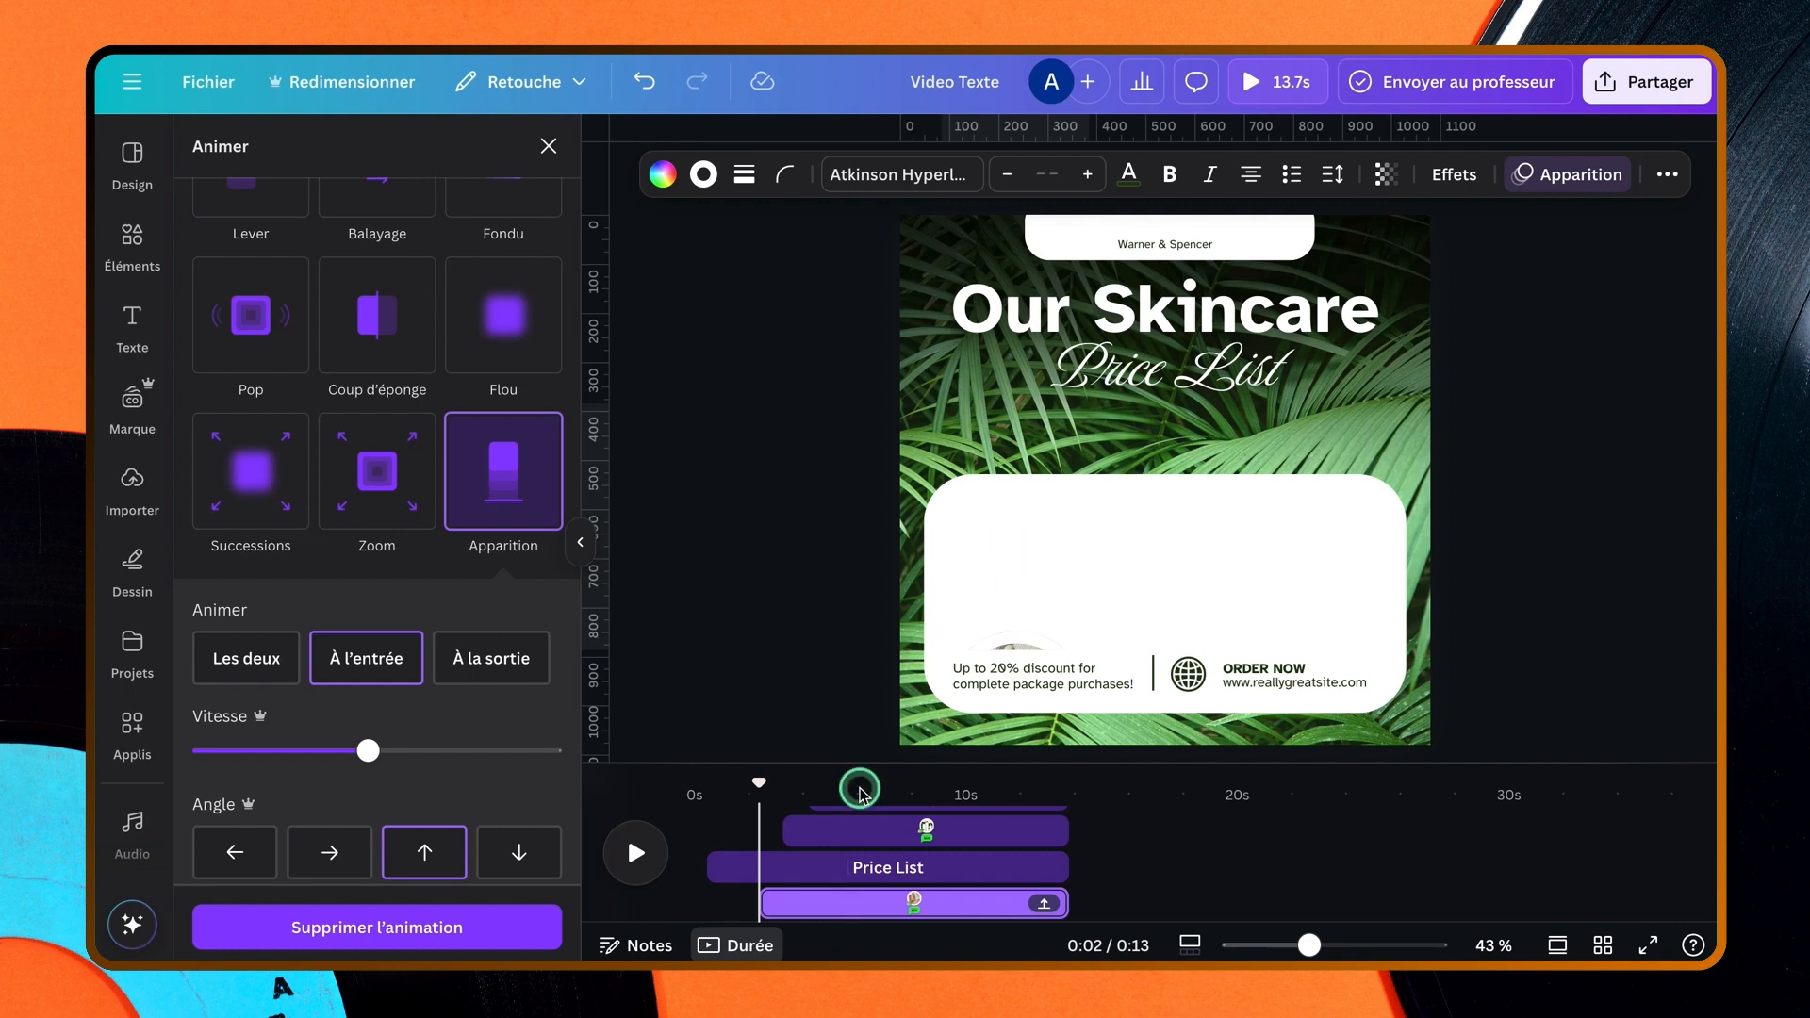
drag(753, 784, 752, 780)
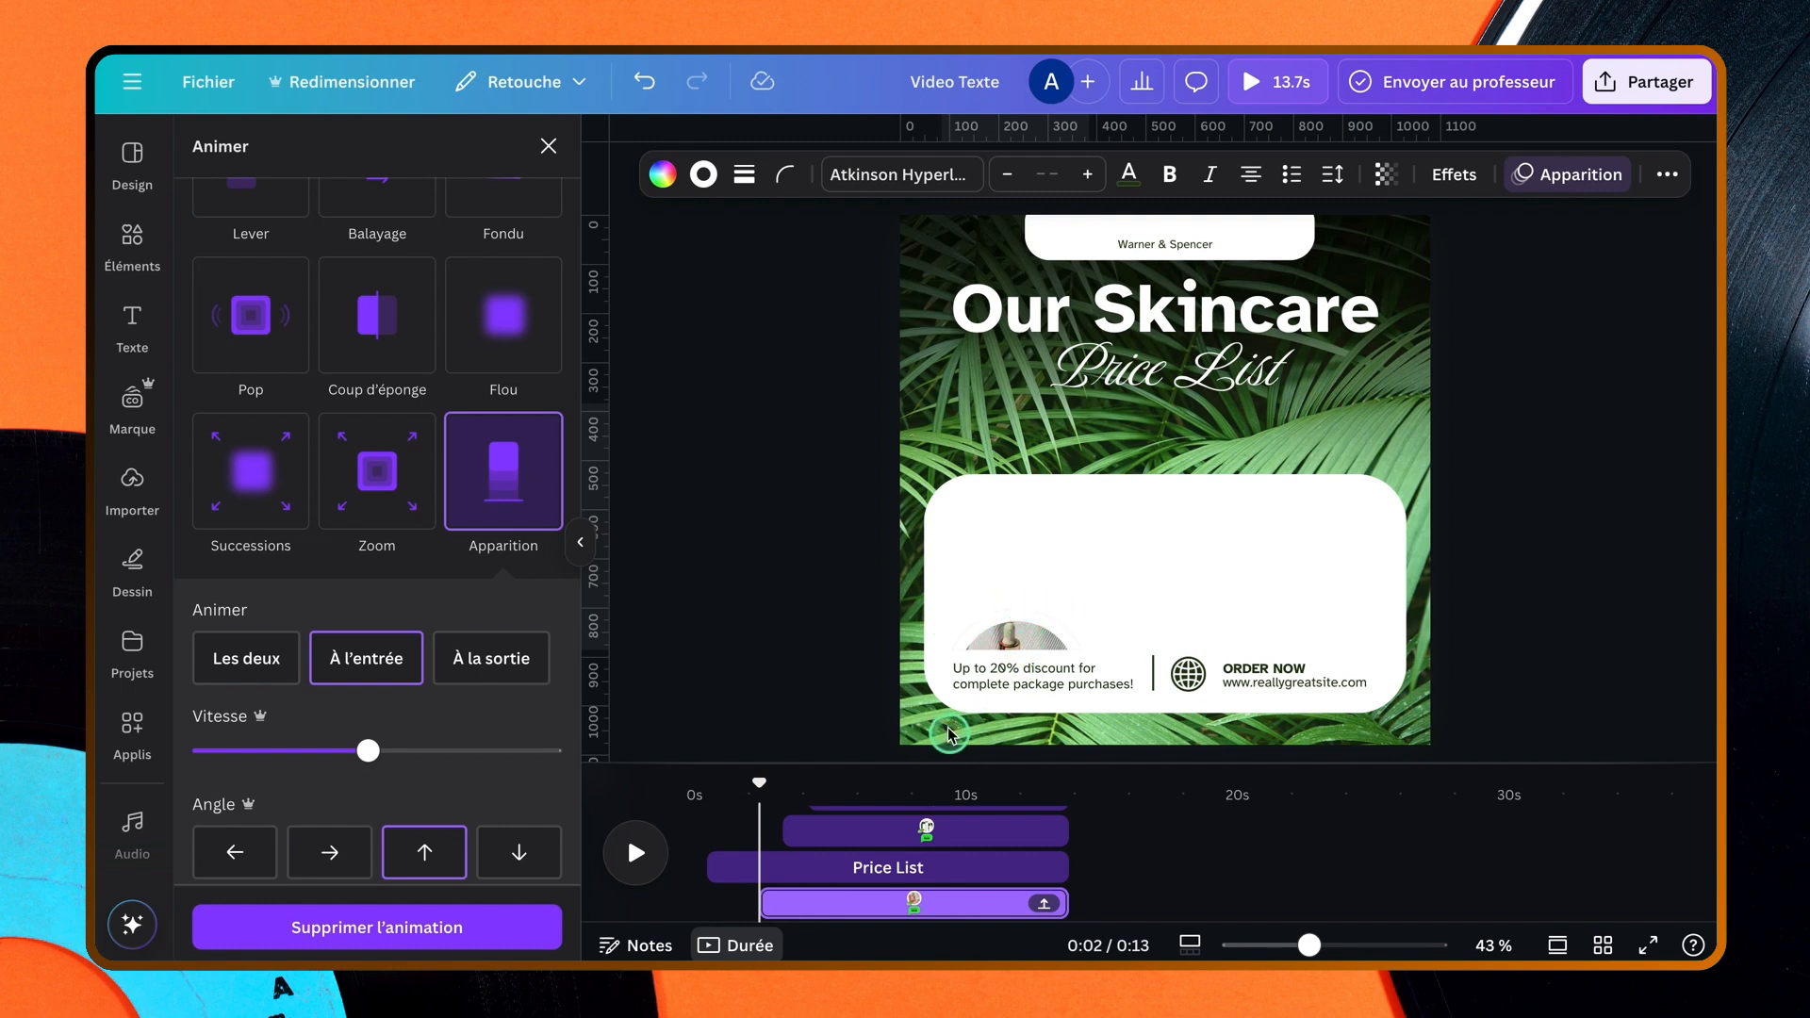
- Insert the uploaded "Ni Sound - Cute Interface - Popping" audio at the Brightening Set group's entrance, at about 2 s
mouse_move(763, 788)
mouse_down()
mouse_move(739, 782)
mouse_move(757, 781)
mouse_up()
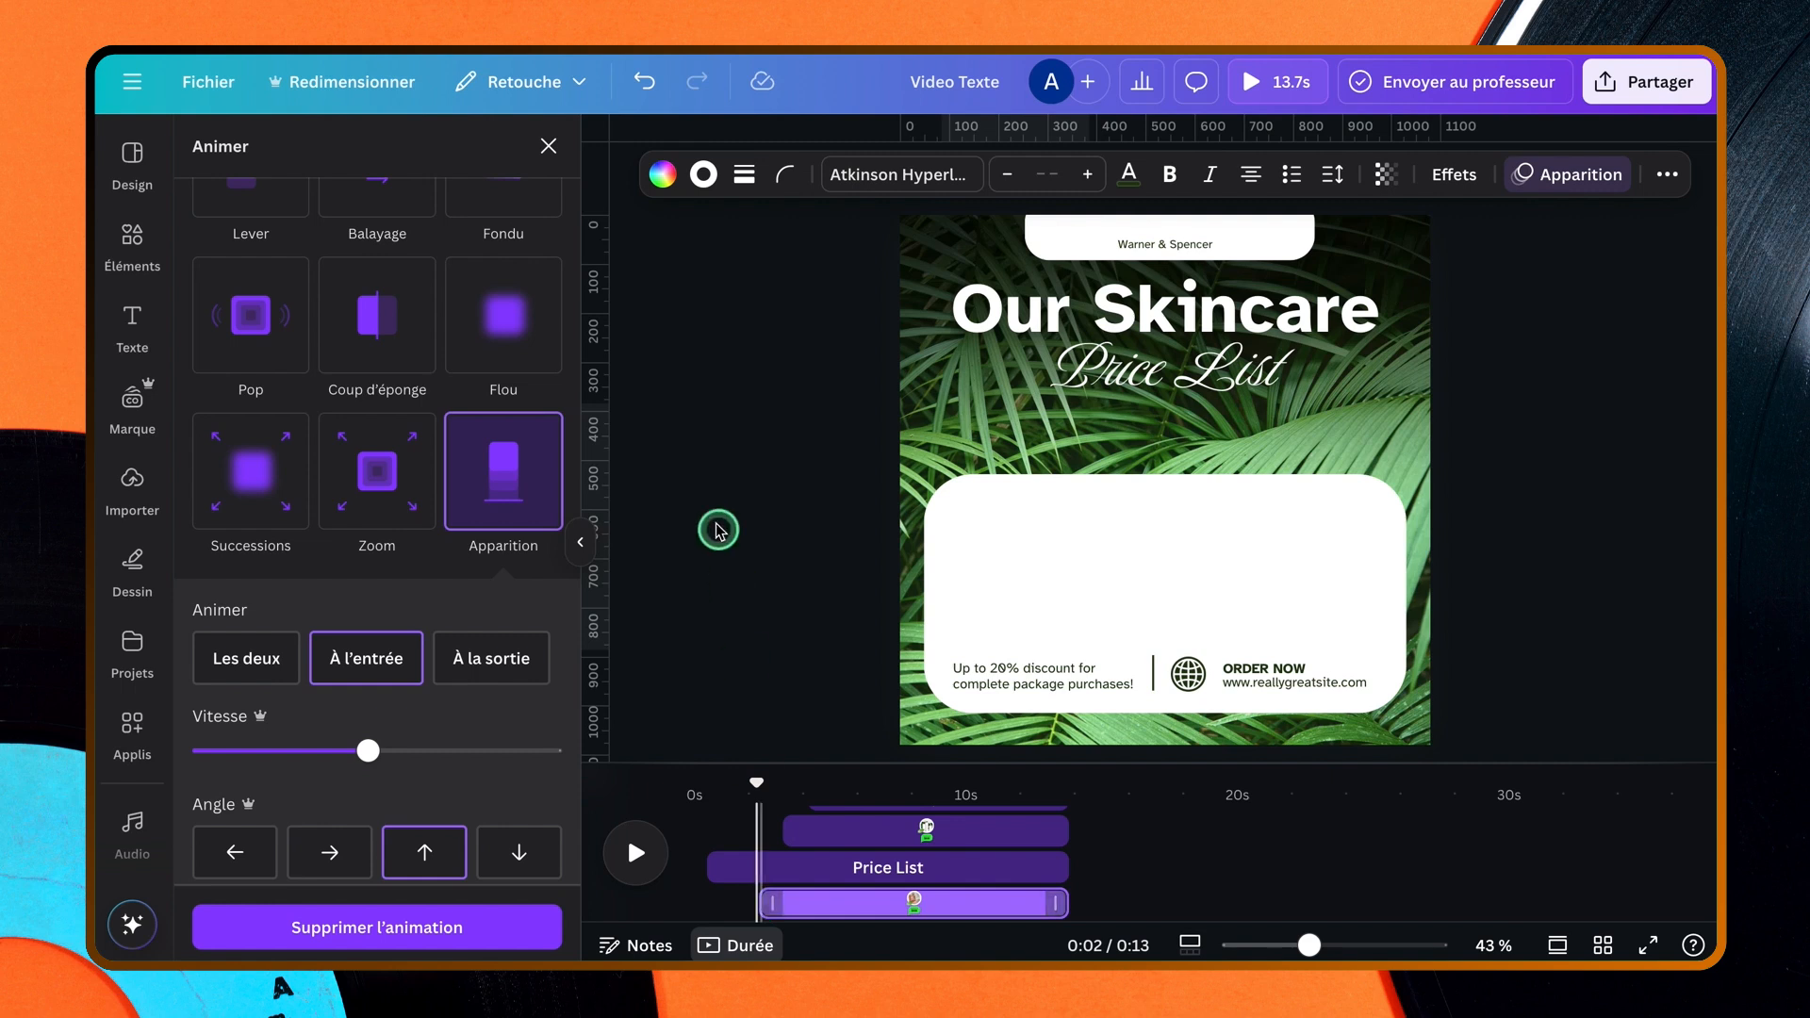
click(131, 492)
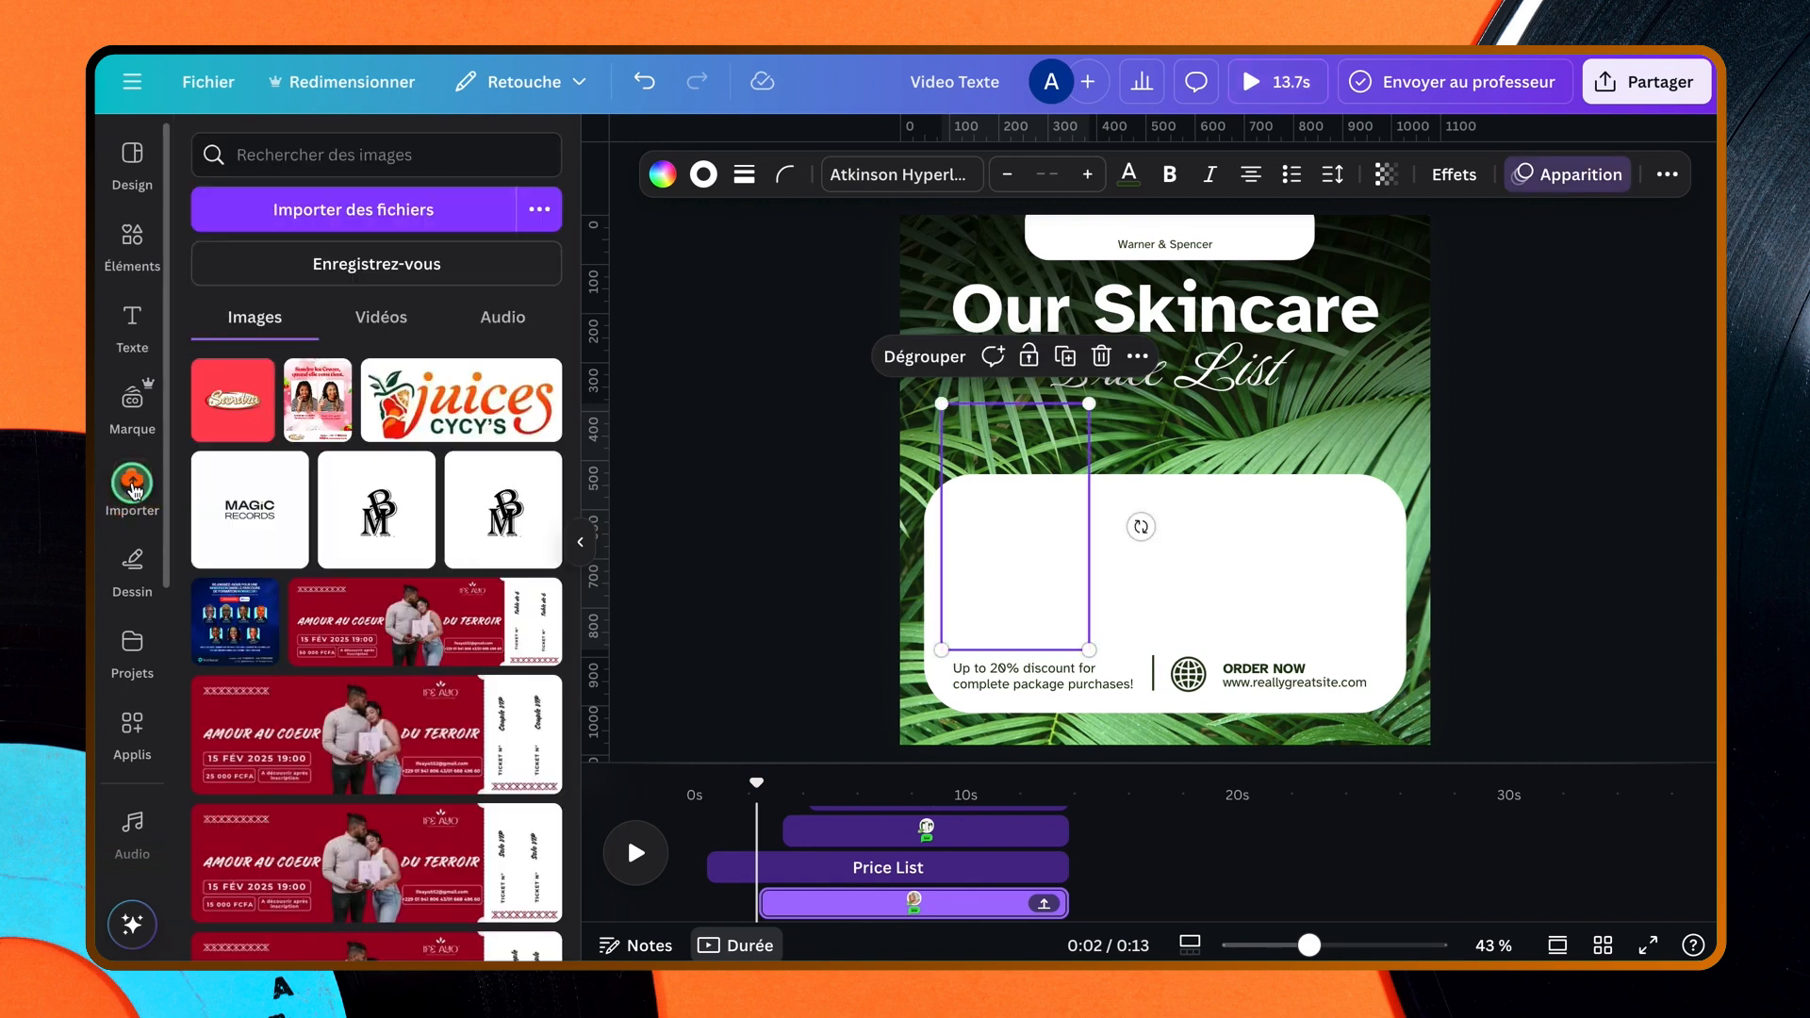
click(514, 320)
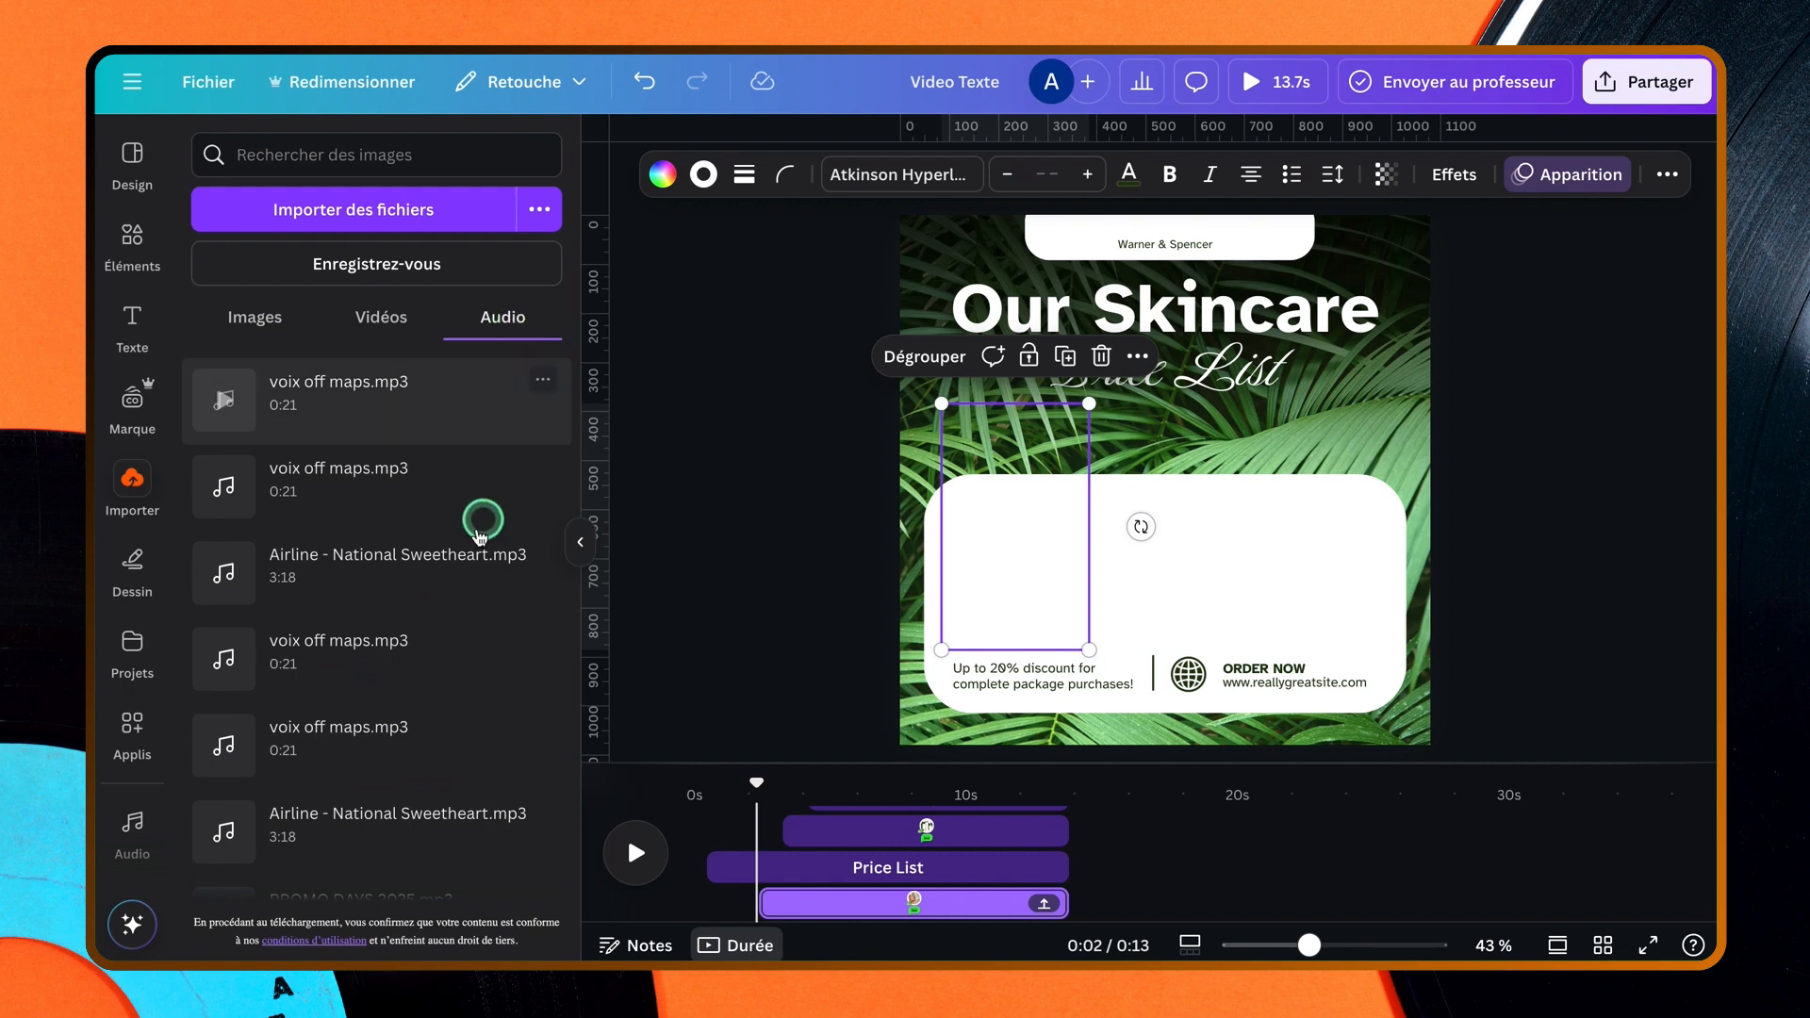
scroll(467, 565, down, 3)
scroll(467, 568, down, 3)
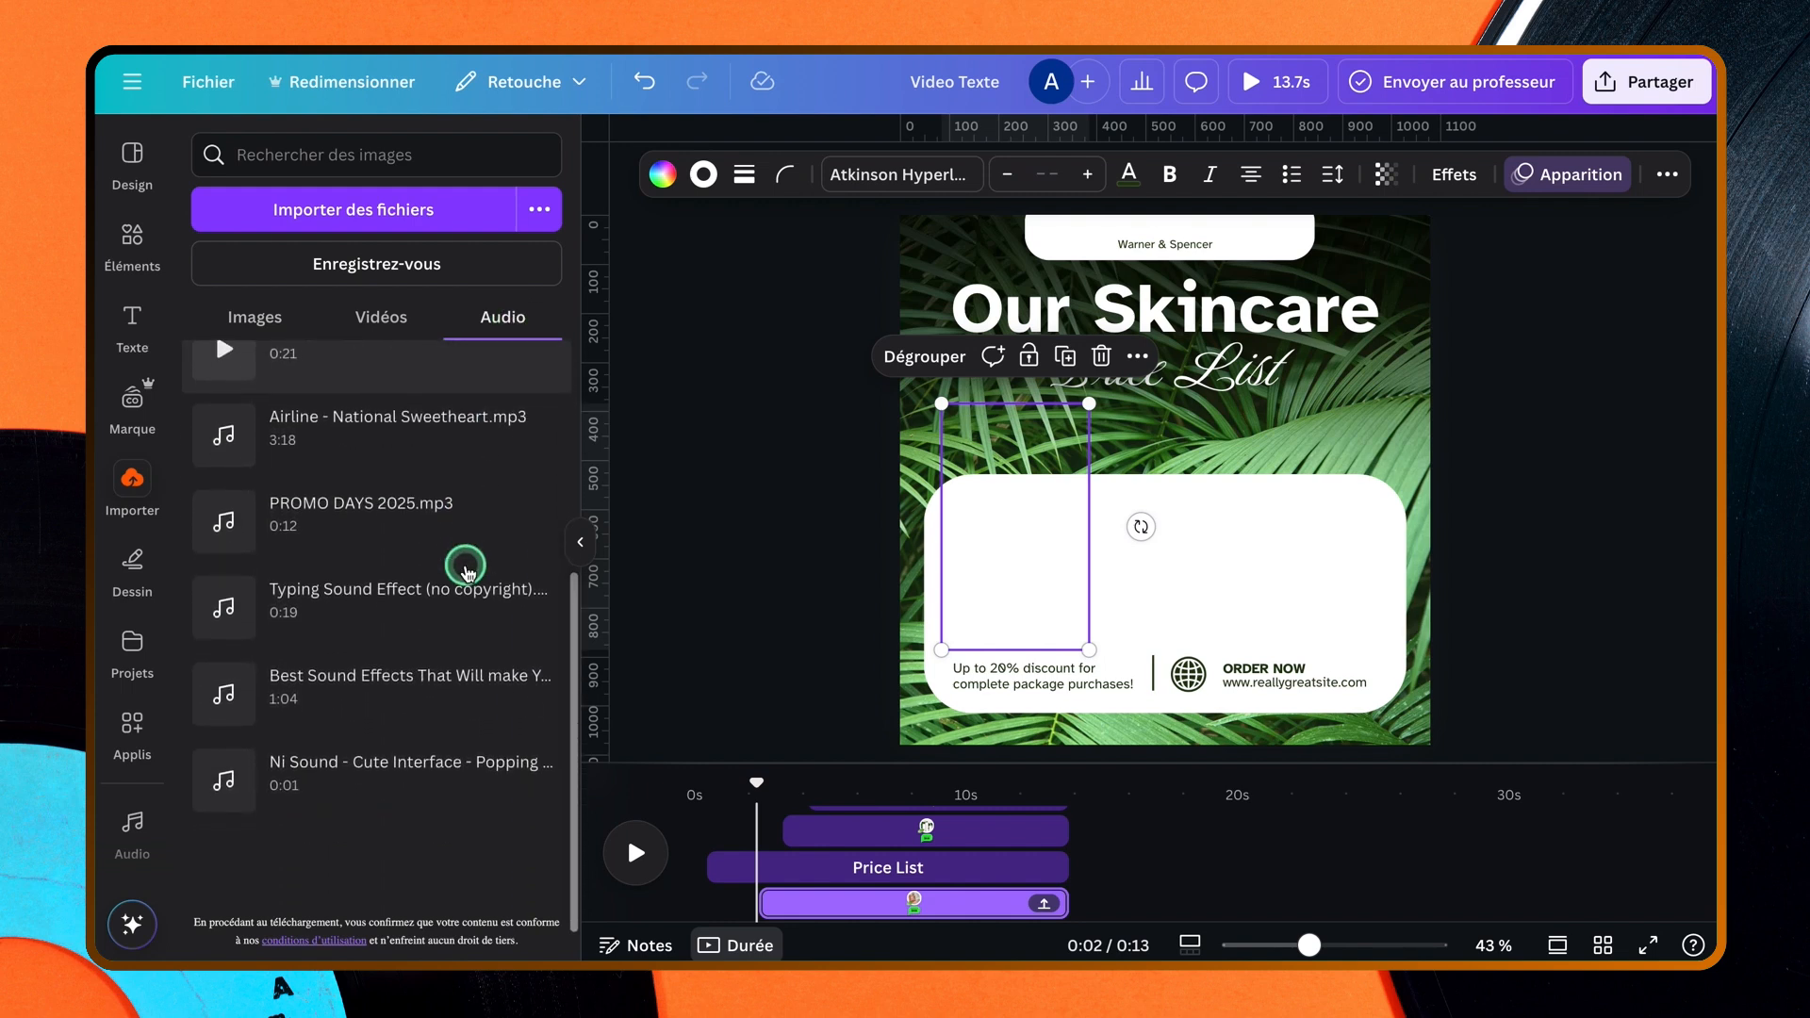
scroll(467, 567, down, 1)
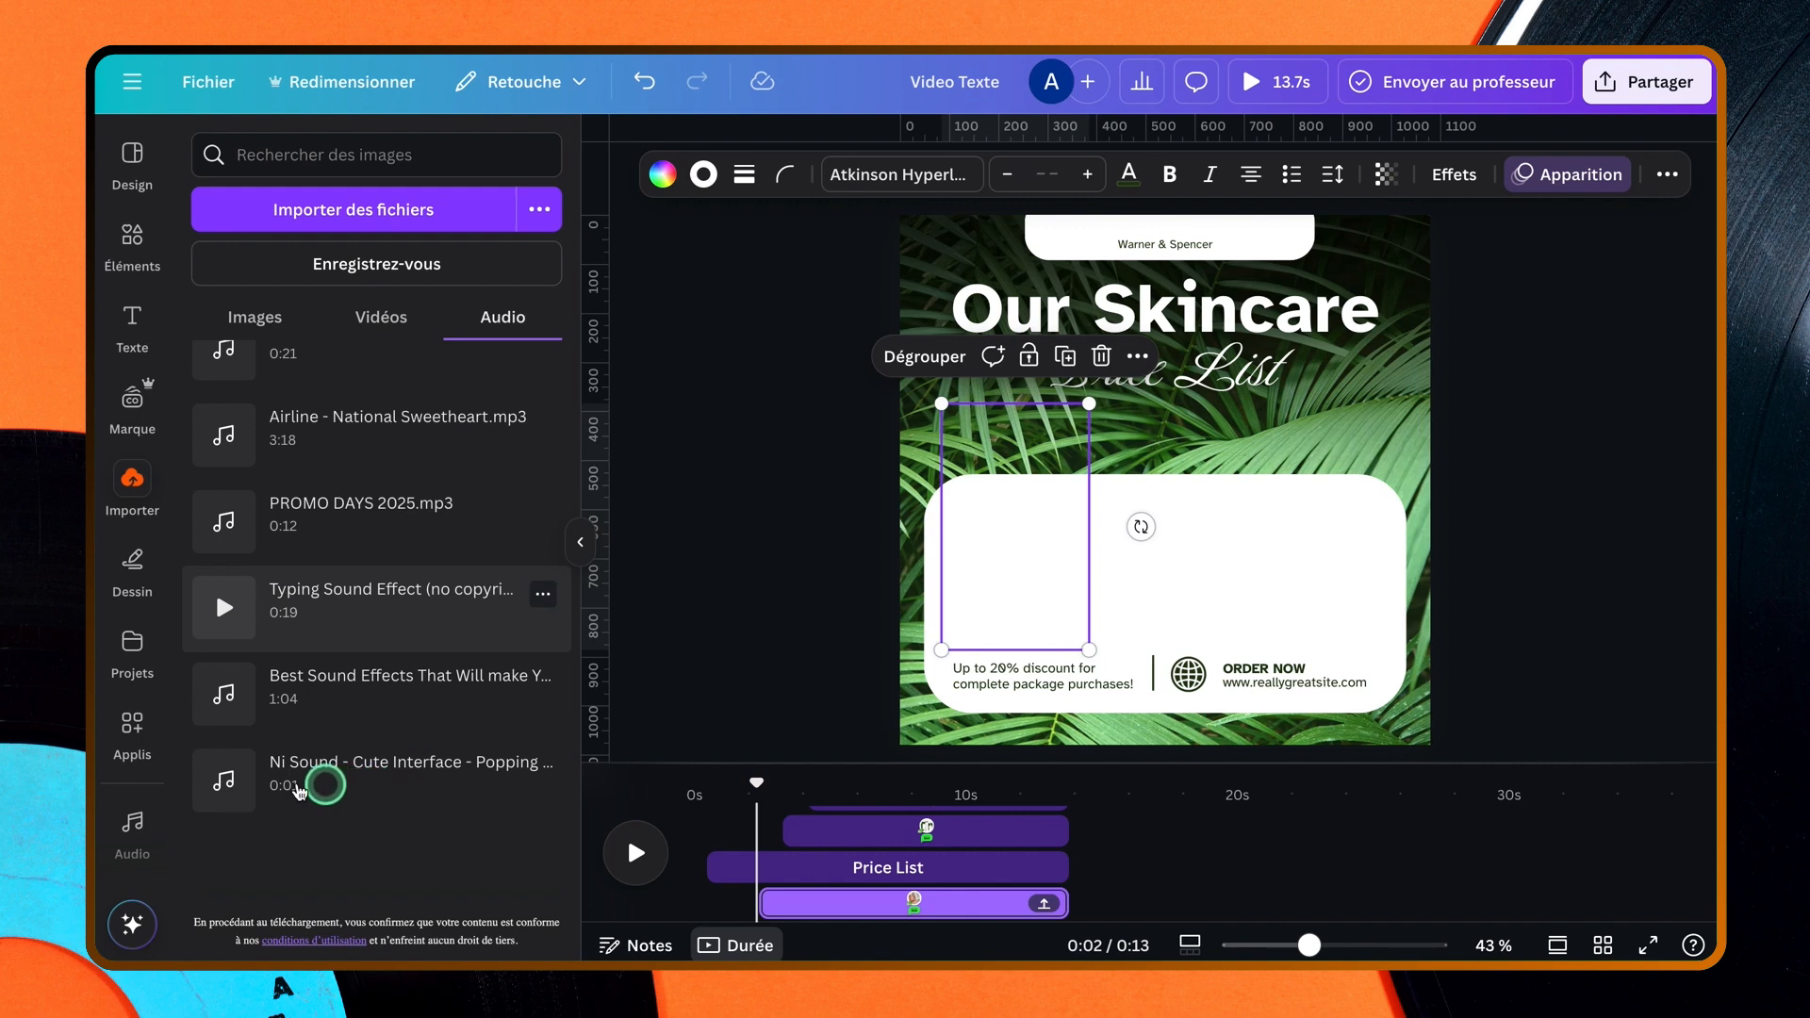
click(297, 782)
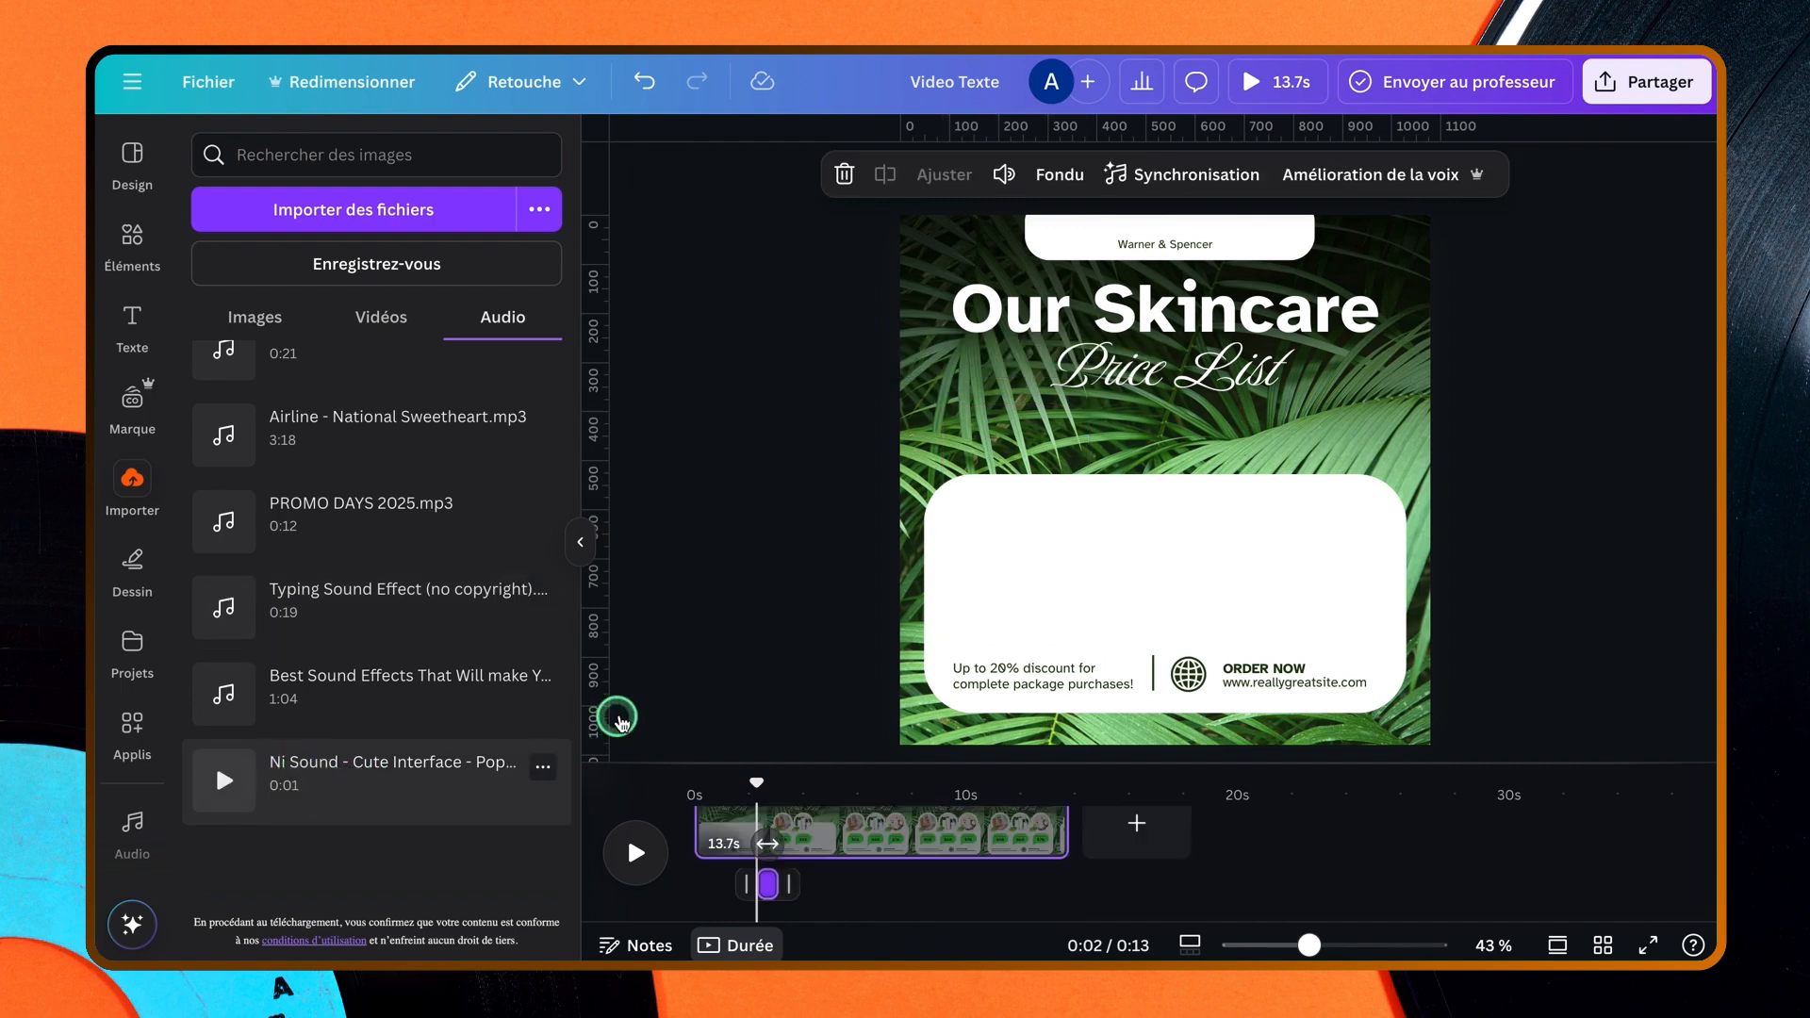
- Add the same popping sound at the entrances of the Acne Care Set (about 3 s) and Anti-Aging Set (about 4 s) groups
scroll(723, 777, up, 3)
drag(756, 779, 782, 784)
click(332, 770)
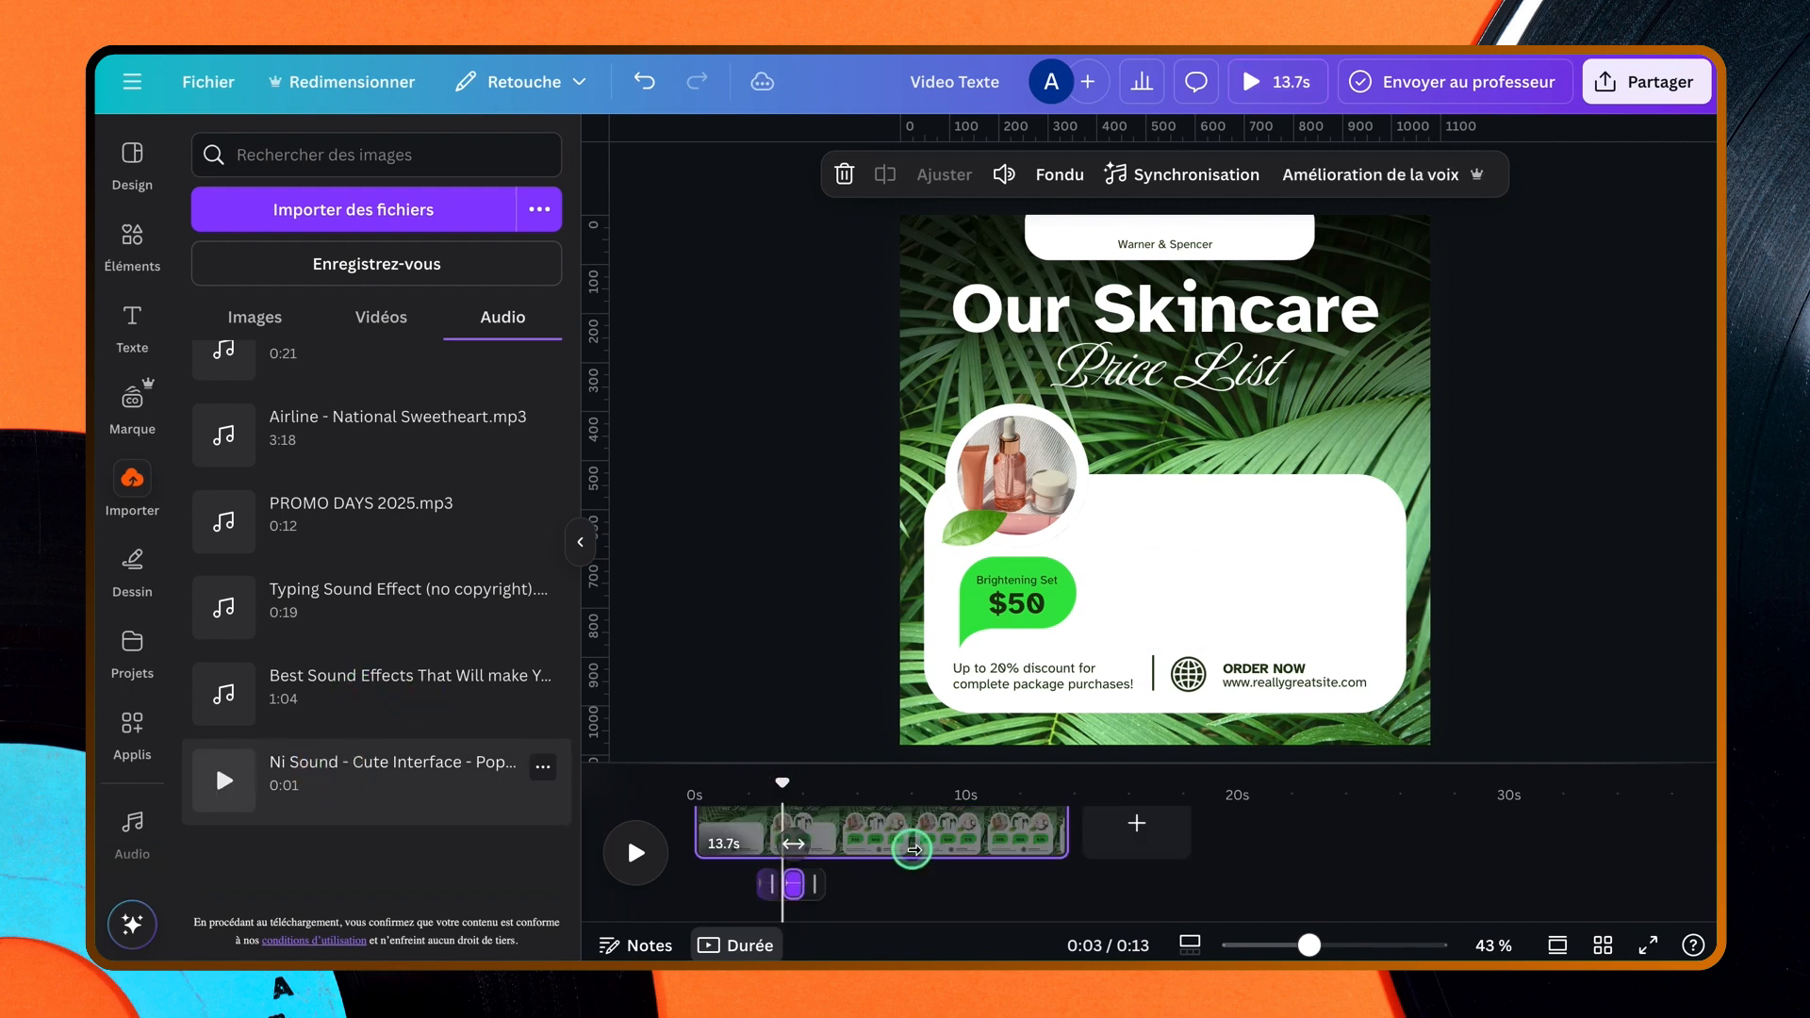
click(912, 849)
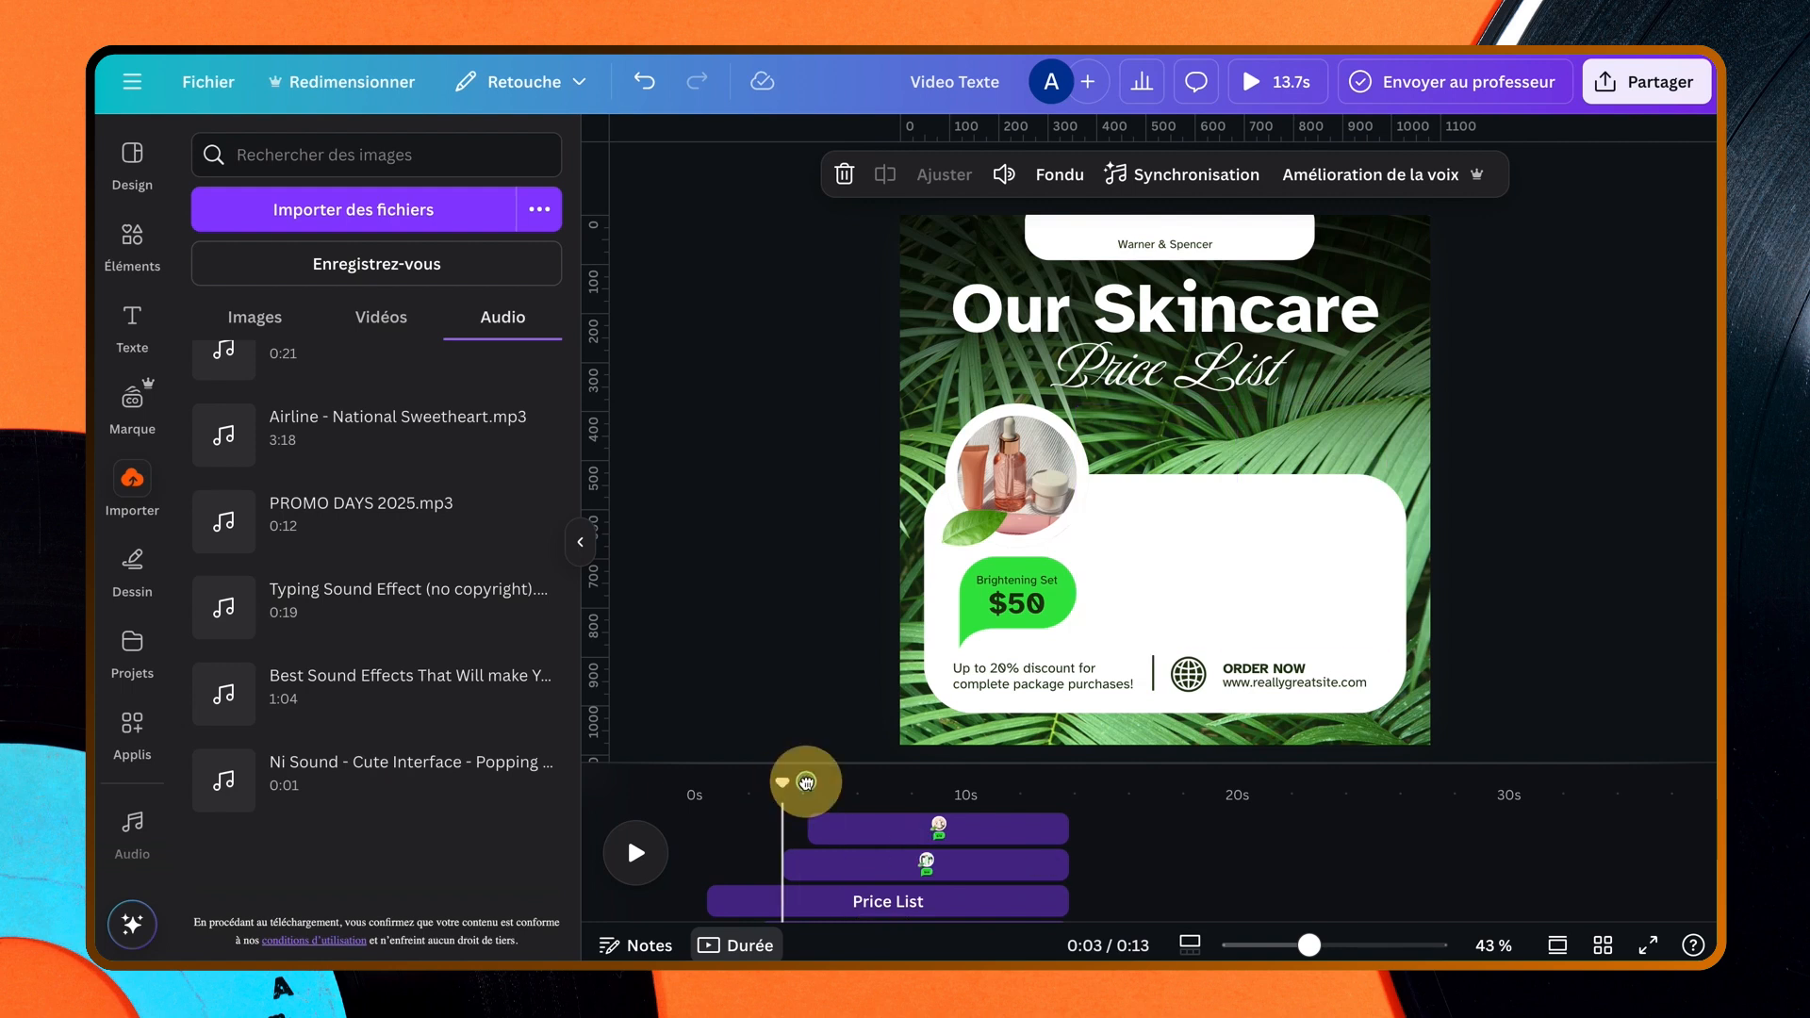
click(806, 782)
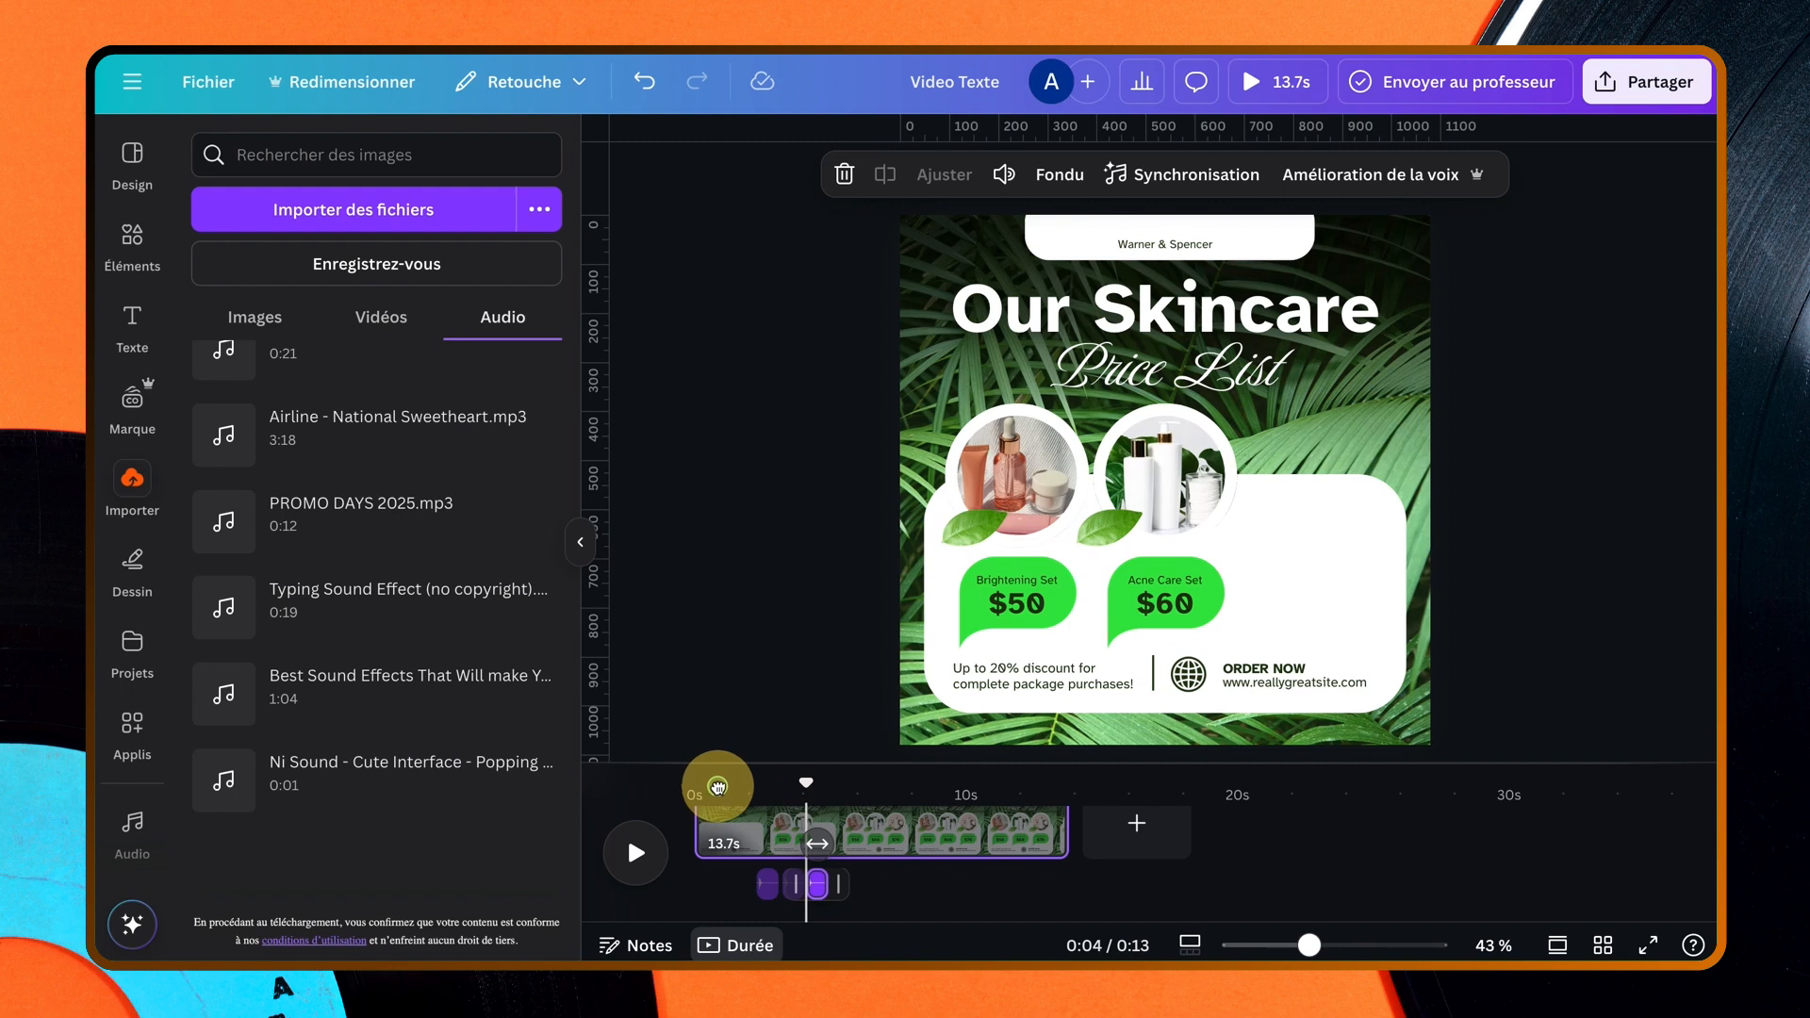
- Play the video from just before 1 s to check the popping sounds against the product entrances
click(717, 786)
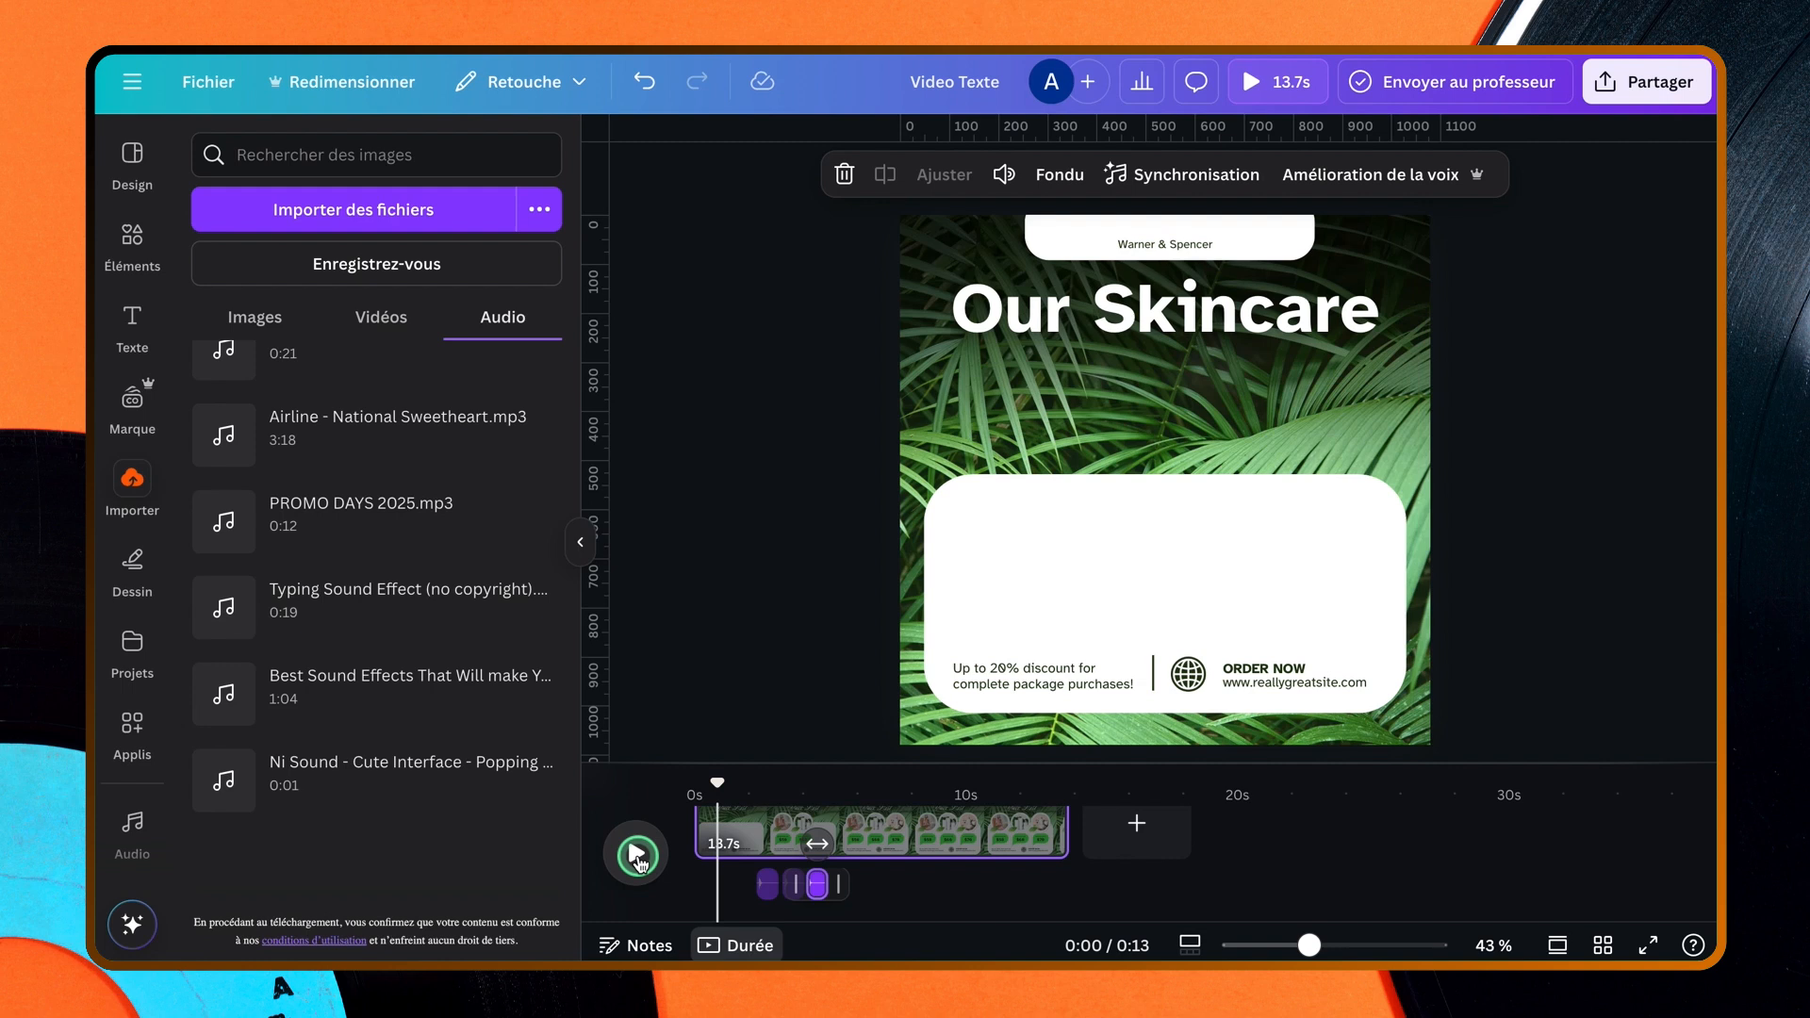
click(636, 857)
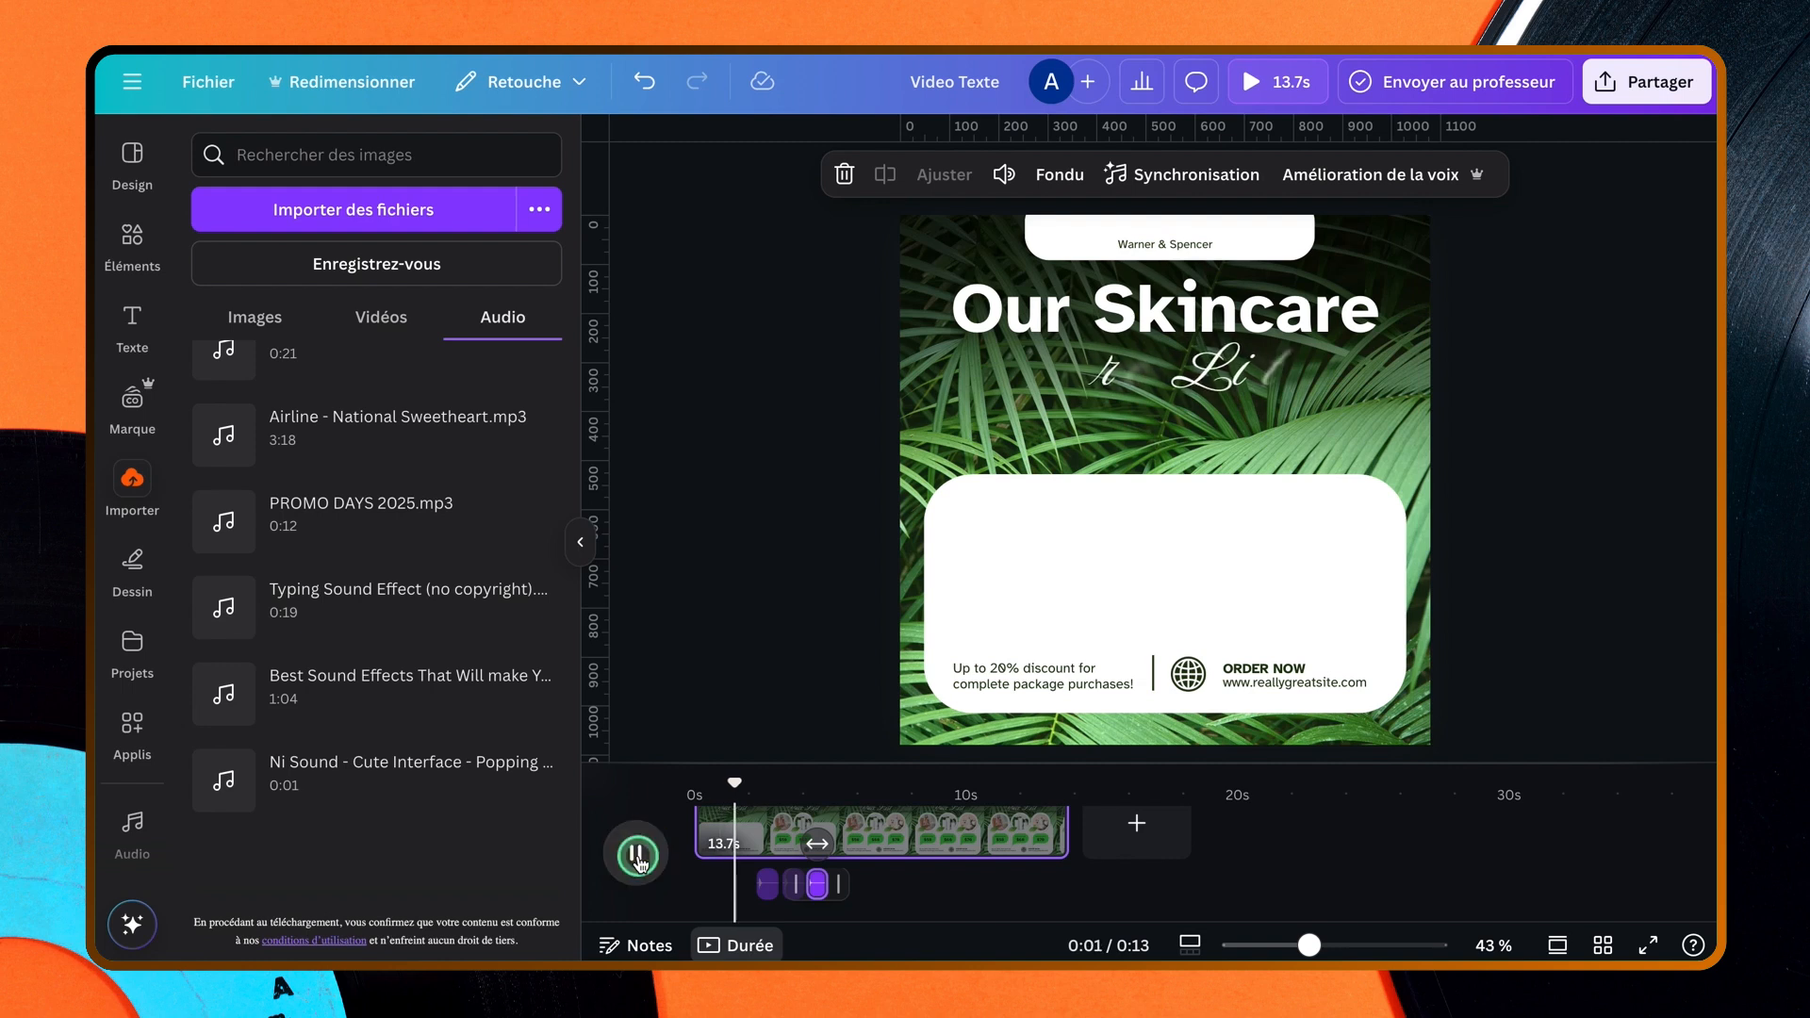